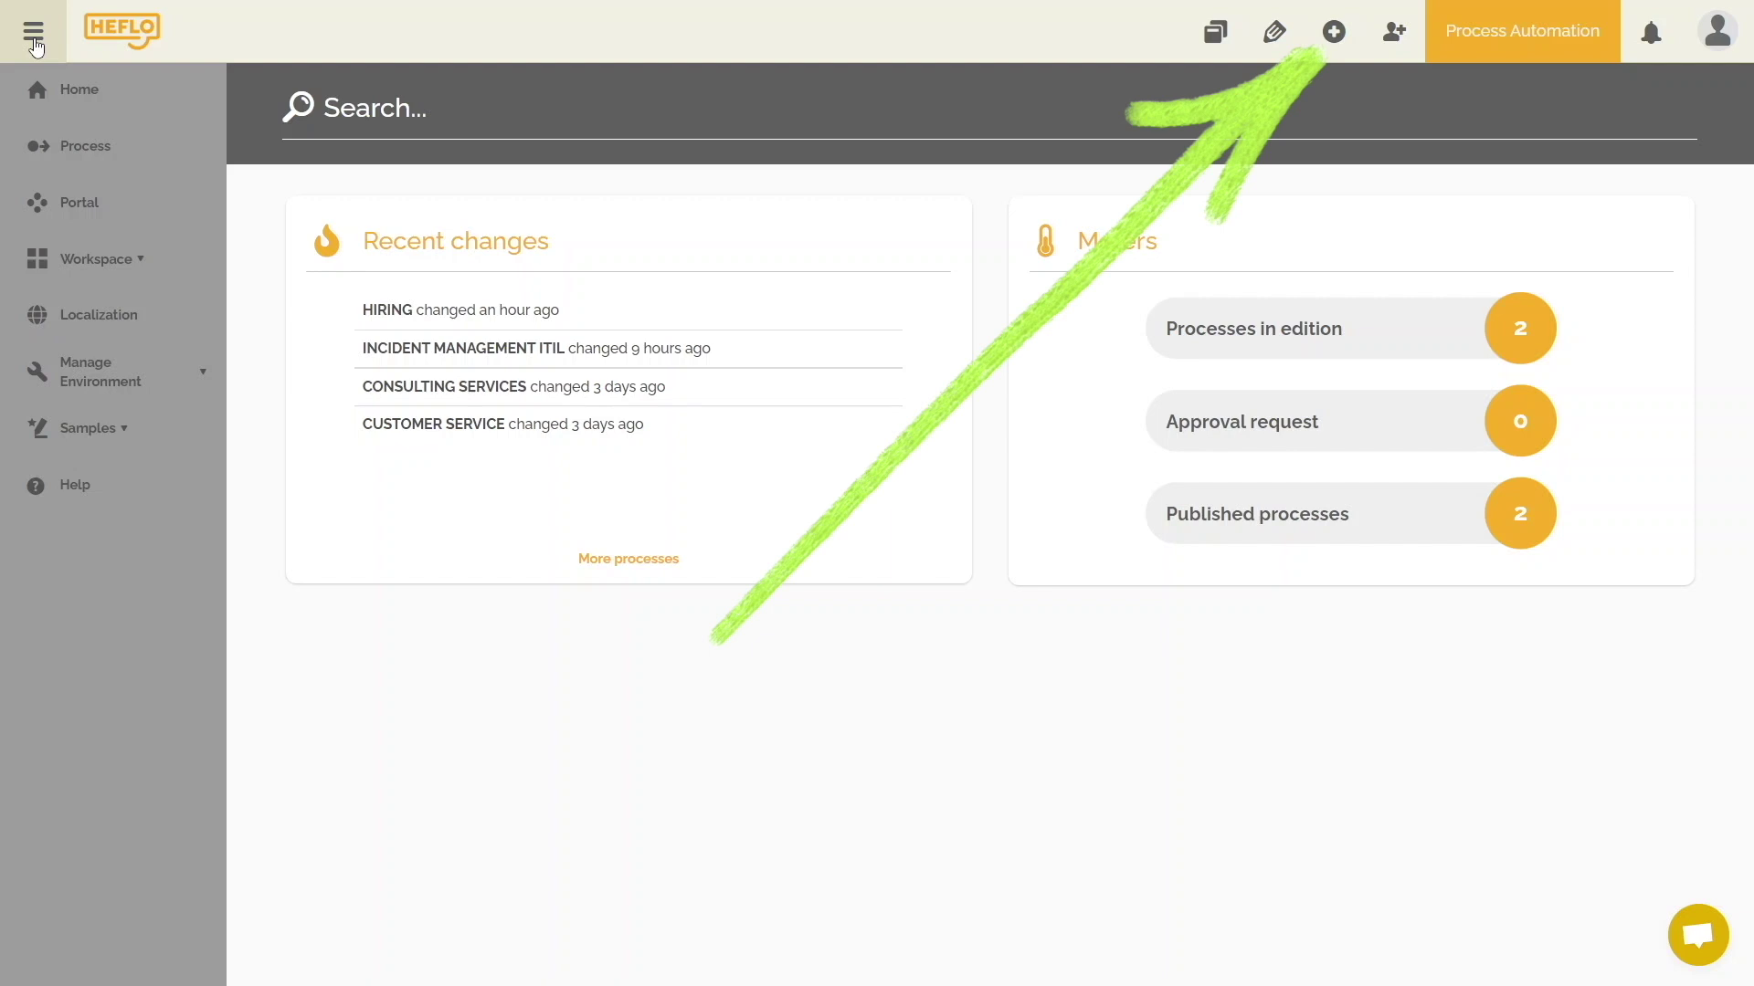
Create a new BPMN process named "Purchase of goods and services".
left_click(1333, 41)
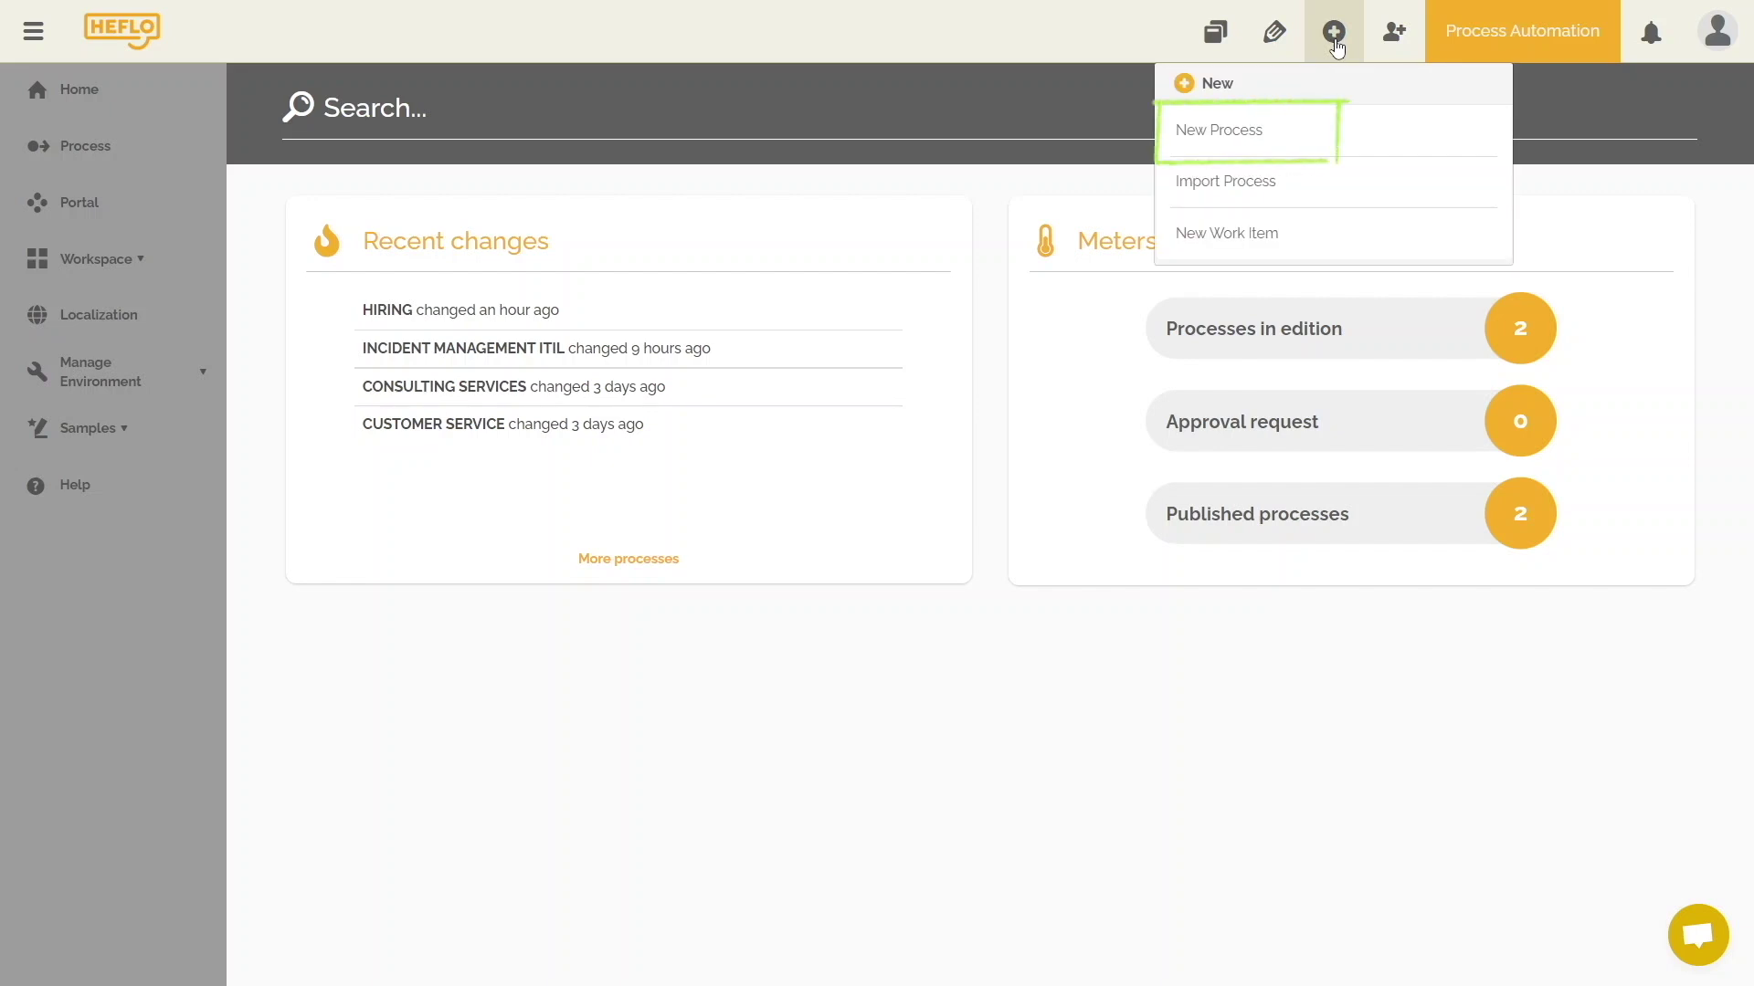
left_click(1268, 126)
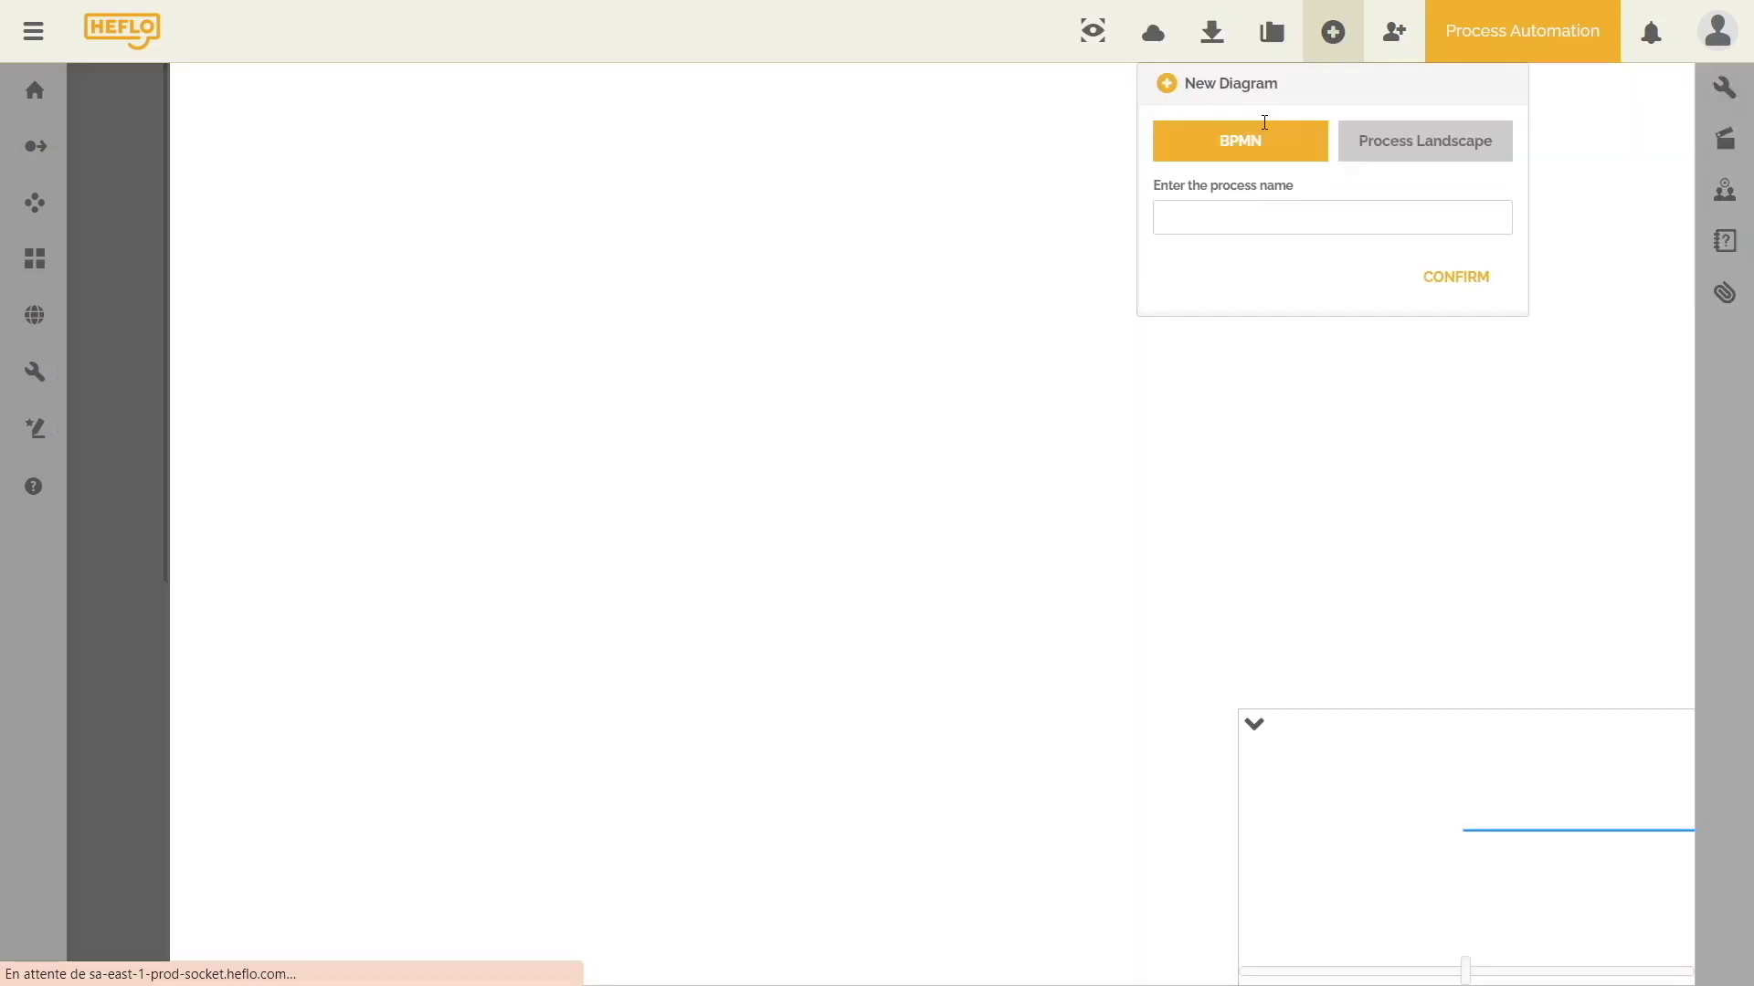
left_click(1264, 216)
type("Purchase of good")
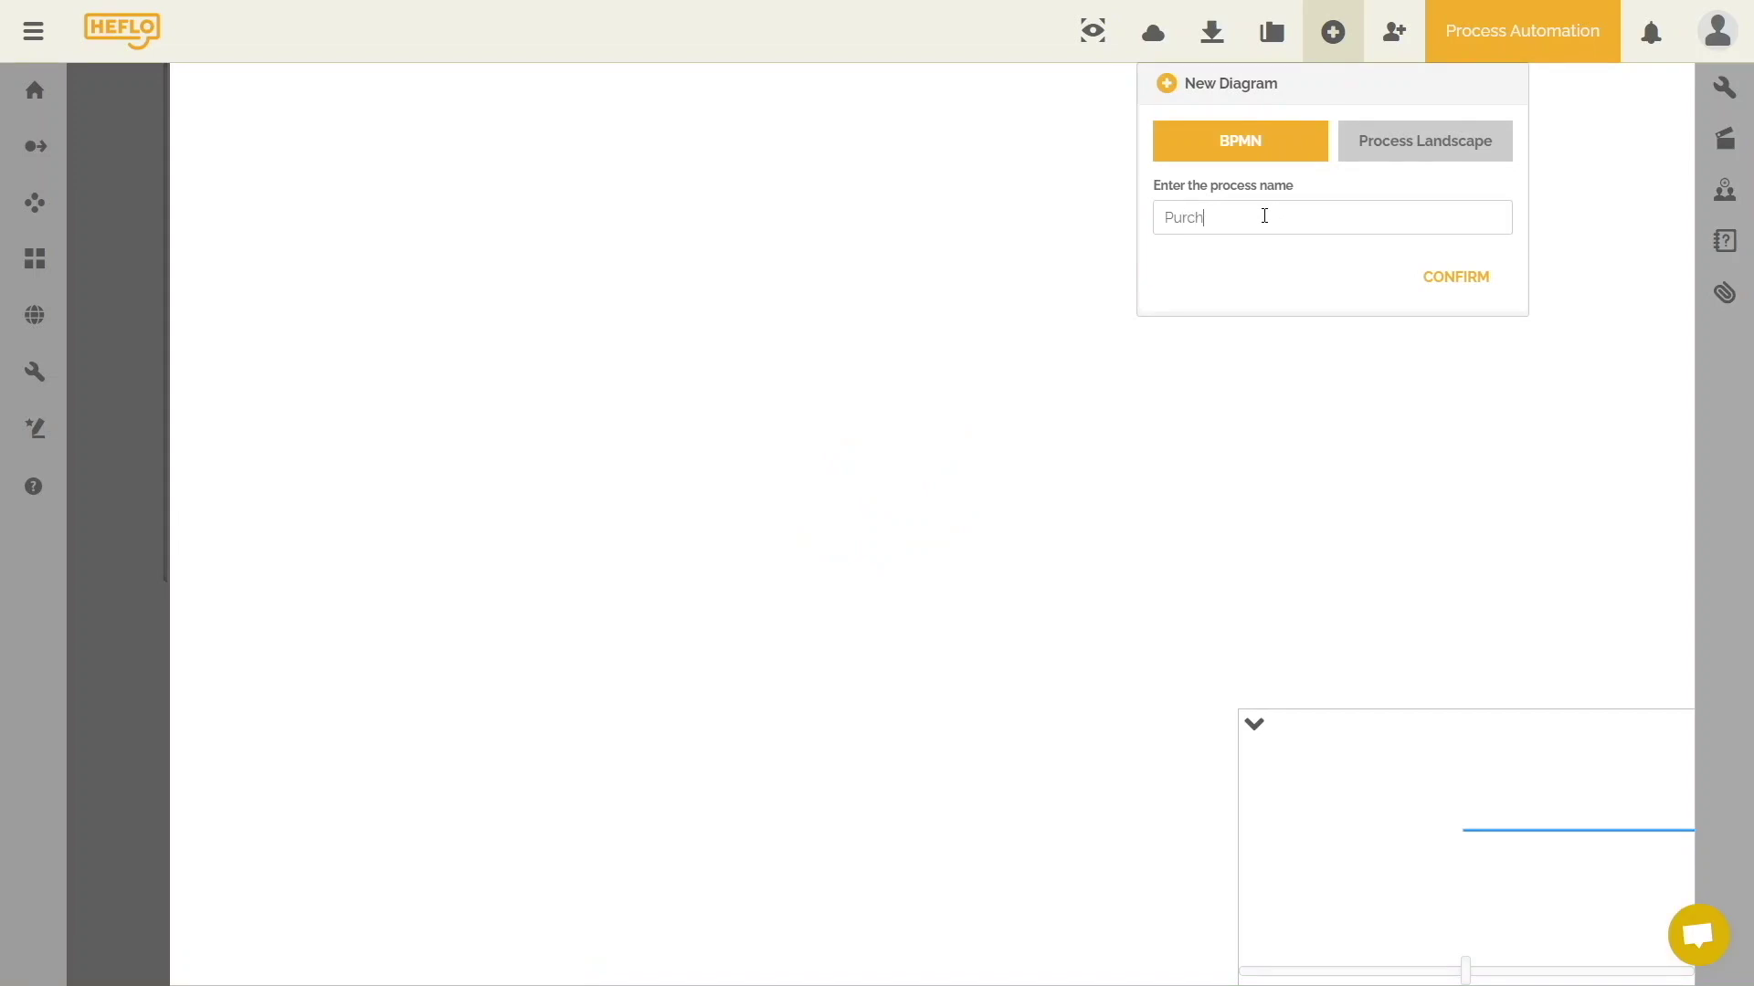
type("s and services")
left_click(1461, 283)
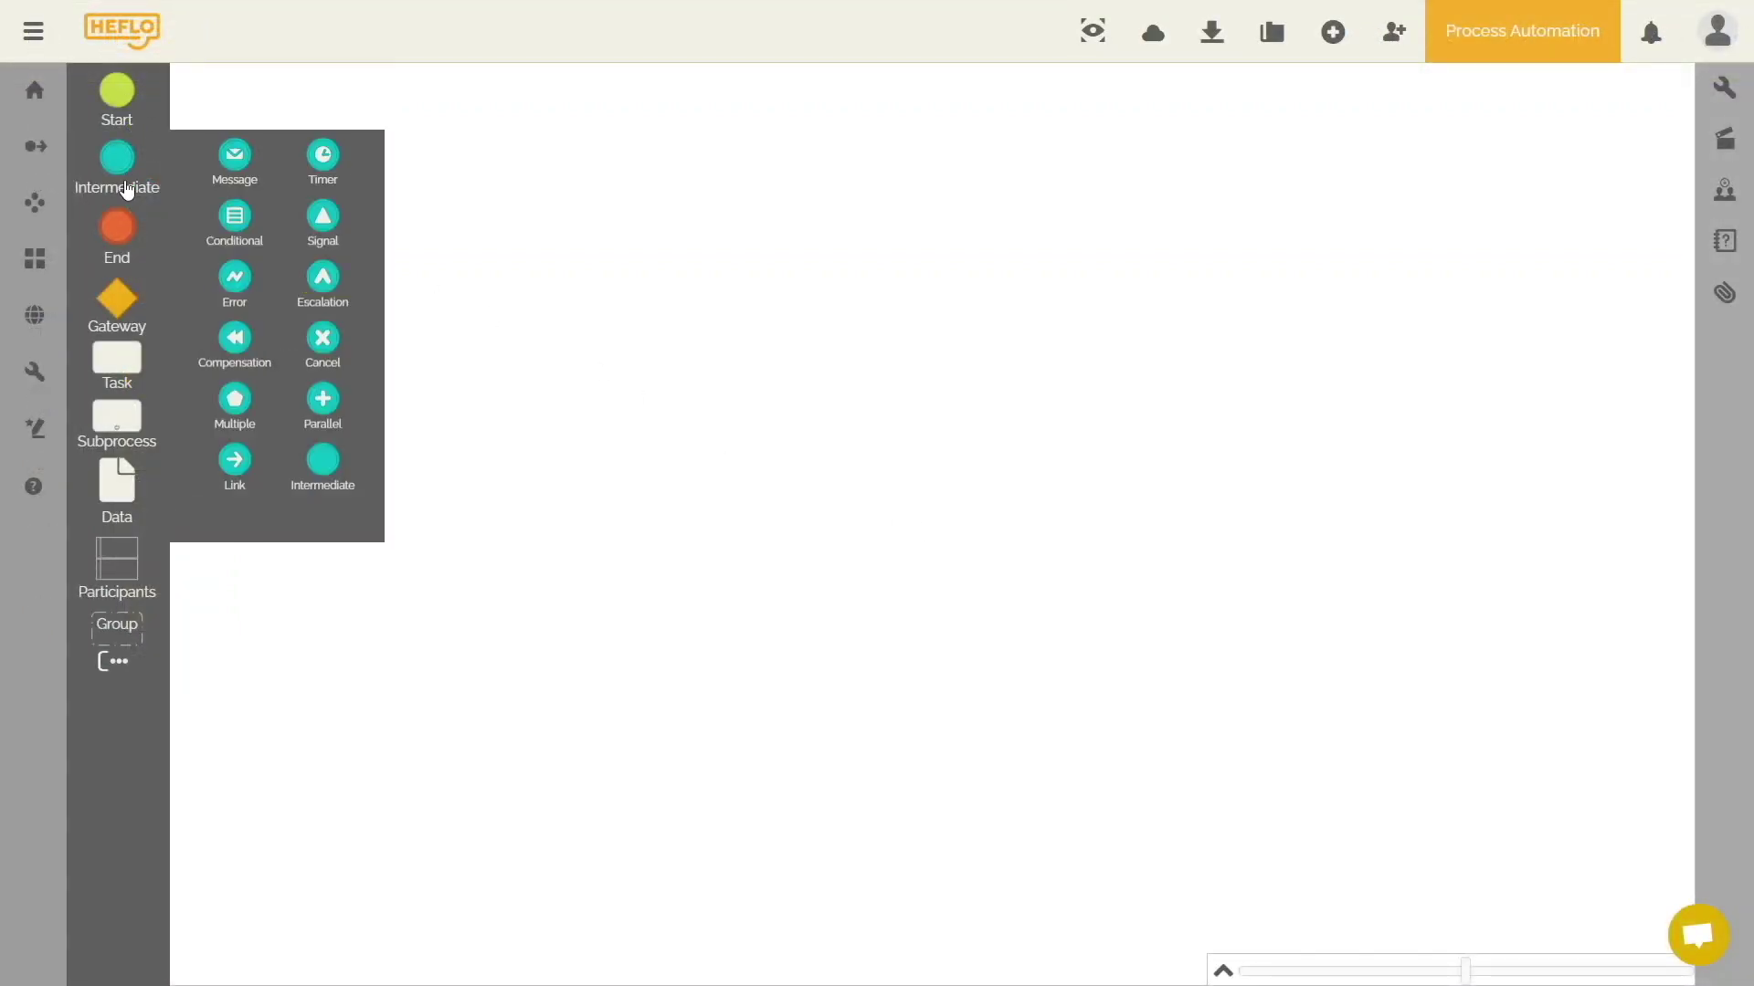
Examine the variants of the end, gateway and task elements and the experience levels offered in the account settings.
mouse_move(121, 231)
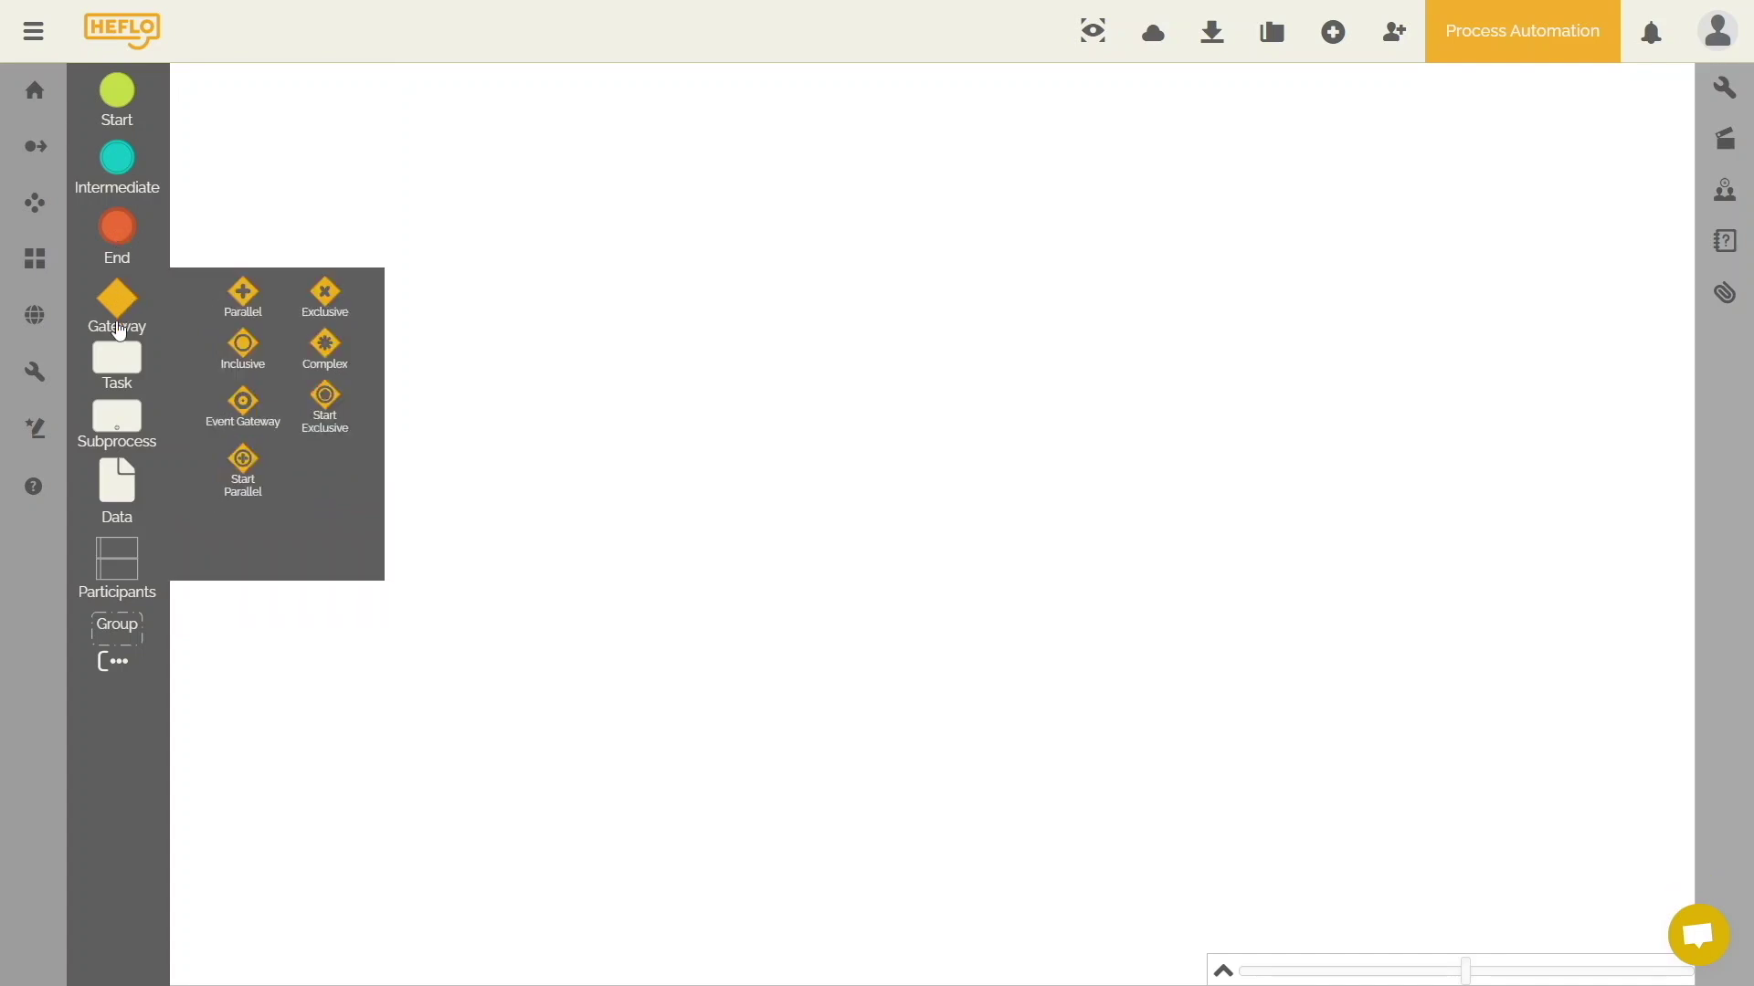
mouse_move(118, 368)
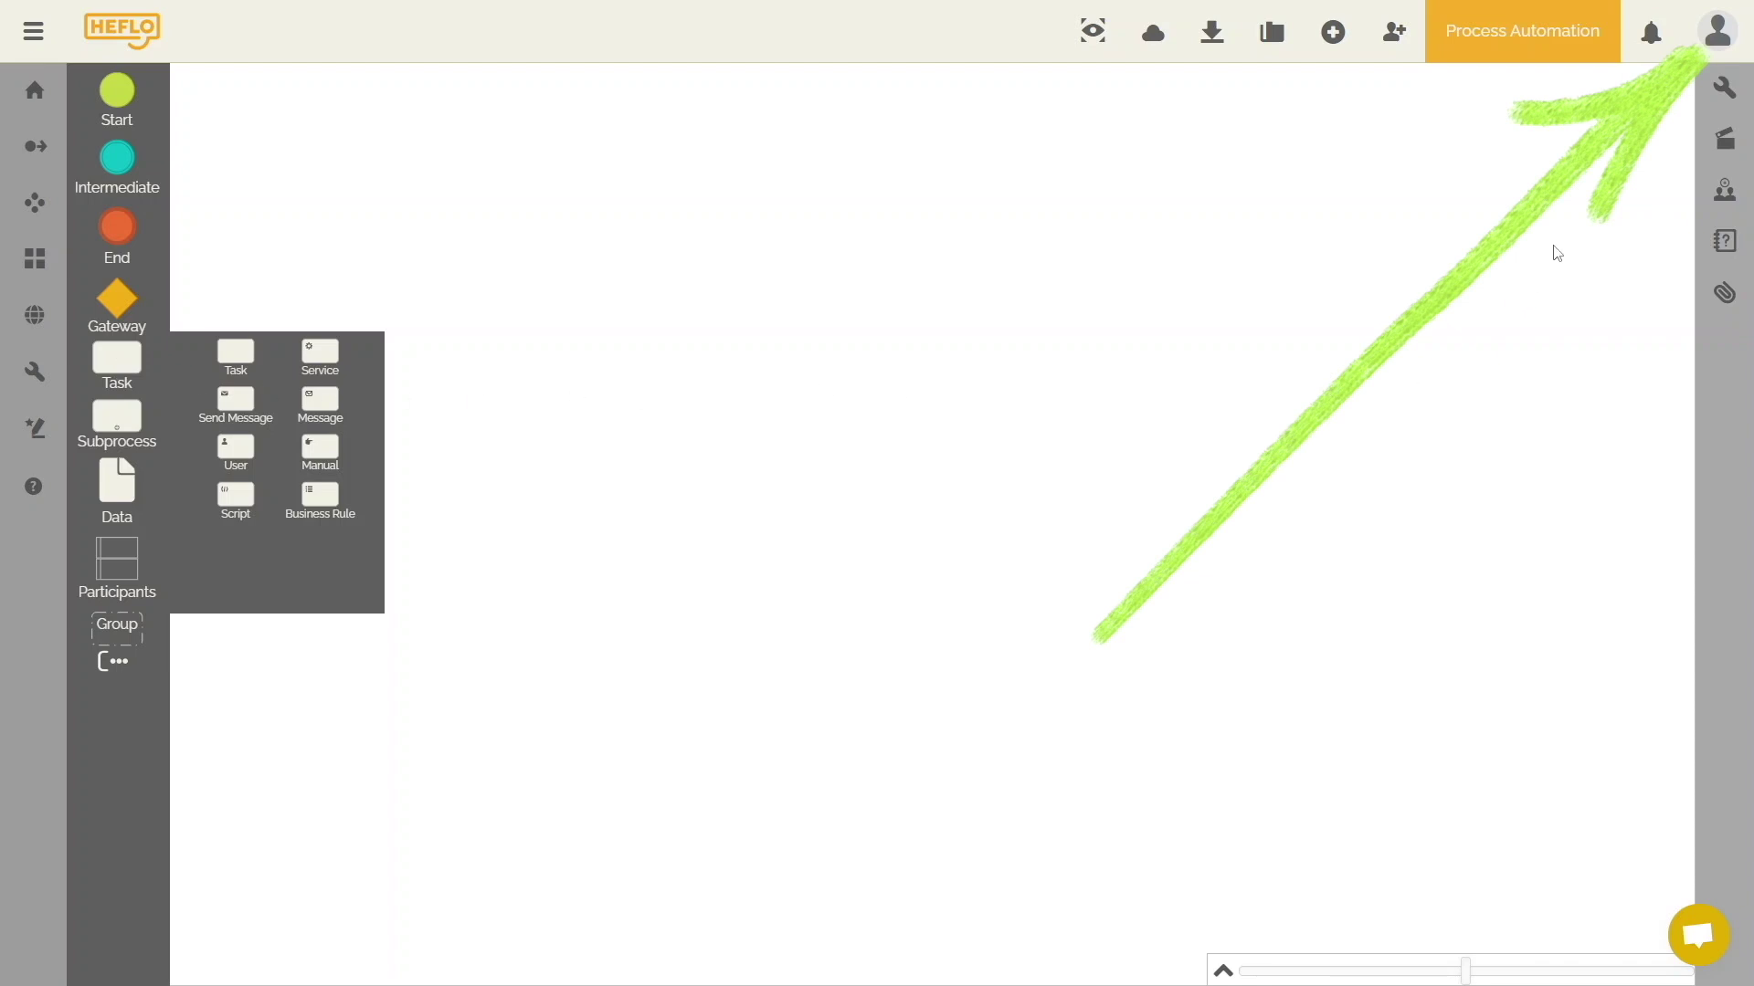
left_click(1717, 44)
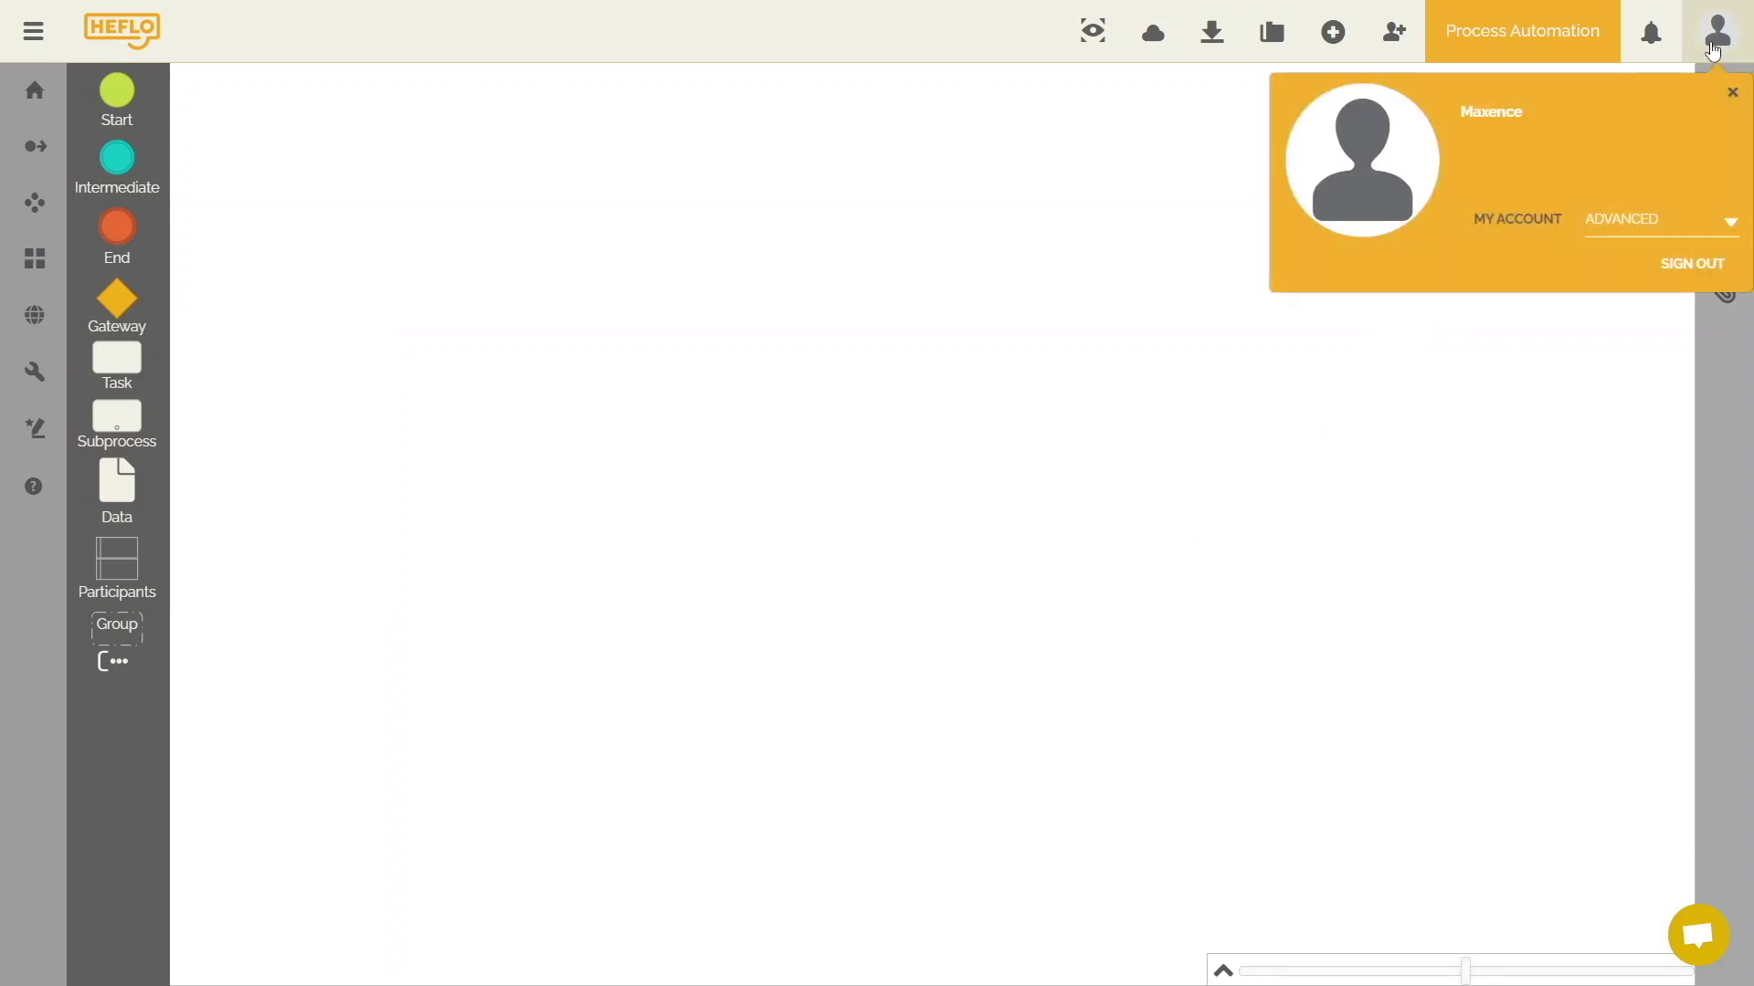
left_click(1733, 224)
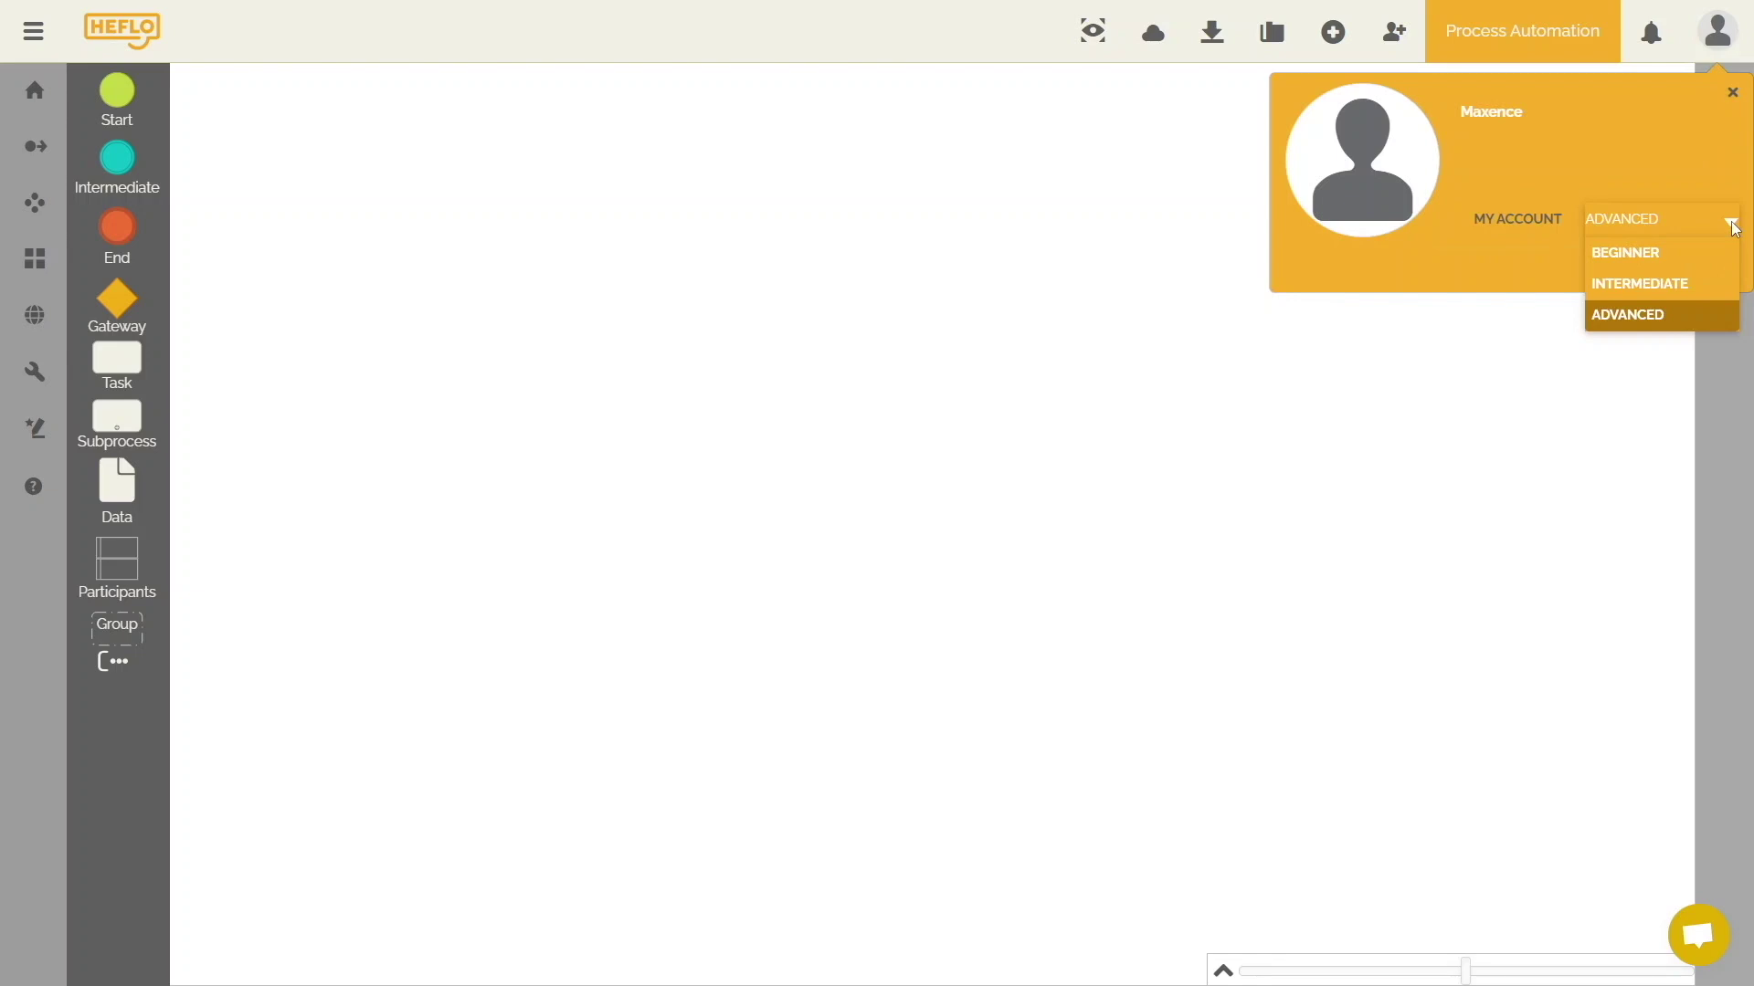
left_click(1668, 153)
left_click(1041, 571)
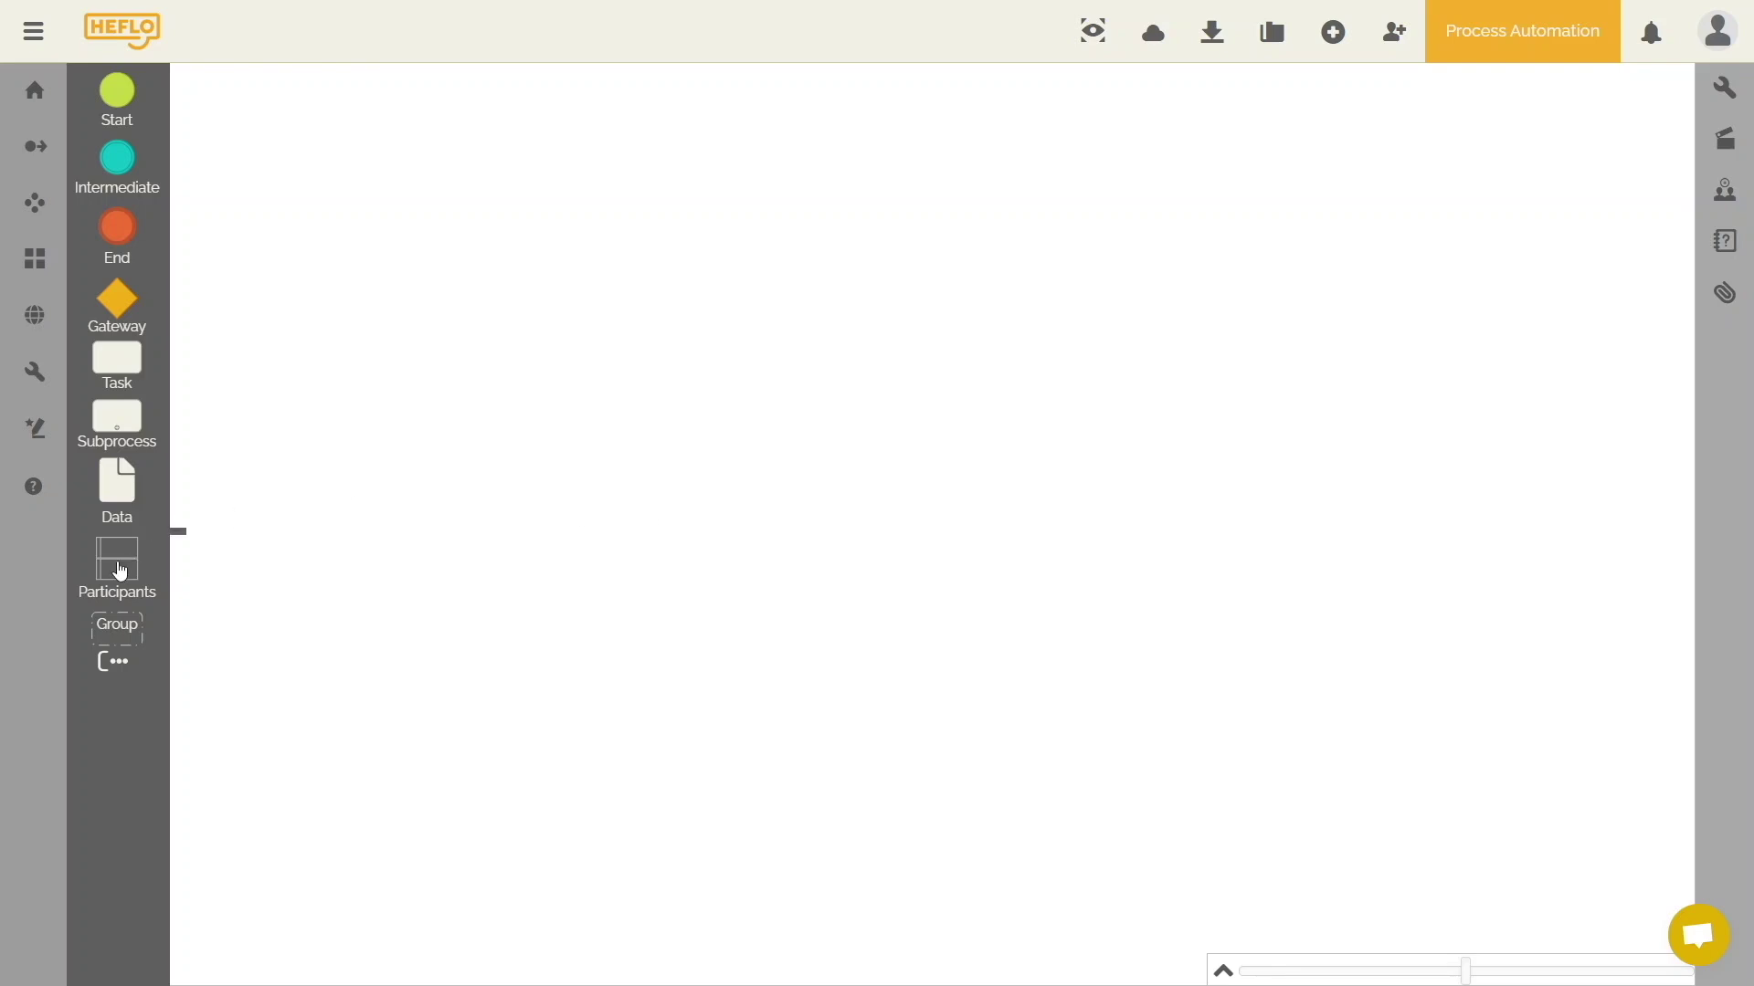
Place a participant pool with two horizontal lanes on the empty canvas.
mouse_move(117, 567)
left_click_drag(262, 571, 512, 291)
left_click_drag(636, 345, 587, 305)
left_click(544, 704)
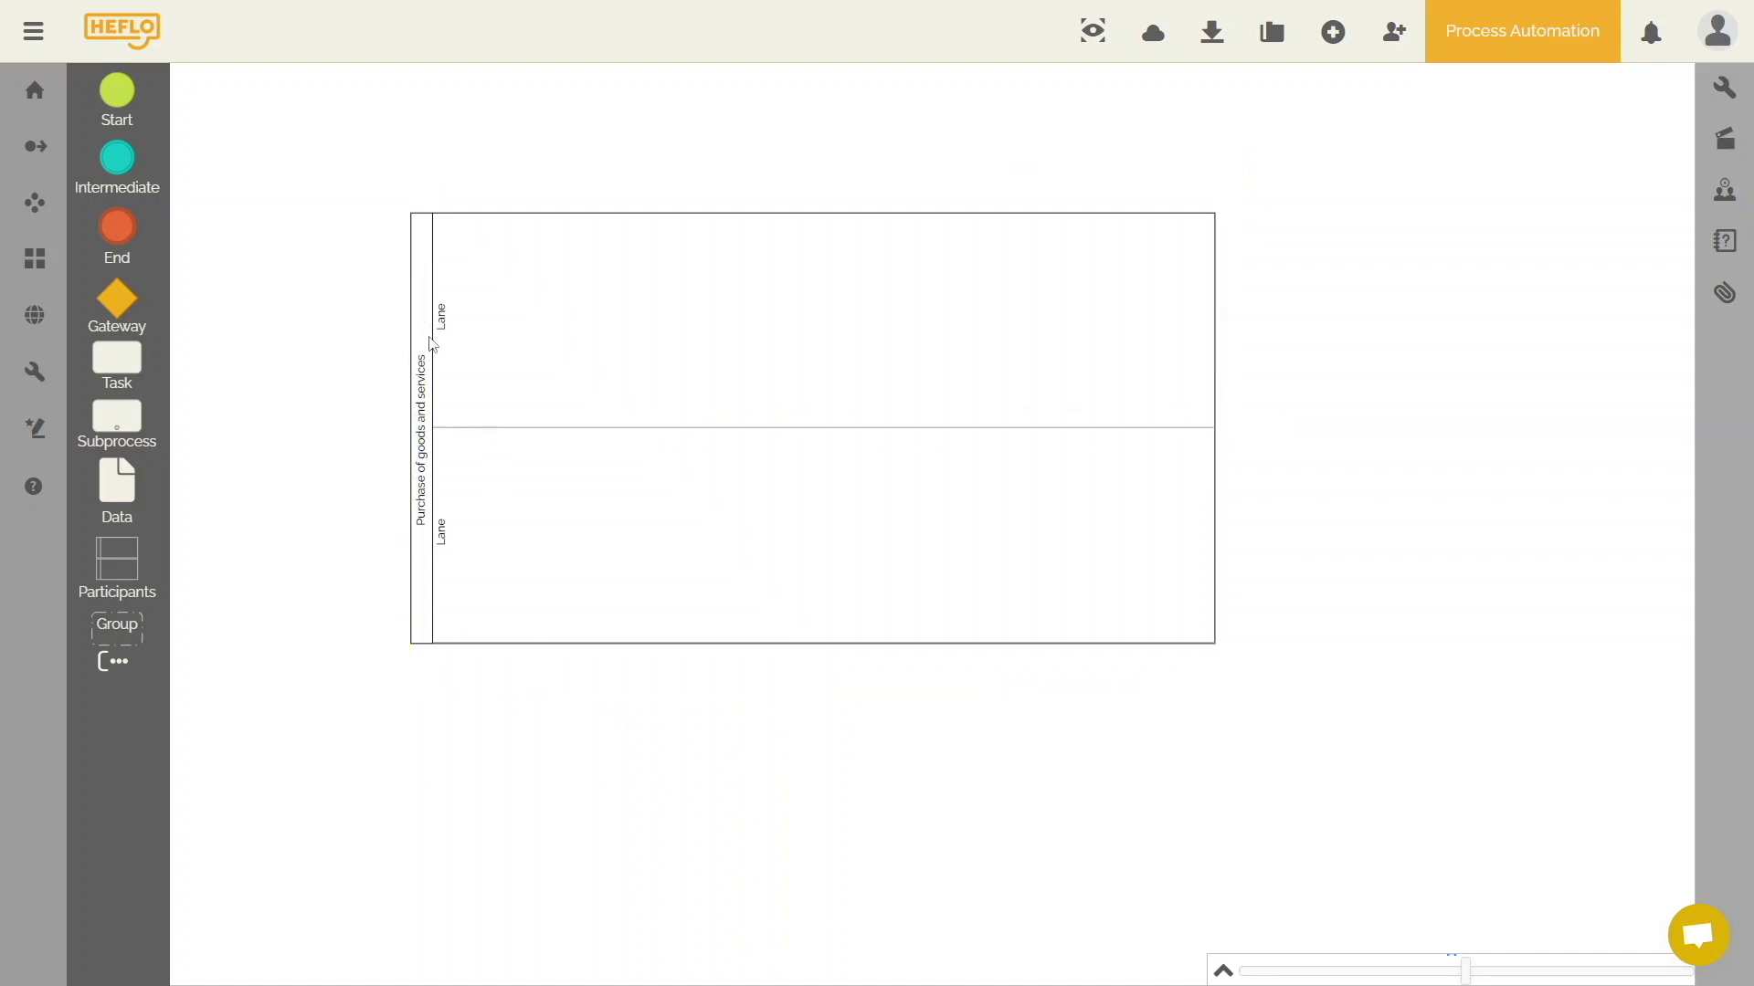
Add a plain start event at the beginning of the upper lane and a connected task beside it in the same lane.
mouse_move(117, 92)
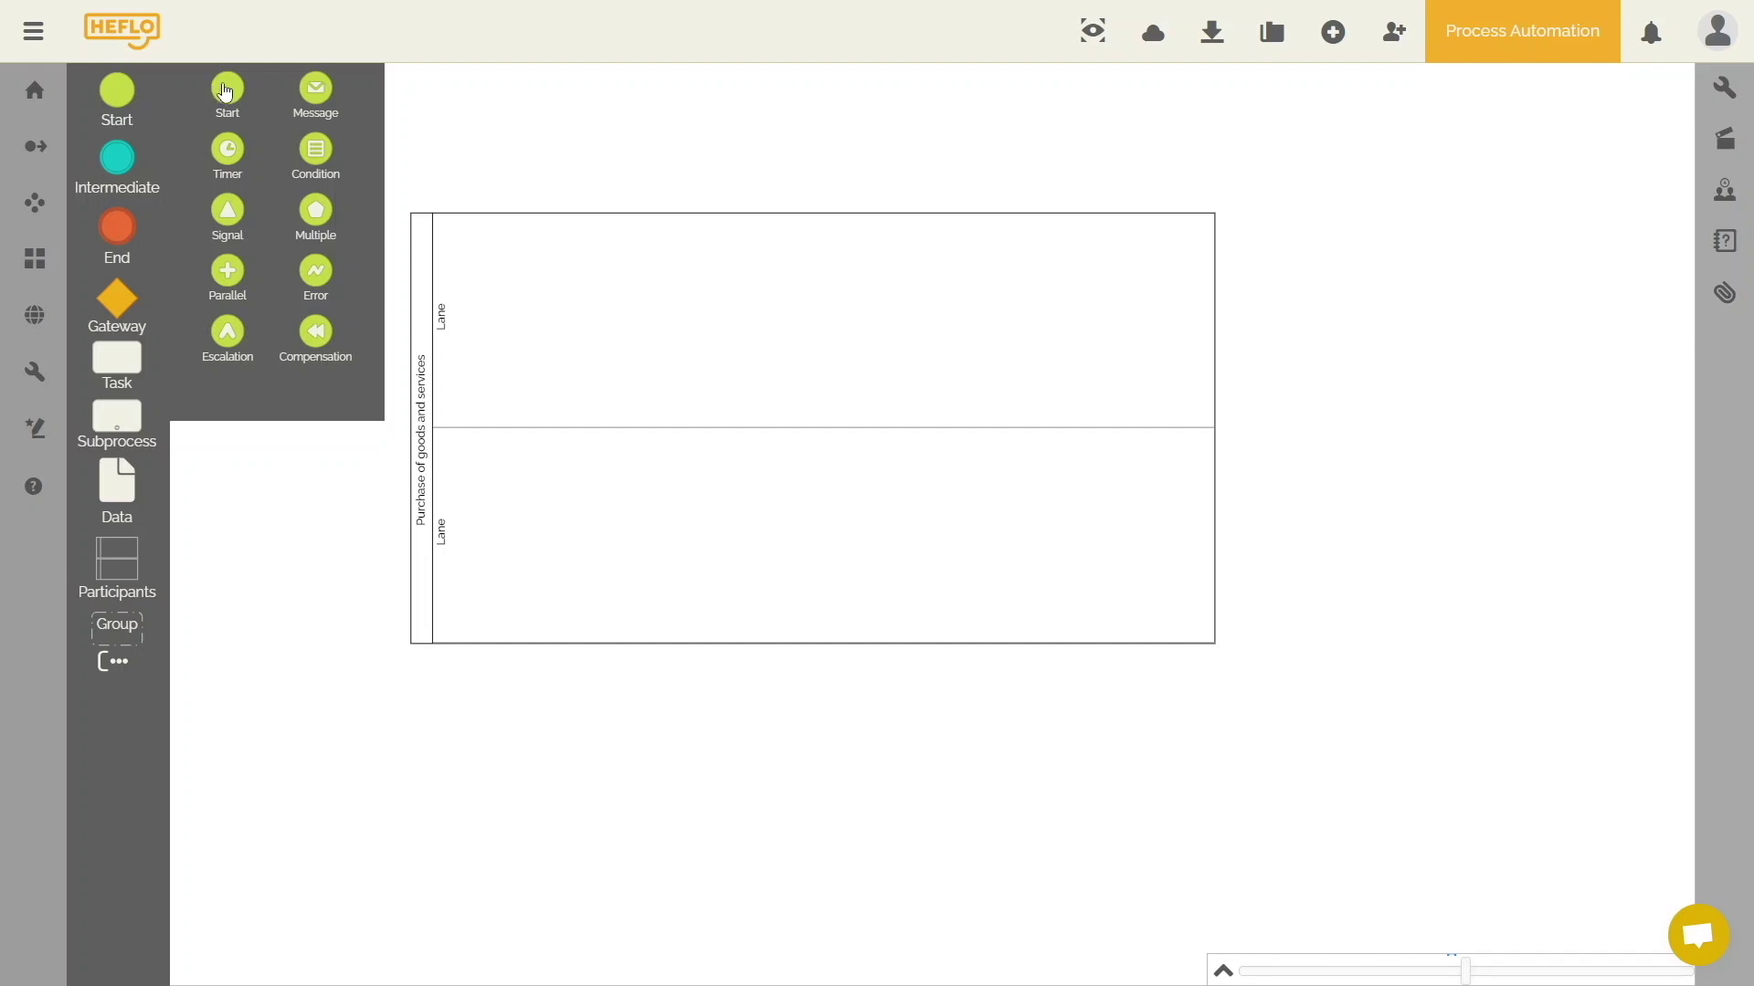
left_click_drag(228, 92, 516, 294)
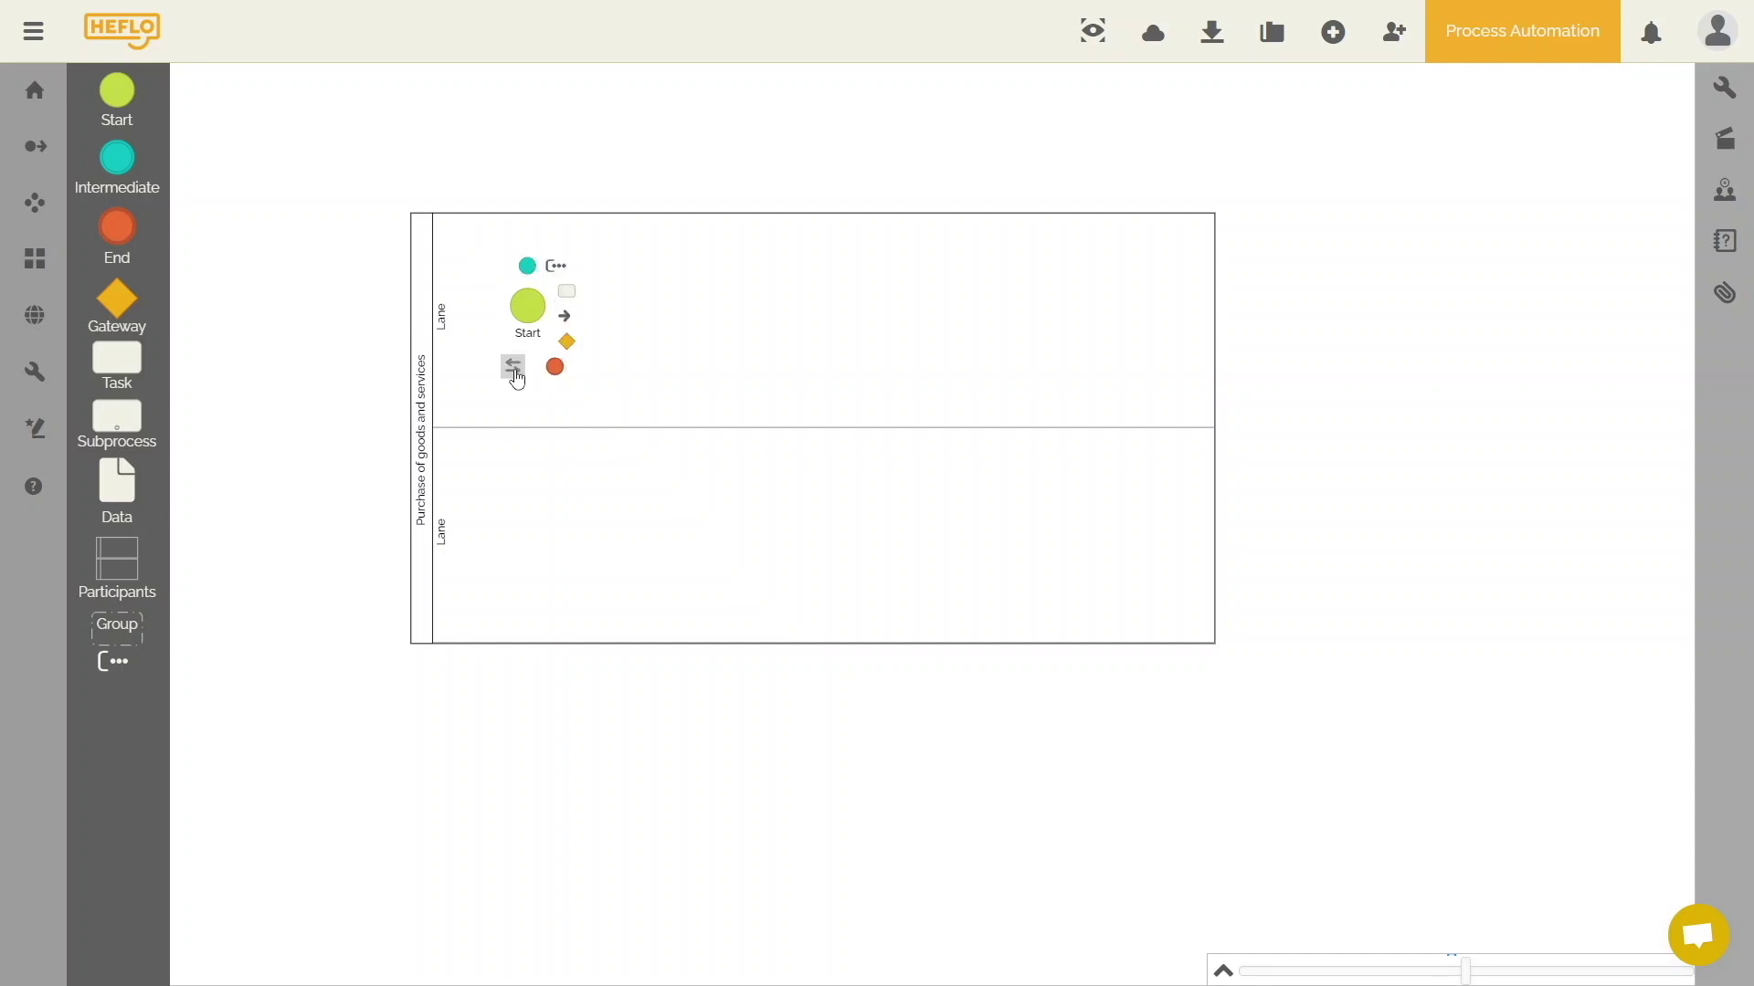
left_click(567, 289)
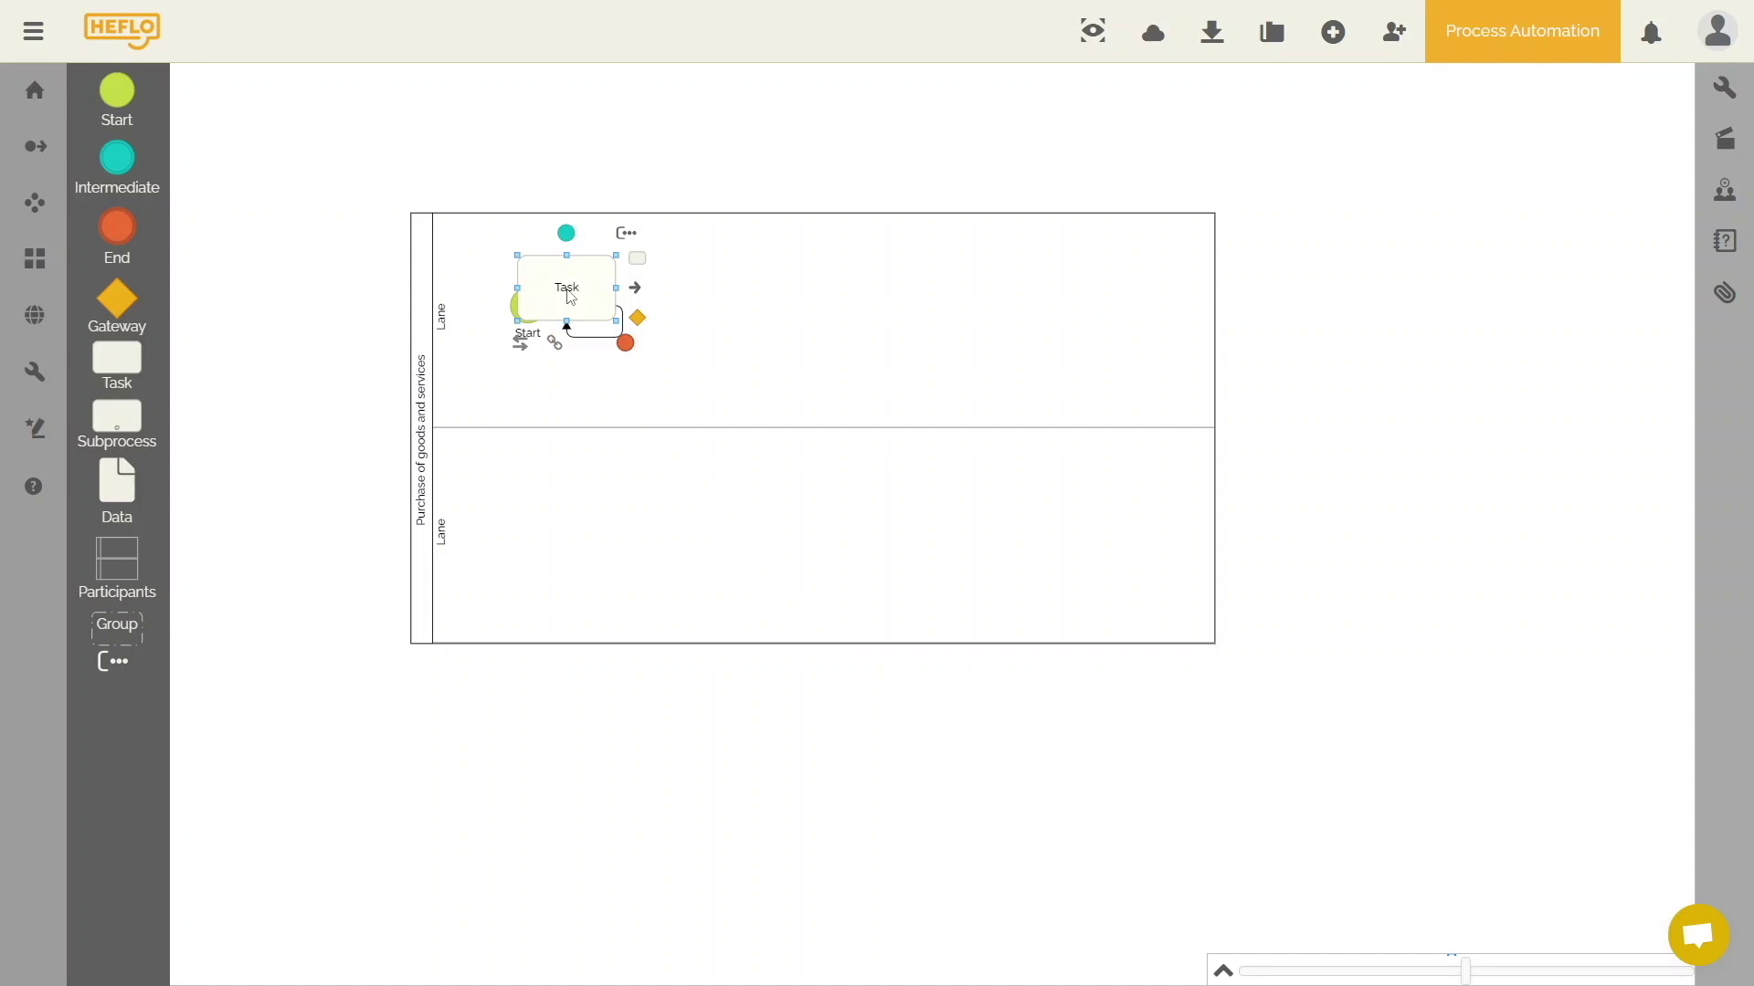
left_click_drag(566, 290, 686, 315)
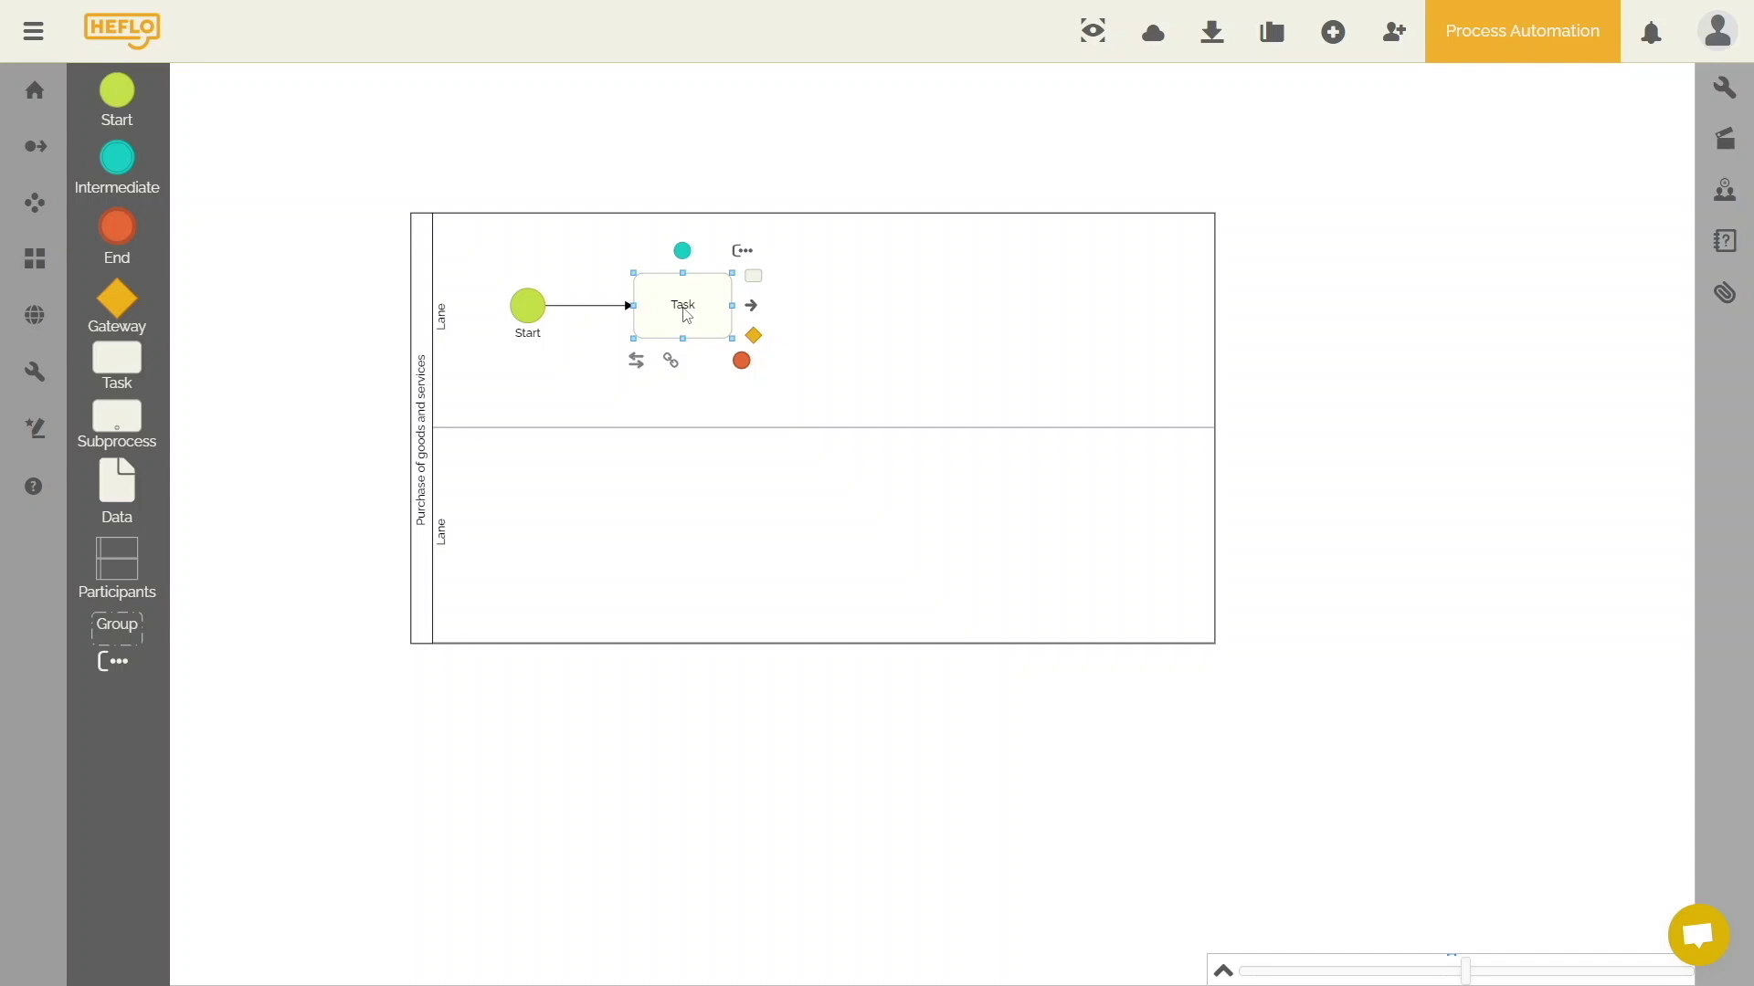
Rename the task following the start event as "Fill out the request".
double_click(688, 315)
key("BackSpace")
type("Fill out the request")
key("Return")
Add a connected task in the lower lane beneath "Fill out the request" and name it "Analyze the request" in its properties.
left_click_drag(753, 276, 688, 538)
right_click(687, 540)
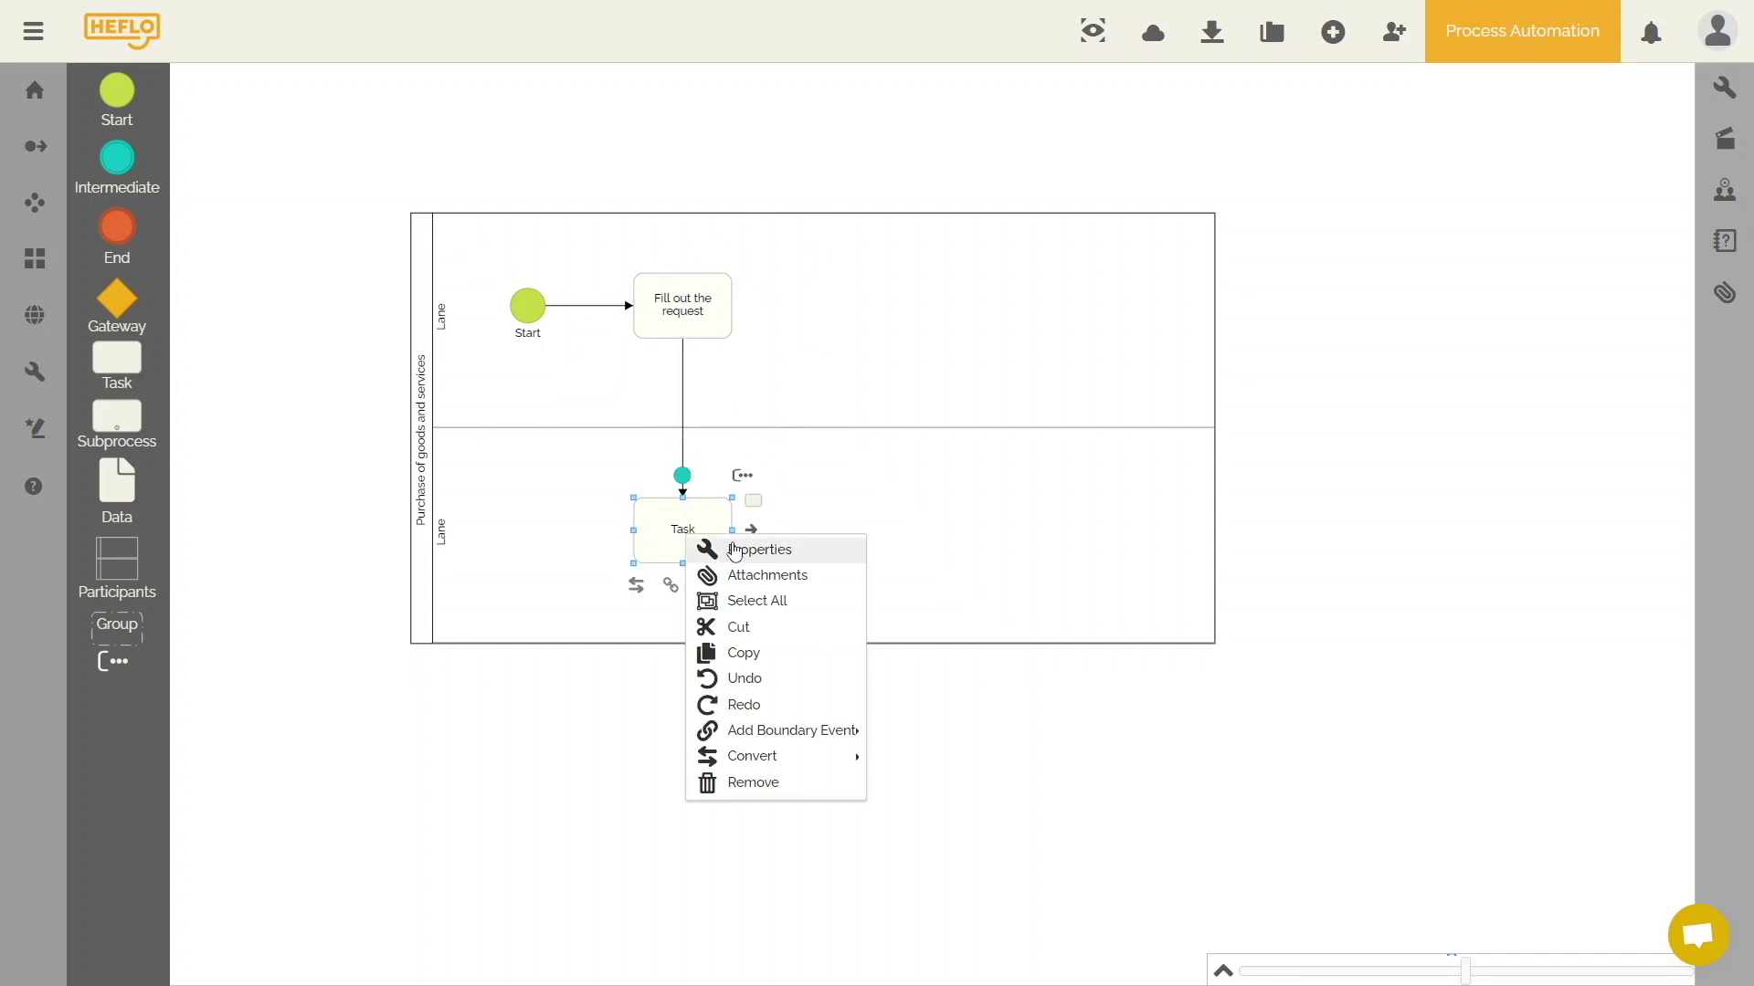
left_click(747, 551)
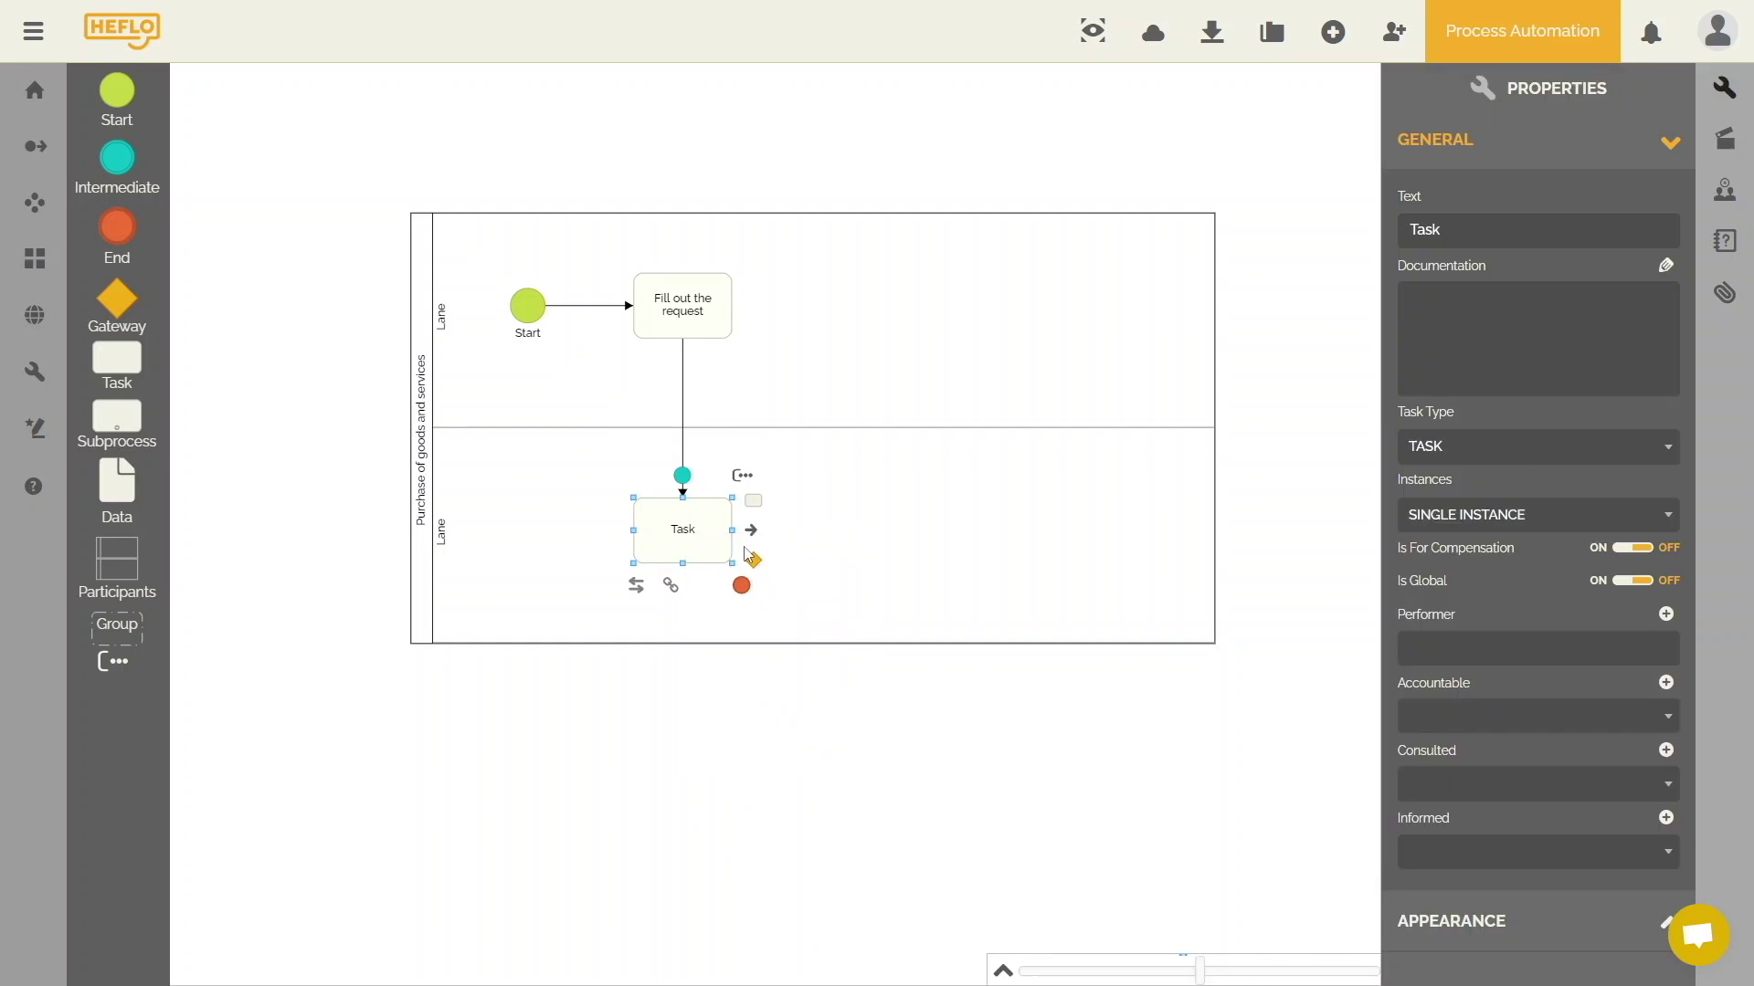
left_click(706, 317)
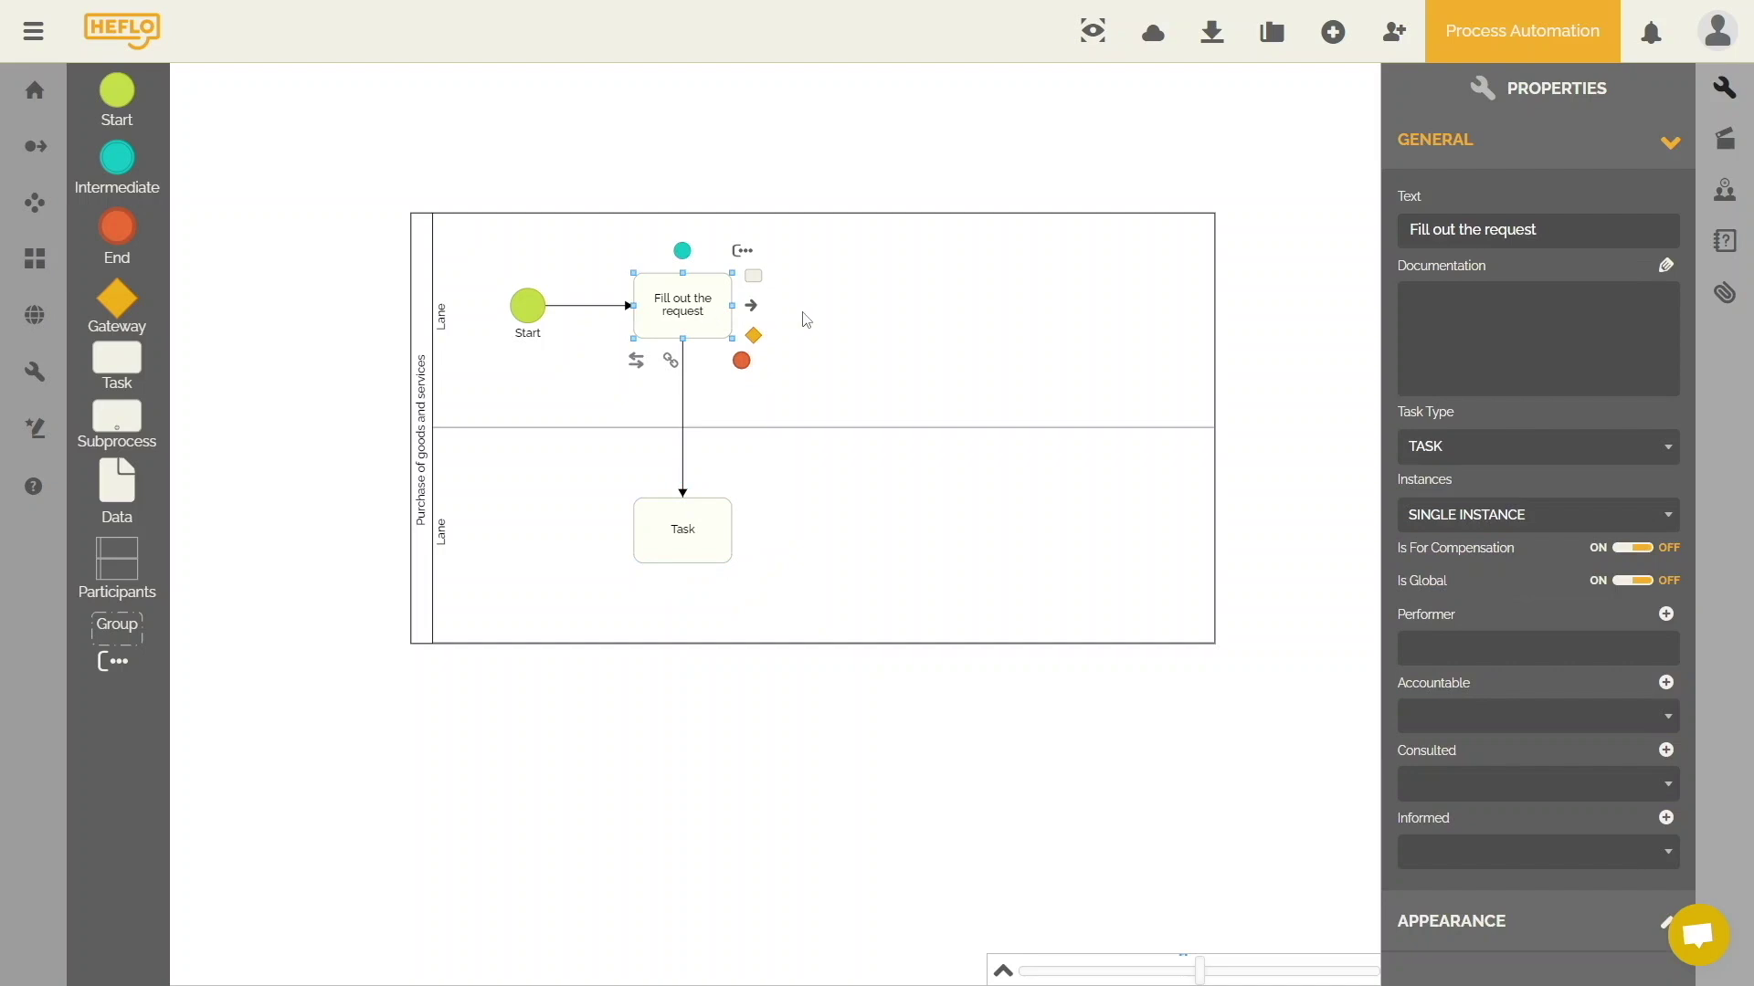
left_click(857, 310)
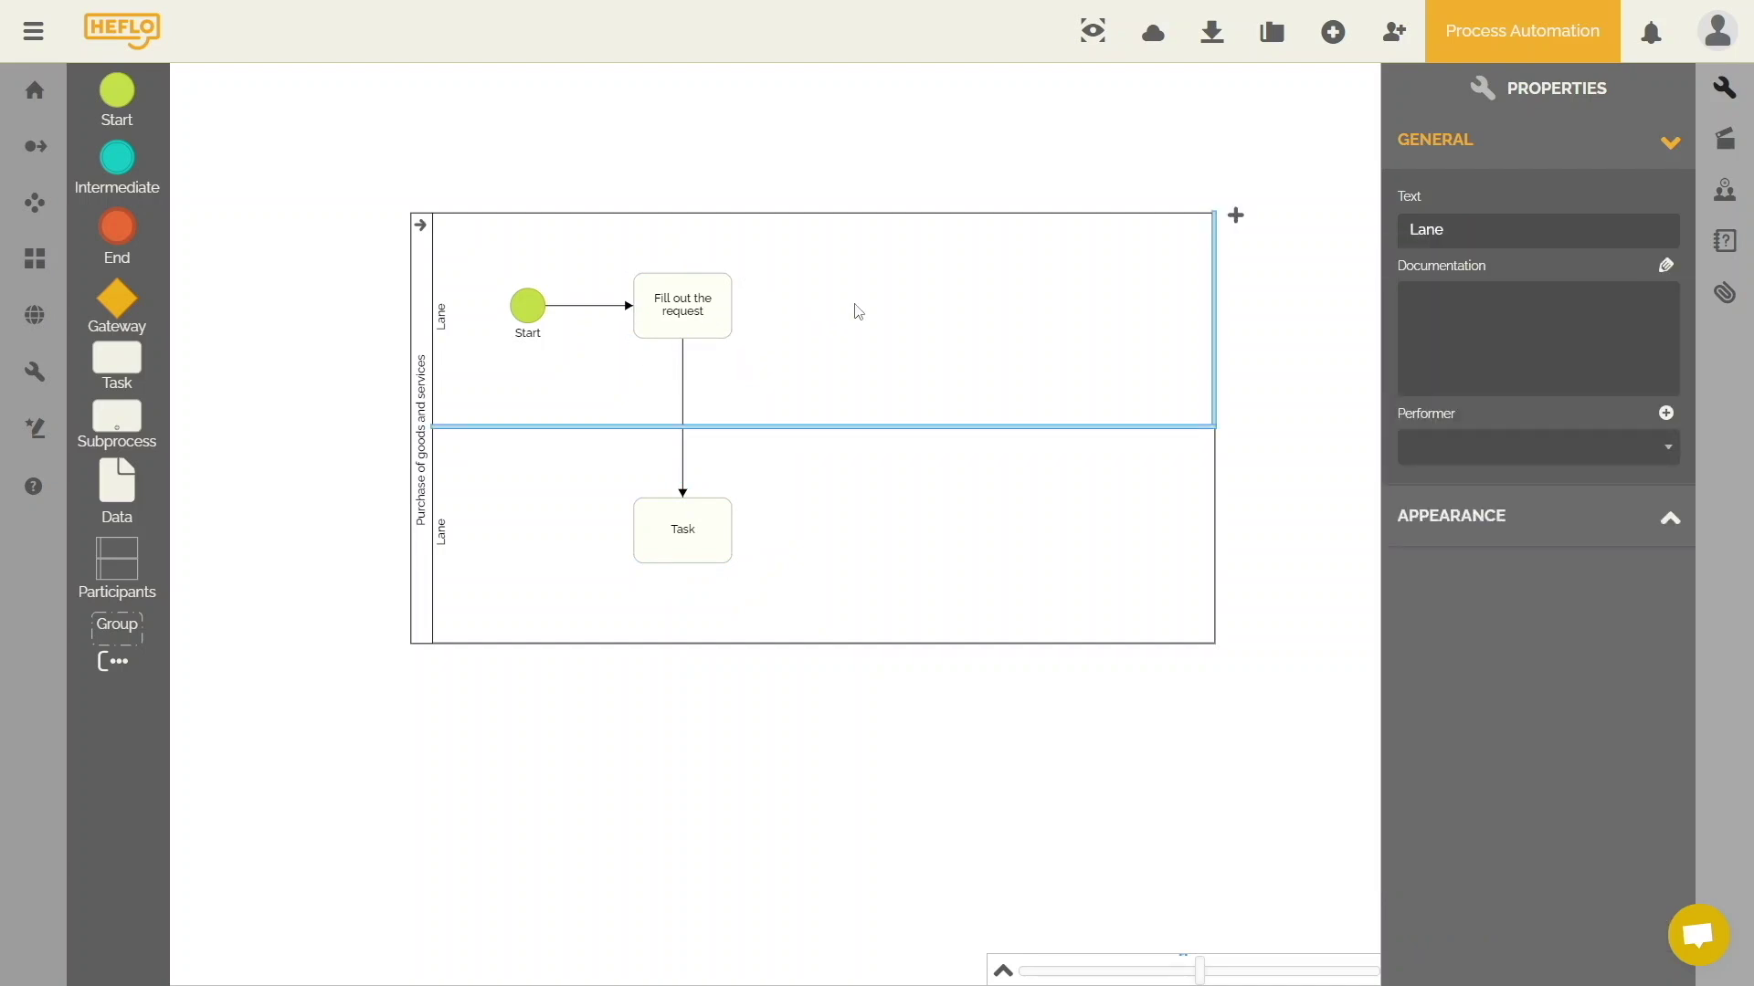
left_click(670, 541)
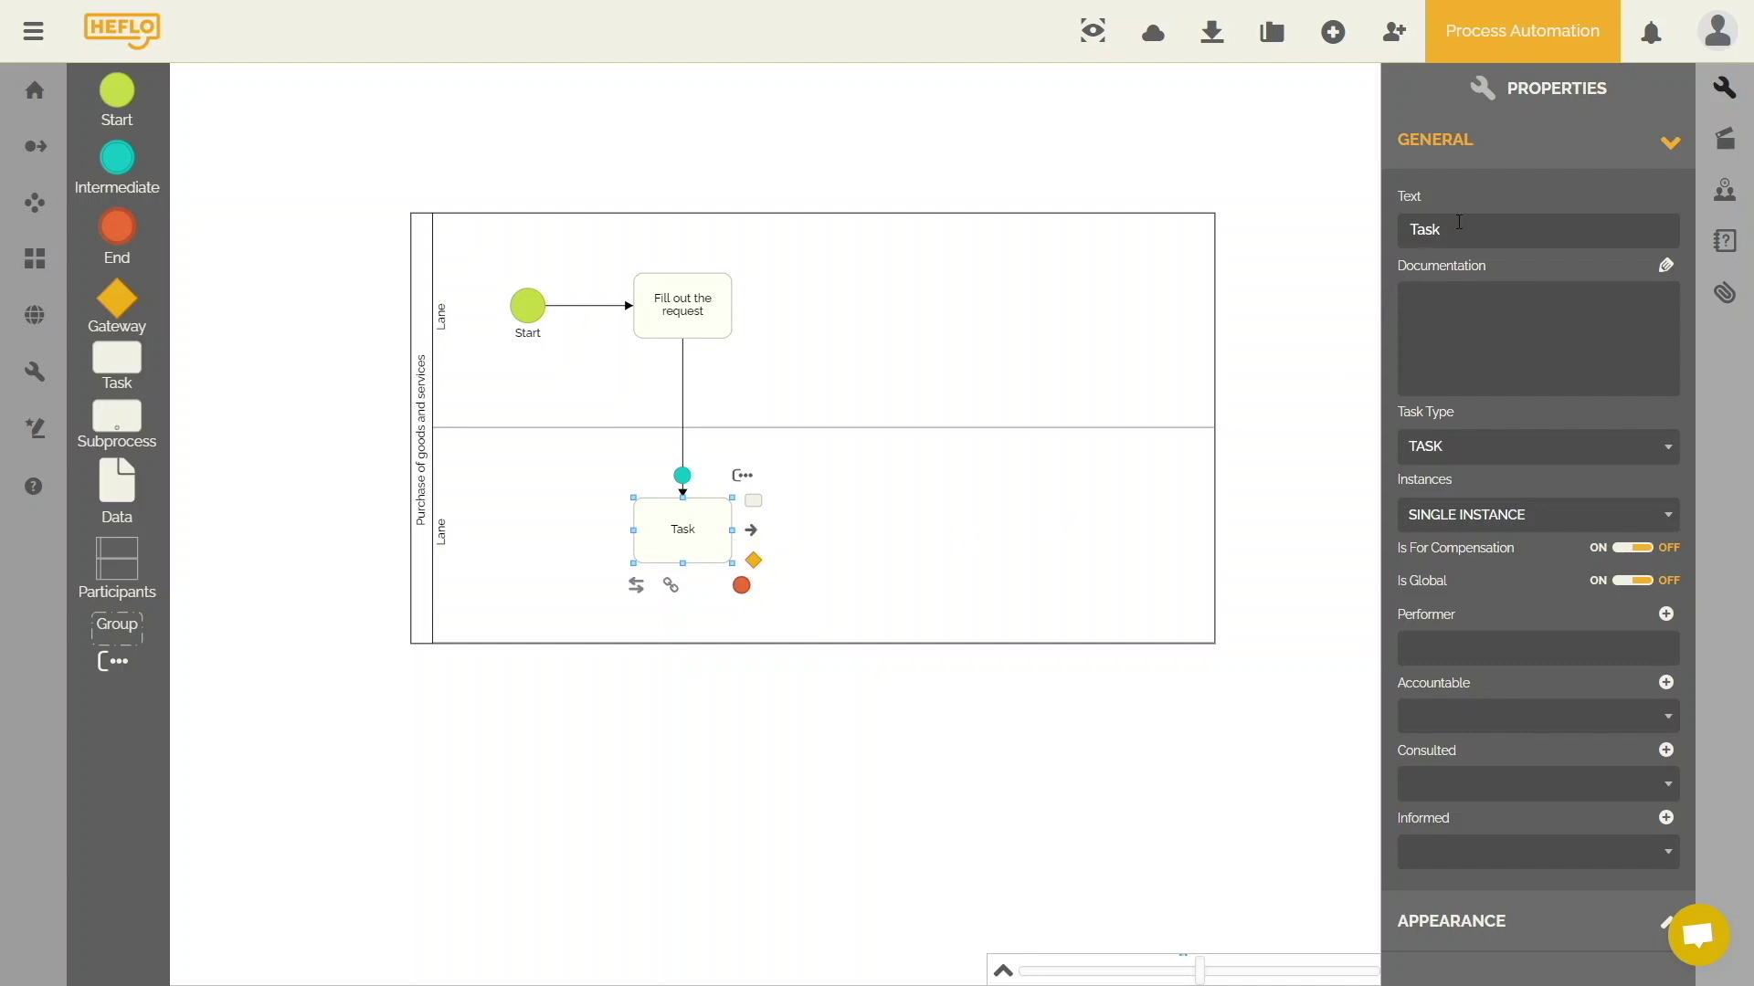
left_click_drag(1459, 222, 1412, 223)
type("Analyze the request")
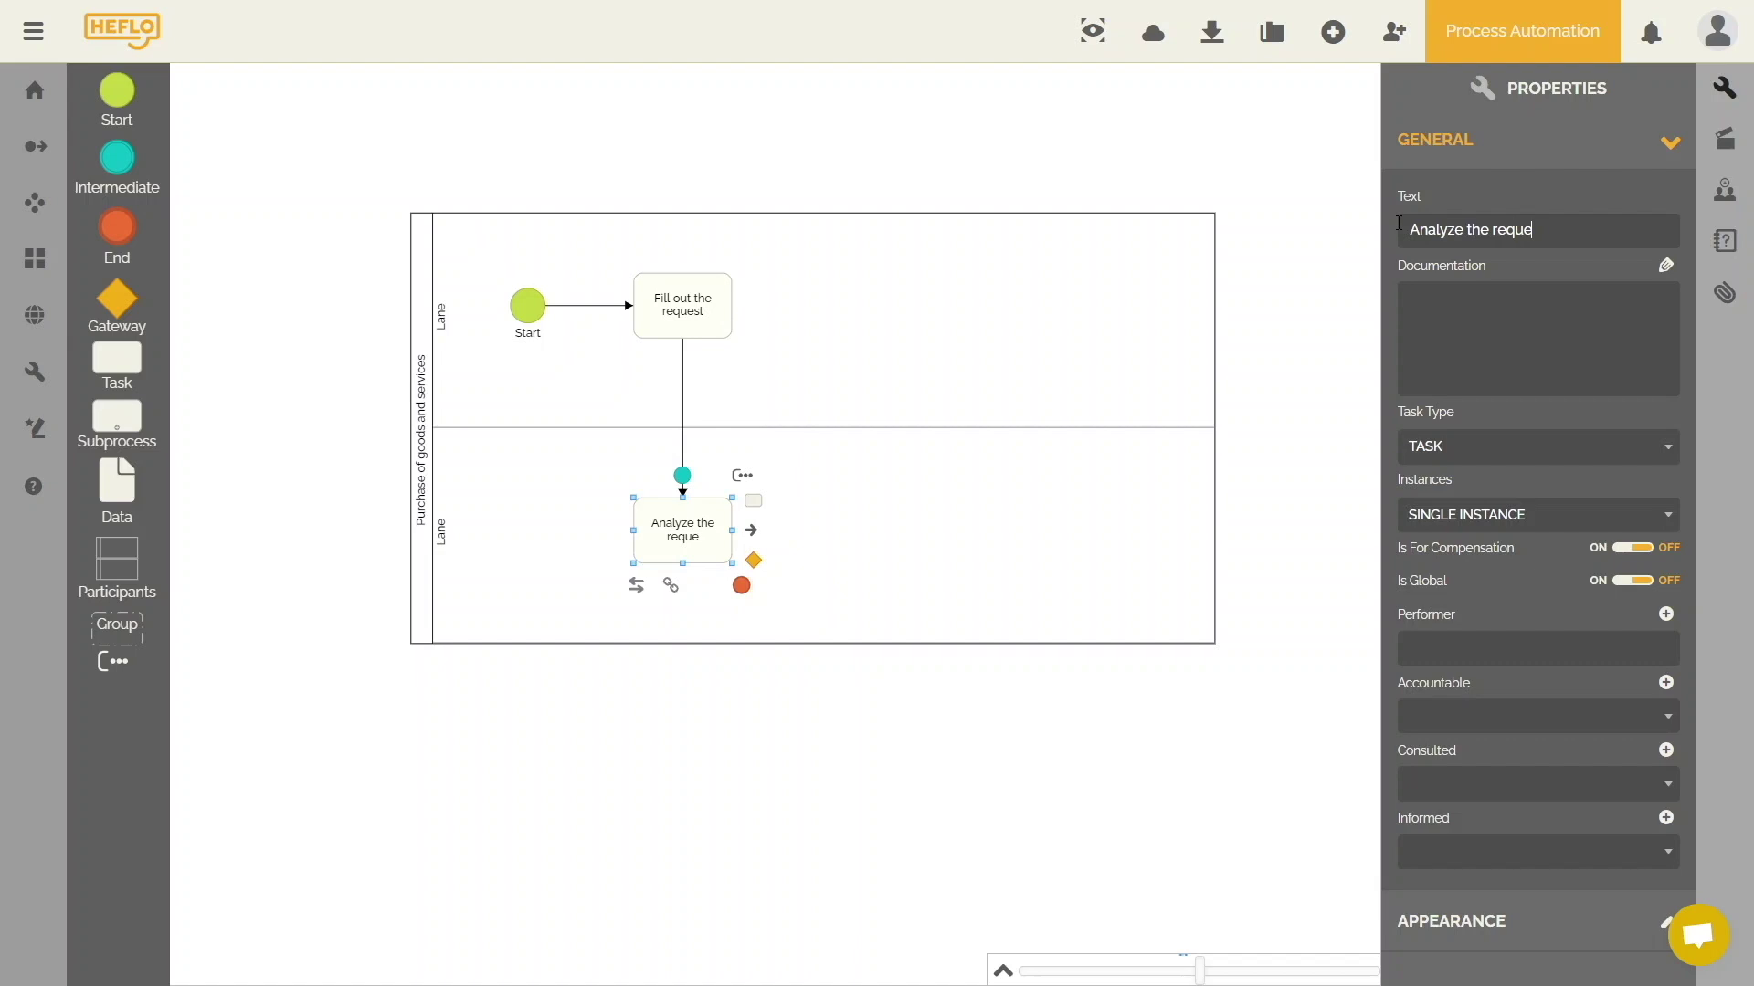
Add a "Make the purchase" task after "Analyze the request" and finish the flow with a connected end event in the lower lane.
left_click(754, 500)
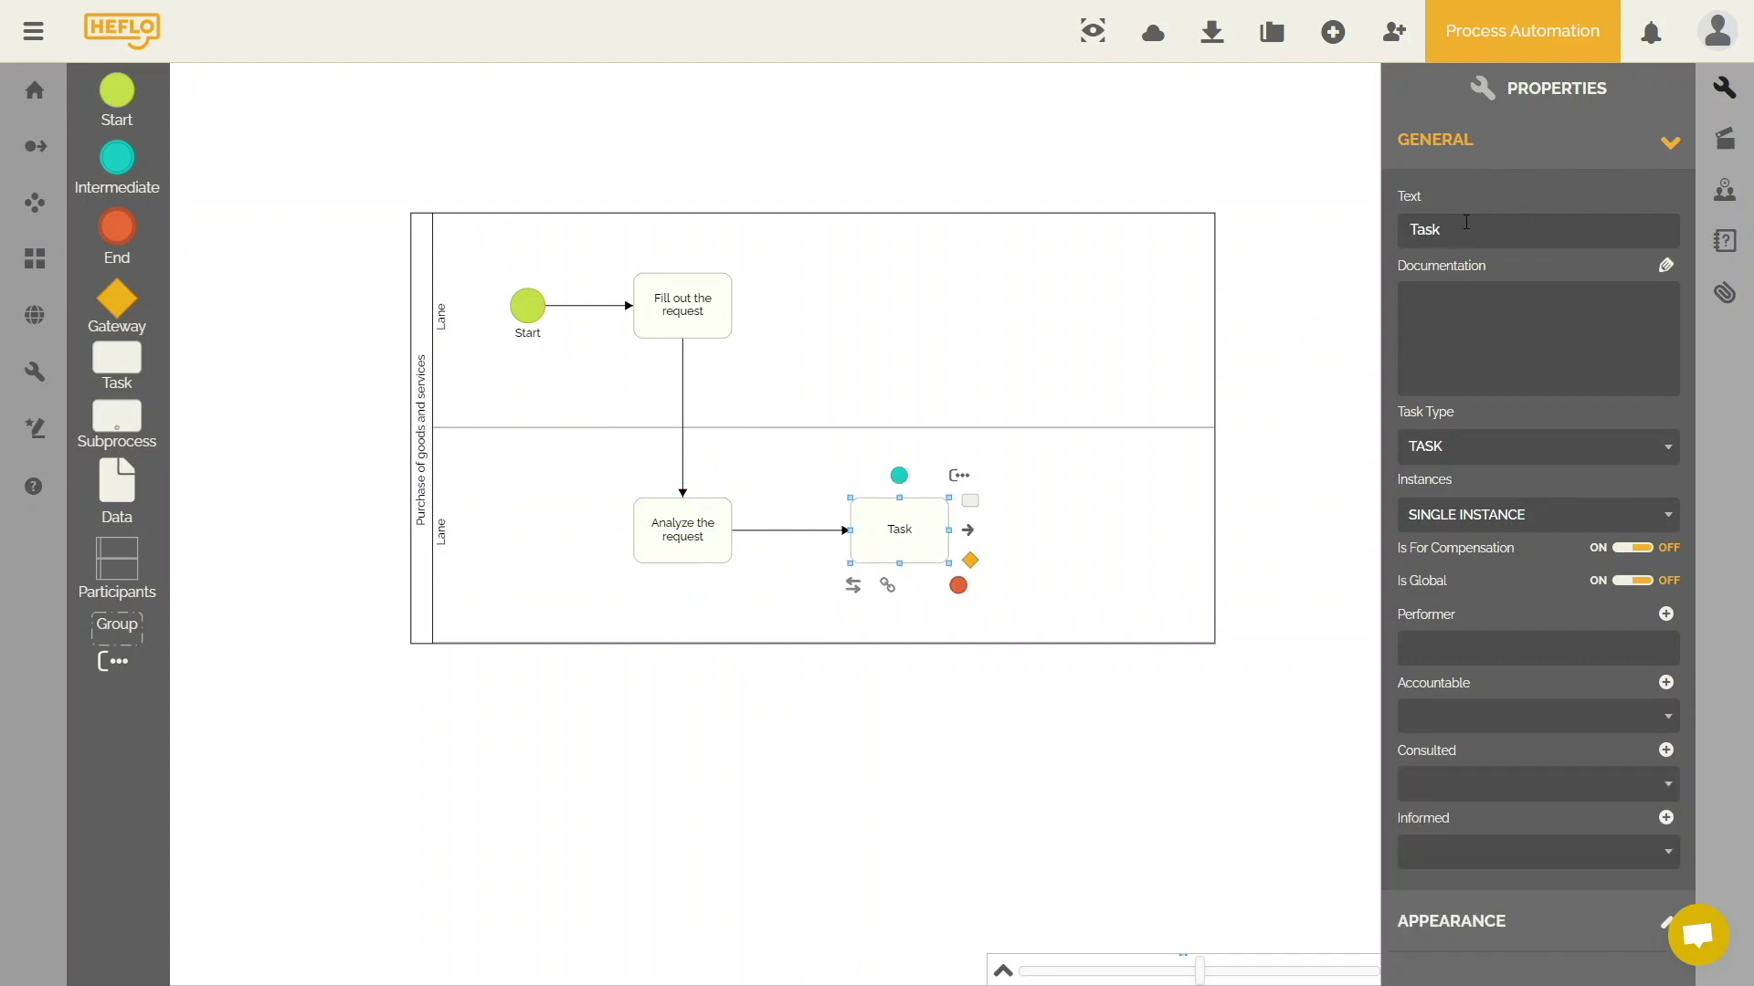
type("Make the purchase")
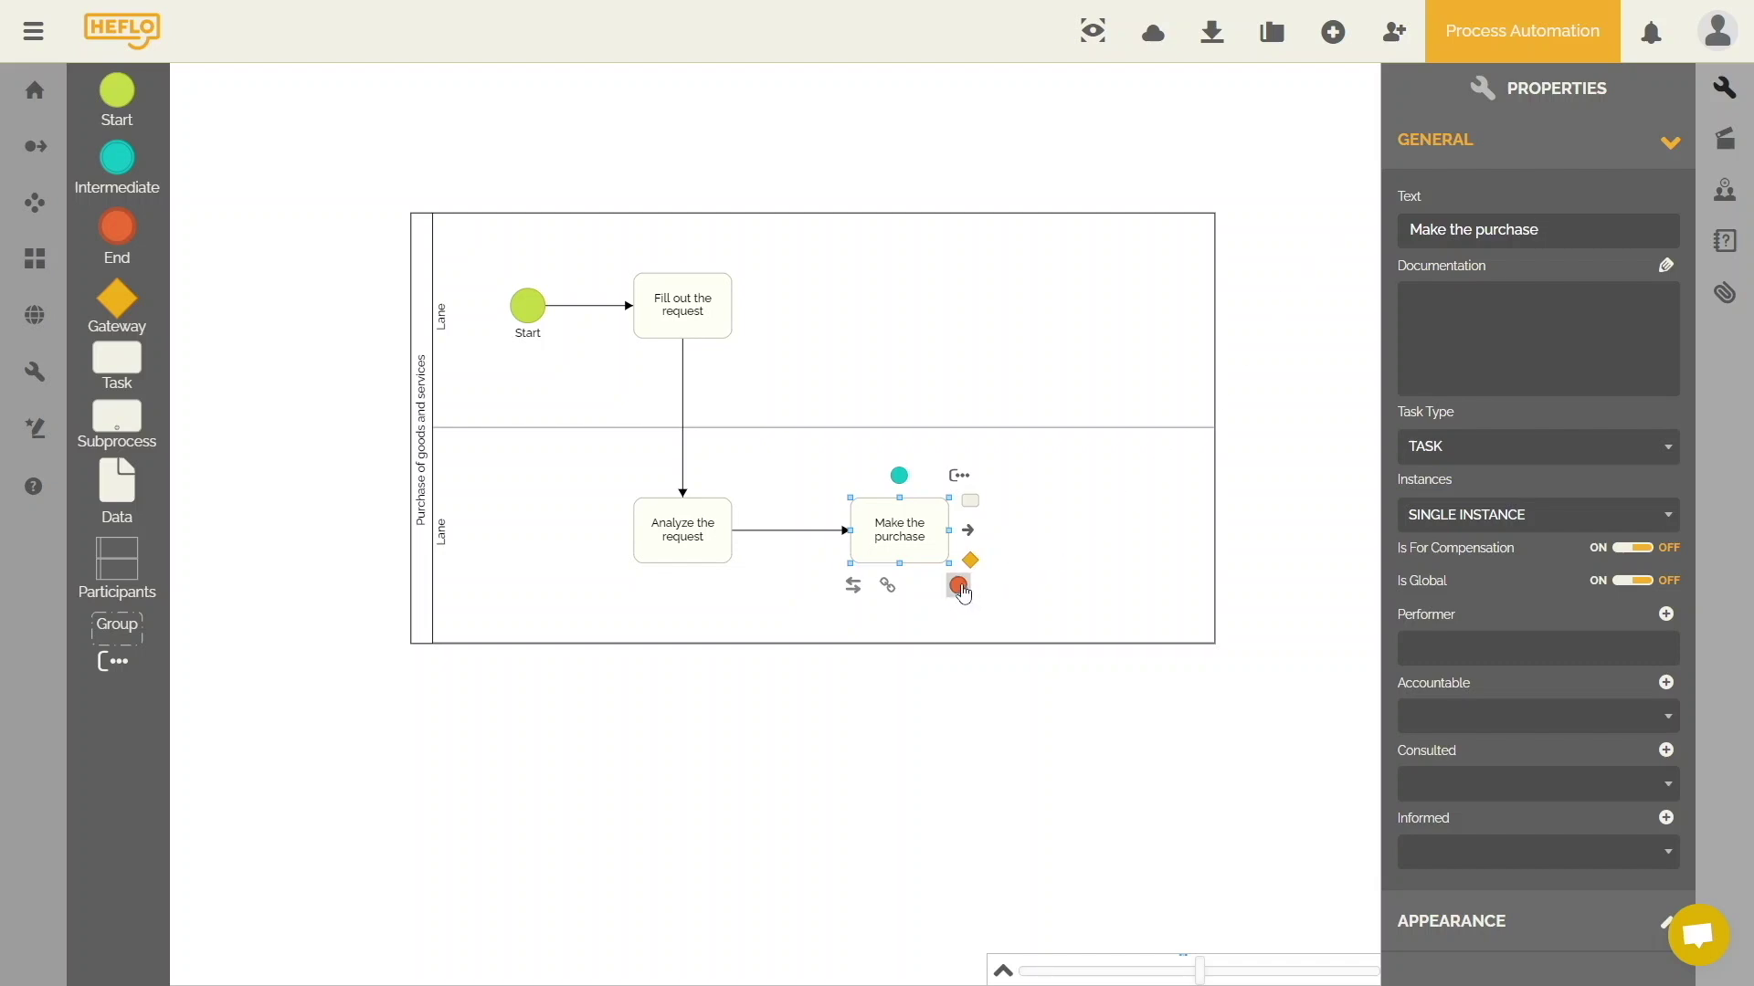
left_click_drag(958, 585, 1069, 537)
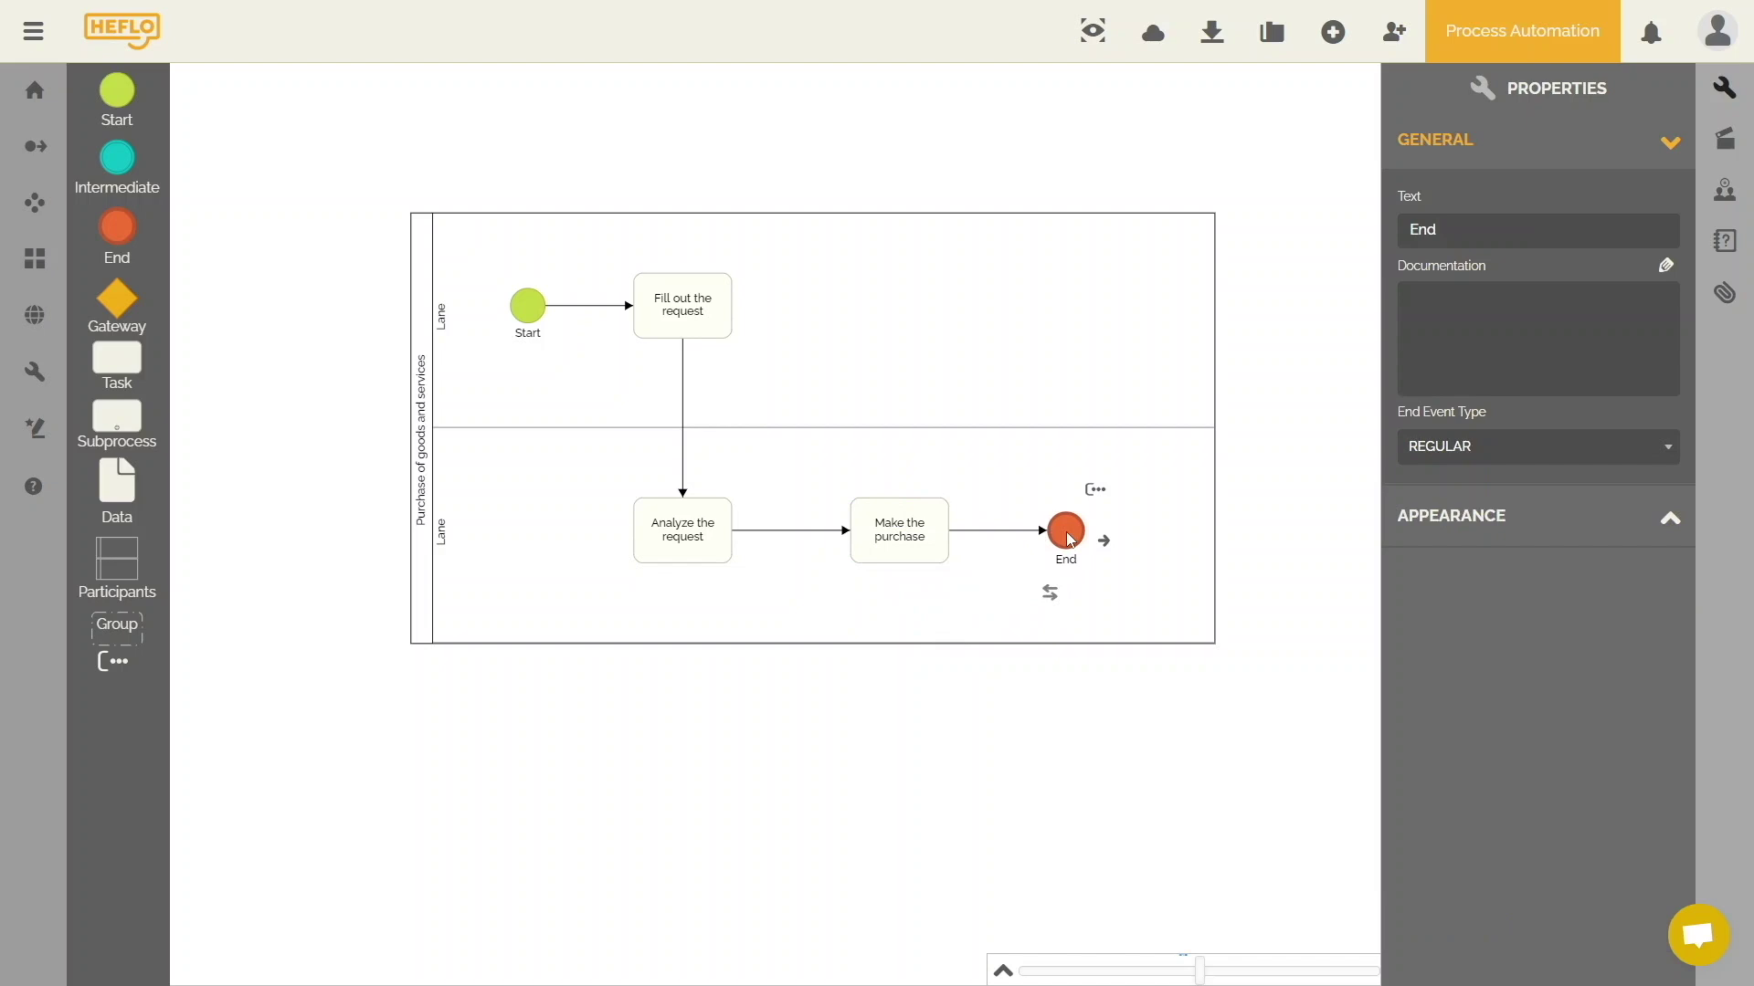
left_click(1059, 722)
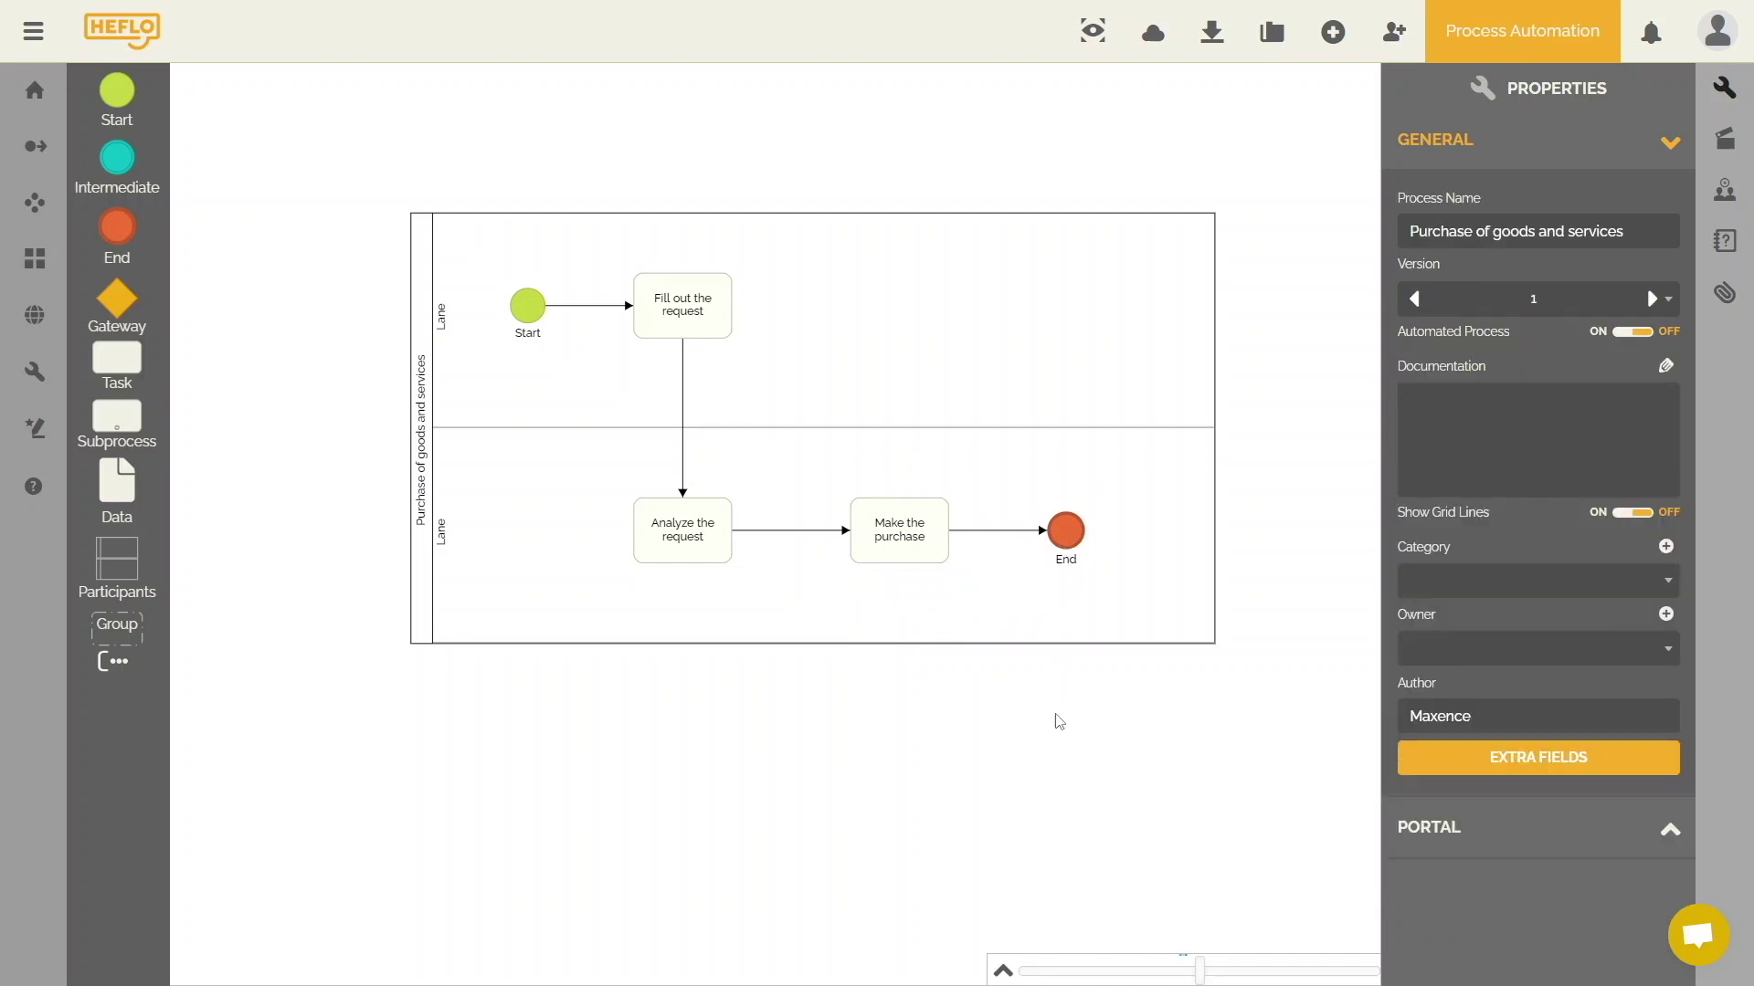
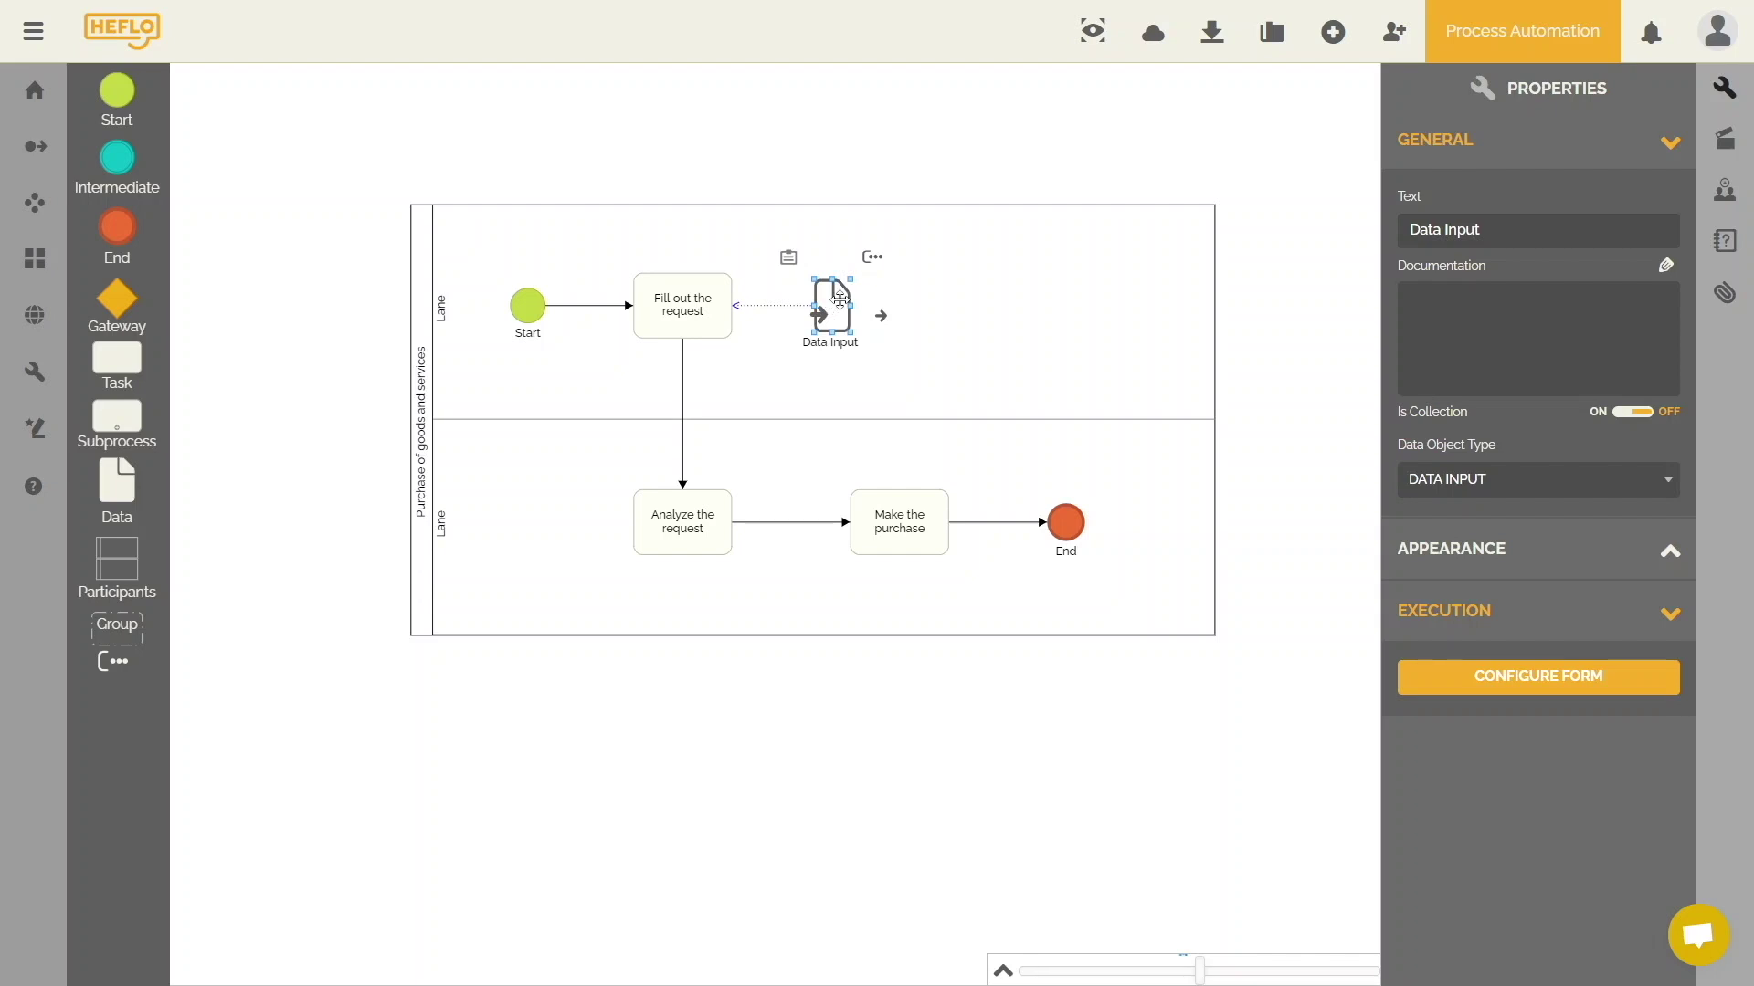
Open the data input's form and add a new property named "Description" of type Text.
double_click(833, 302)
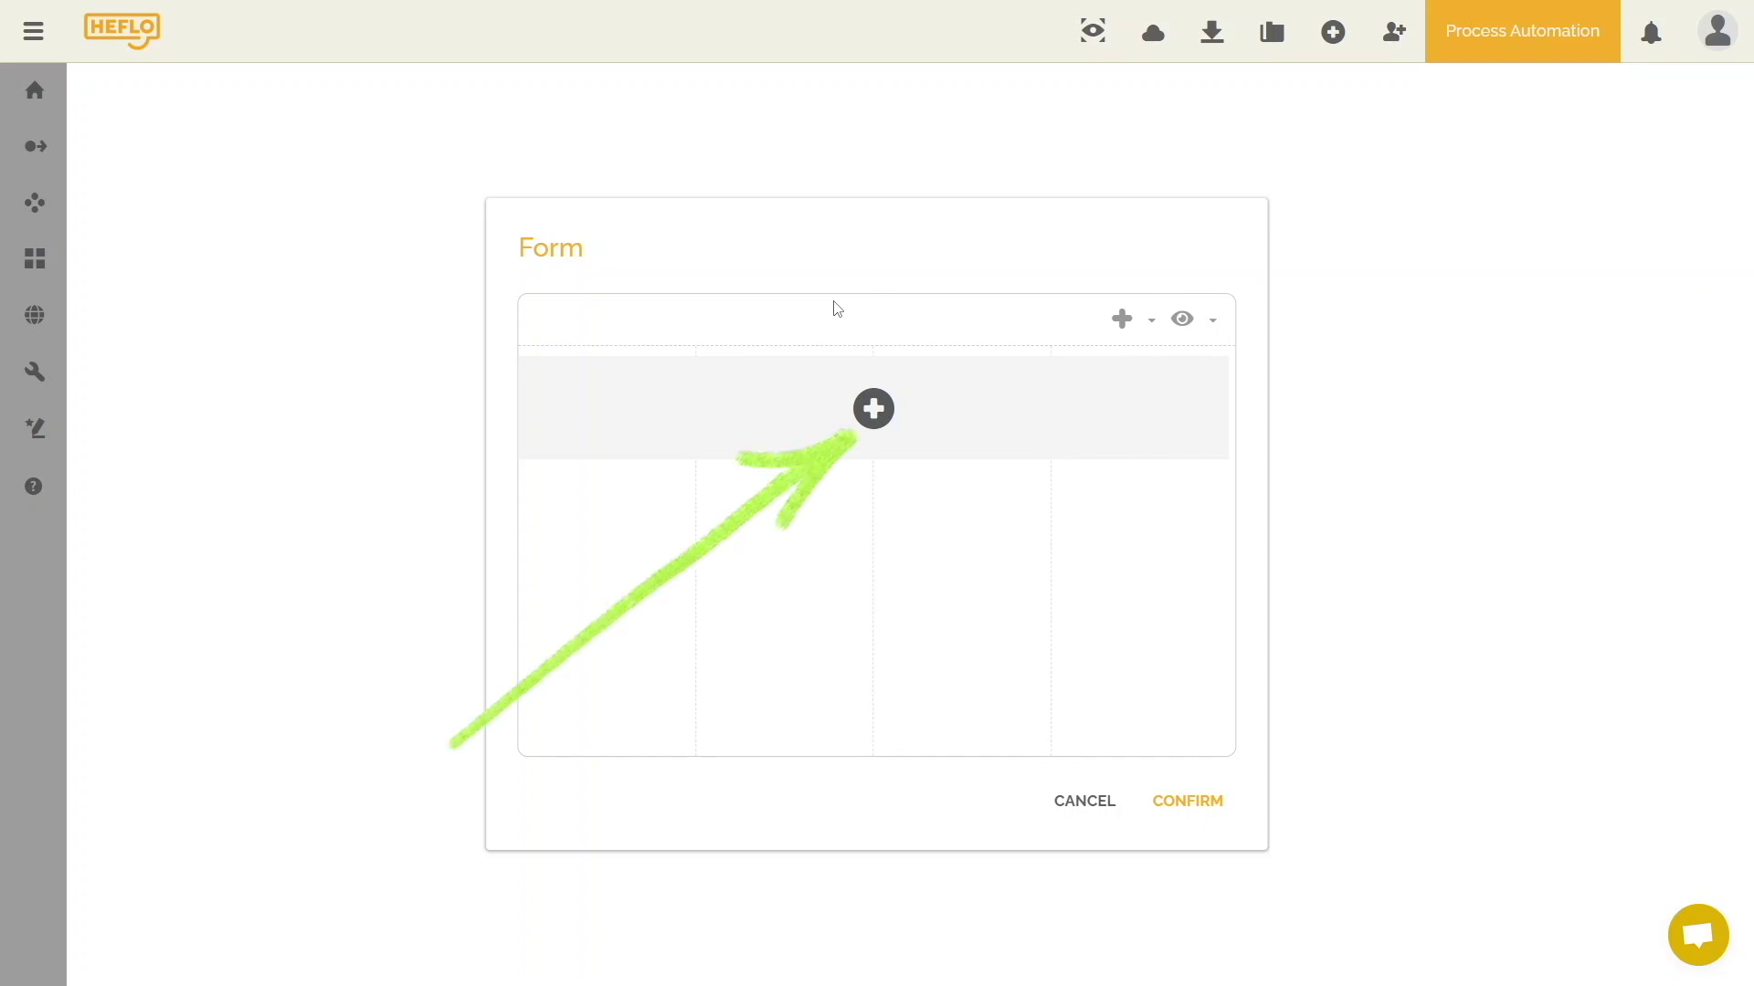
left_click(875, 411)
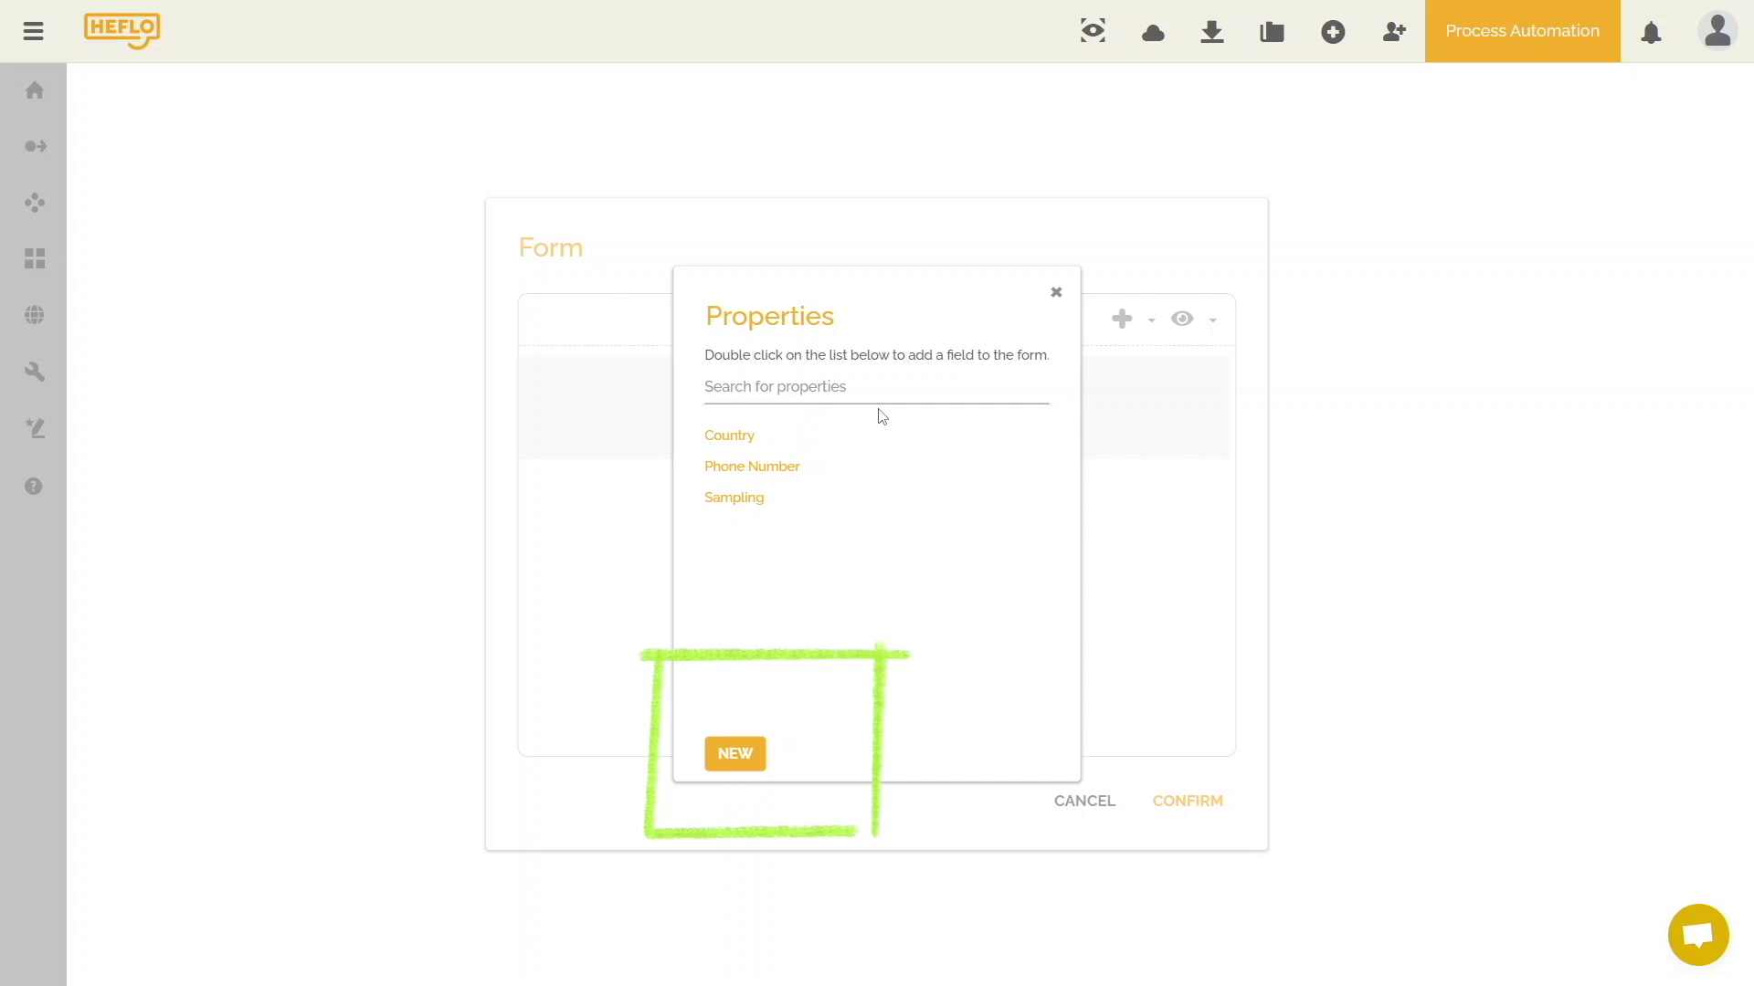
left_click(737, 756)
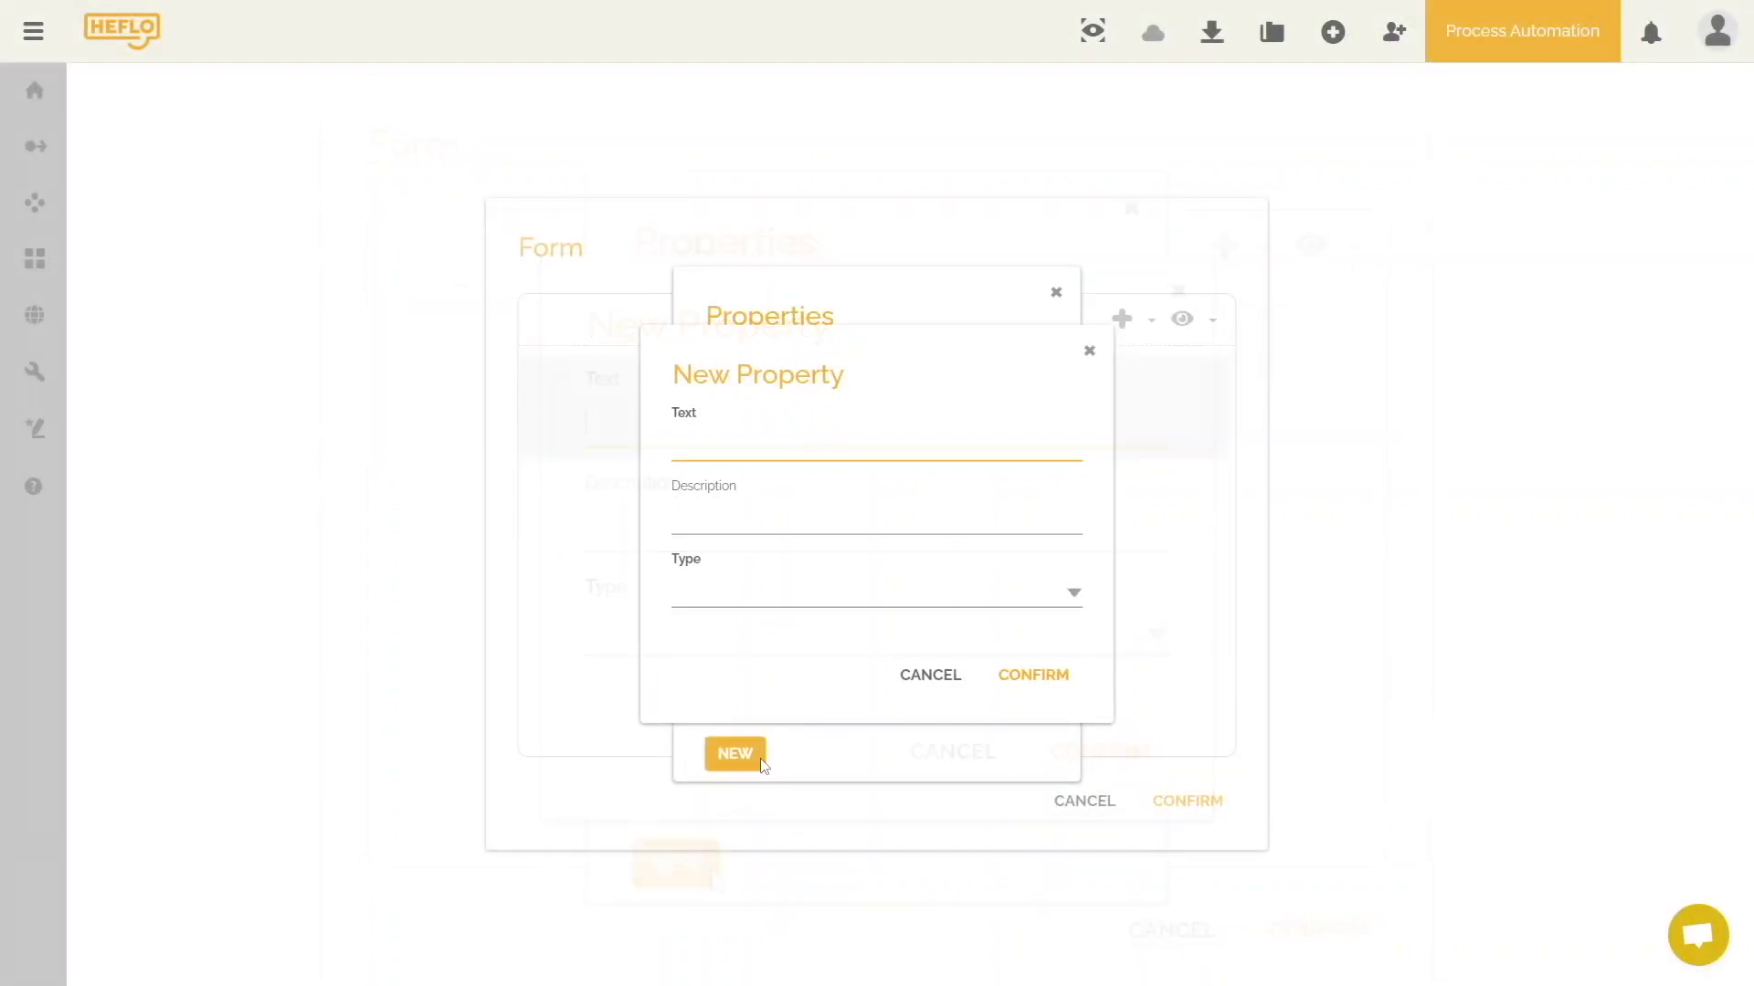
type("D")
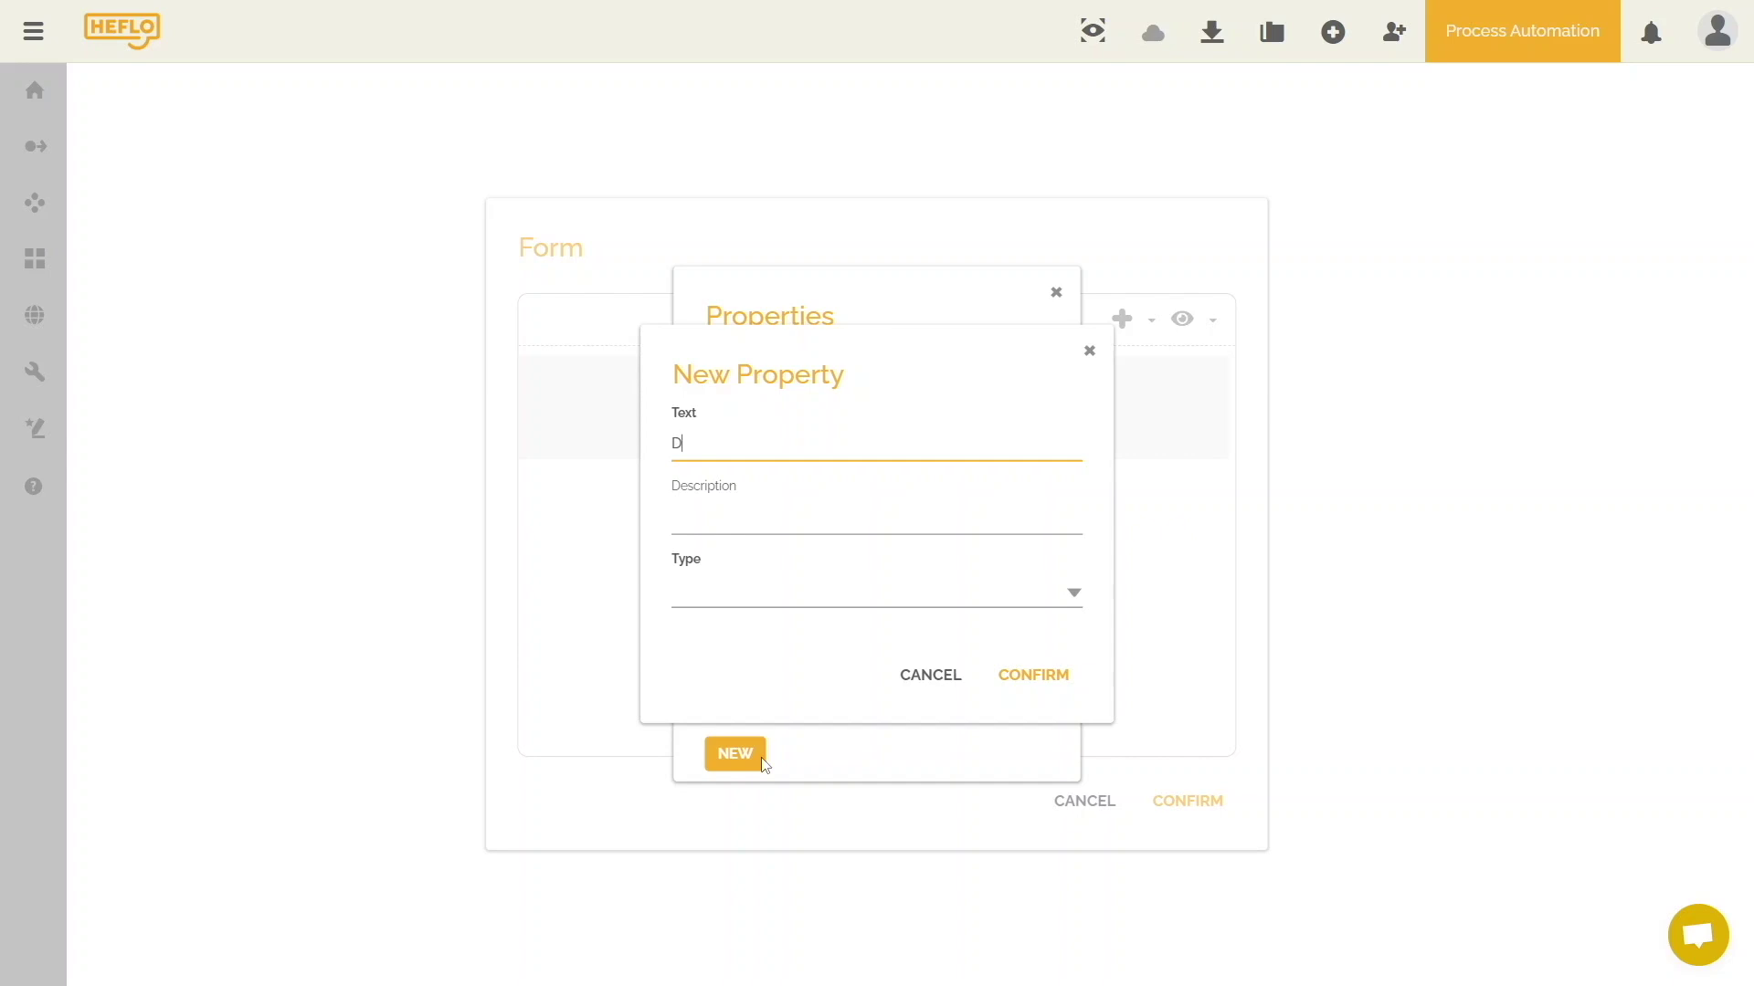
type("escription")
left_click(1078, 595)
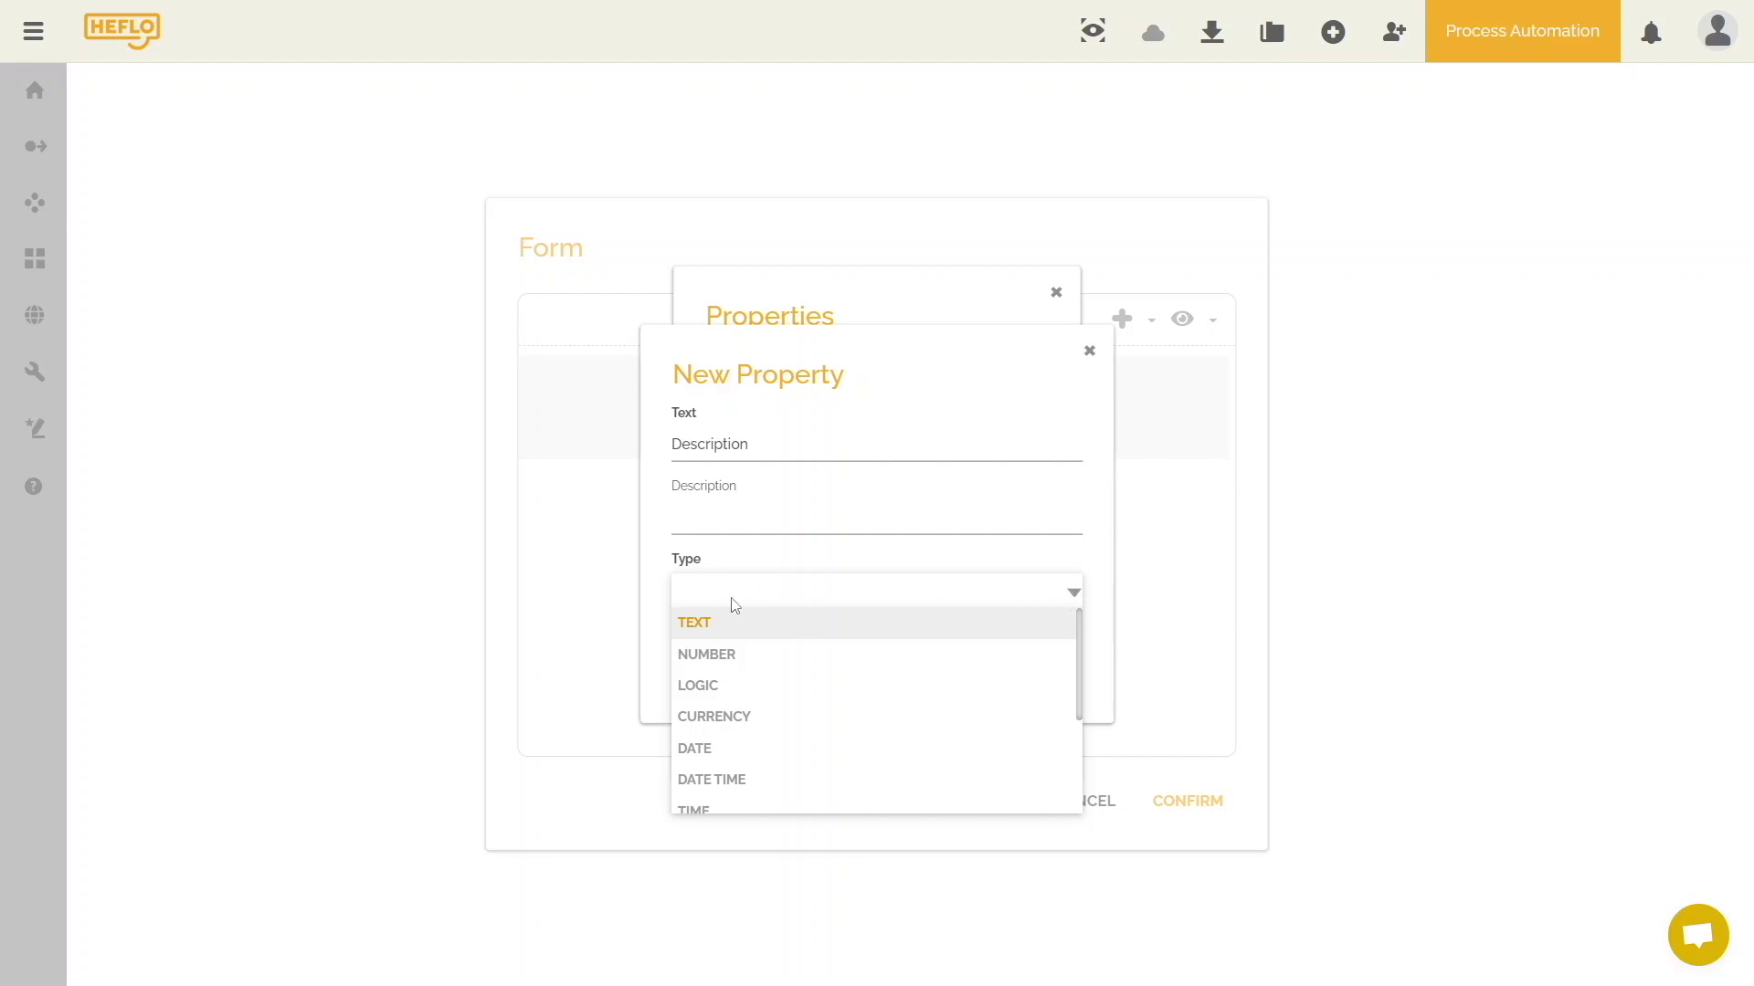
left_click(699, 634)
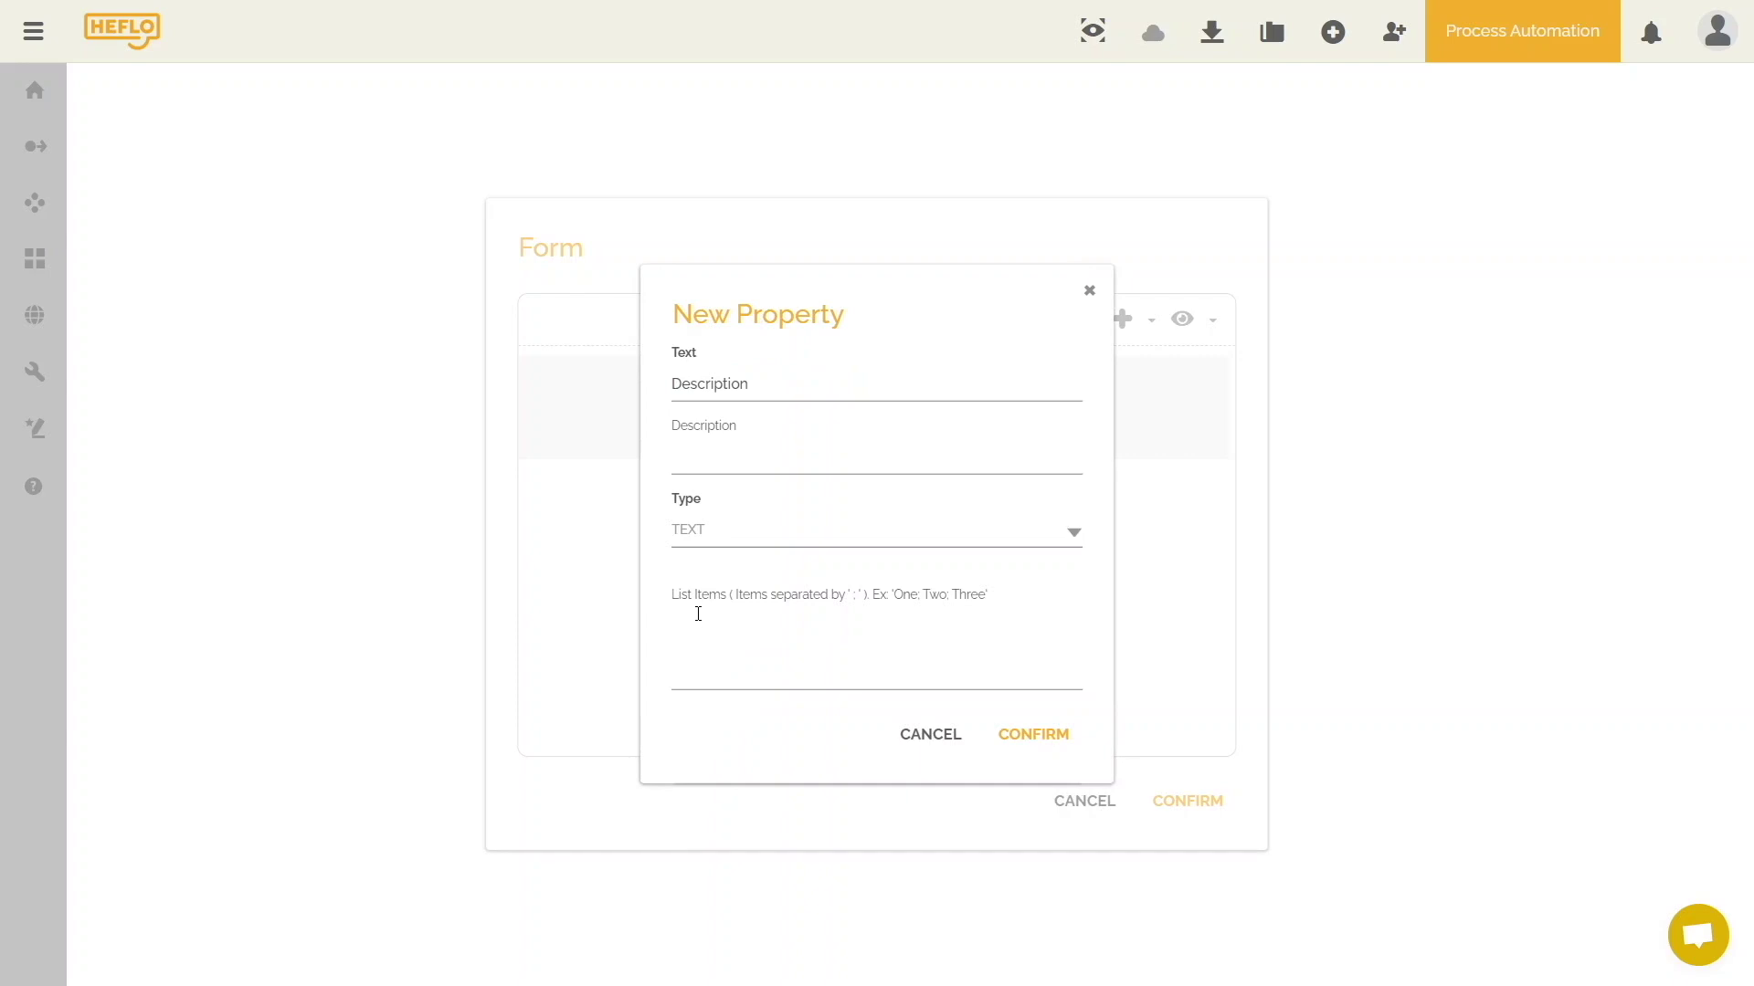
left_click(1028, 734)
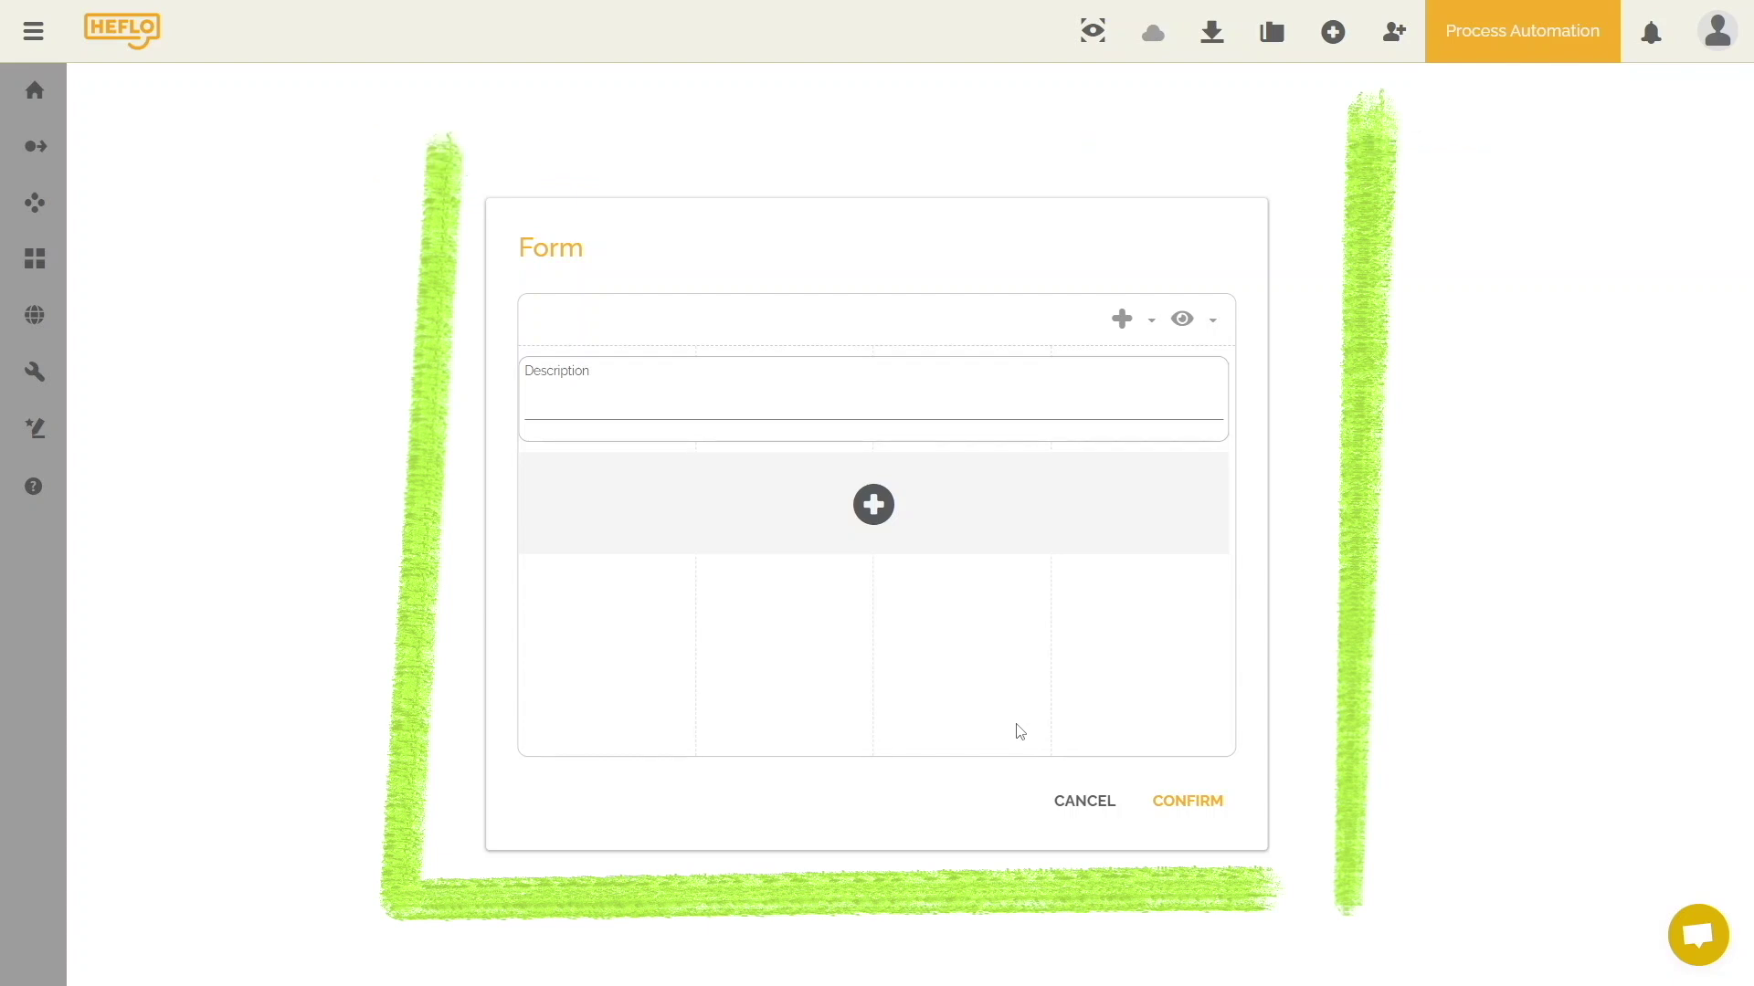
Add a new property named "Reason of purchase" of type Text to the form, beneath the Description field.
left_click(873, 504)
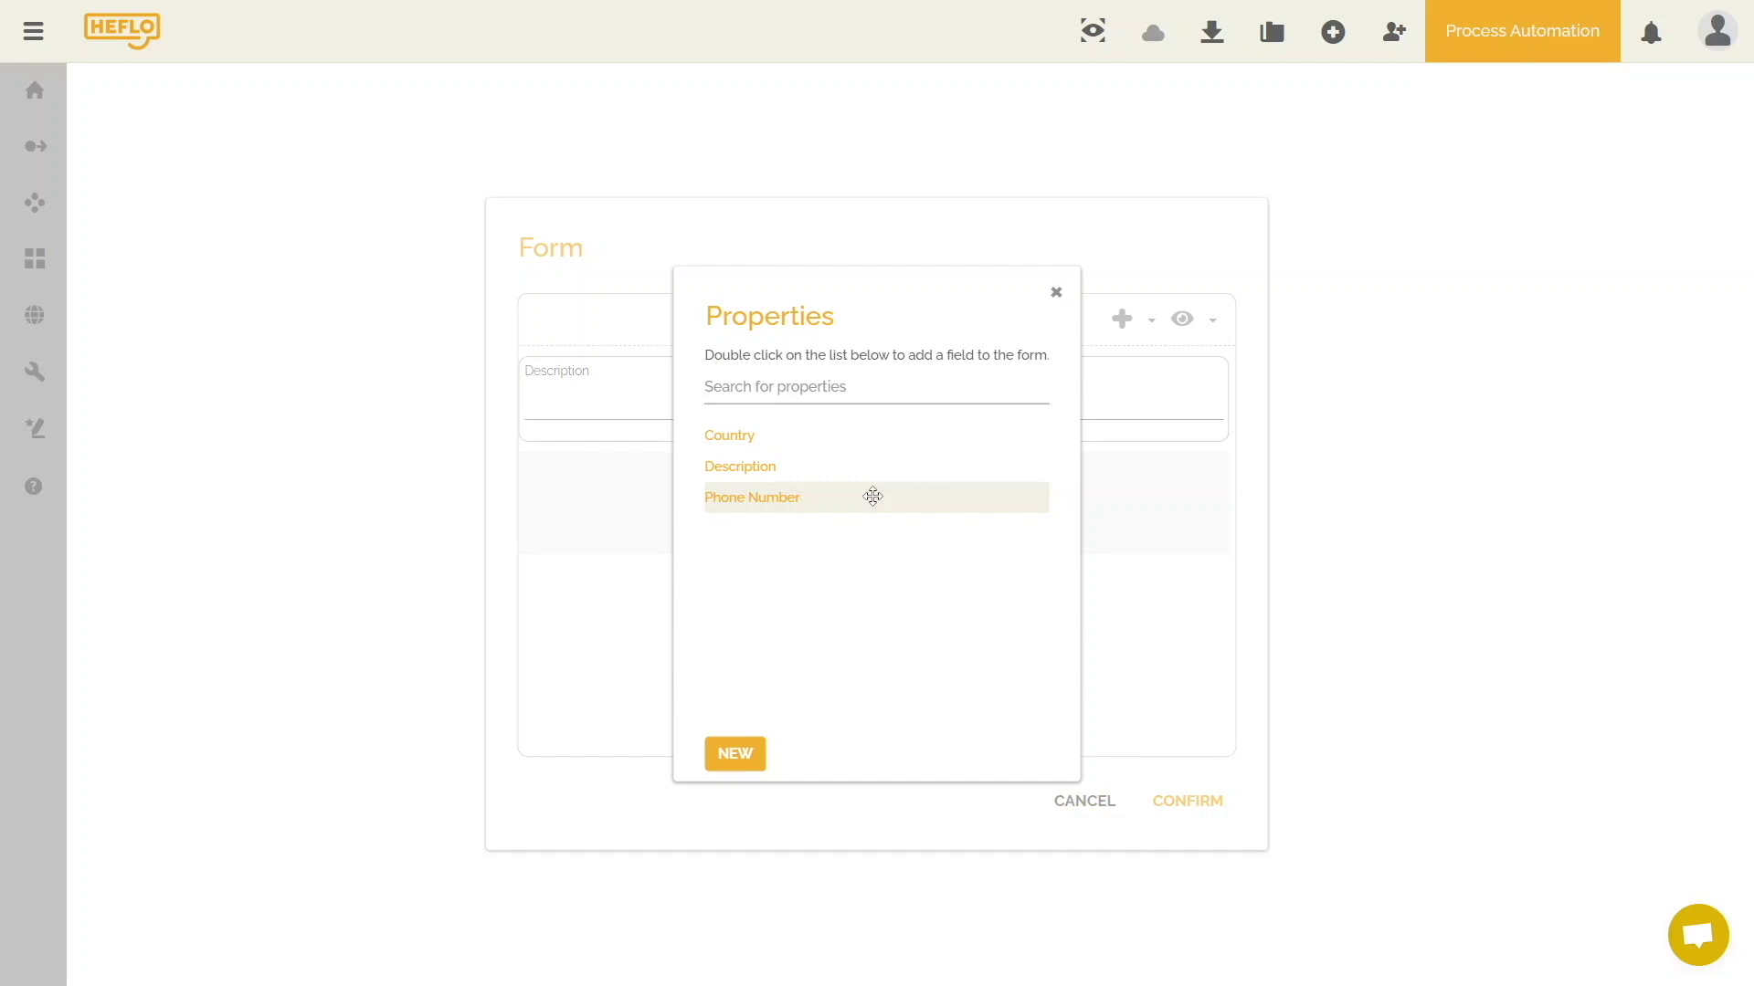
left_click(742, 751)
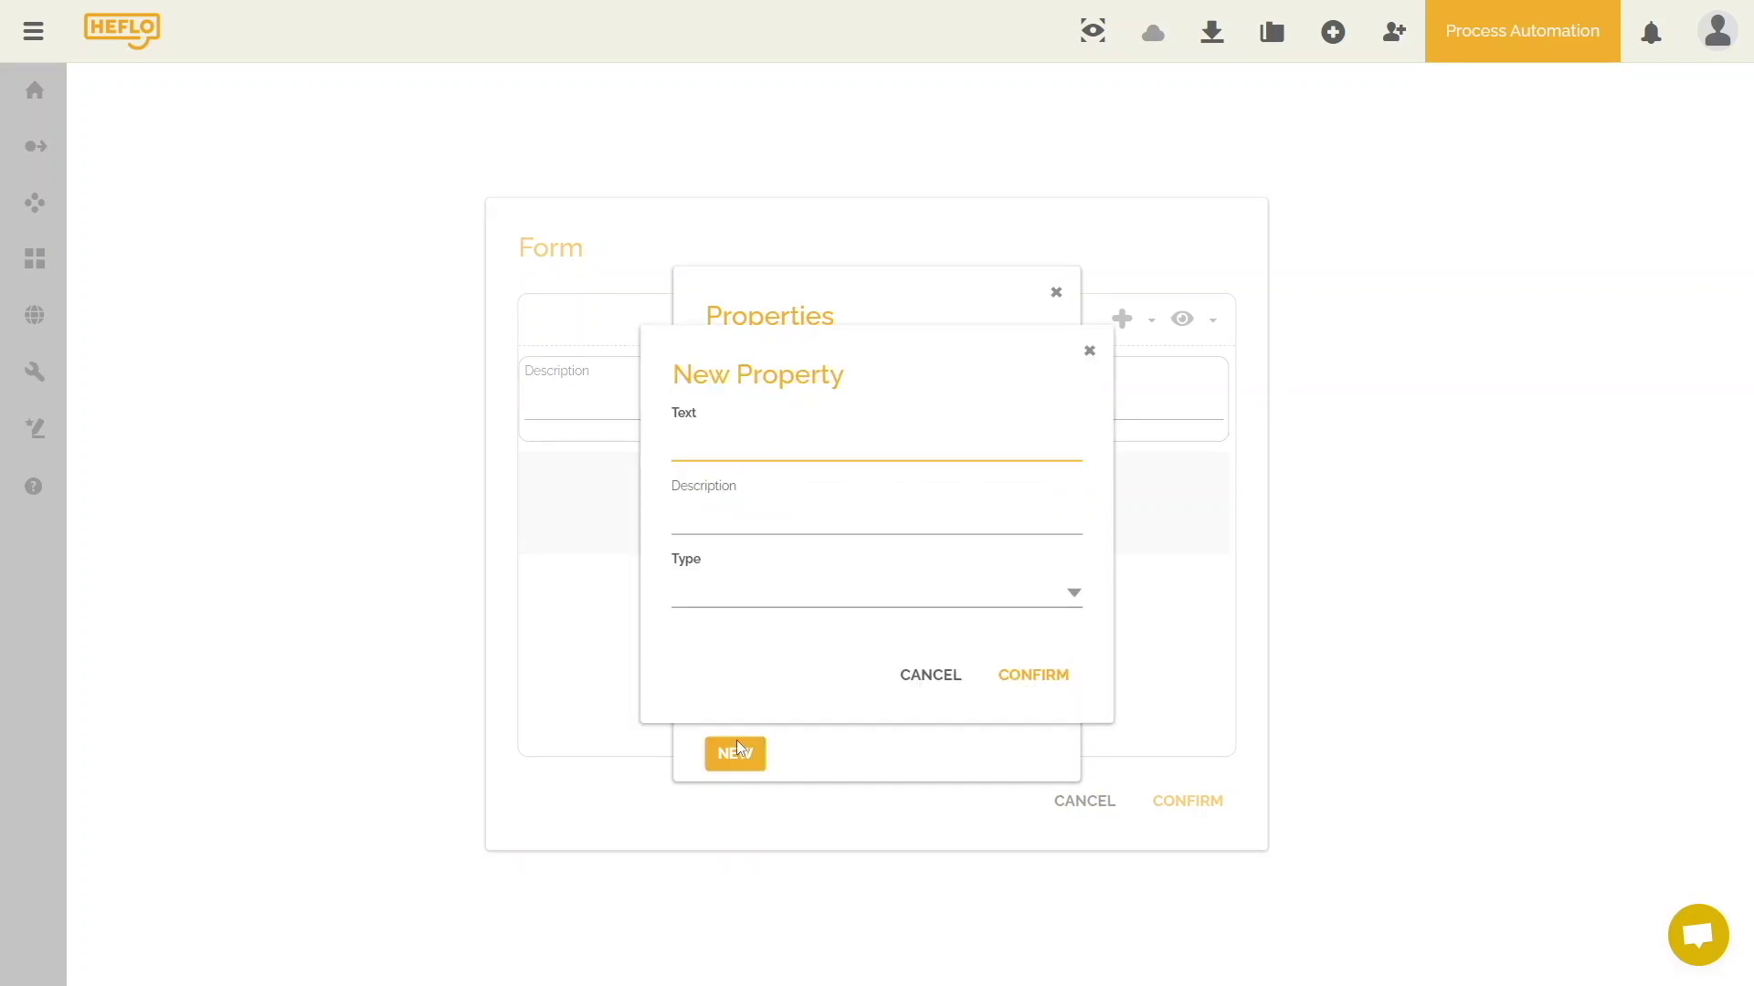
type("Reason of purchase")
left_click(1076, 594)
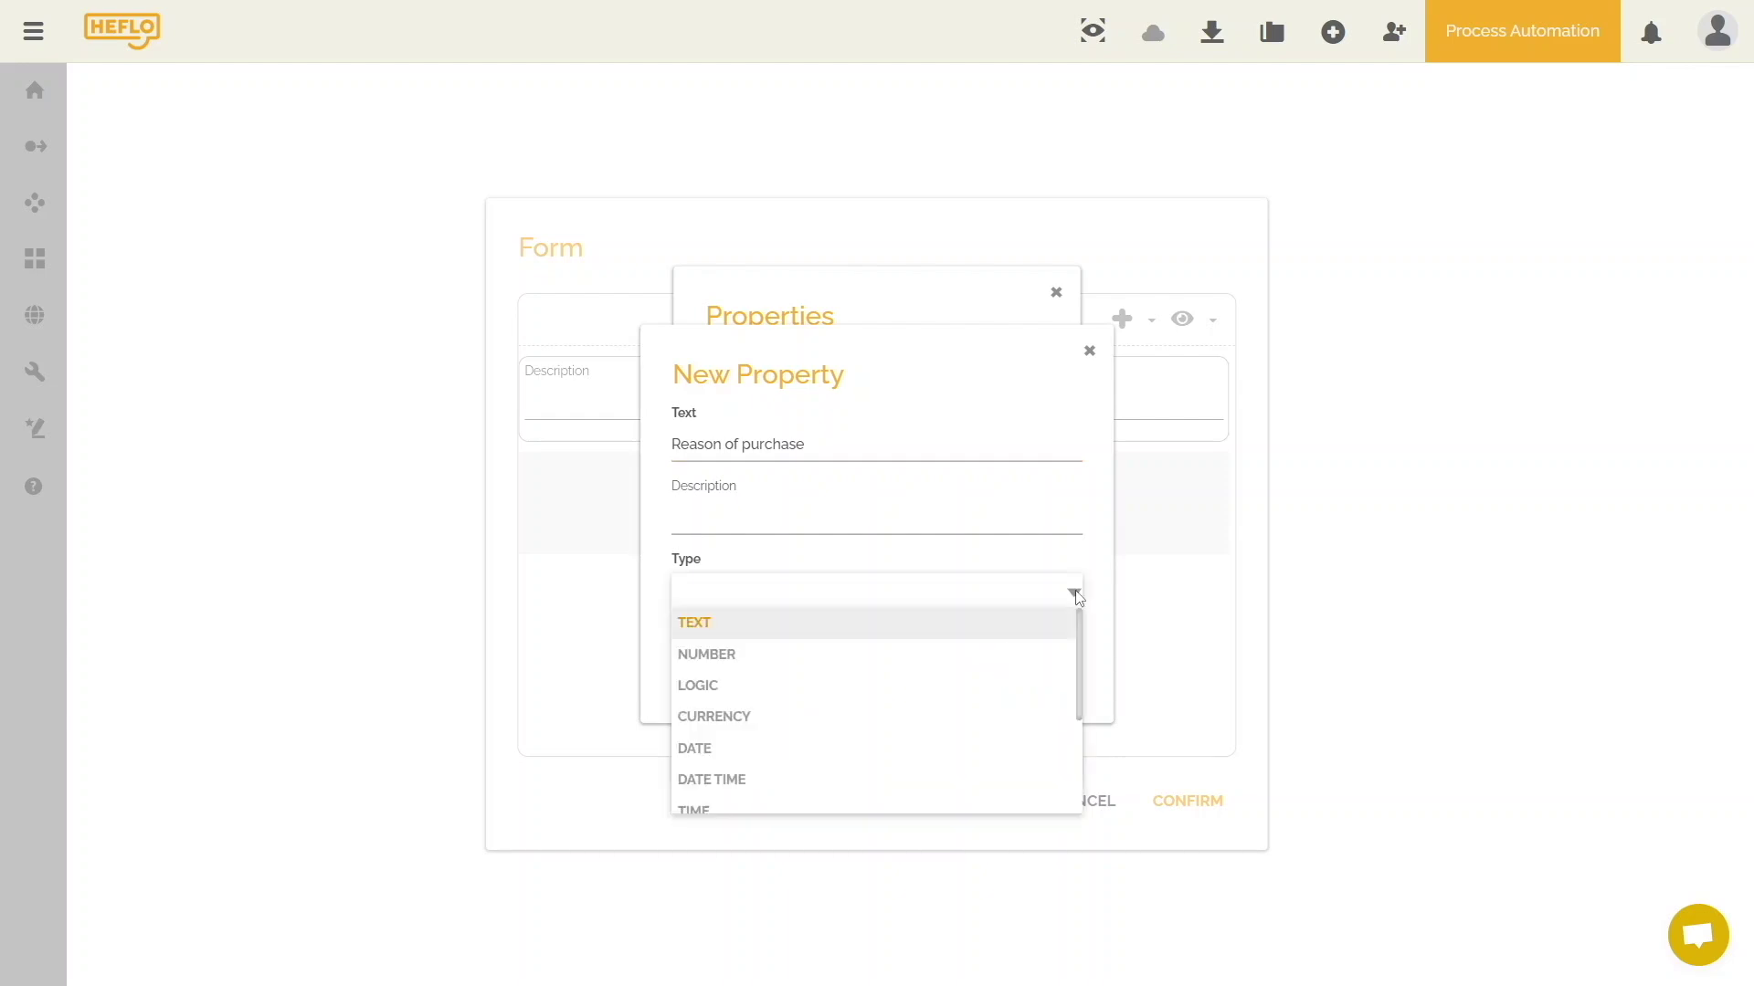
left_click(711, 628)
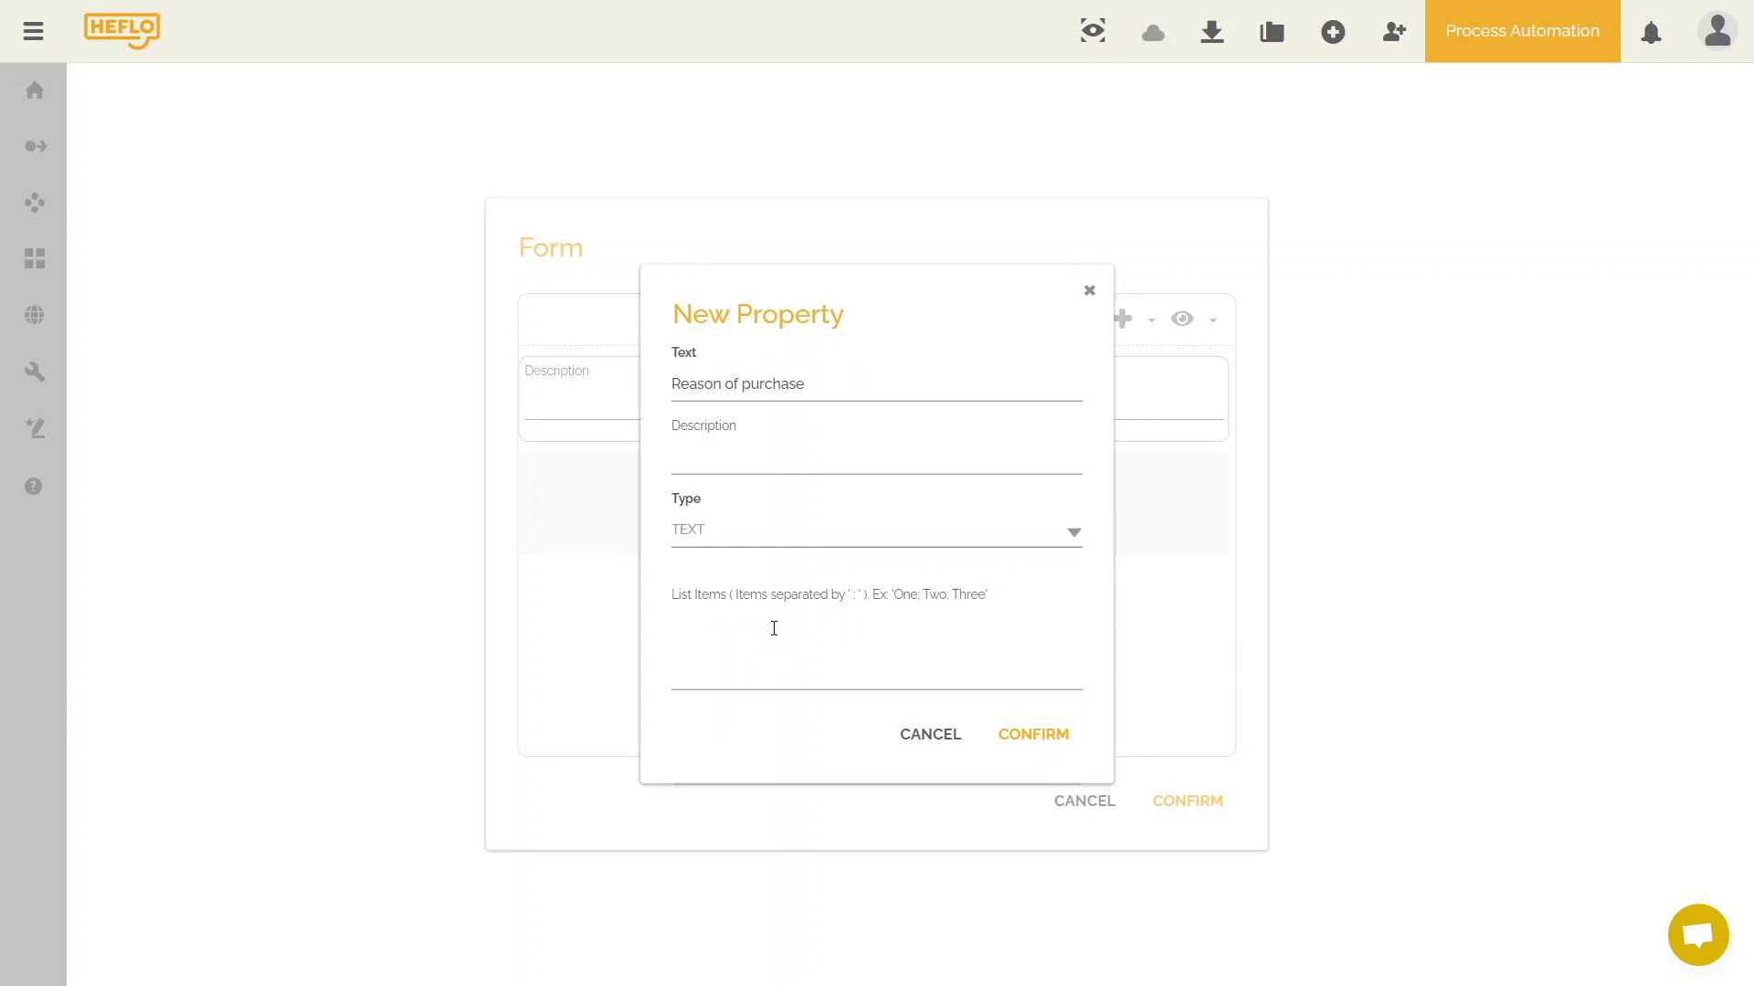
left_click(1021, 732)
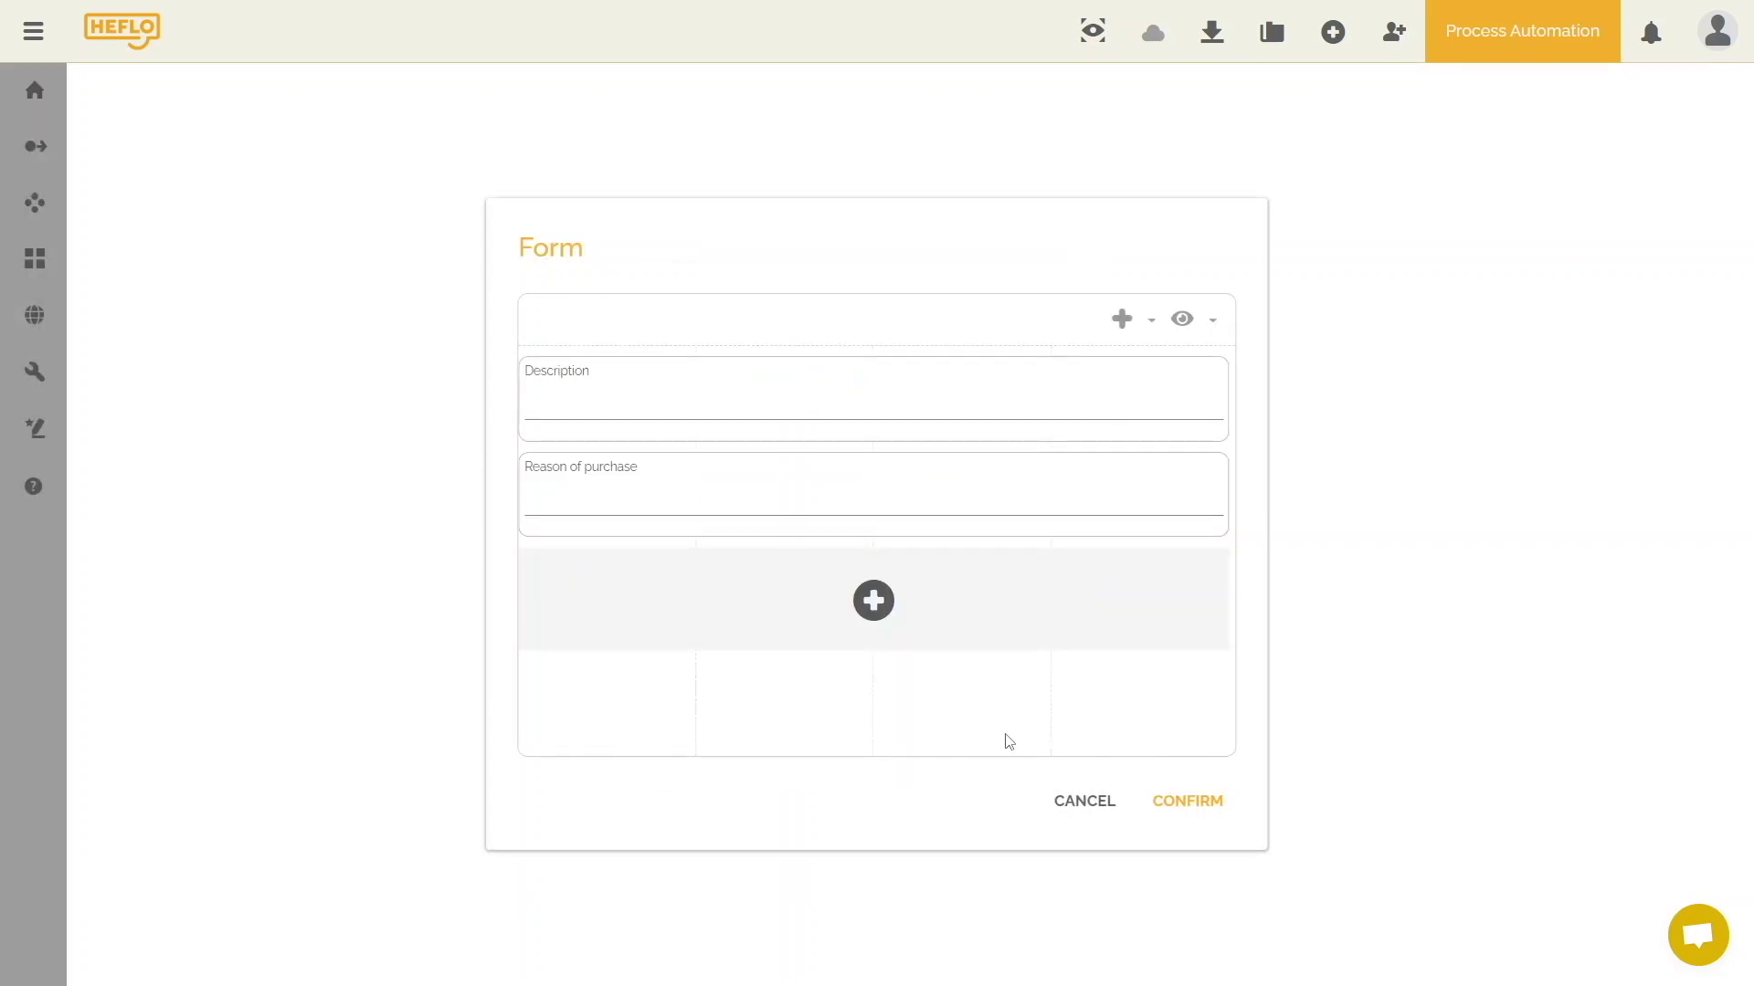
Make the Description field of the form required.
left_click(633, 388)
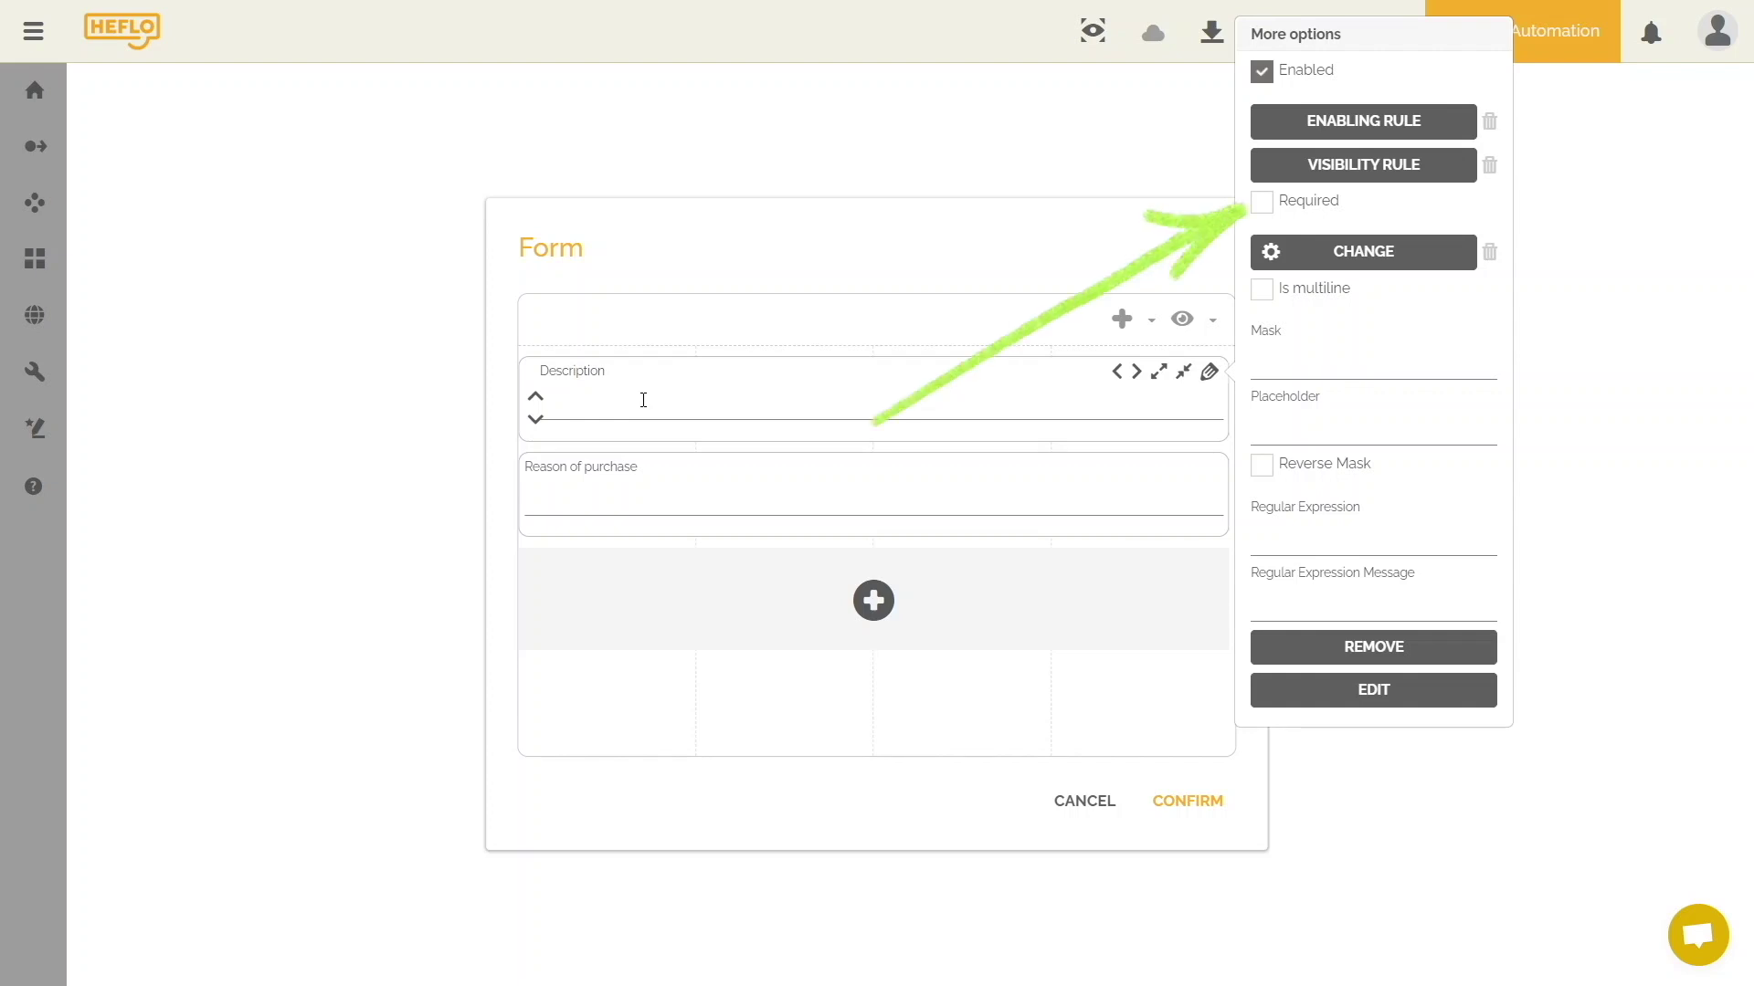
left_click(1262, 202)
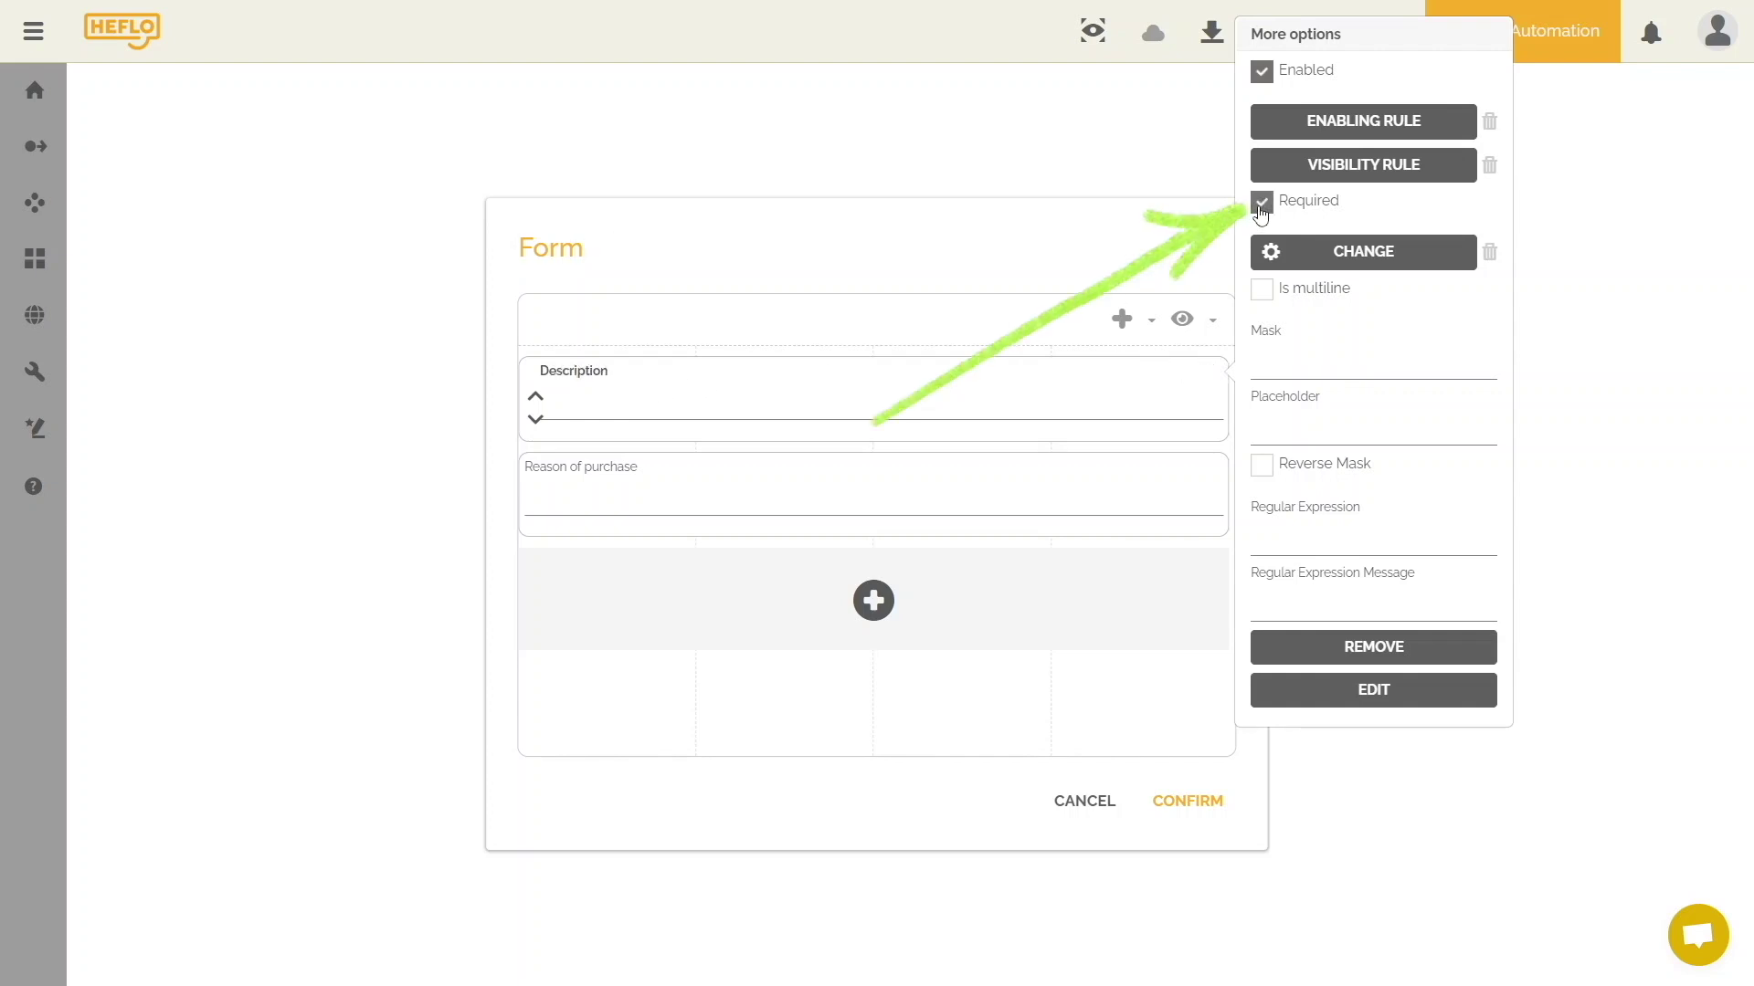
Test the Description field with one long line of repeated "abc" text and clear it.
left_click(612, 392)
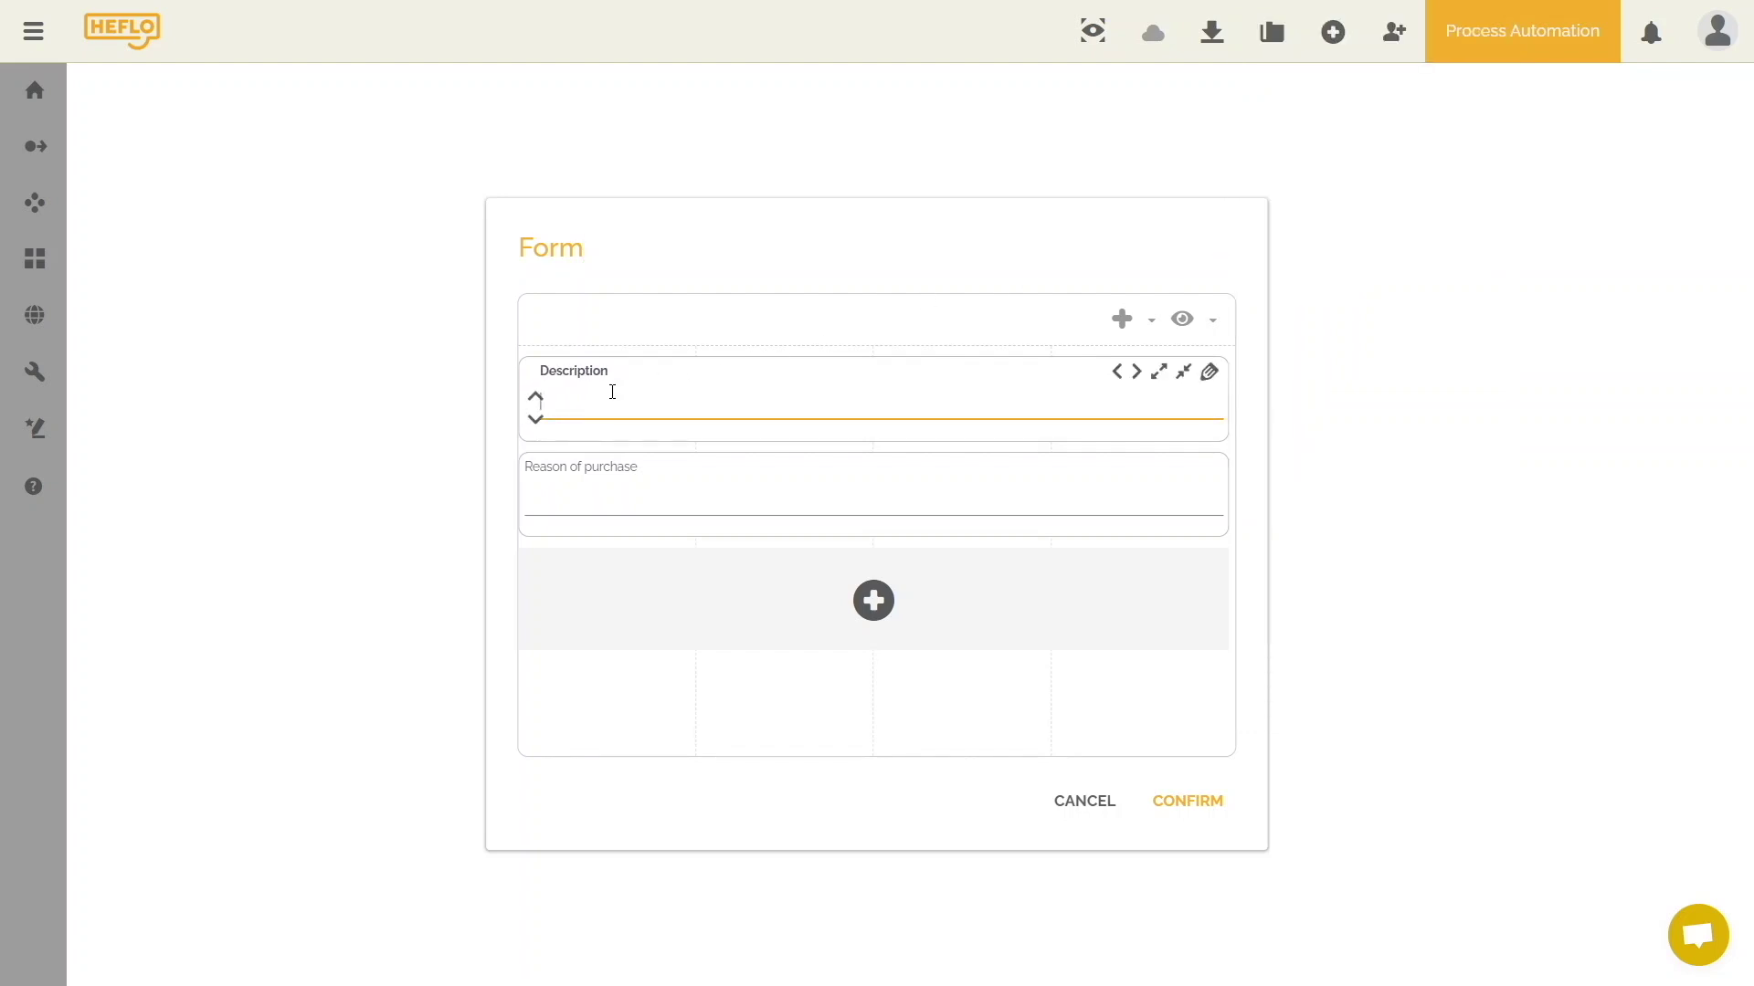
type("abc abc abc abc abc abc abc abc abc a")
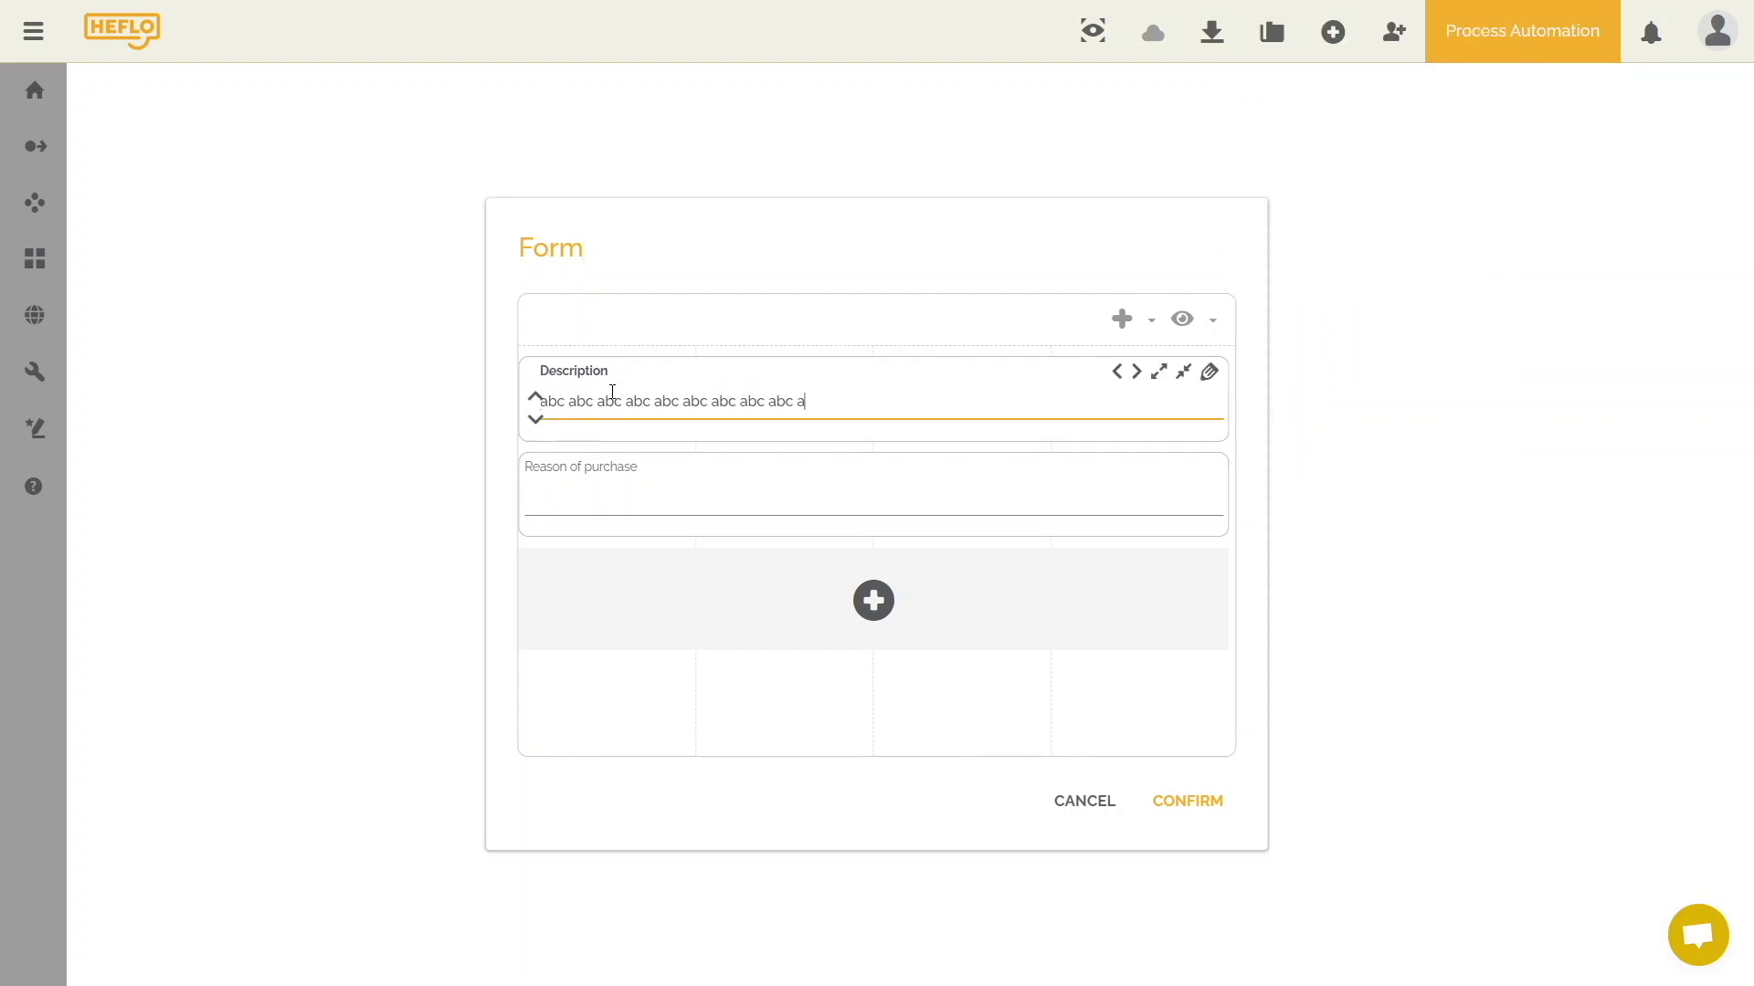
type("bc abc abc abc abc abc abc abc abc abc abc abc abc abc abc abc abc abc abc abc abc abc abc ab")
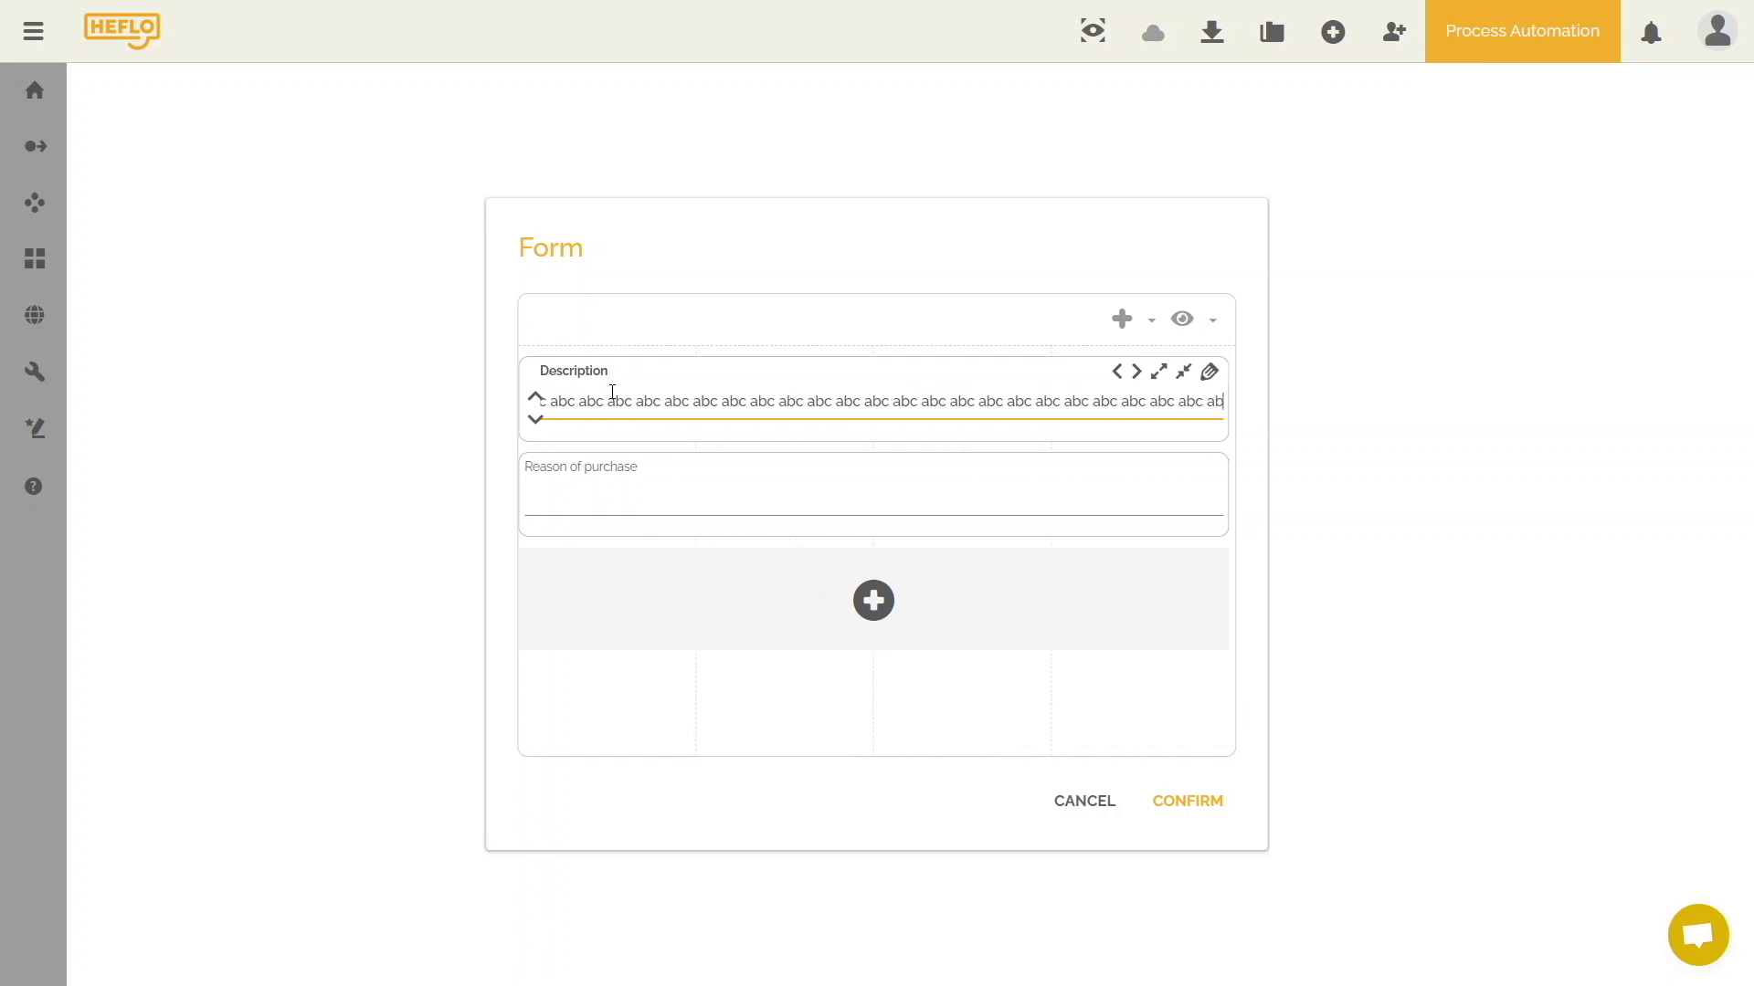
type("c abc abc abc abc abc abc abc abc abc abc")
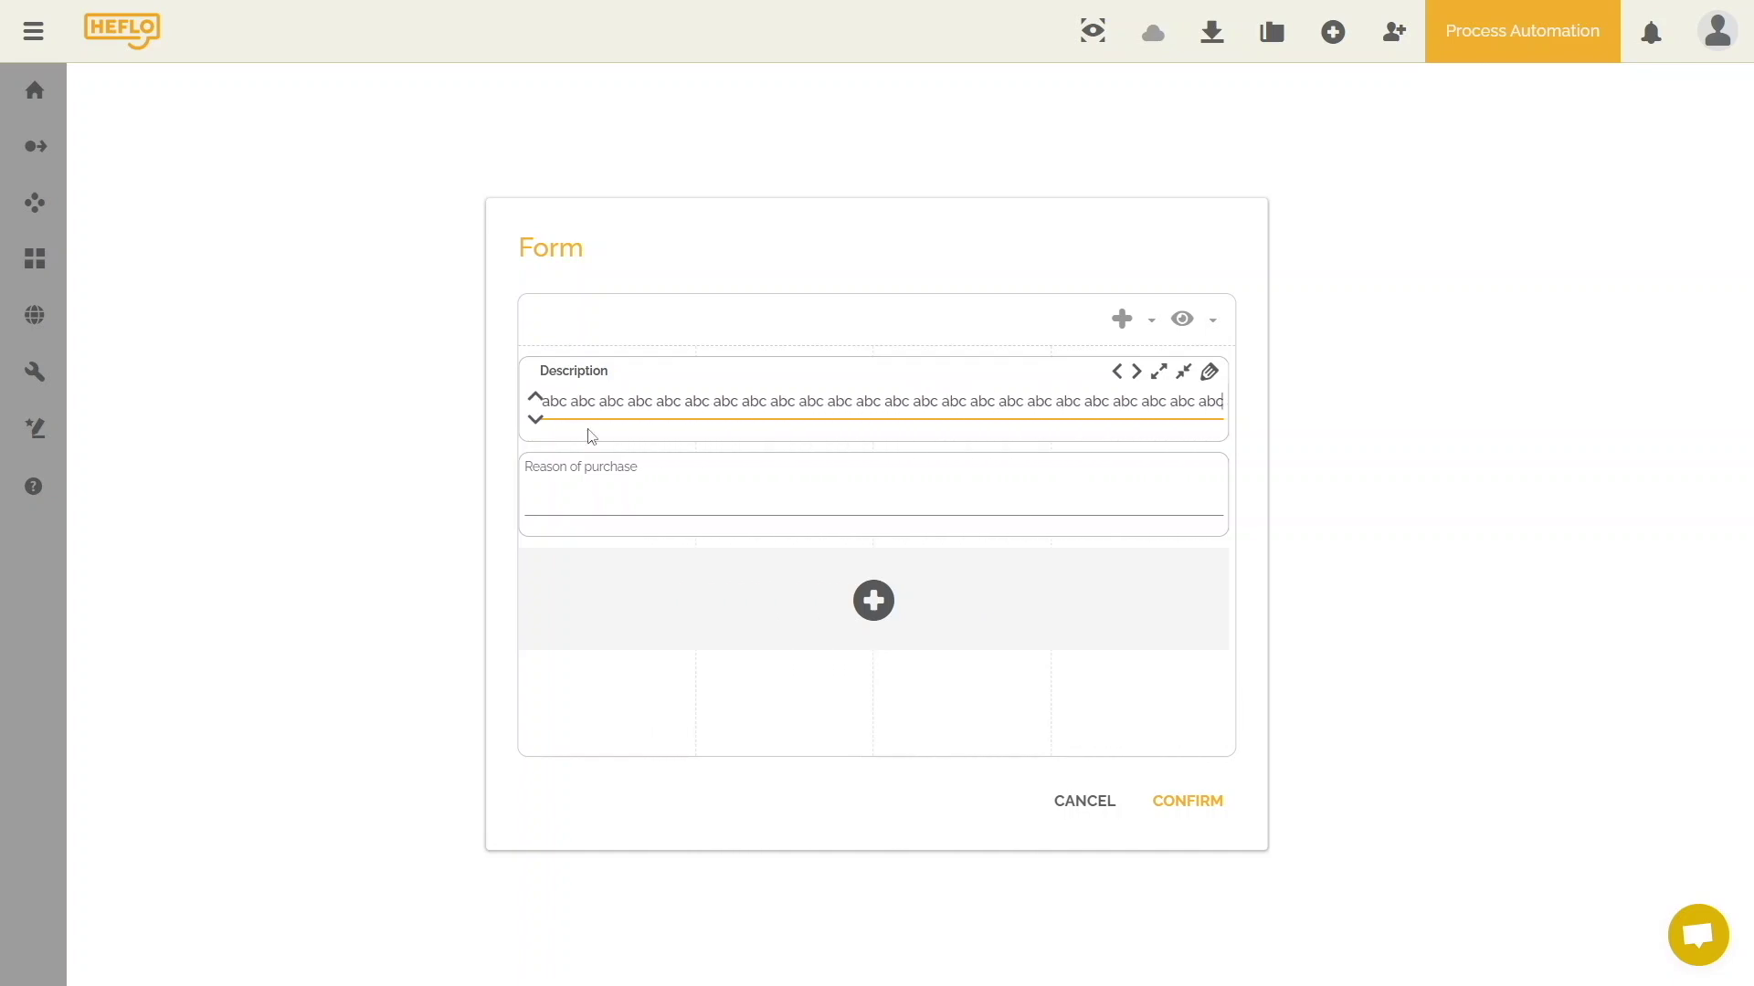
left_click(895, 400)
triple_click(895, 399)
key("BackSpace")
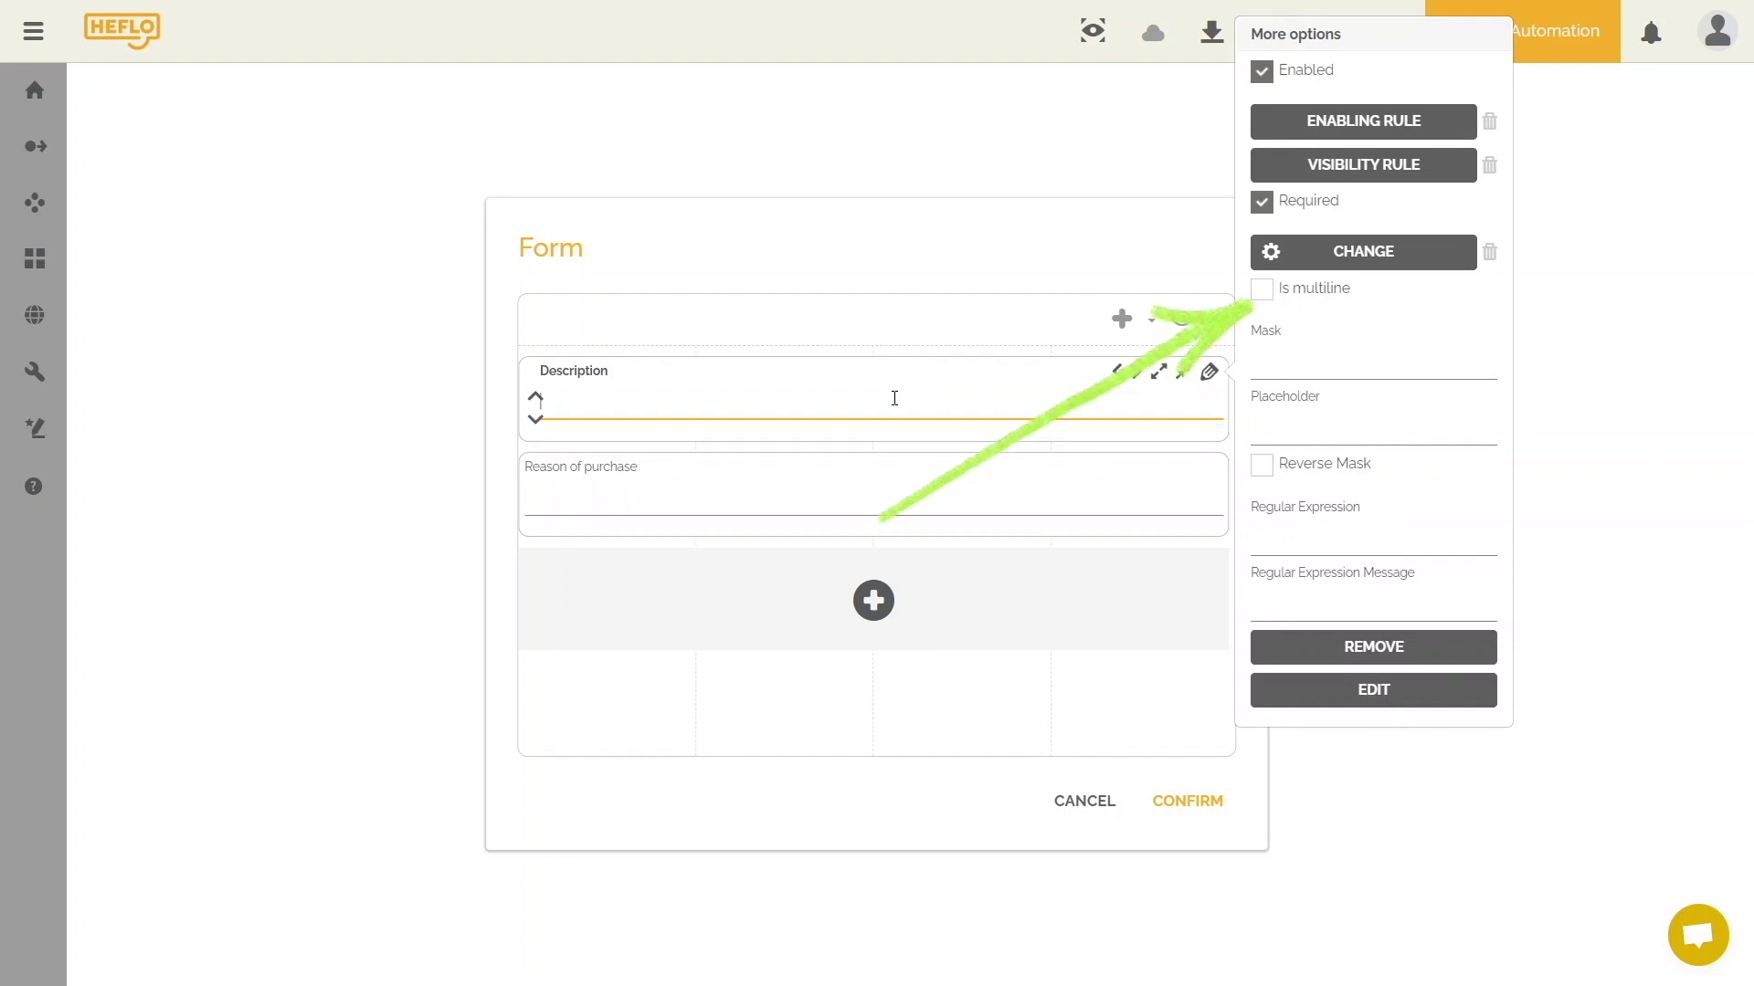
Make the Description field multiline and test it with several separate lines of "abc", clearing the text at the end.
left_click(1262, 289)
left_click(599, 396)
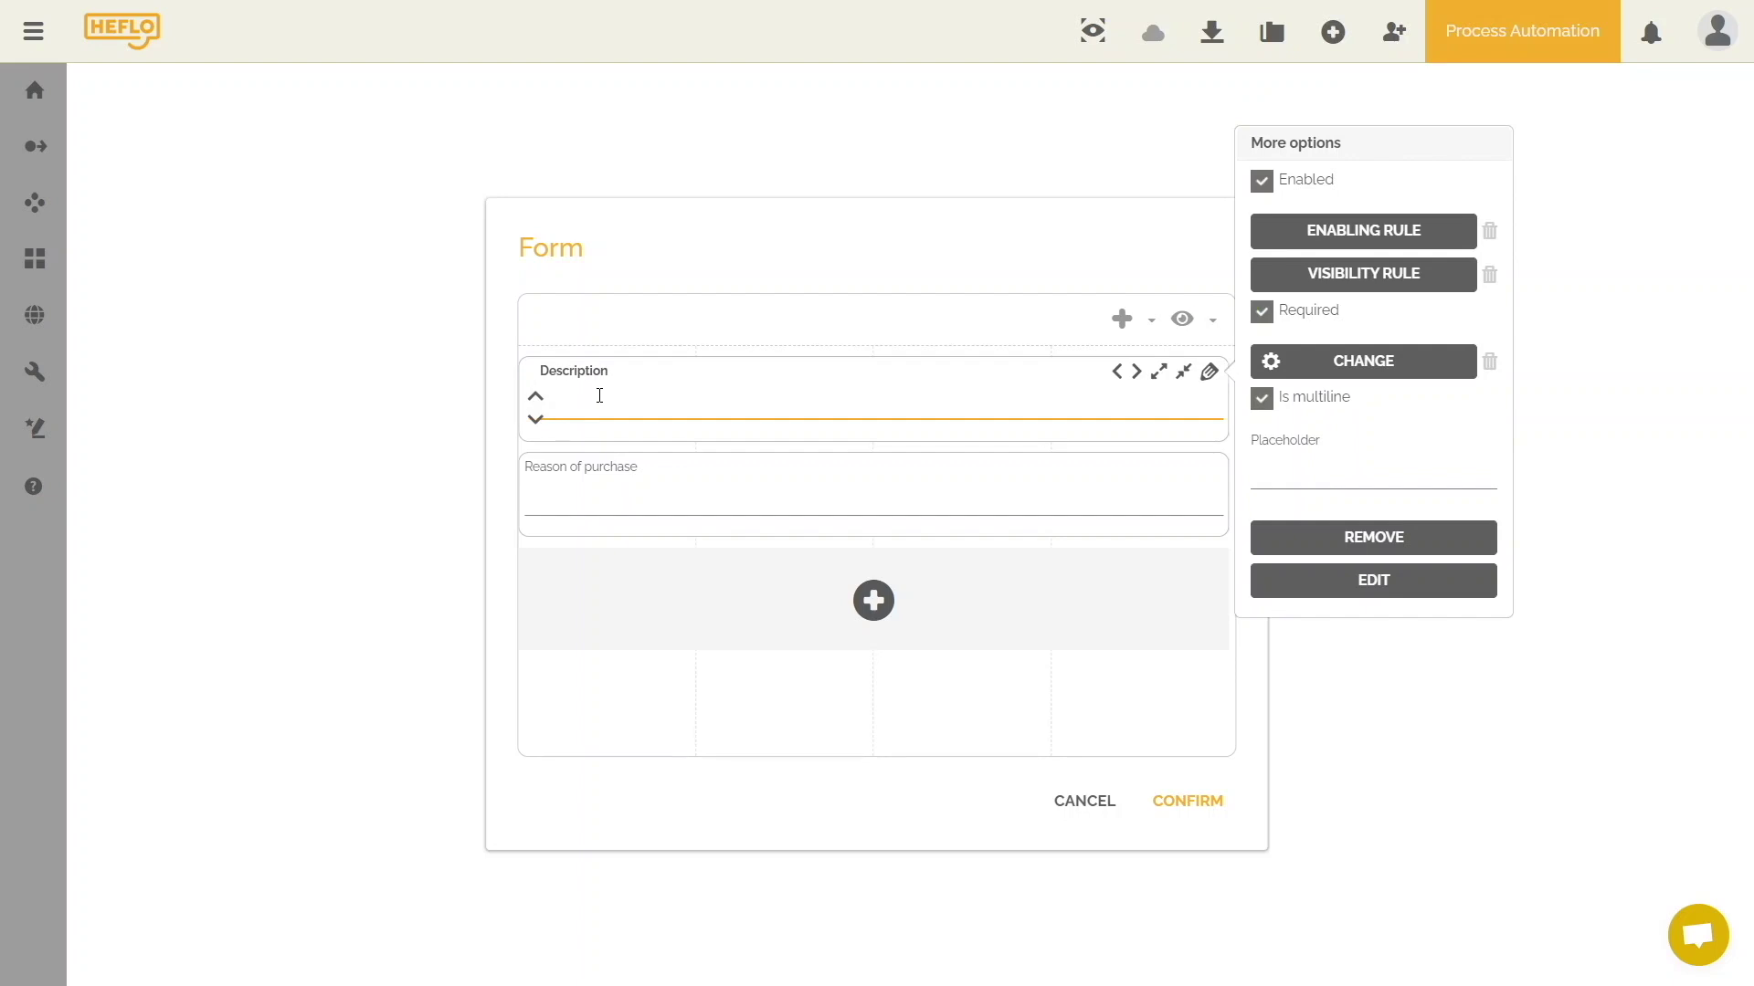
type("abc")
key("Return")
key("Return")
type("abc")
key("Return")
type("abc")
key("Return")
key("Return")
type("a")
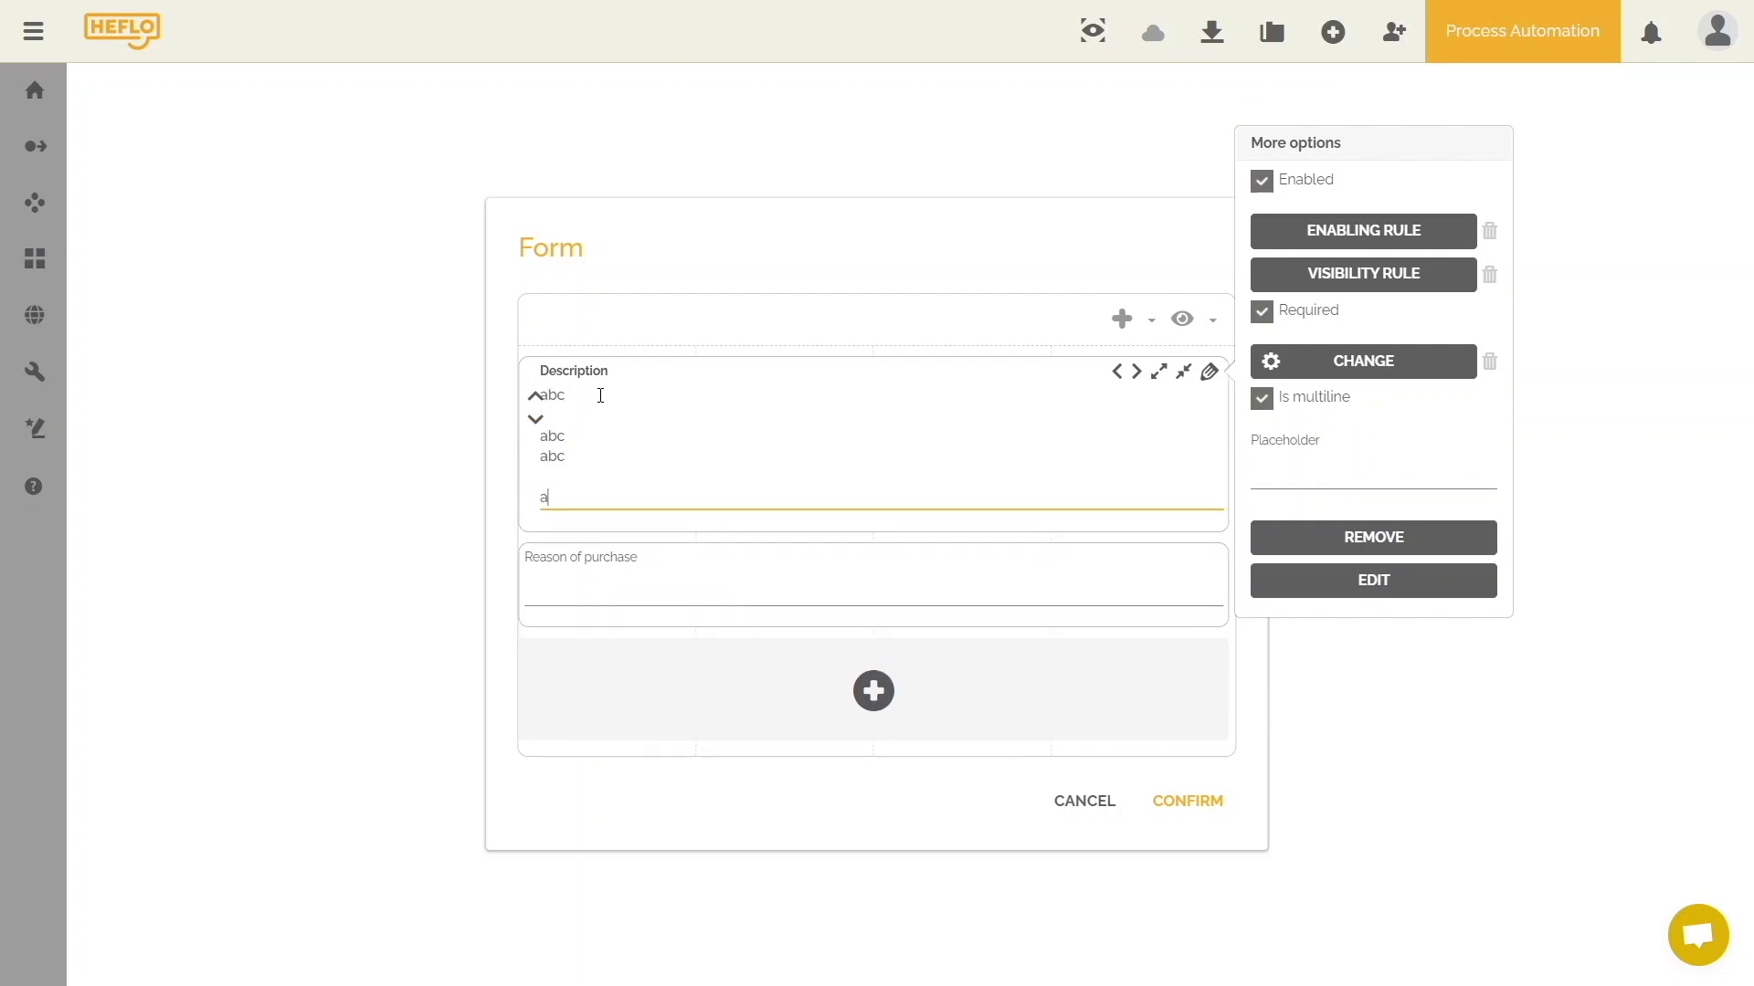
type("bc")
left_click_drag(579, 499, 568, 383)
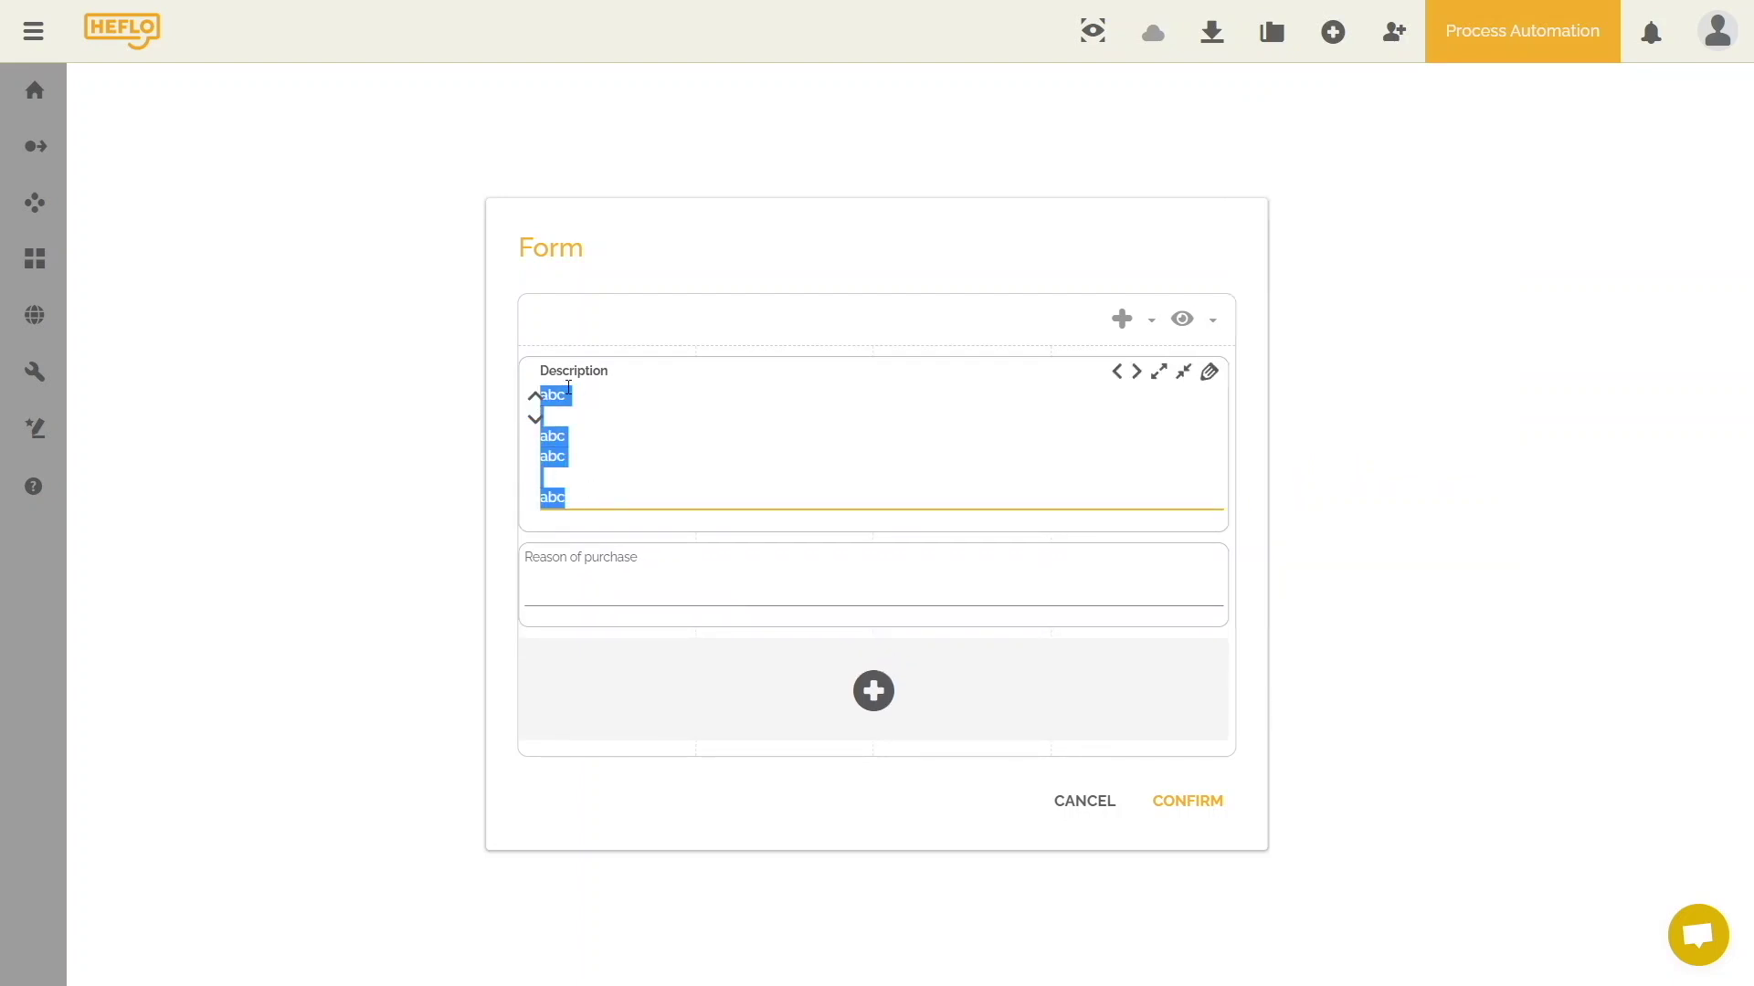
key("BackSpace")
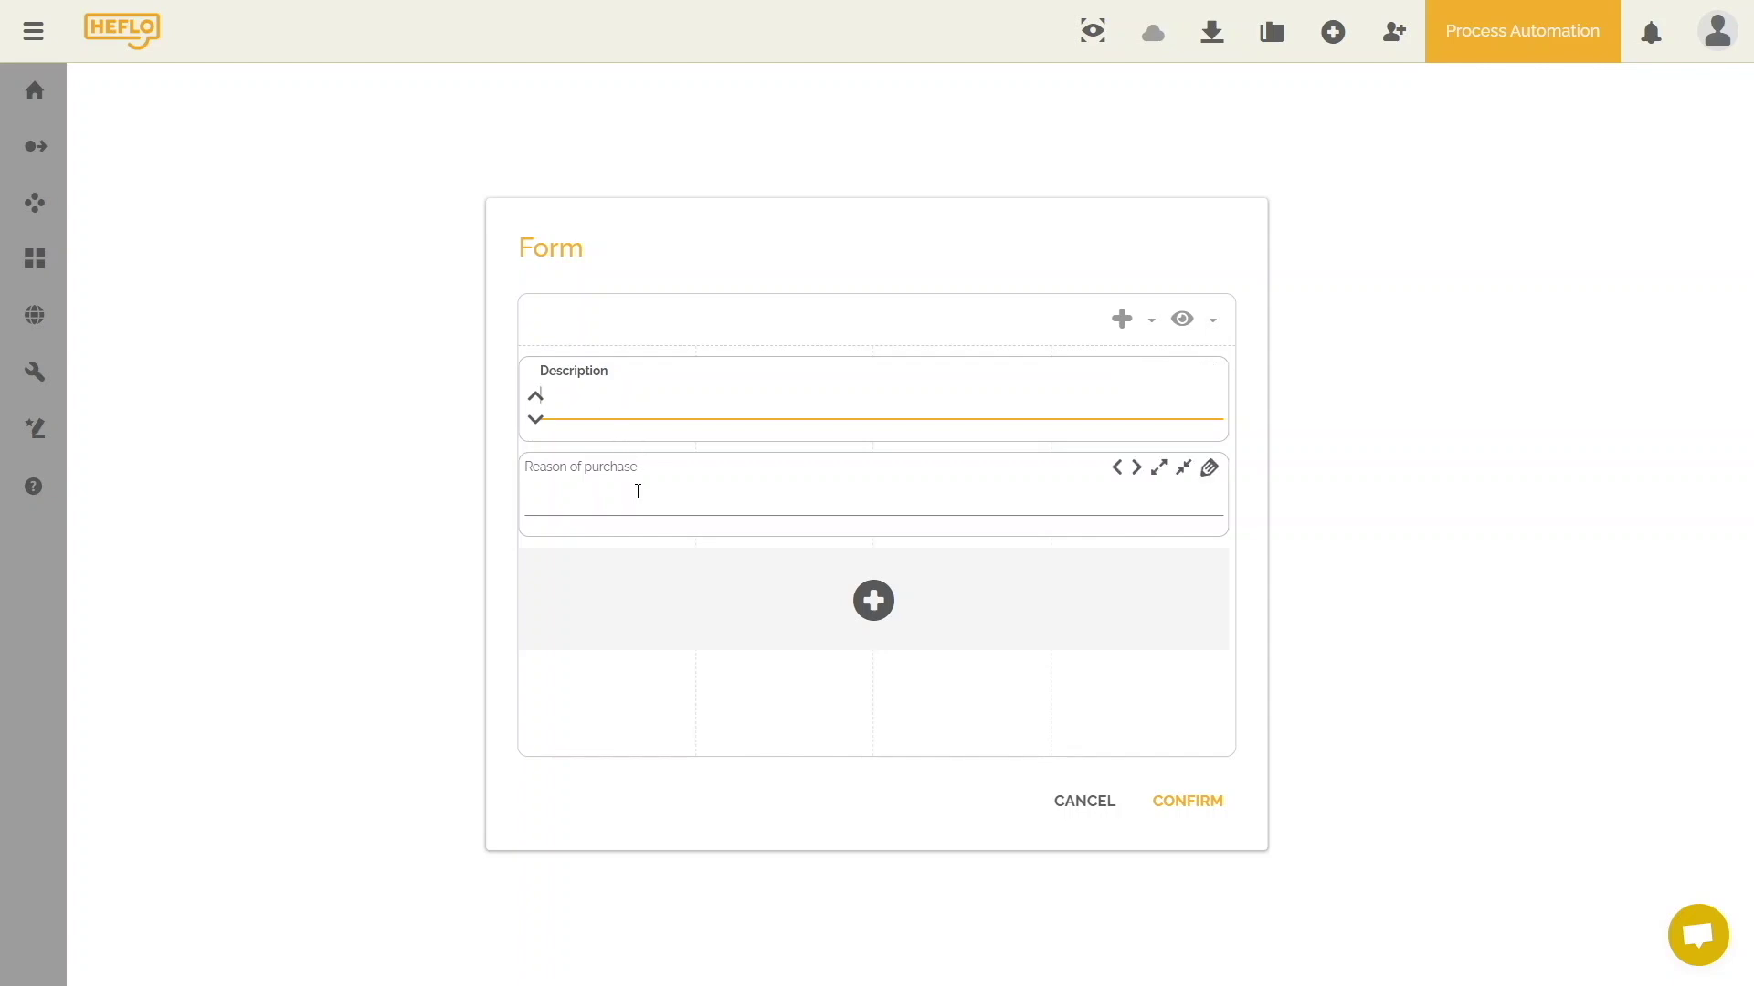
Make the "Reason of purchase" field required and multiline.
left_click(636, 490)
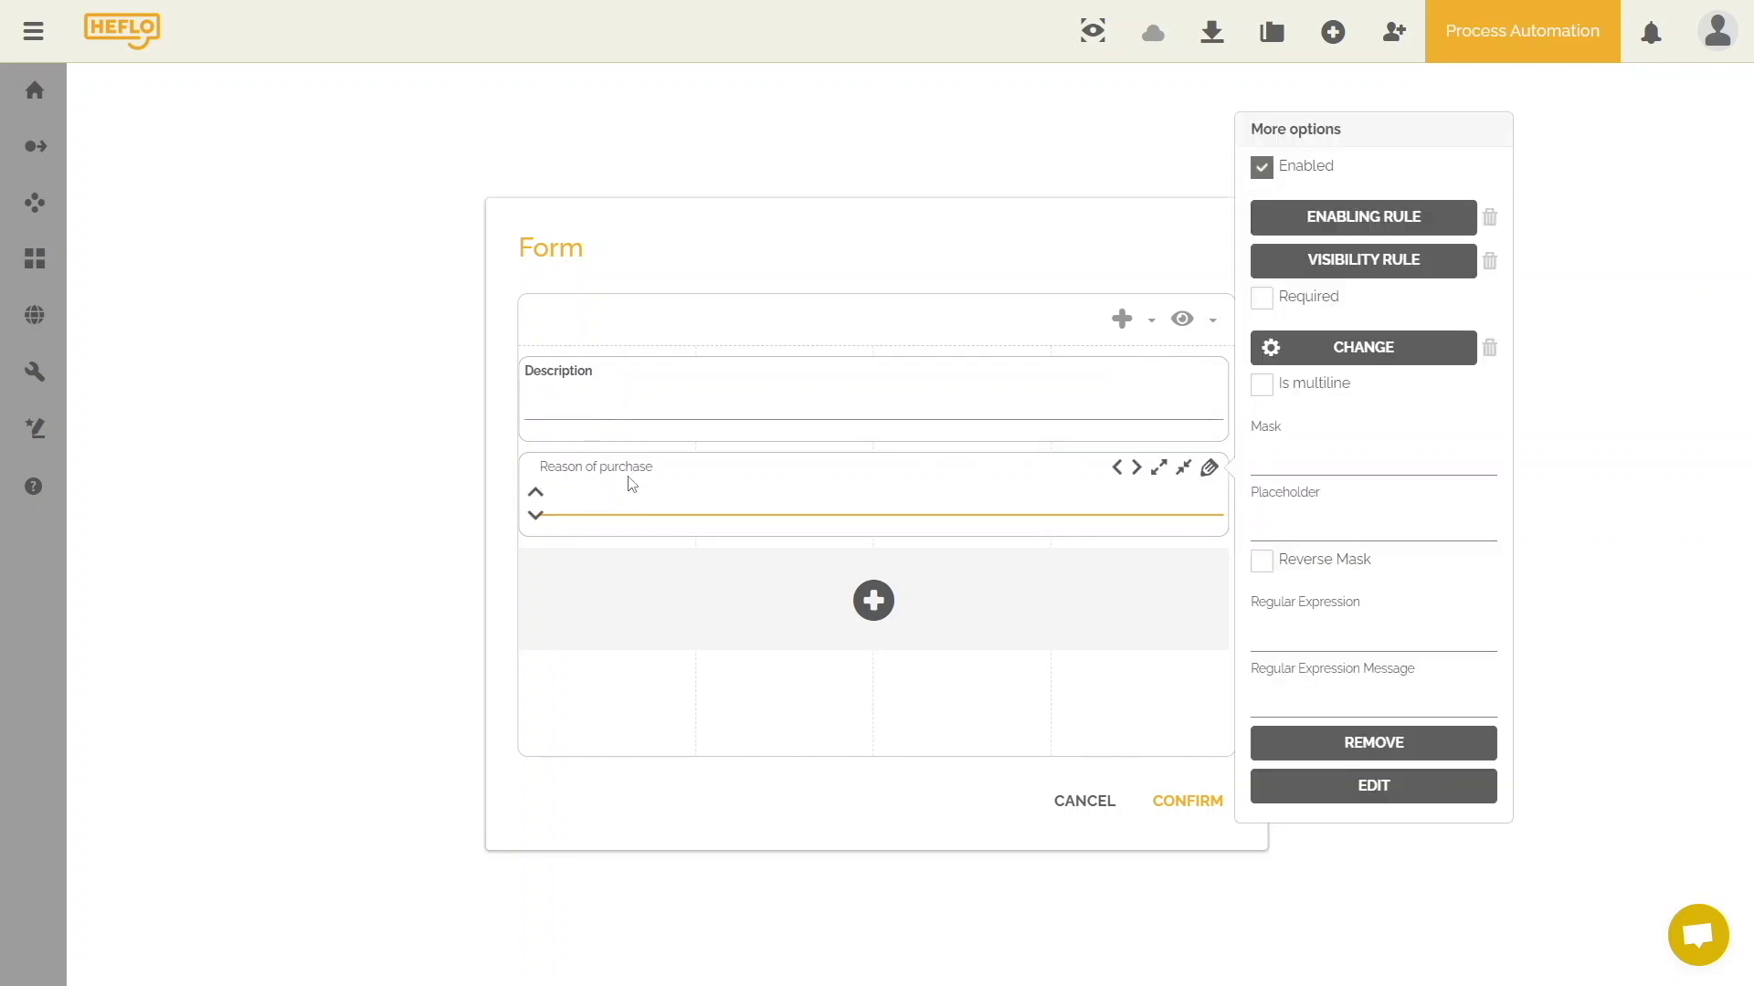
left_click(1262, 297)
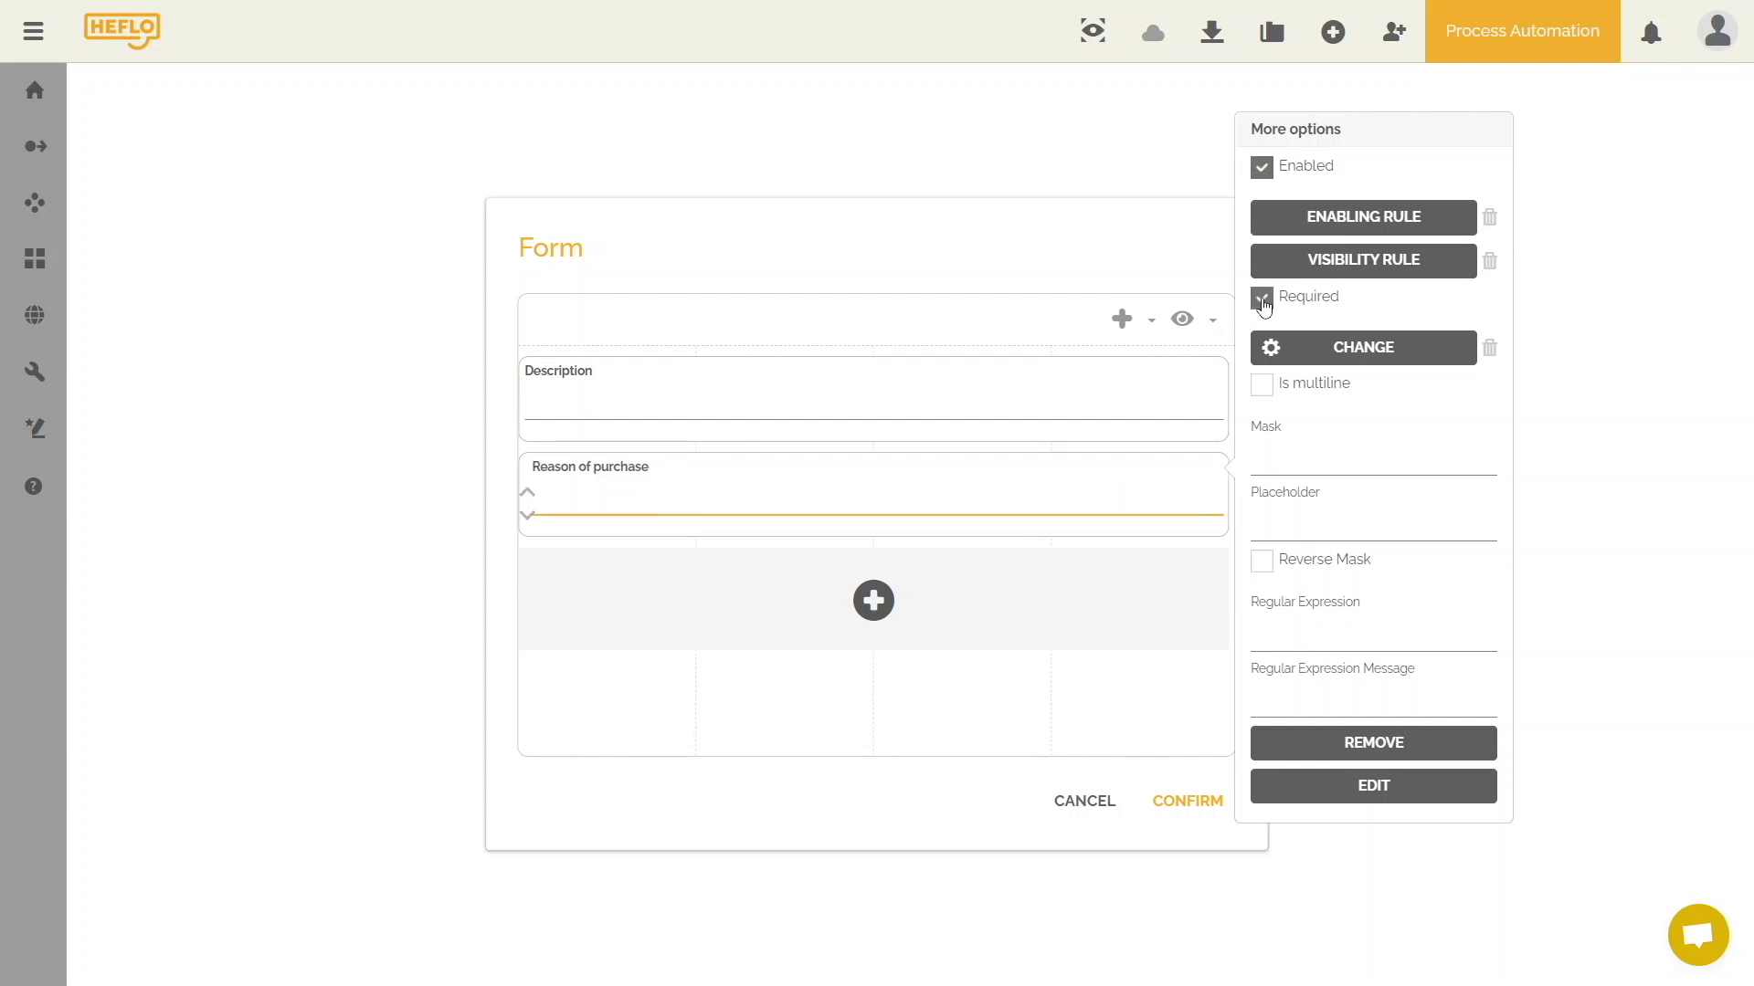
left_click(1258, 391)
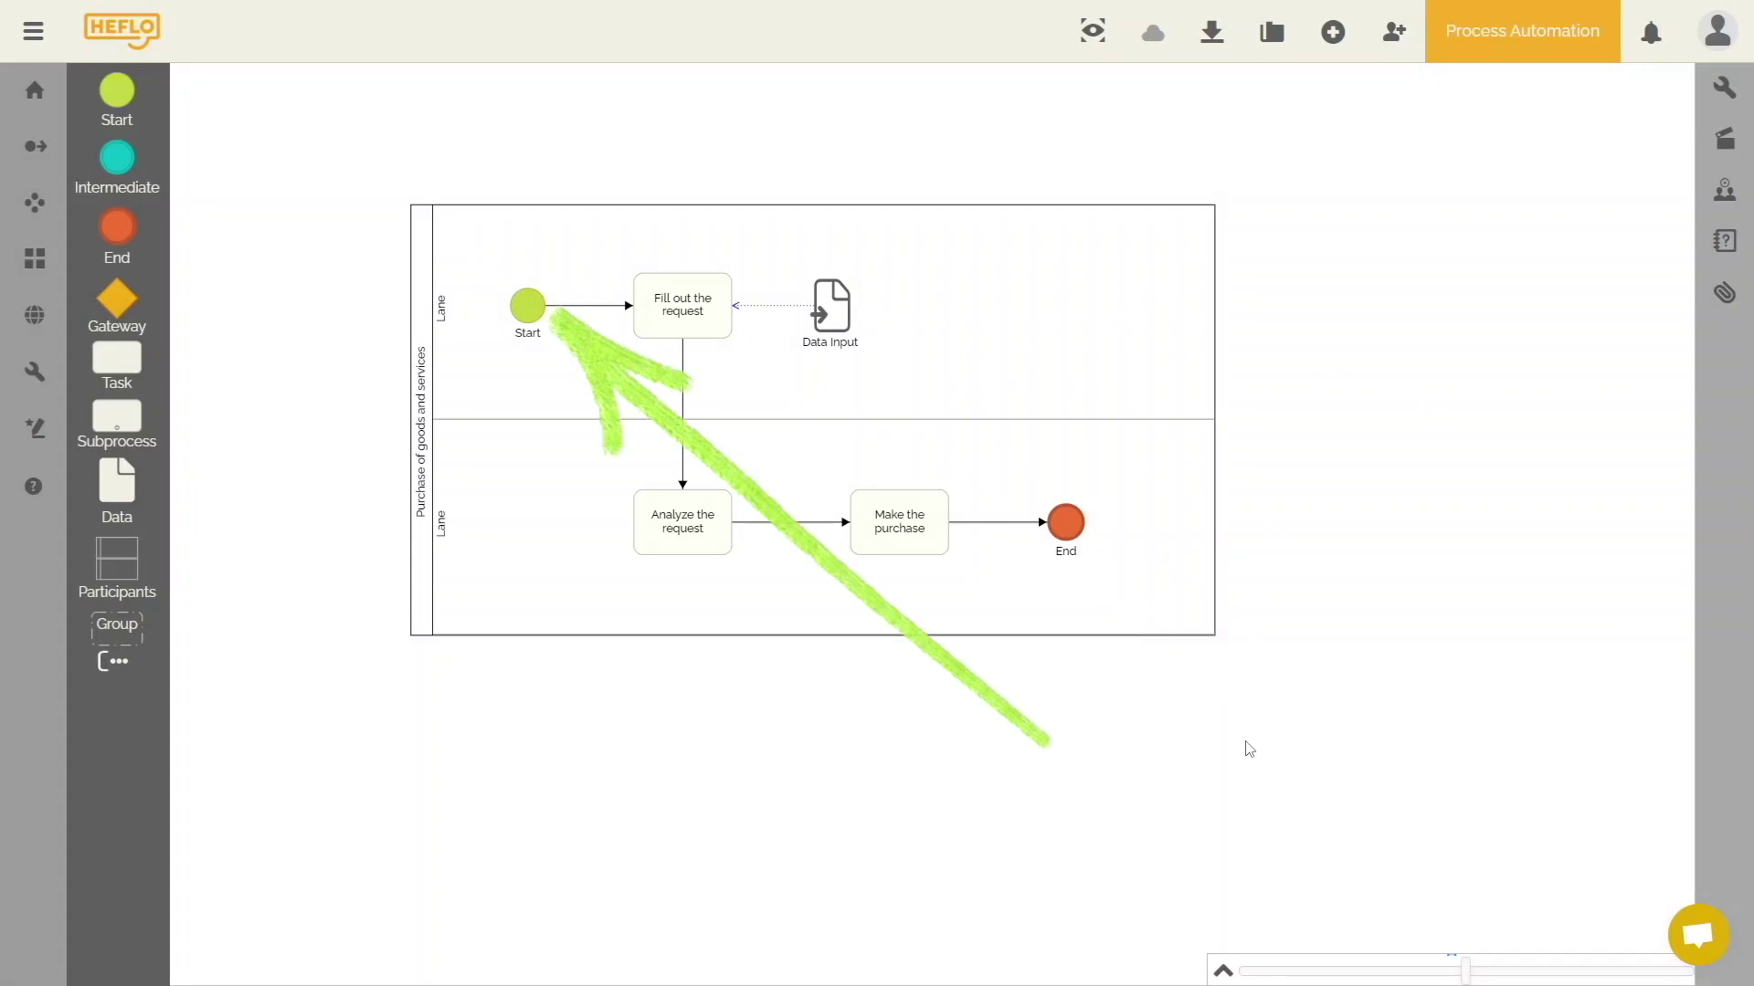
Start a new test work item from the diagram's start event.
right_click(523, 305)
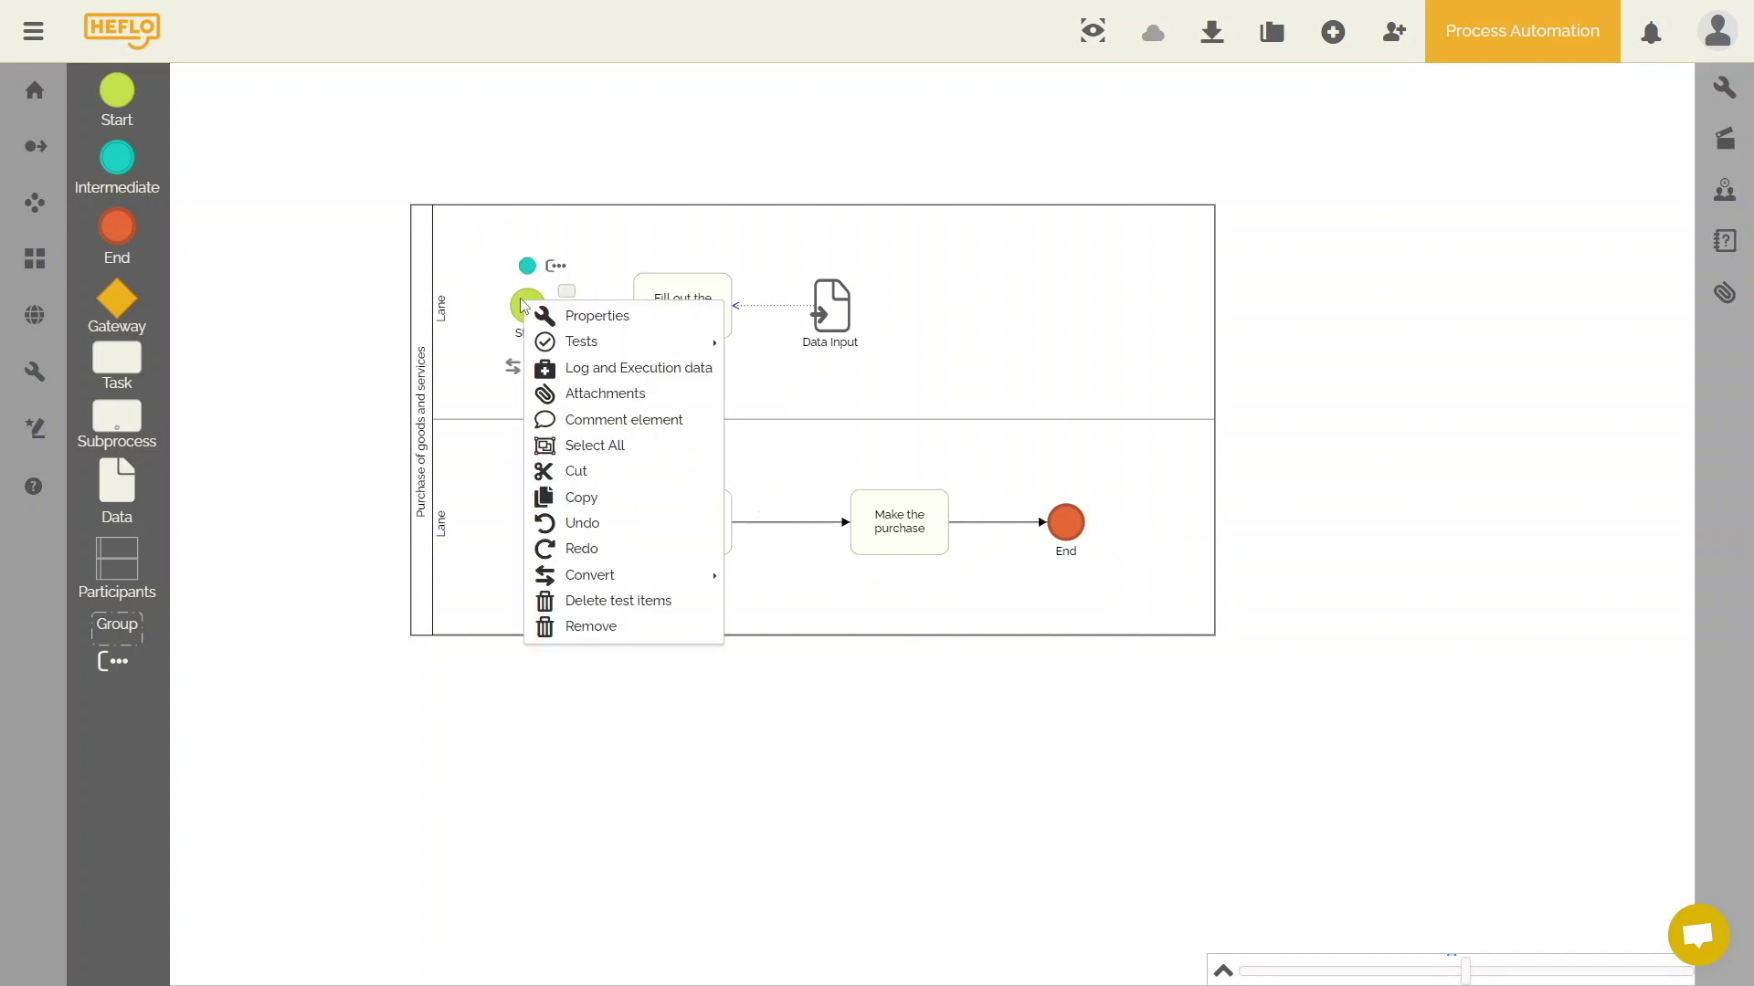
mouse_move(579, 348)
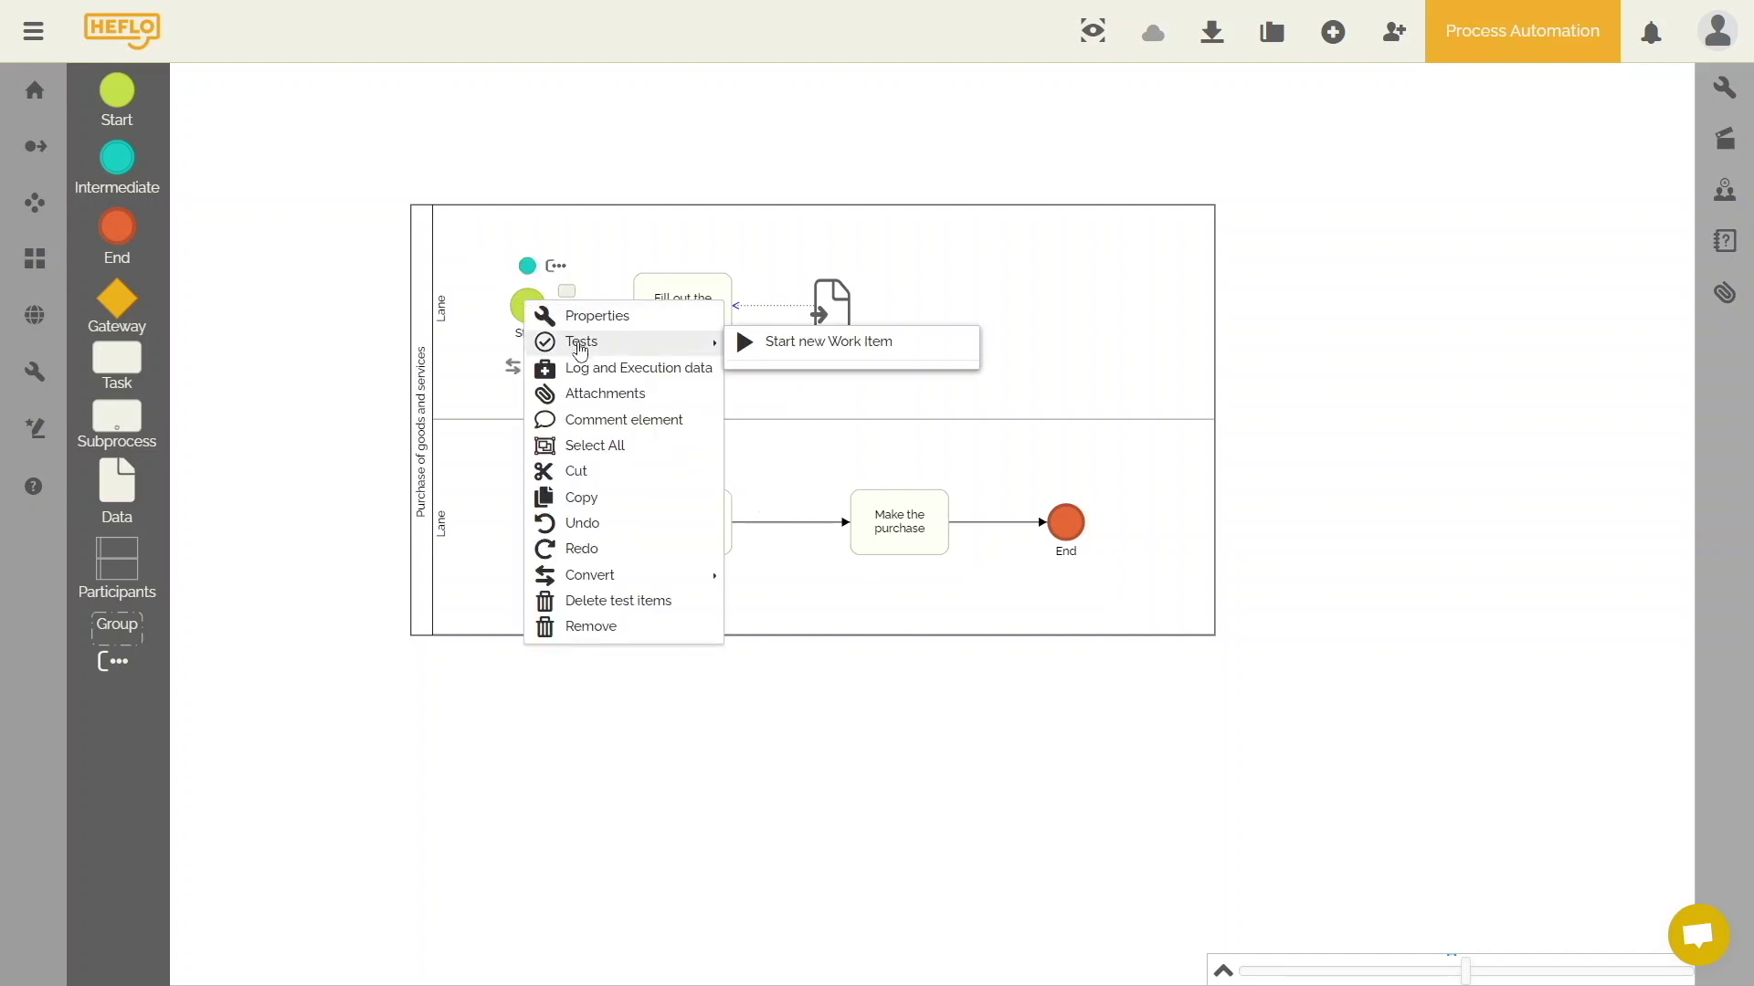
left_click(799, 352)
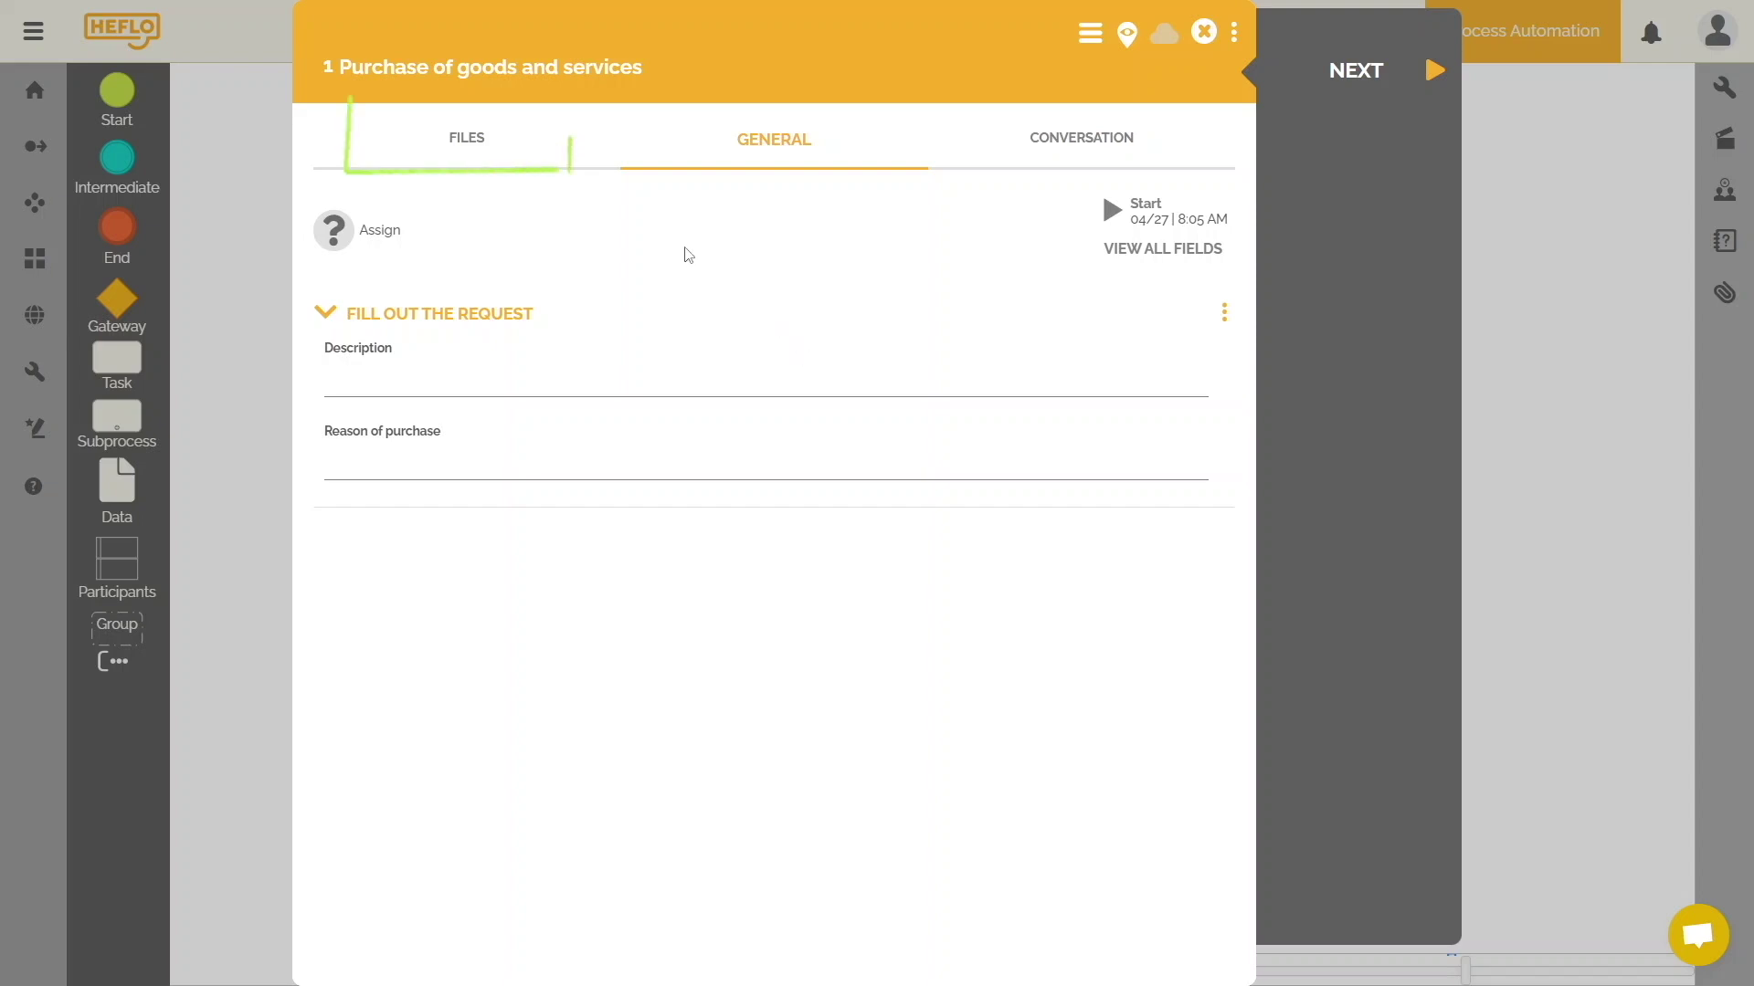
Look over the work item's files and conversation sections and return to its general section.
left_click(531, 147)
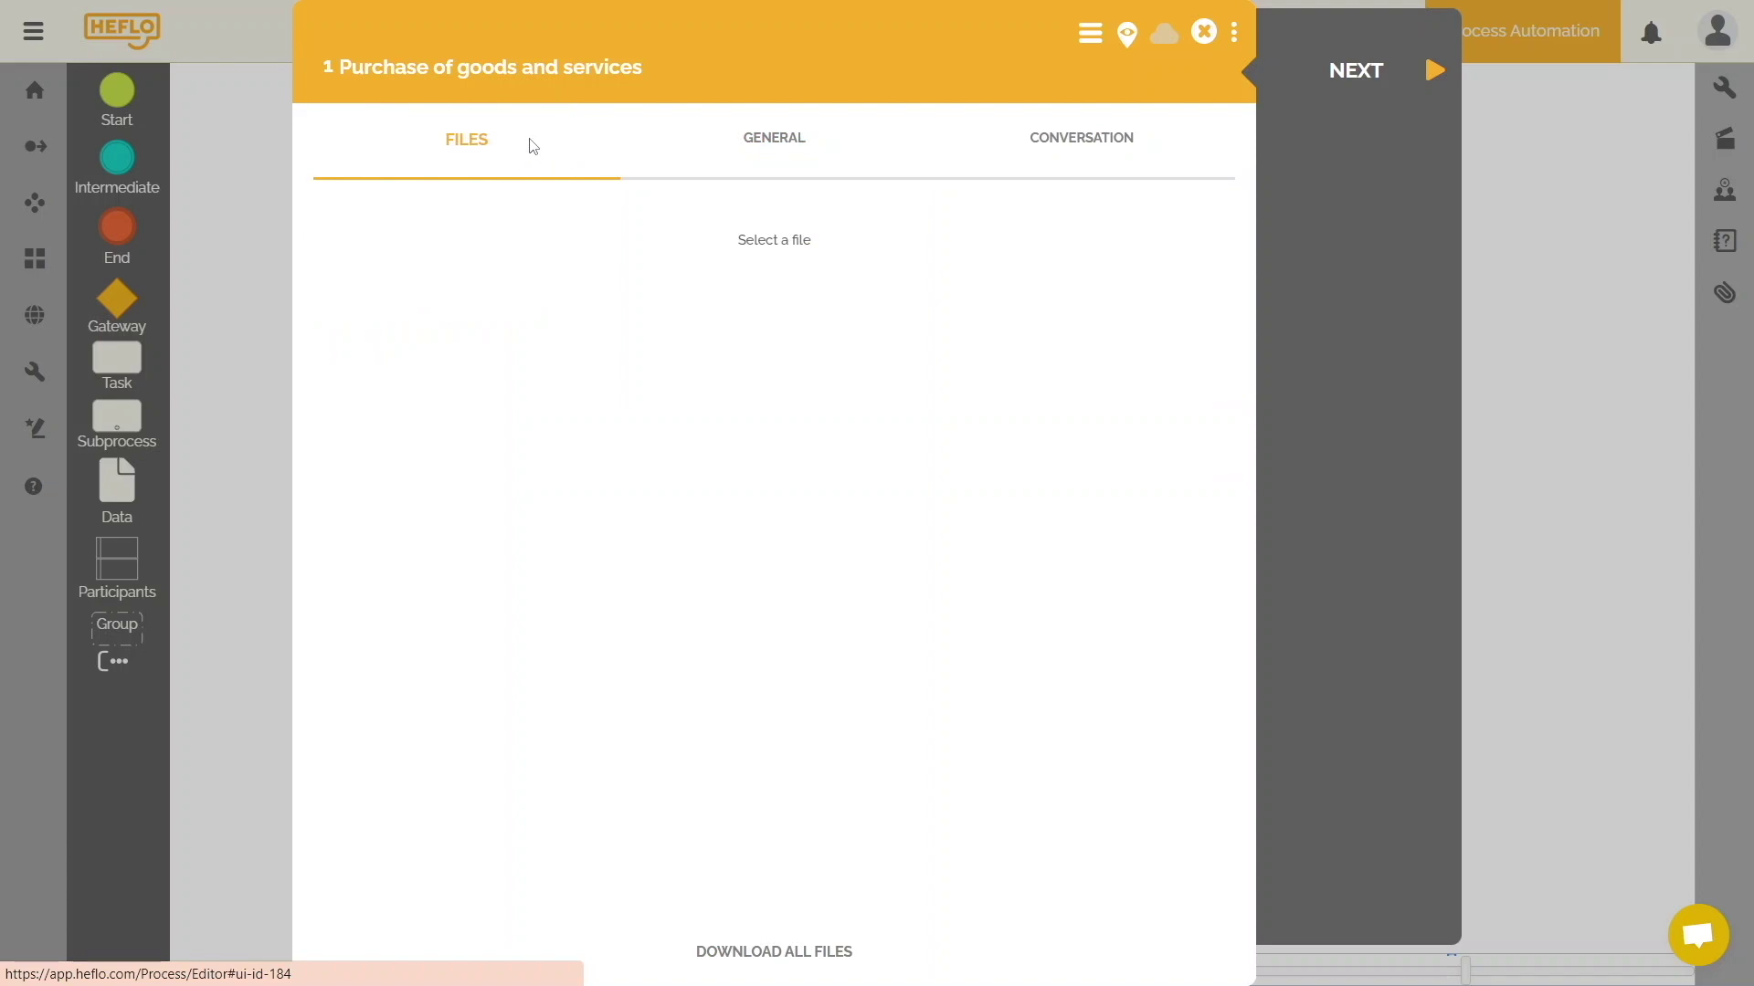
left_click(1085, 143)
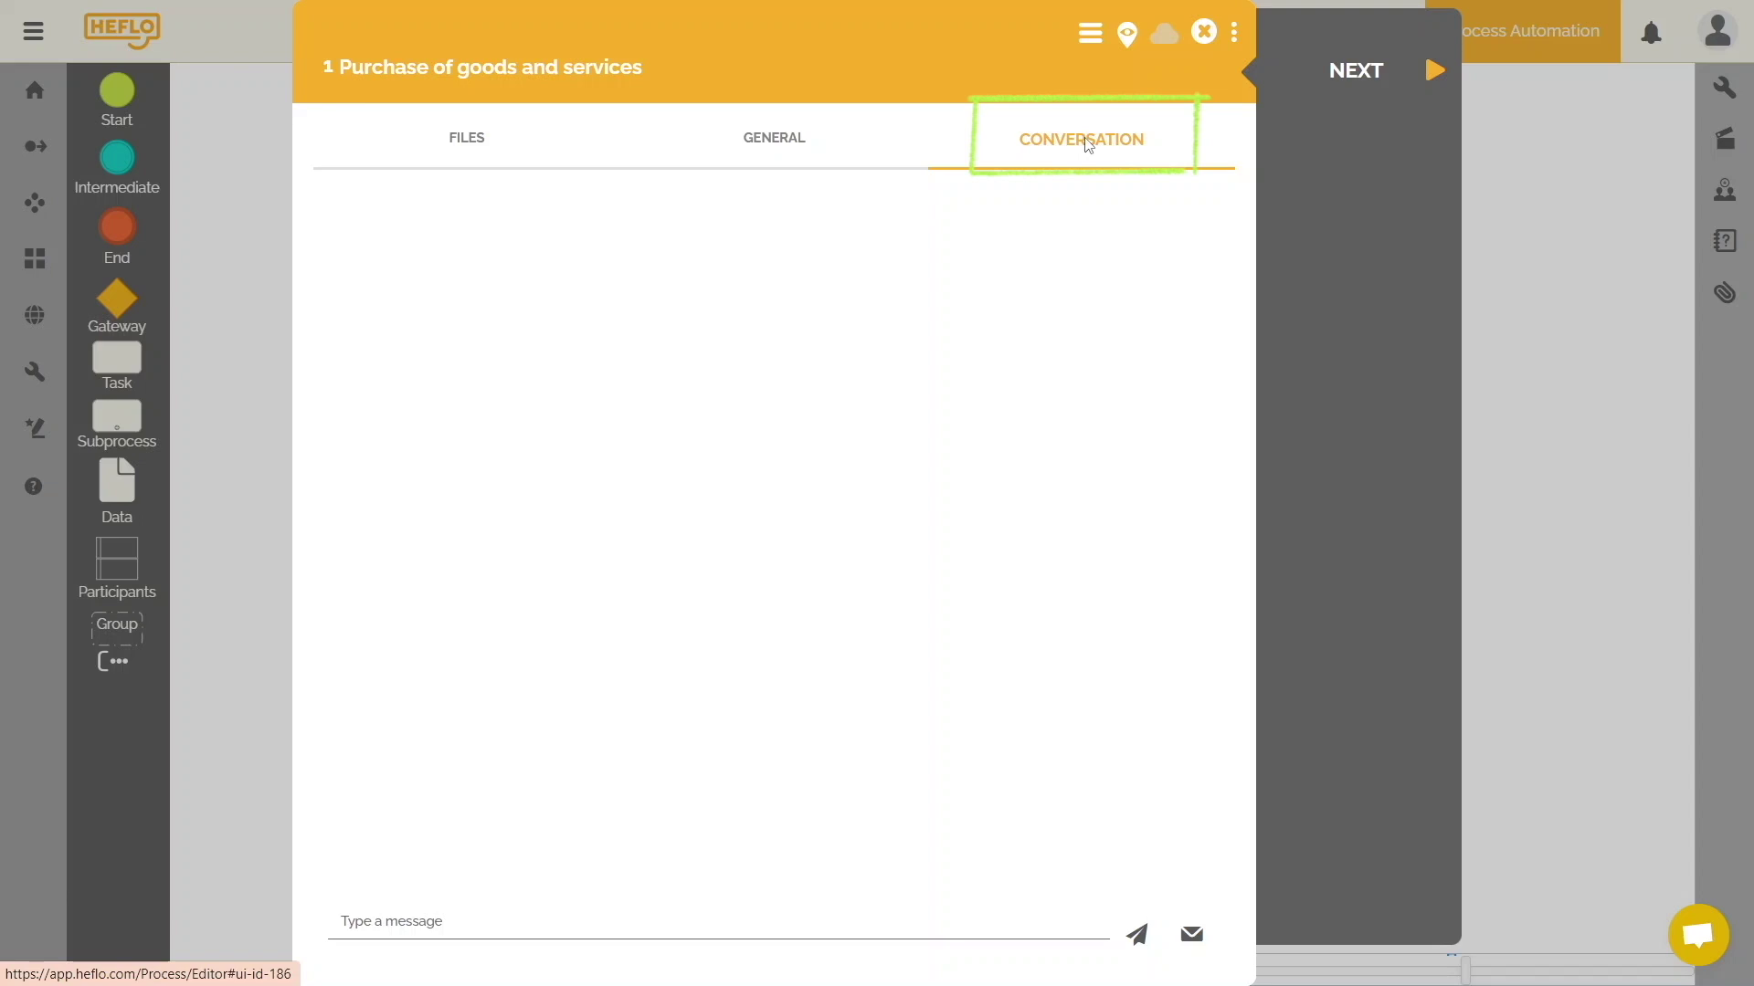
left_click(791, 138)
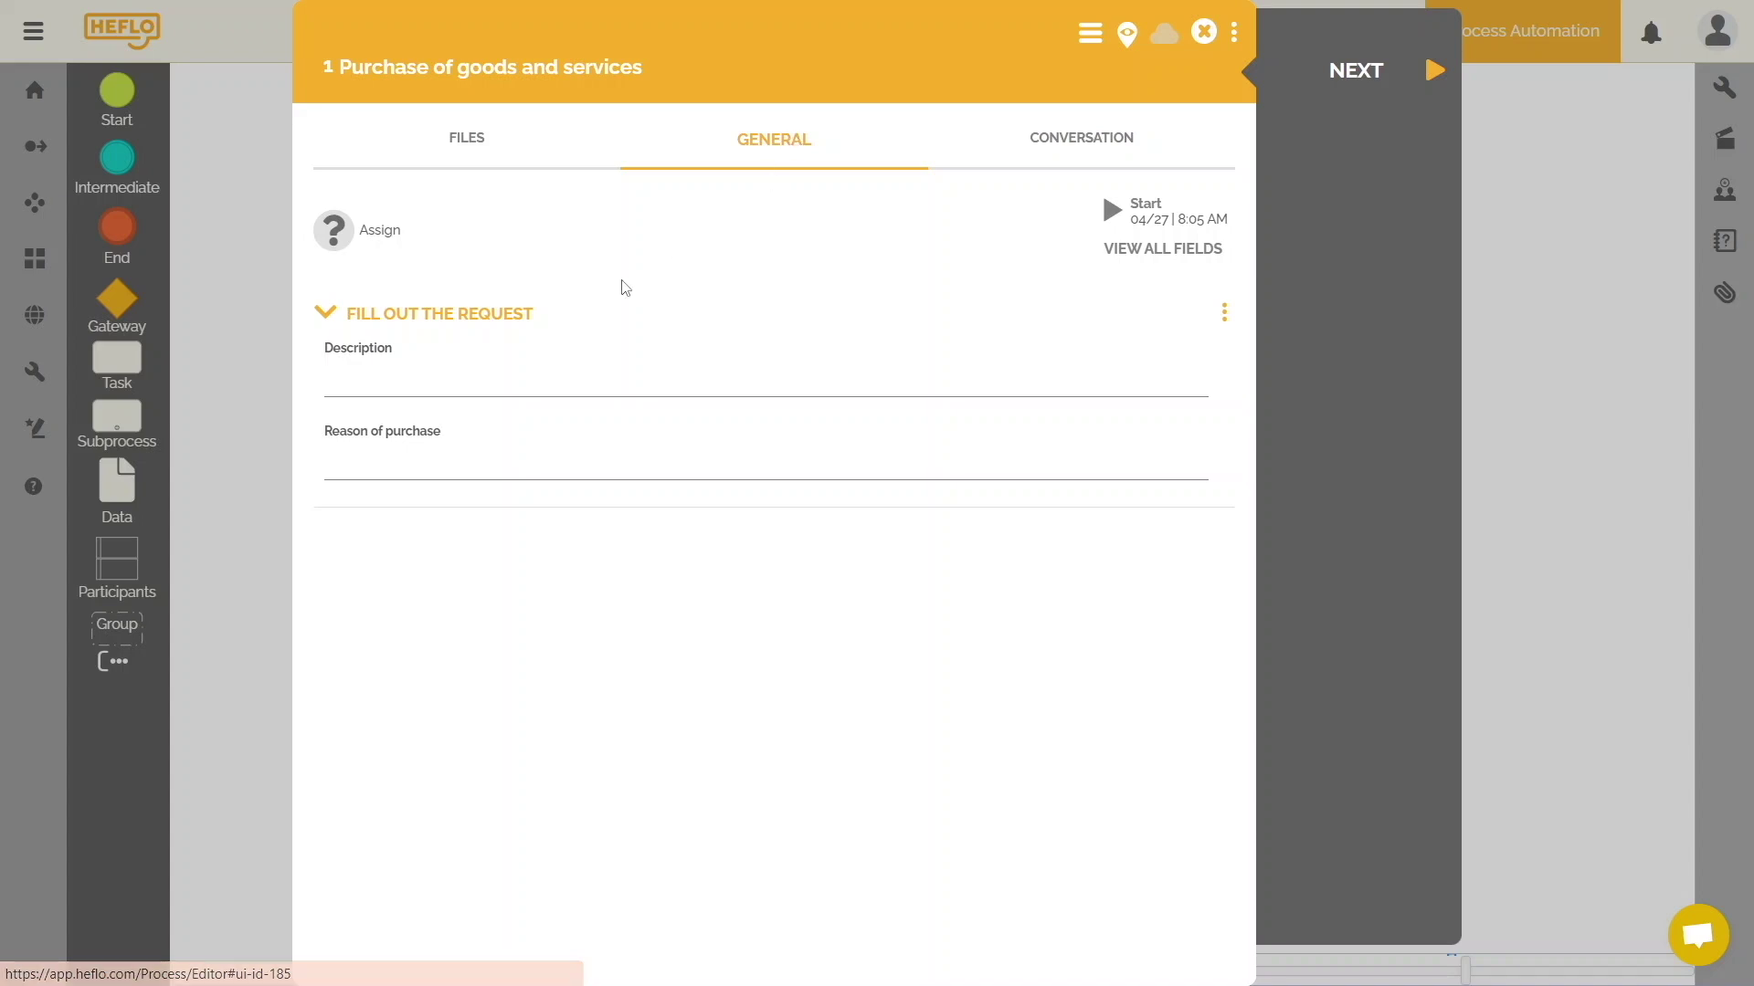
Fill in Description "Purchase one laptop, pens and other office supplies" and Reason of purchase "New employee at the department", and advance the work item.
left_click(469, 368)
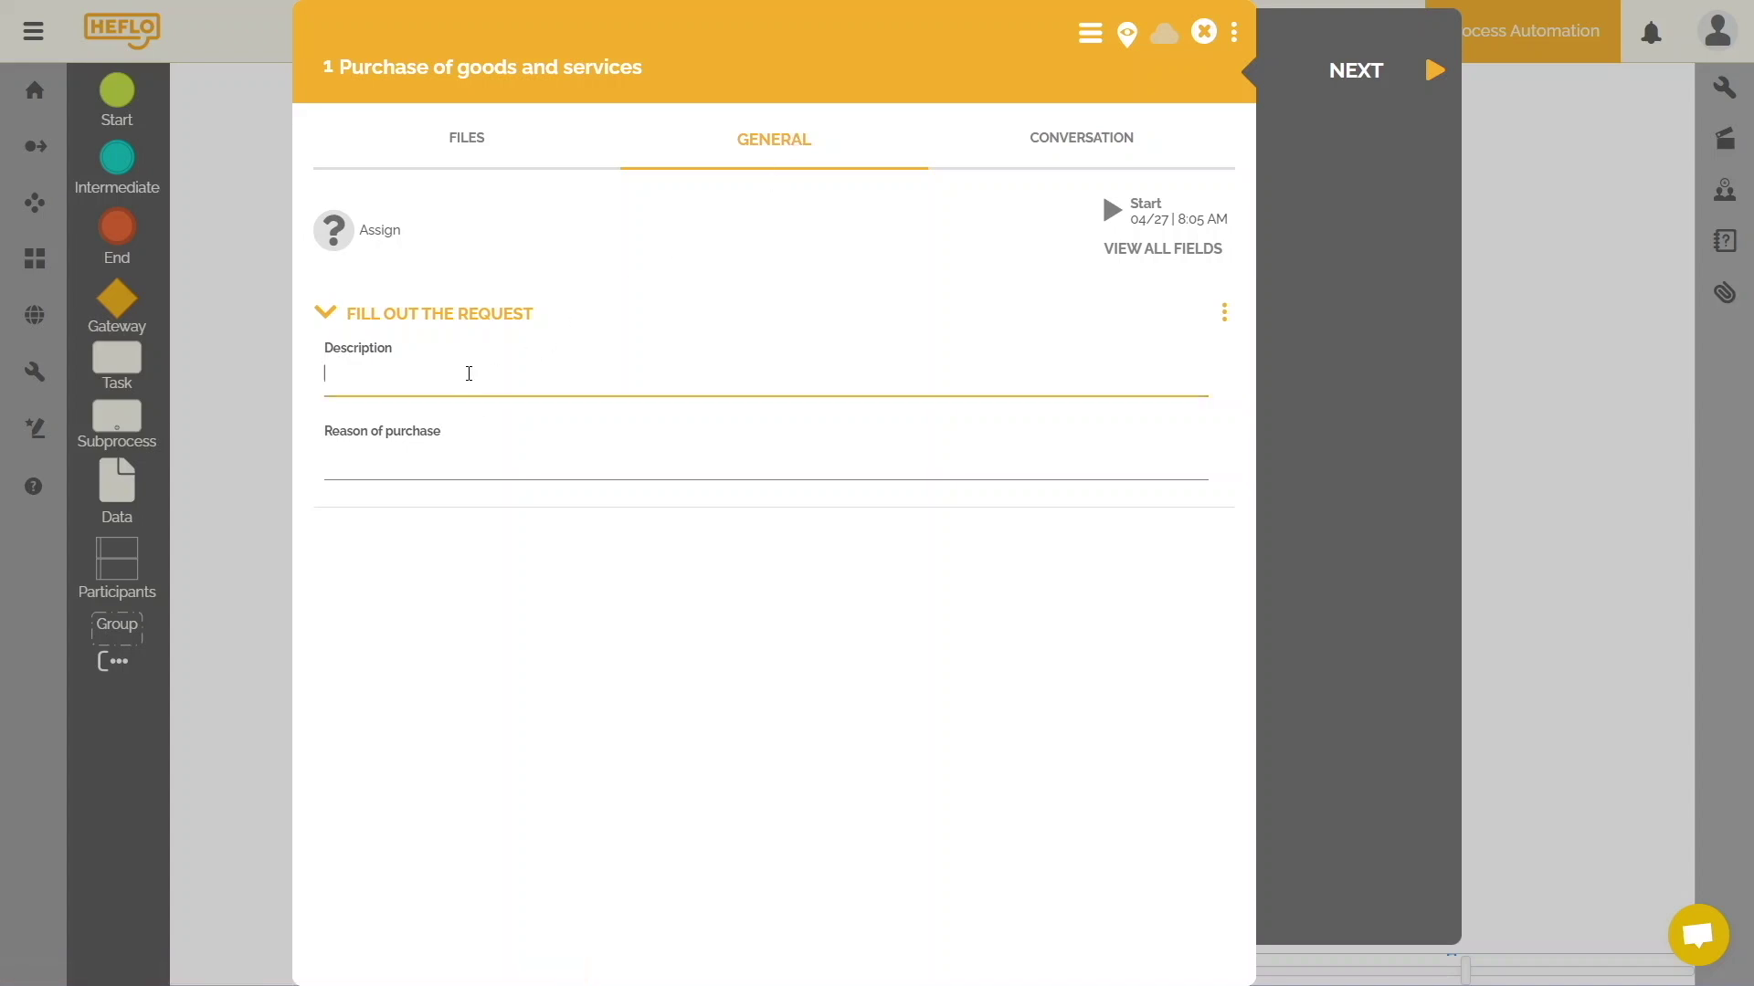
type("Purchase one laptop")
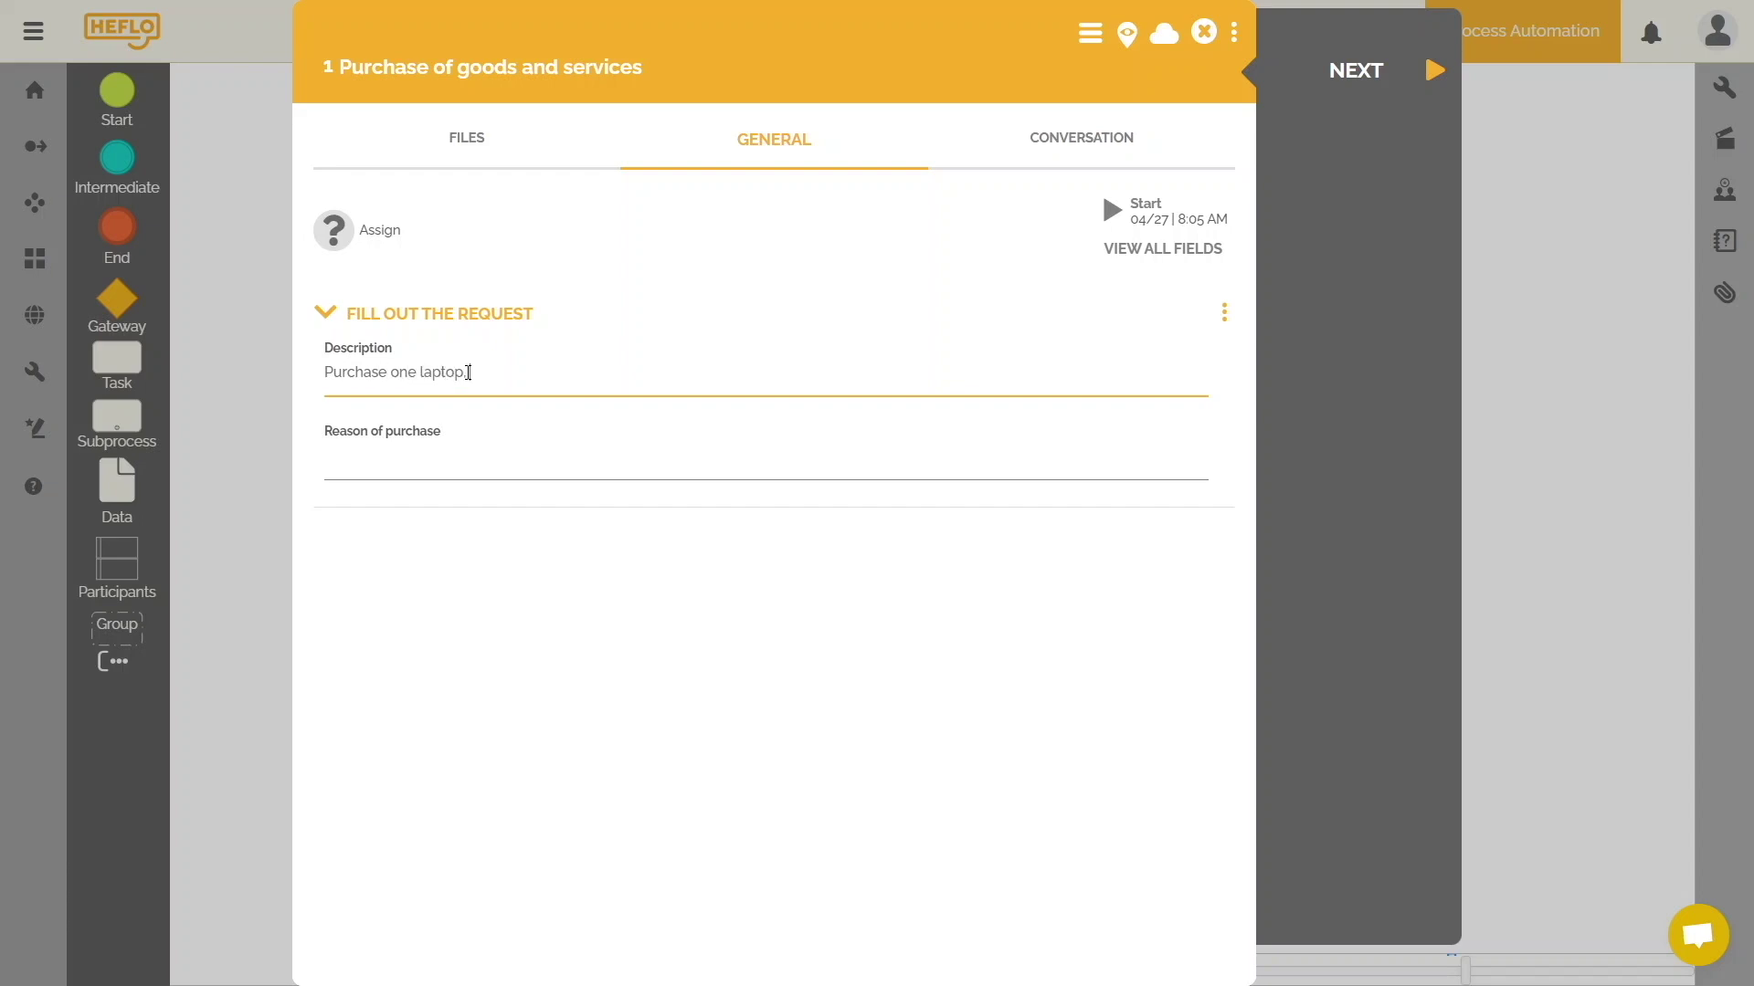
type(", pens and other office supplies")
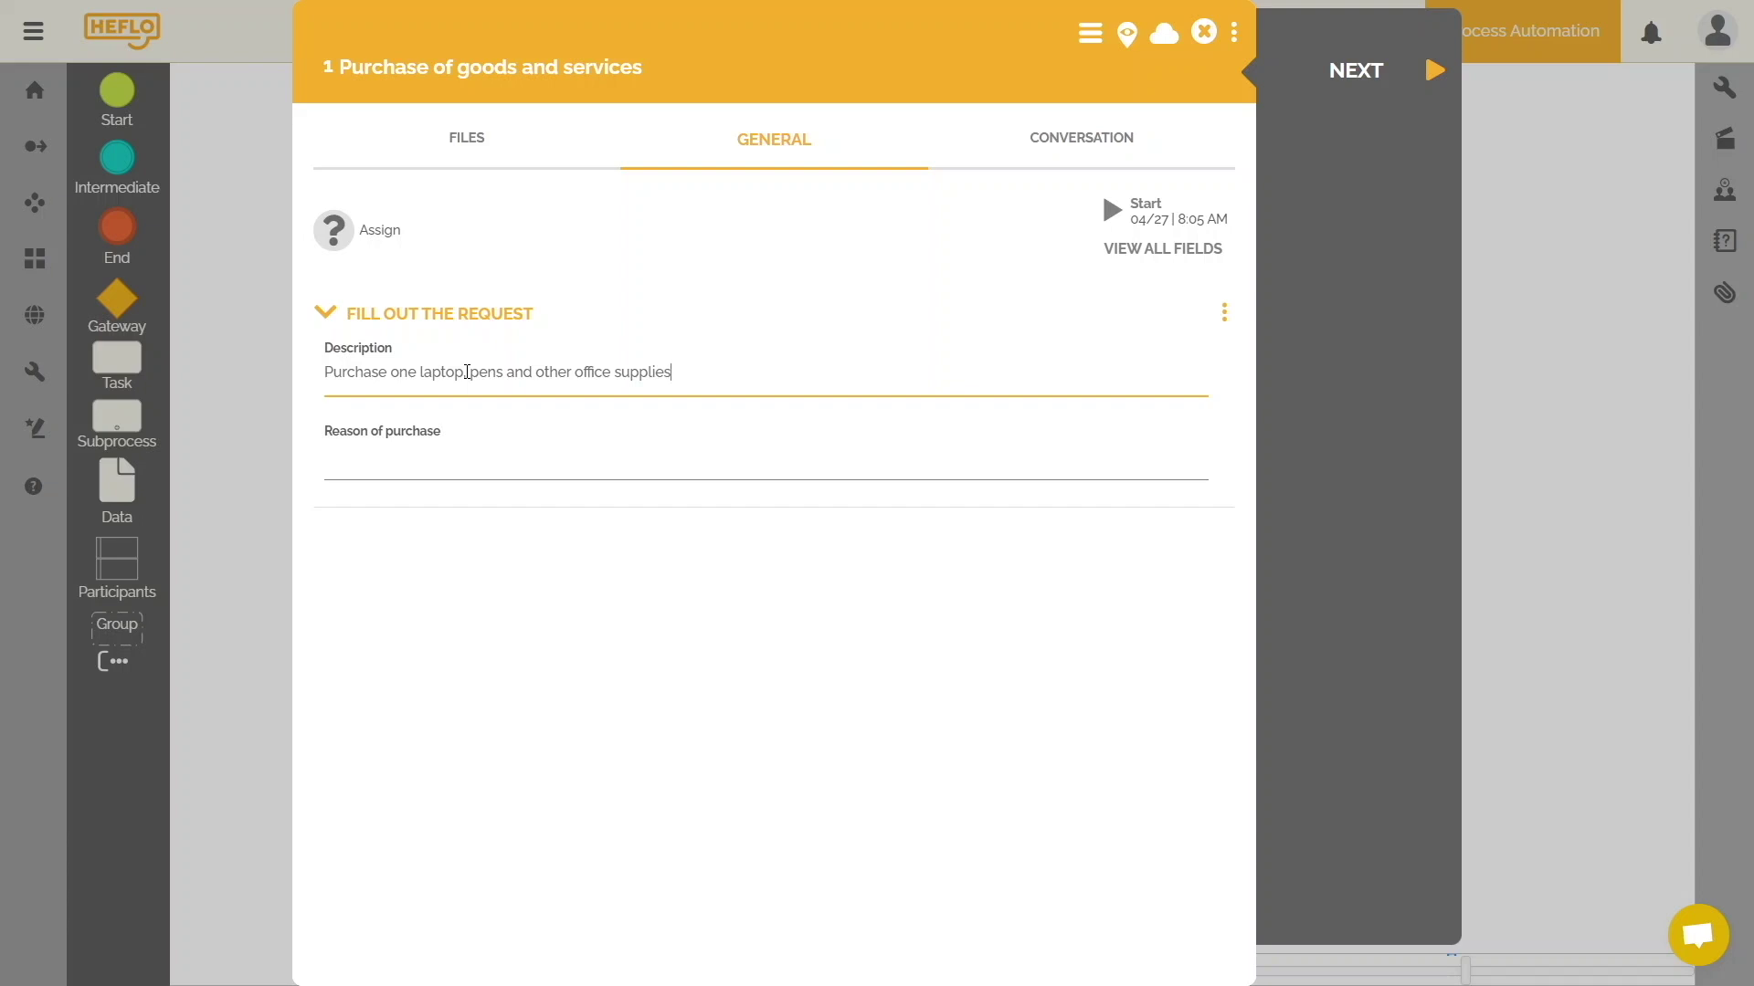
left_click(584, 455)
type("New employee")
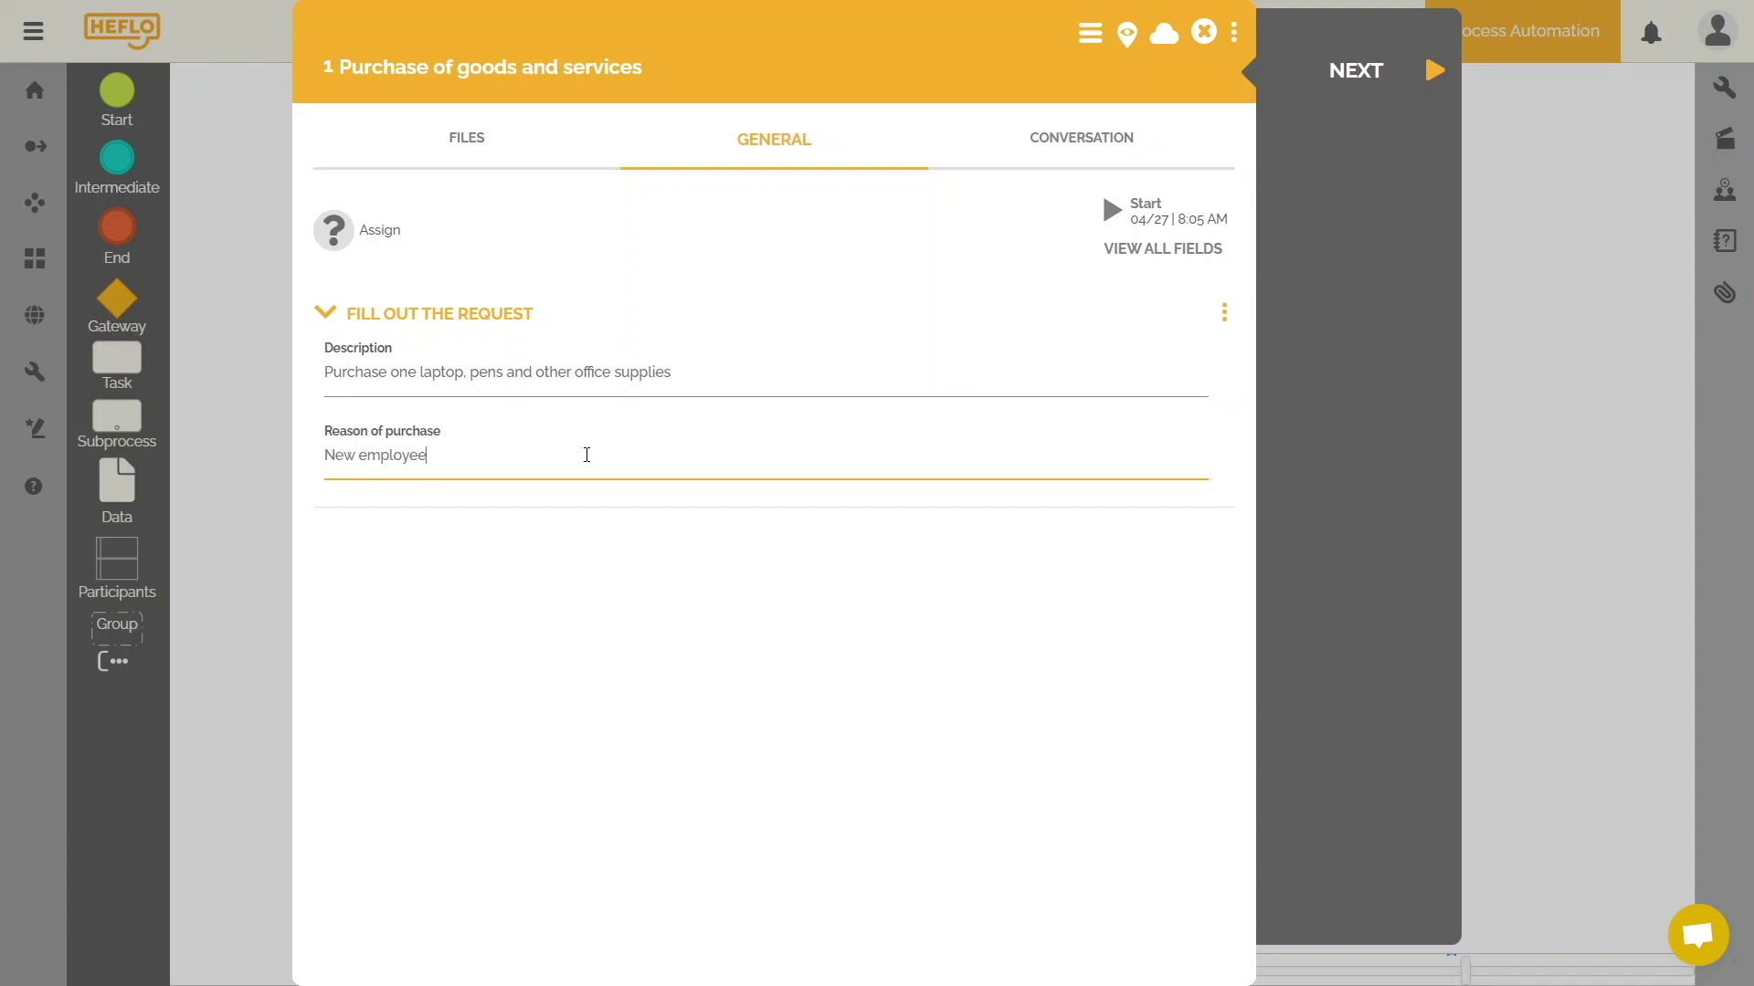
type(" at the department")
left_click(1391, 73)
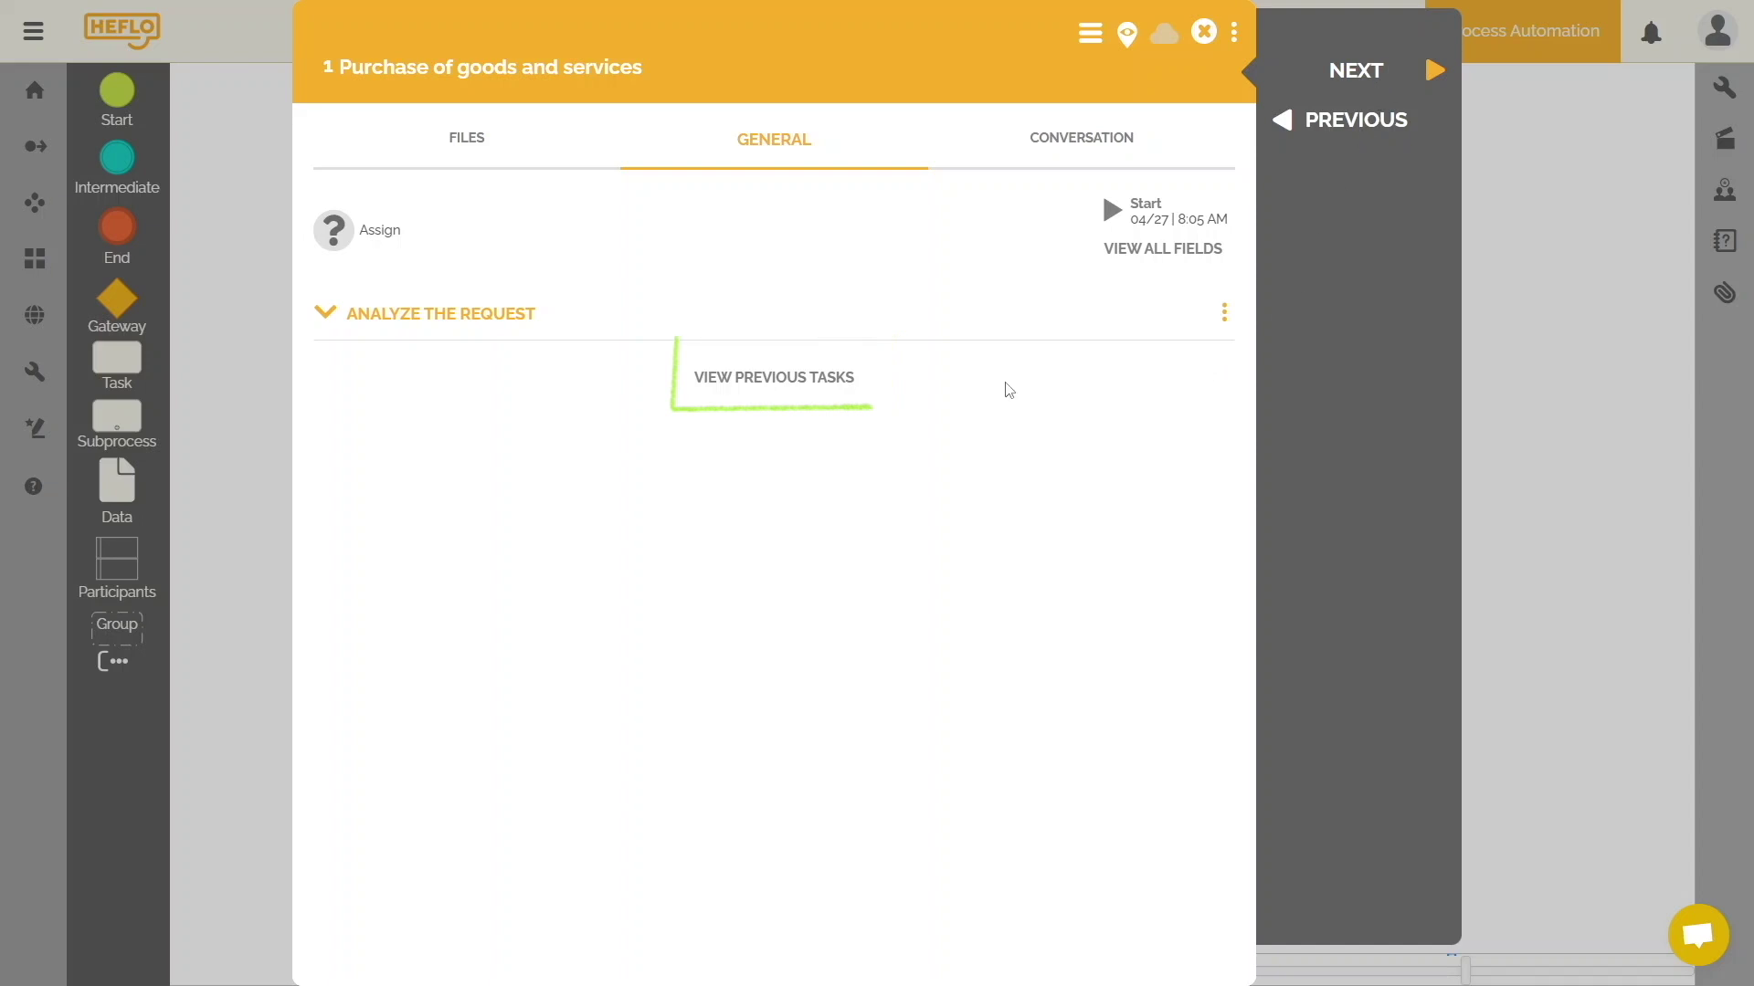
Review the previous "Fill out the request" task's details and display all fields of the work item.
left_click(779, 386)
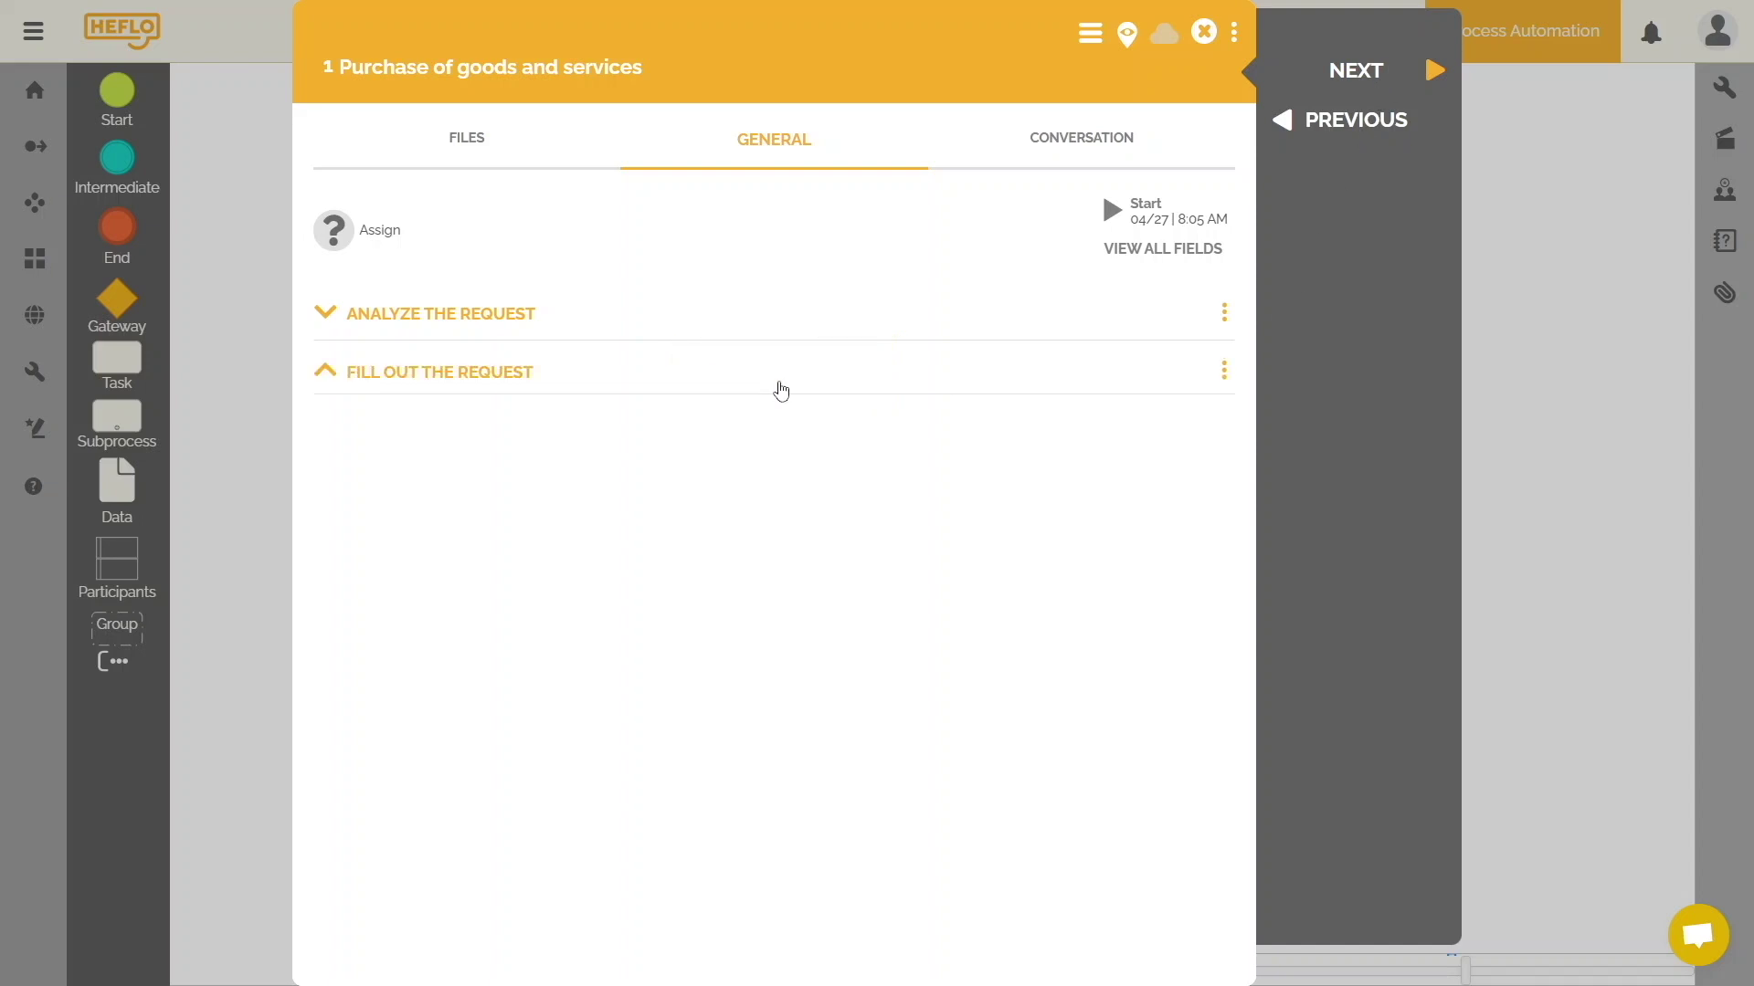
left_click(444, 380)
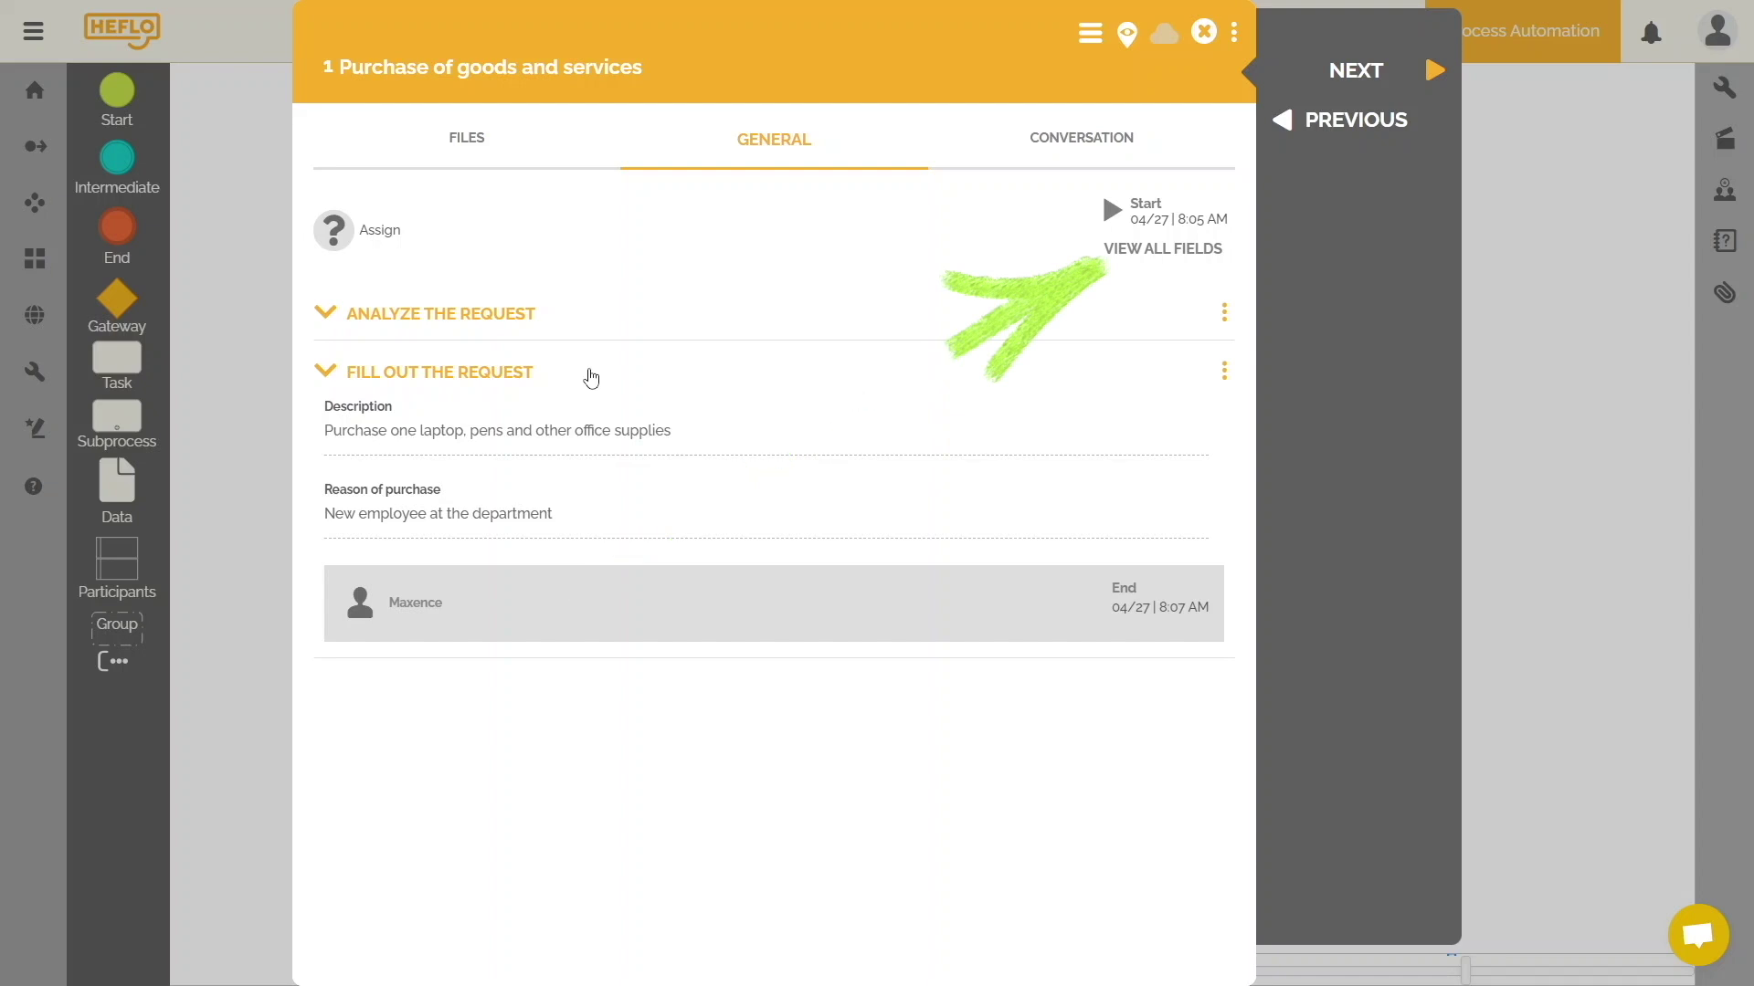
left_click(1115, 266)
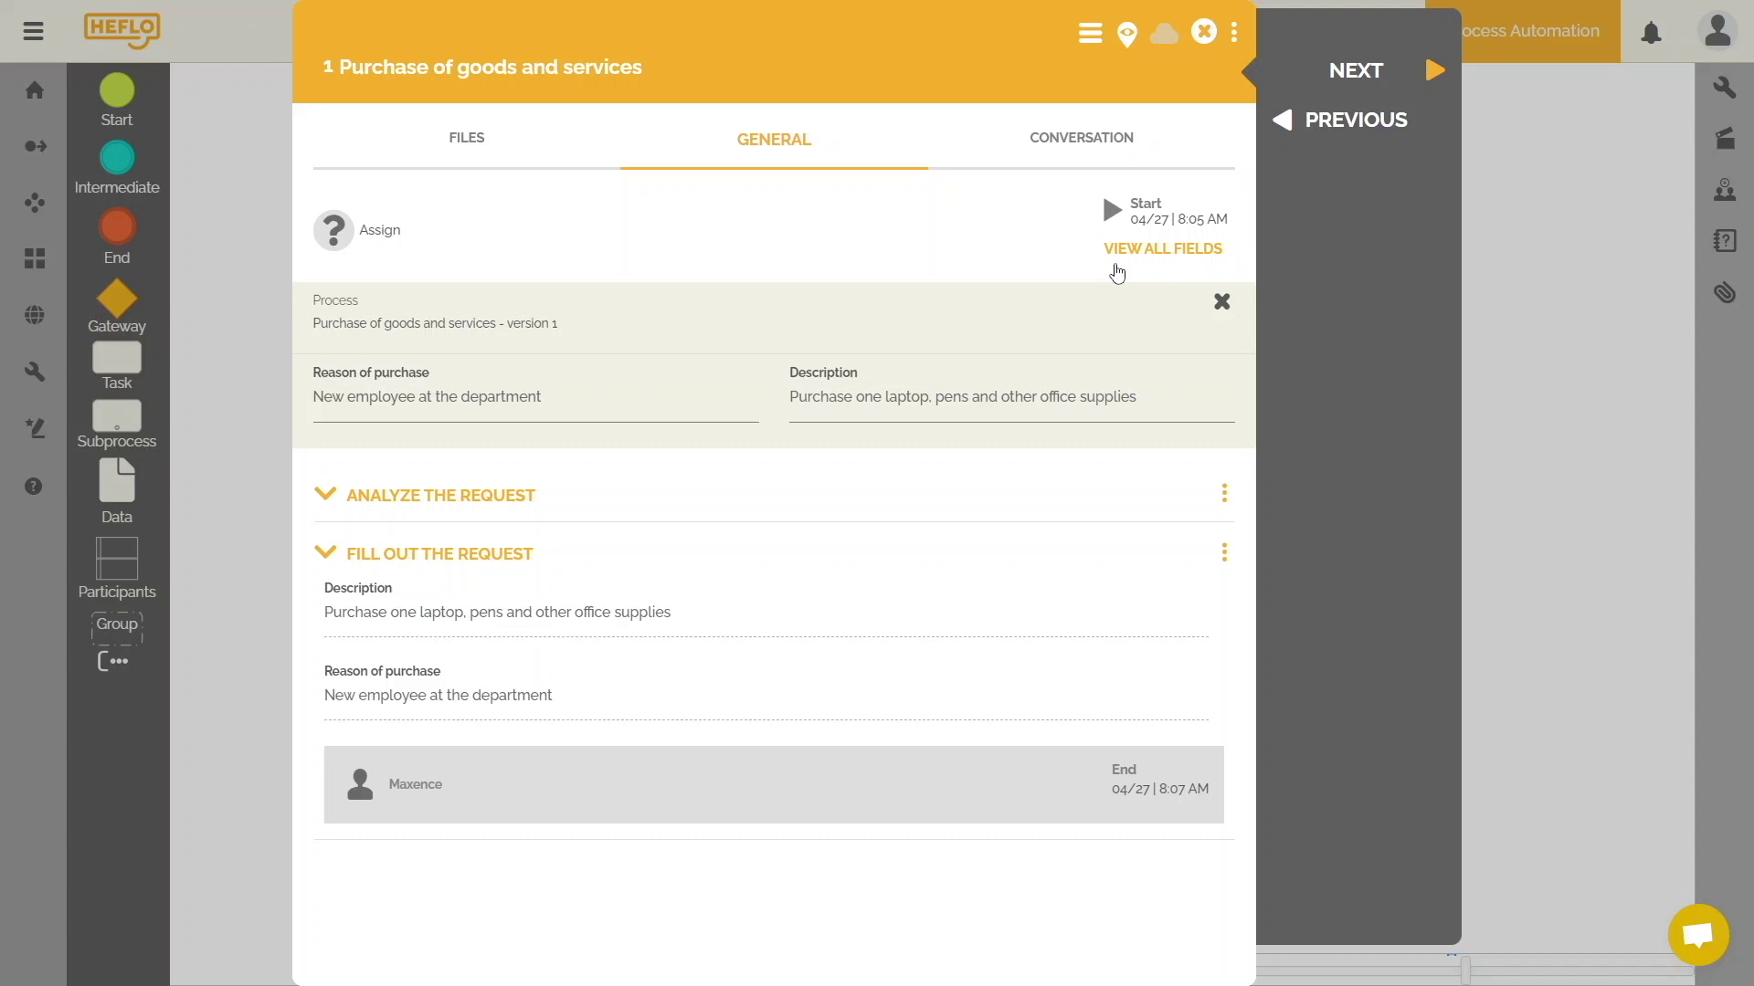
left_click(1151, 408)
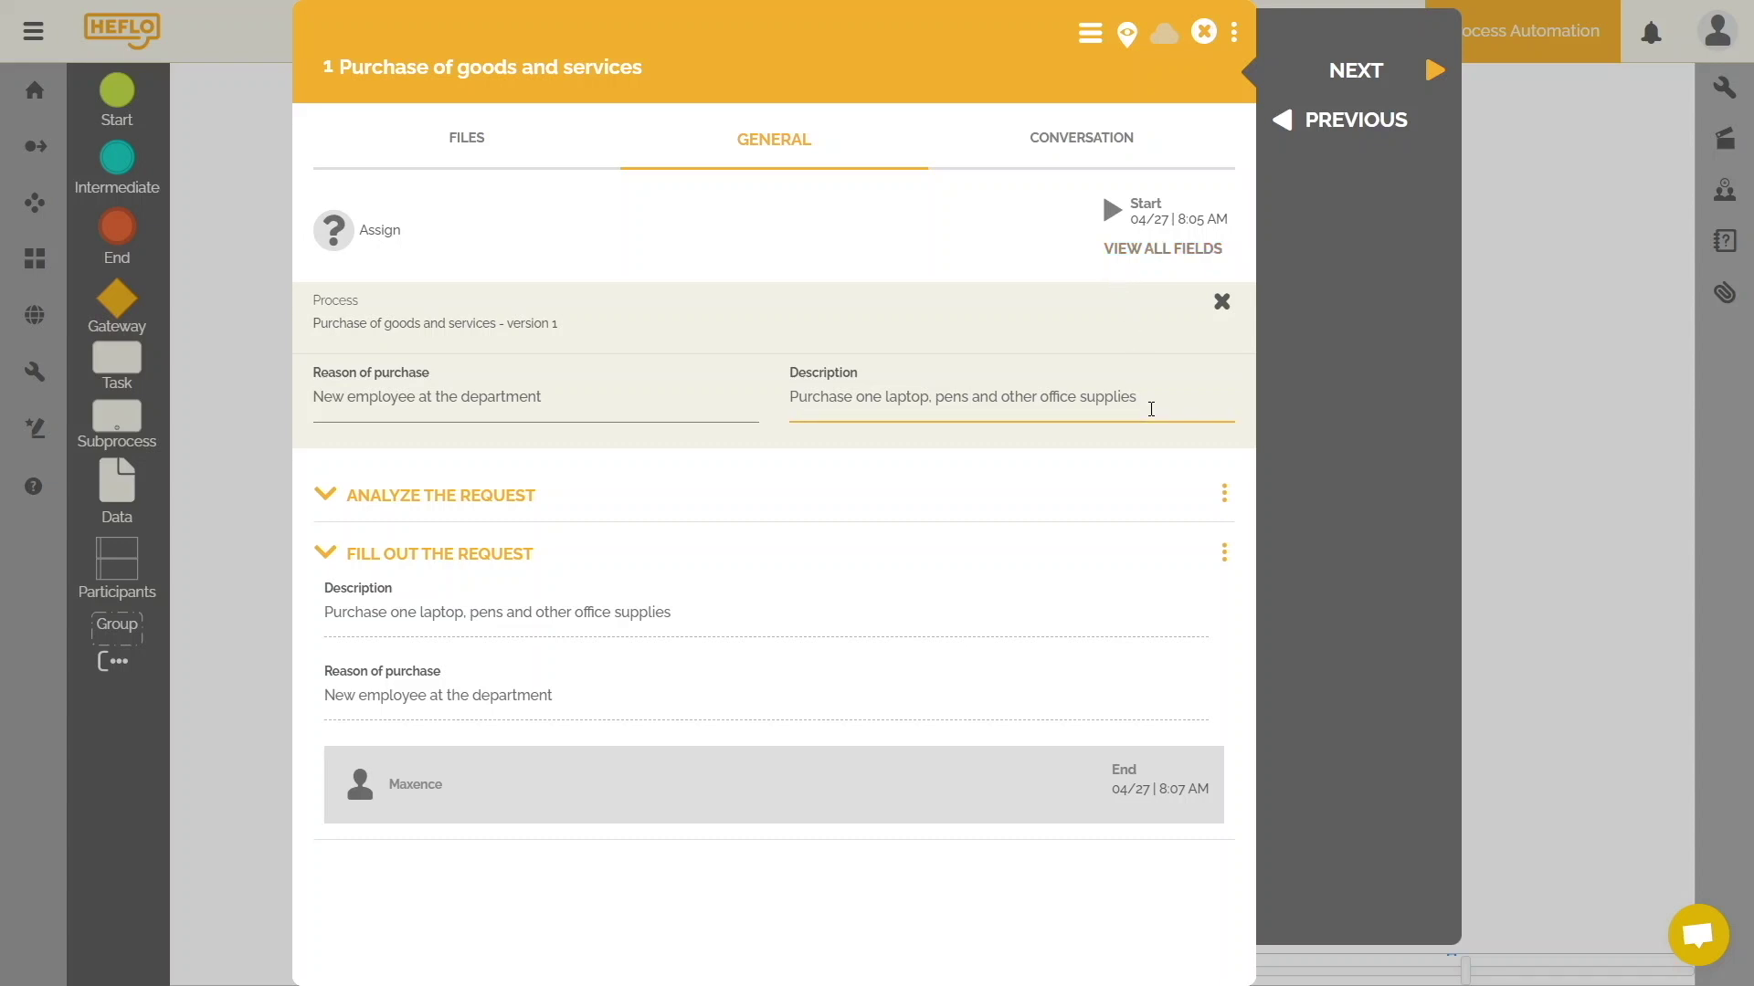
left_click(597, 391)
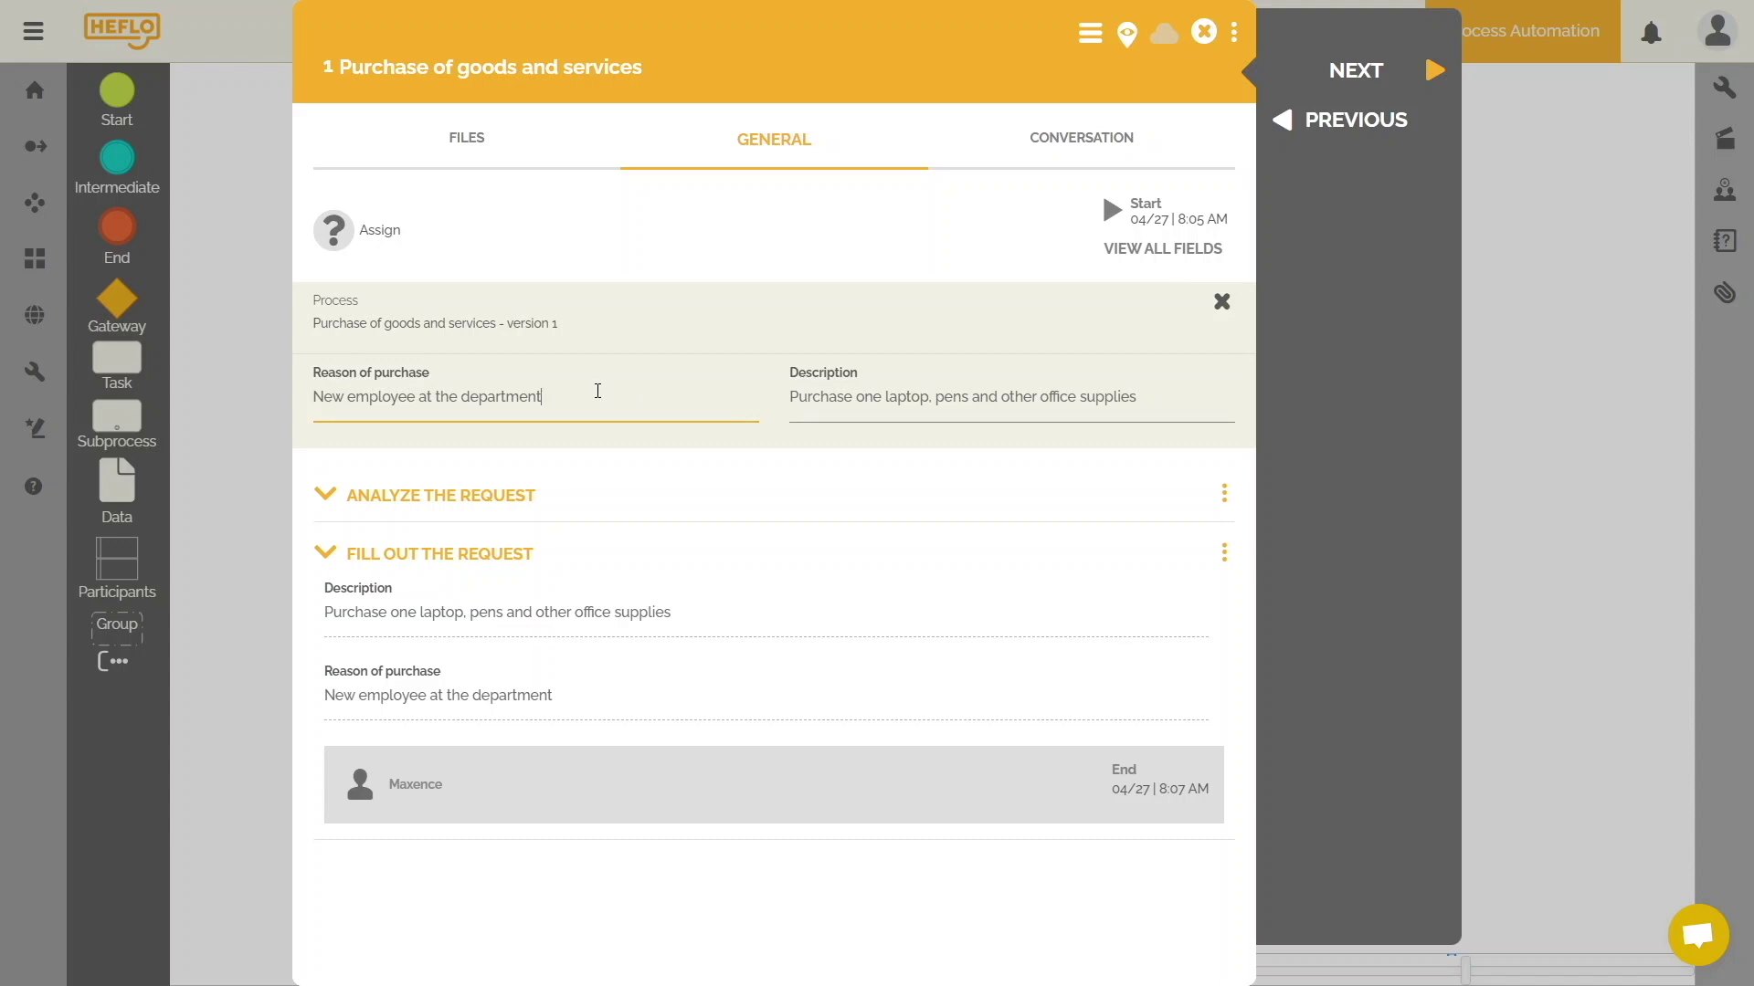
Advance the test work item through "Analyze the request" and "Make the purchase" to its end, and close it.
left_click(1353, 78)
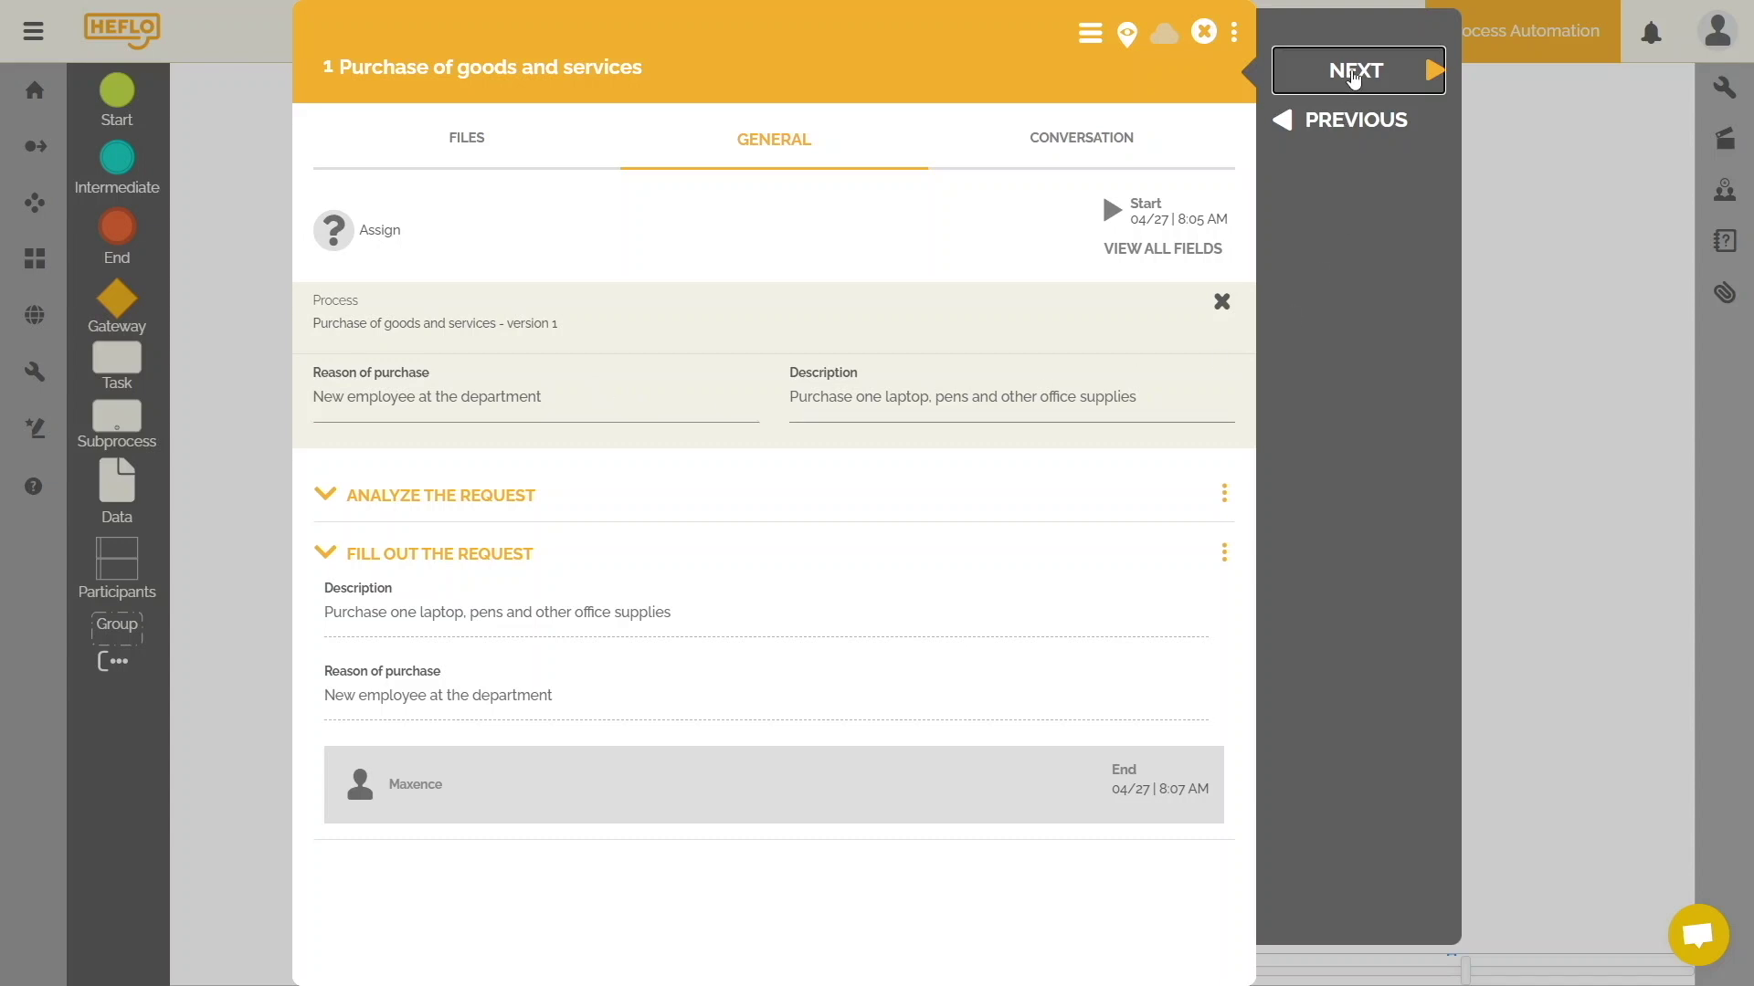
left_click(1354, 74)
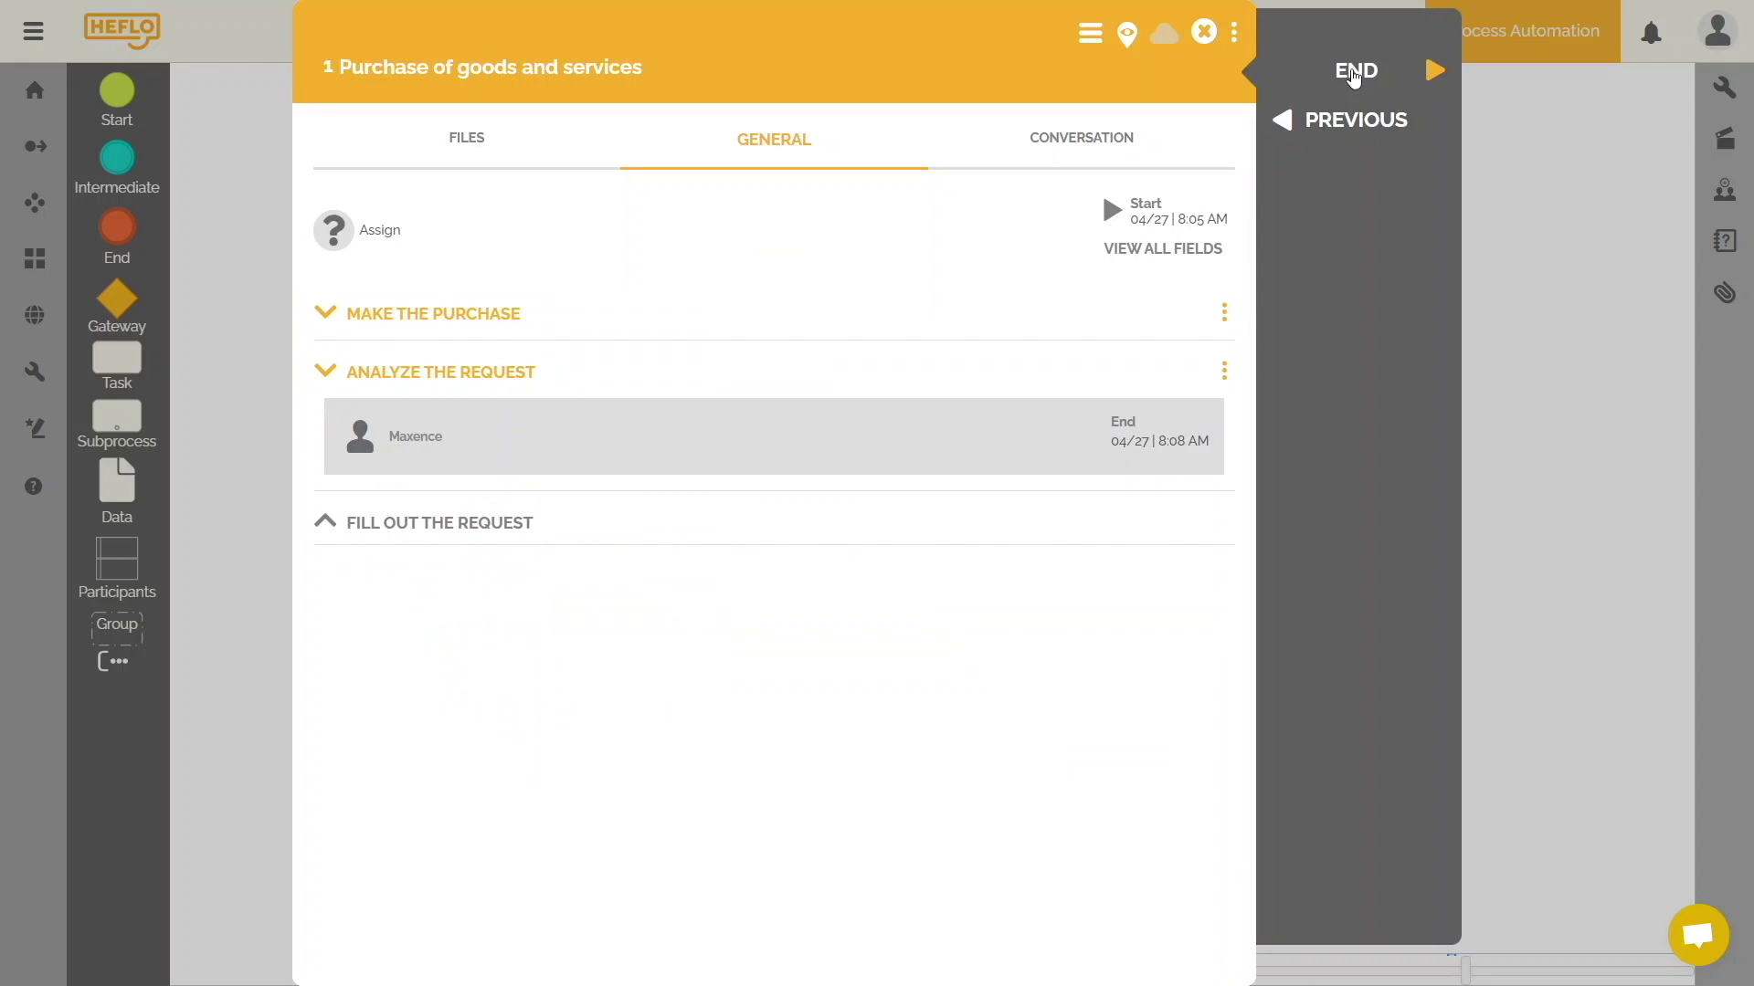
left_click(1353, 73)
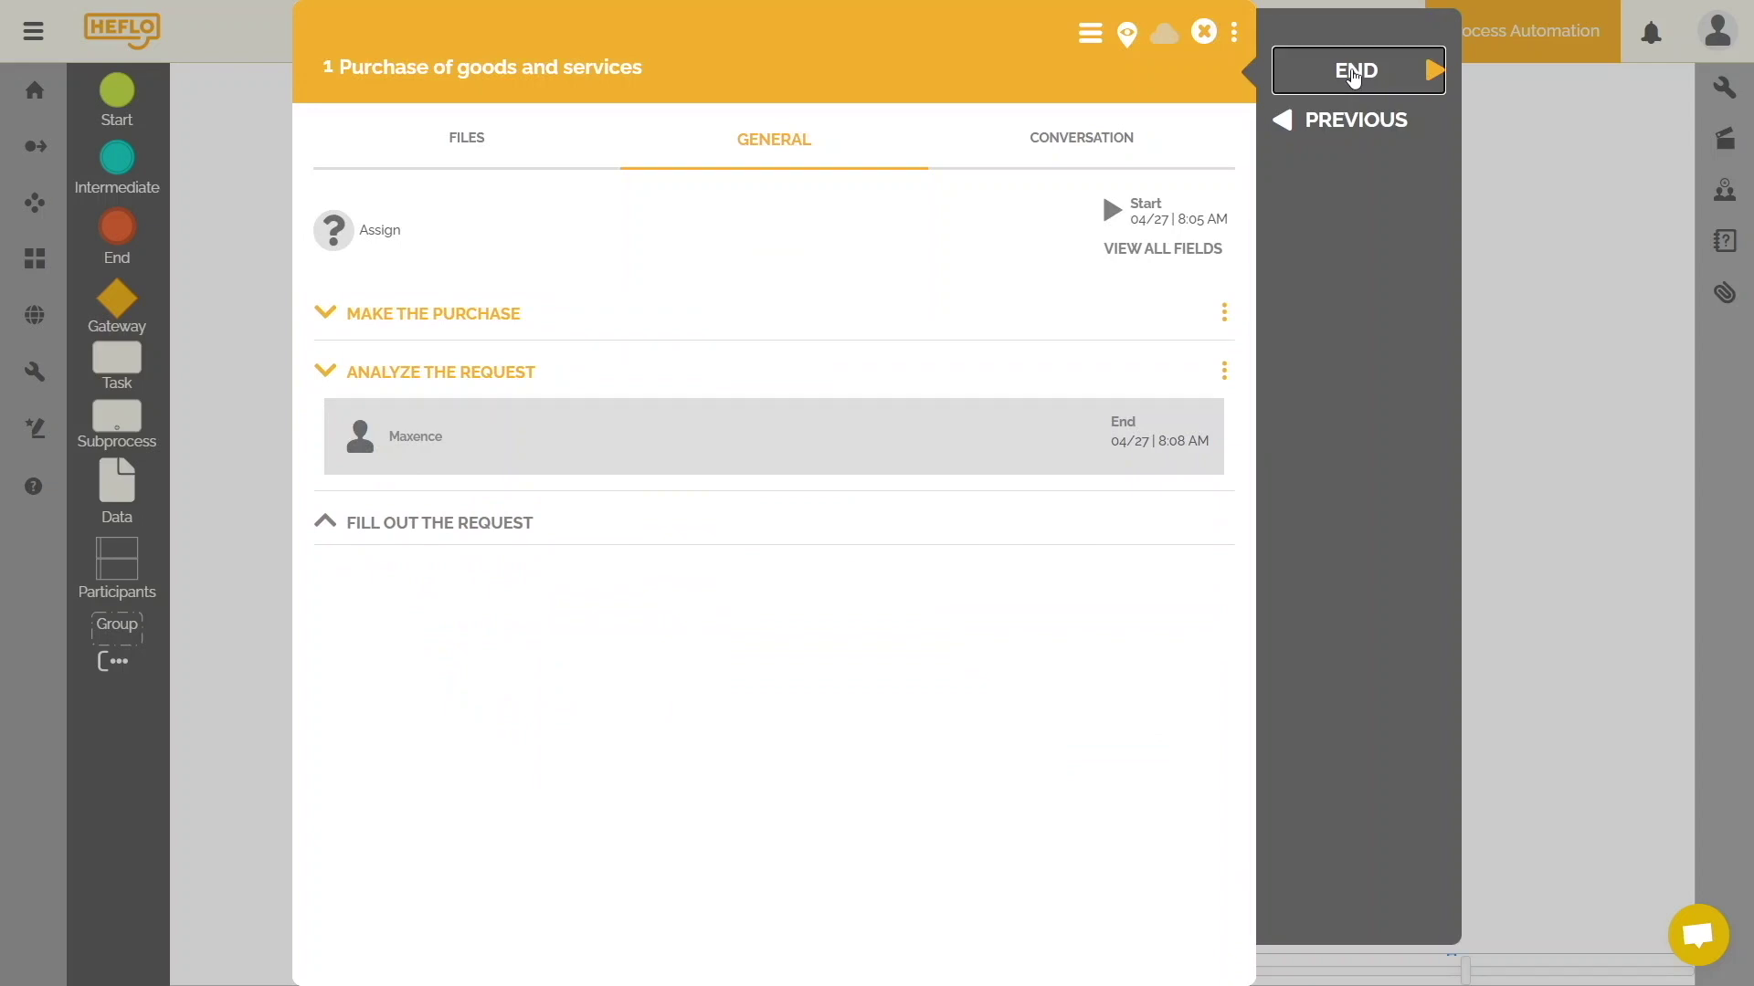
left_click(1354, 74)
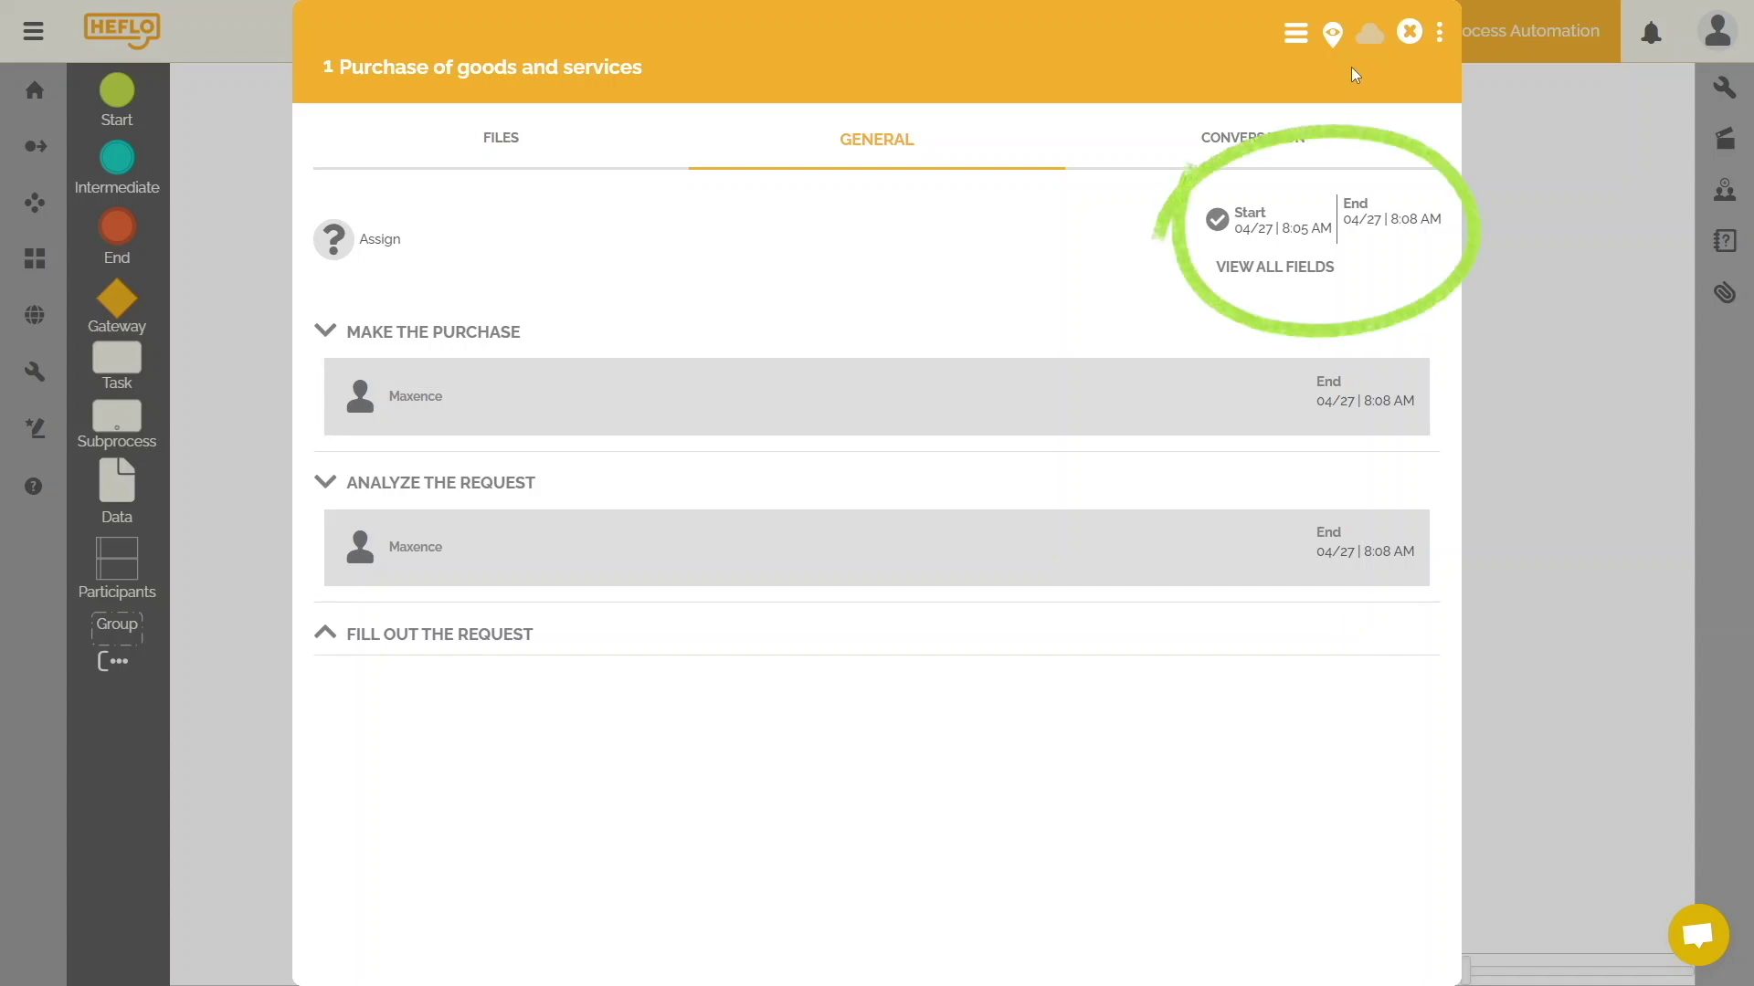
left_click(1426, 40)
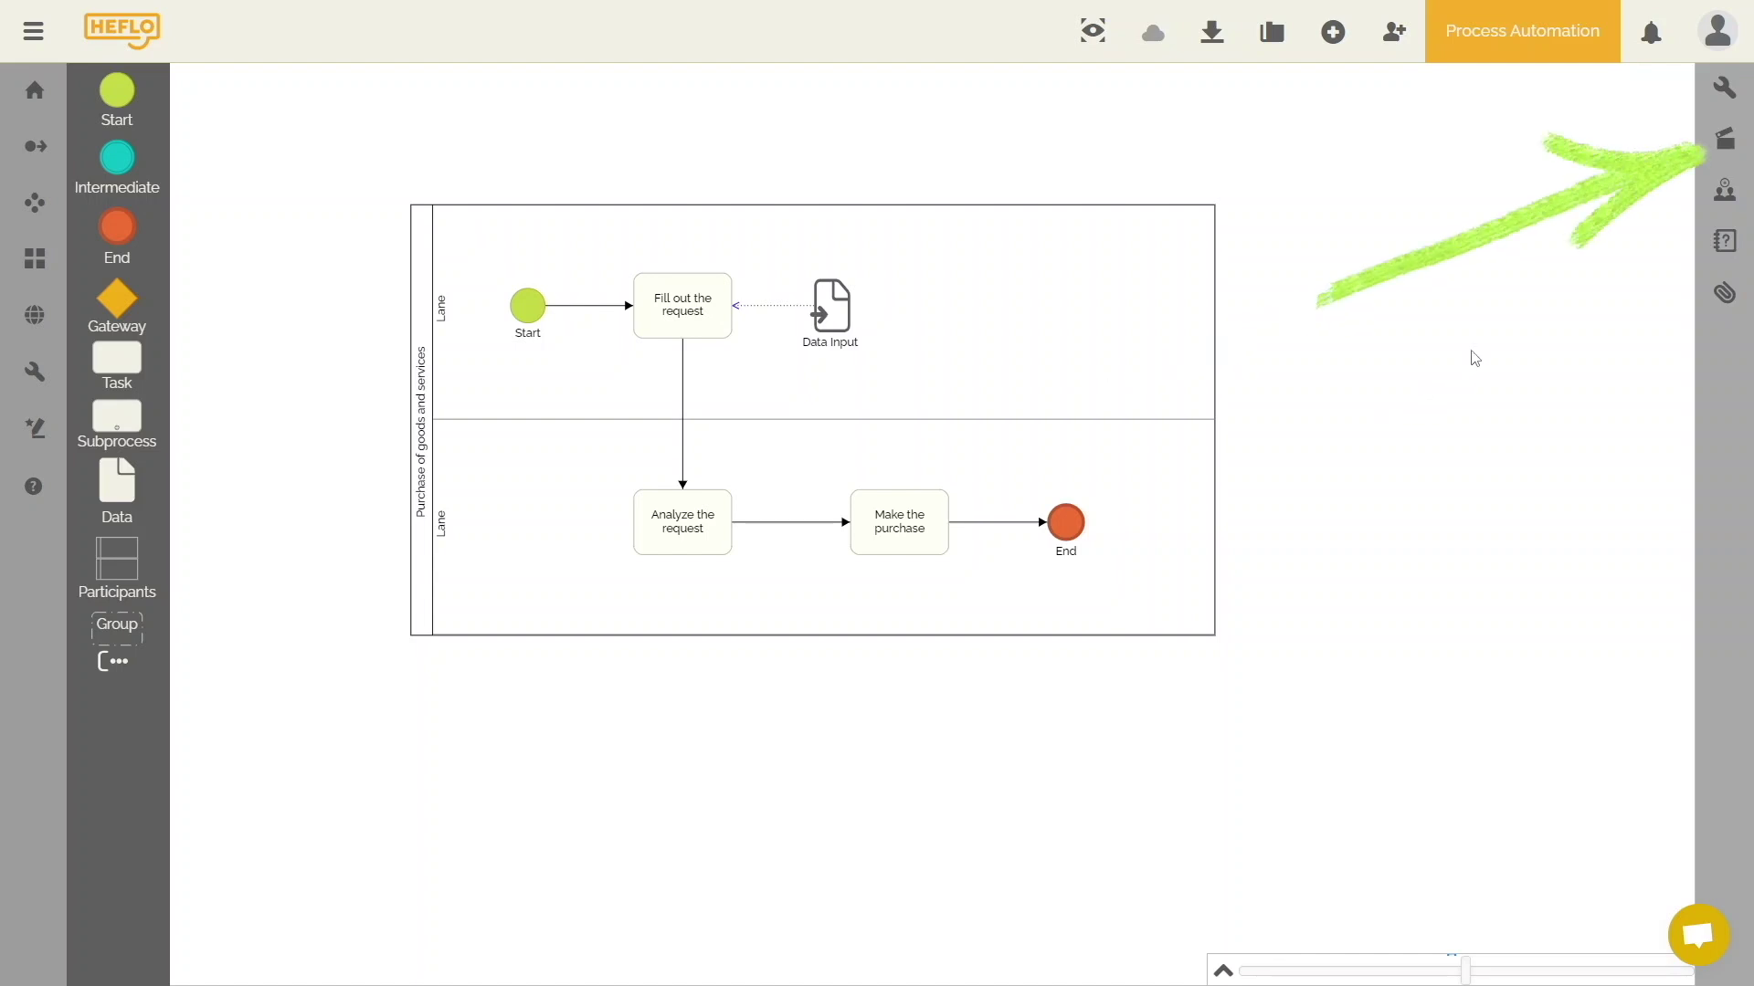
Try to publish the process automation, review the validation report, and close it.
left_click(1724, 139)
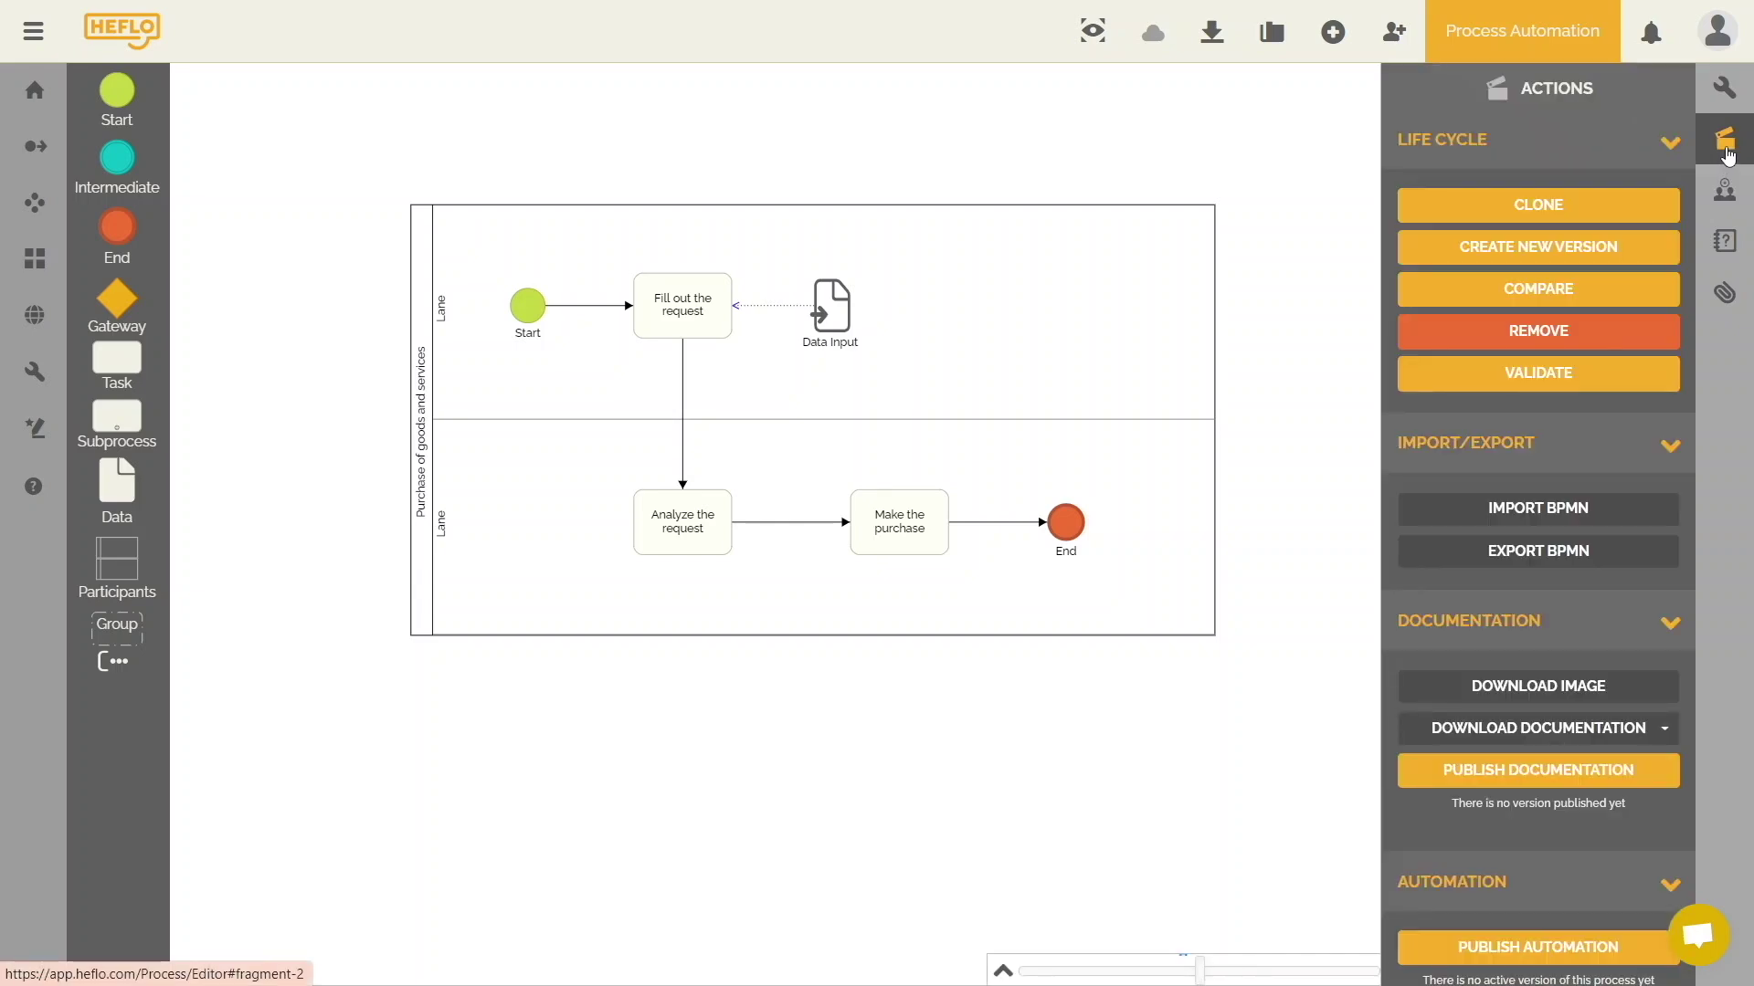
scroll(1635, 274, "down", 3)
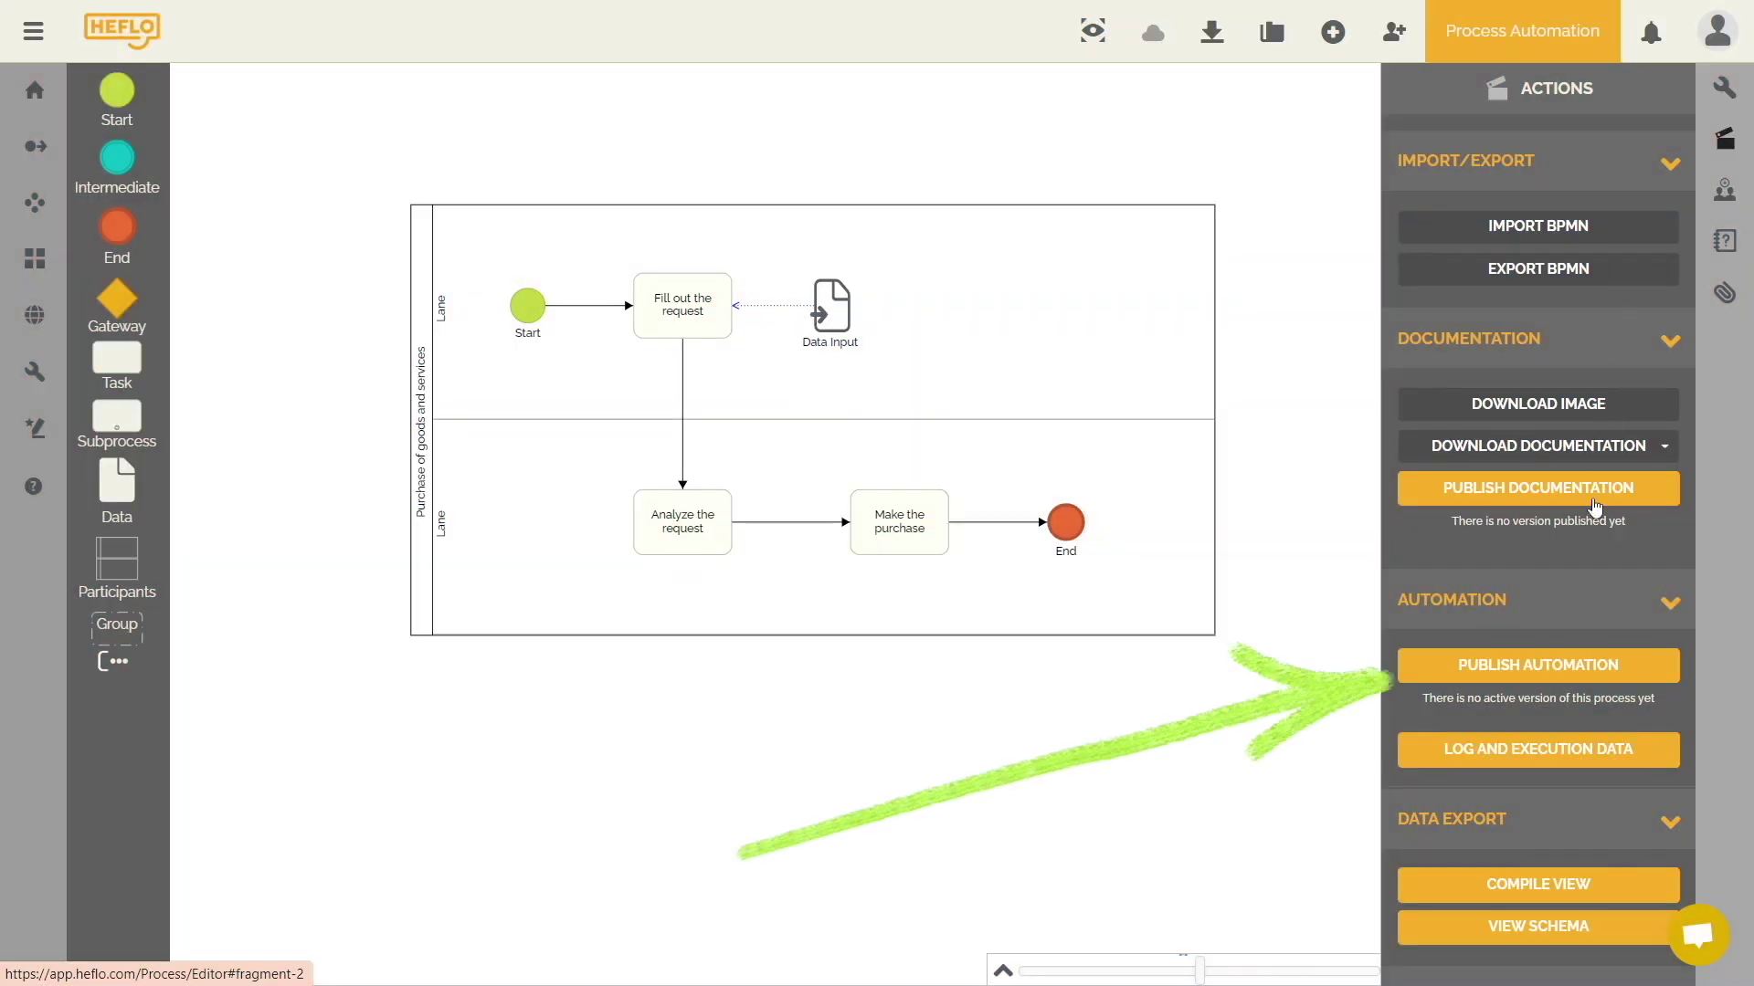
left_click(1541, 670)
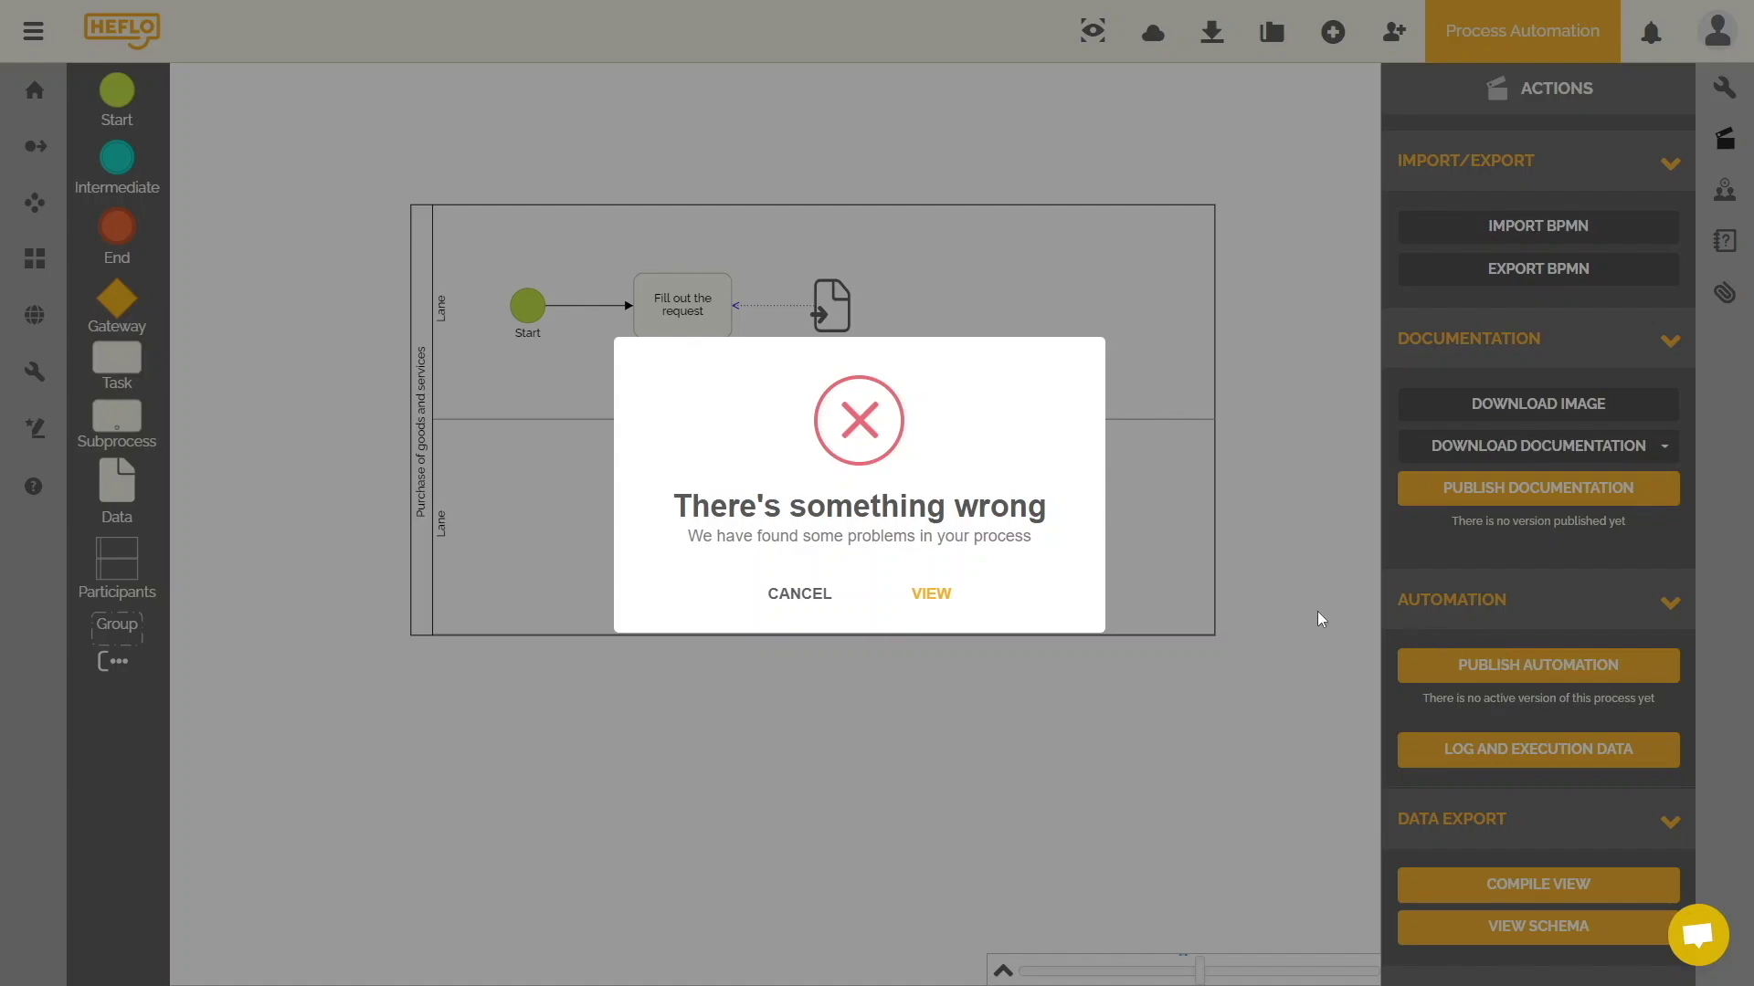
left_click(933, 605)
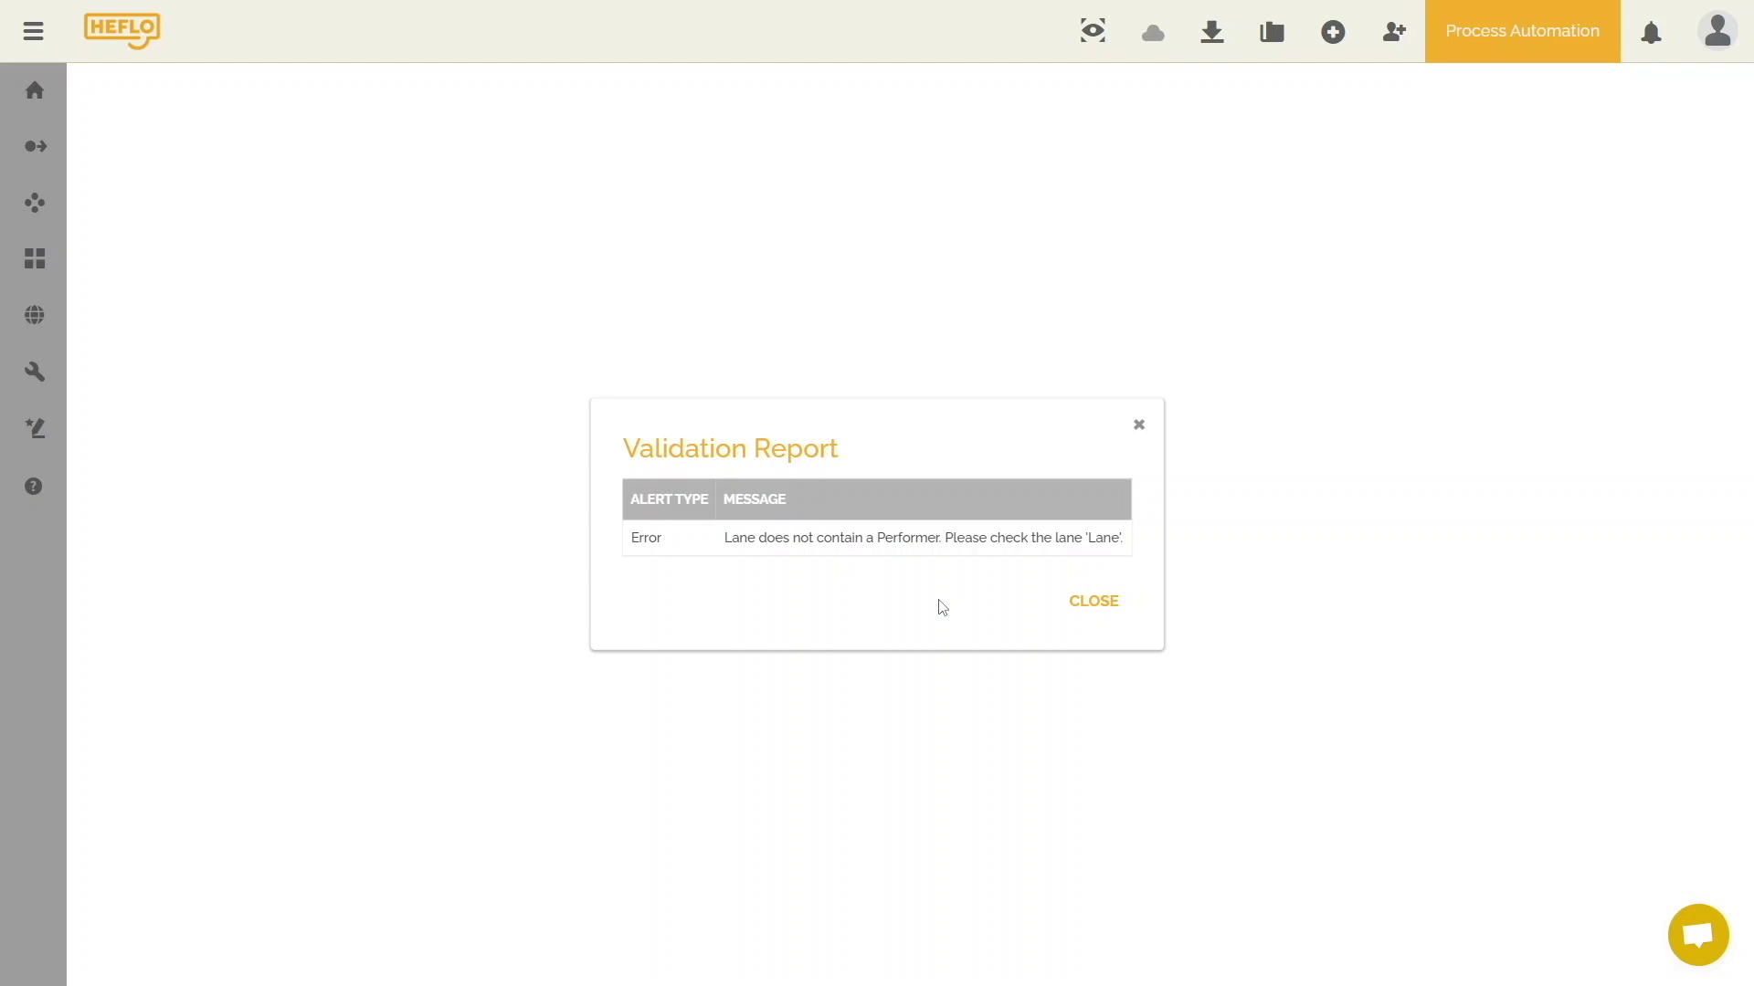
left_click(1139, 426)
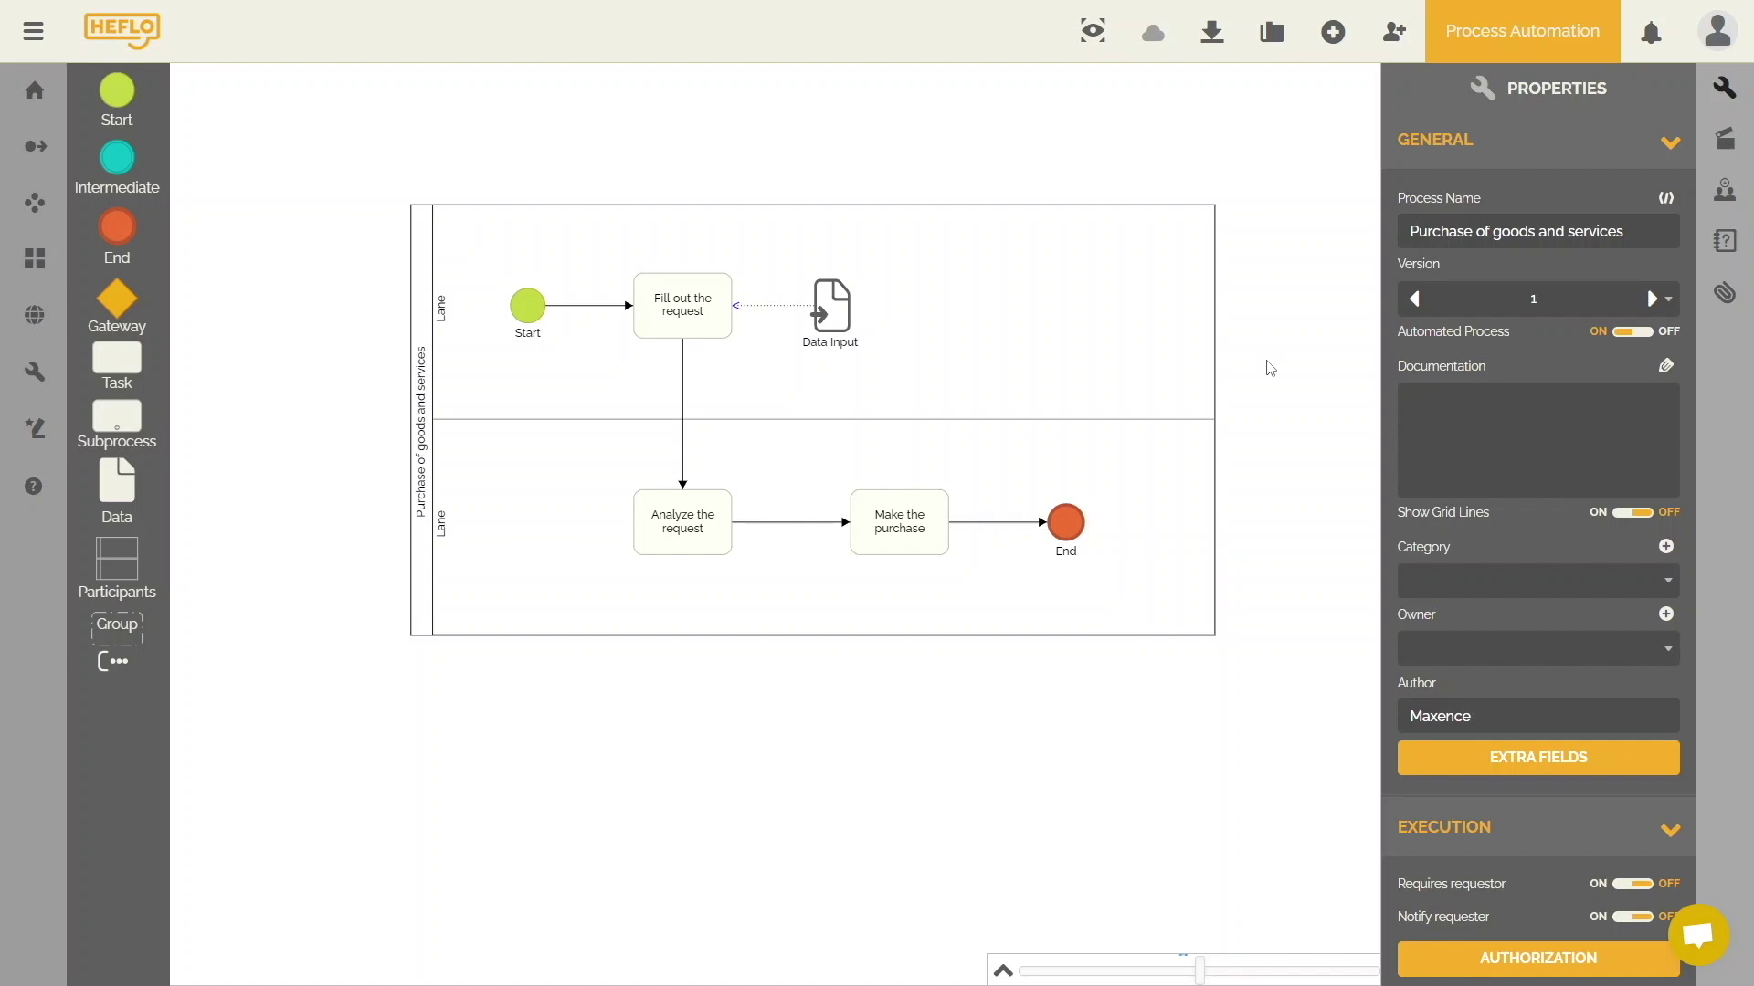
Add a new participant "Requesters" of type Everyone as the performer of the lane containing "Fill out the request".
left_click(1081, 324)
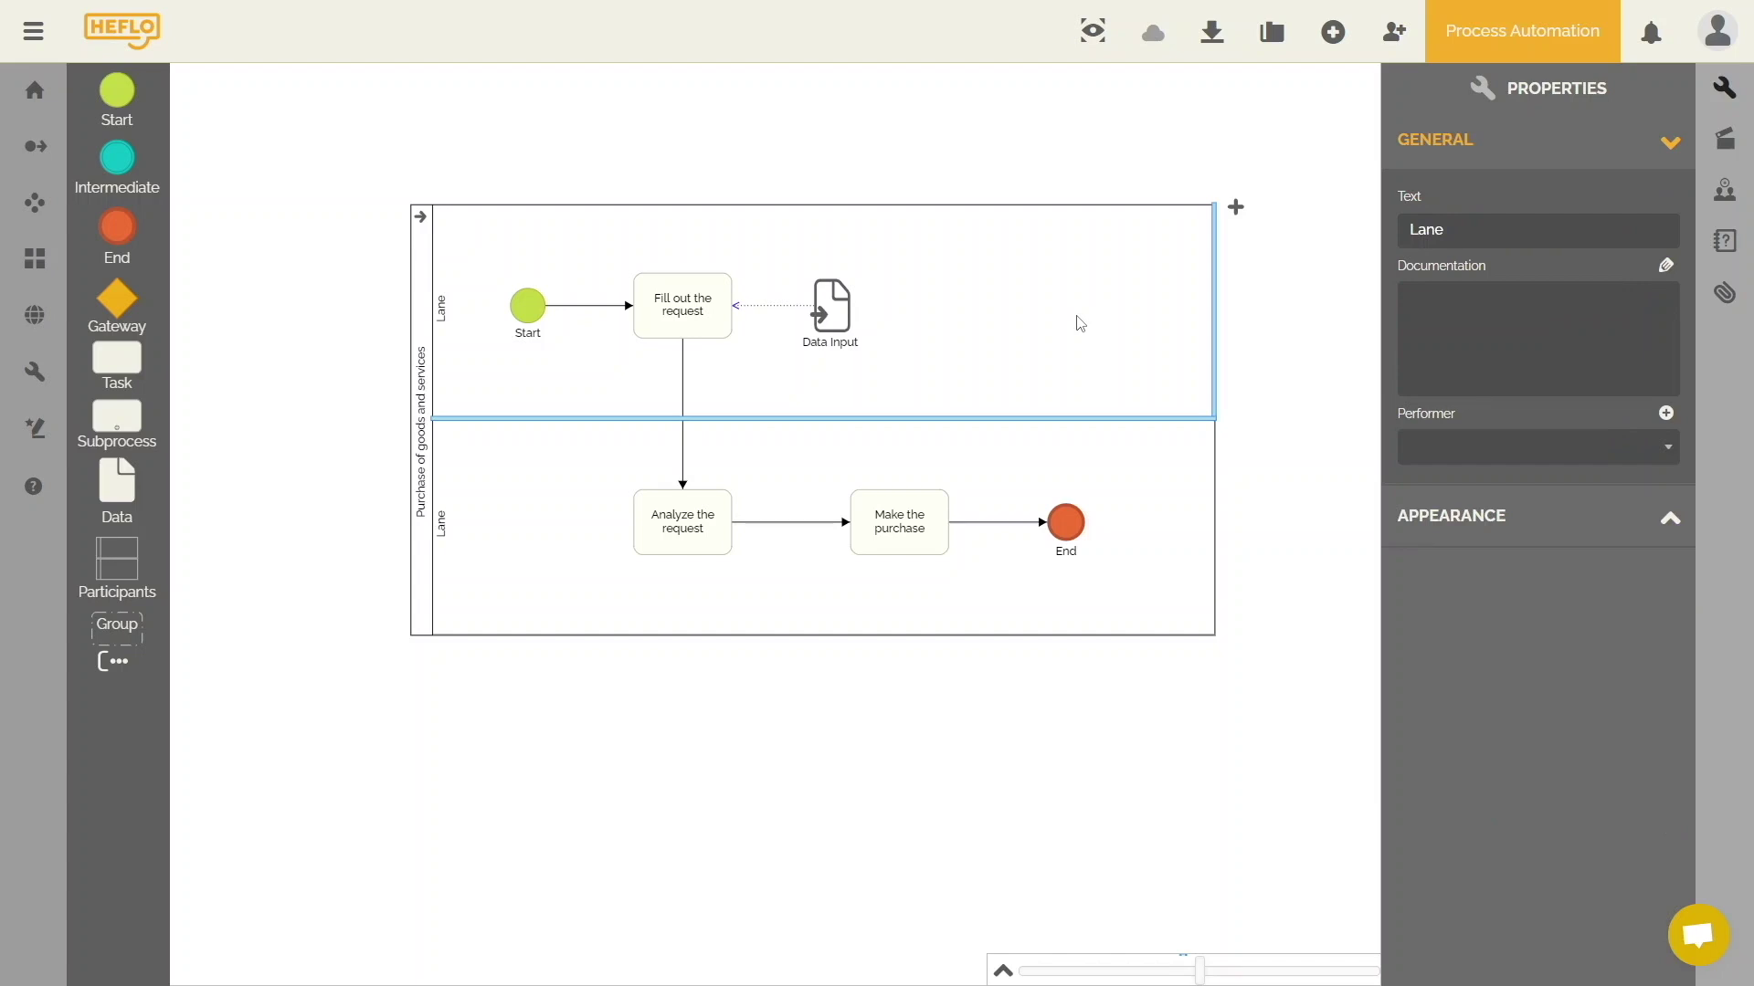
left_click(1739, 97)
left_click(1739, 97)
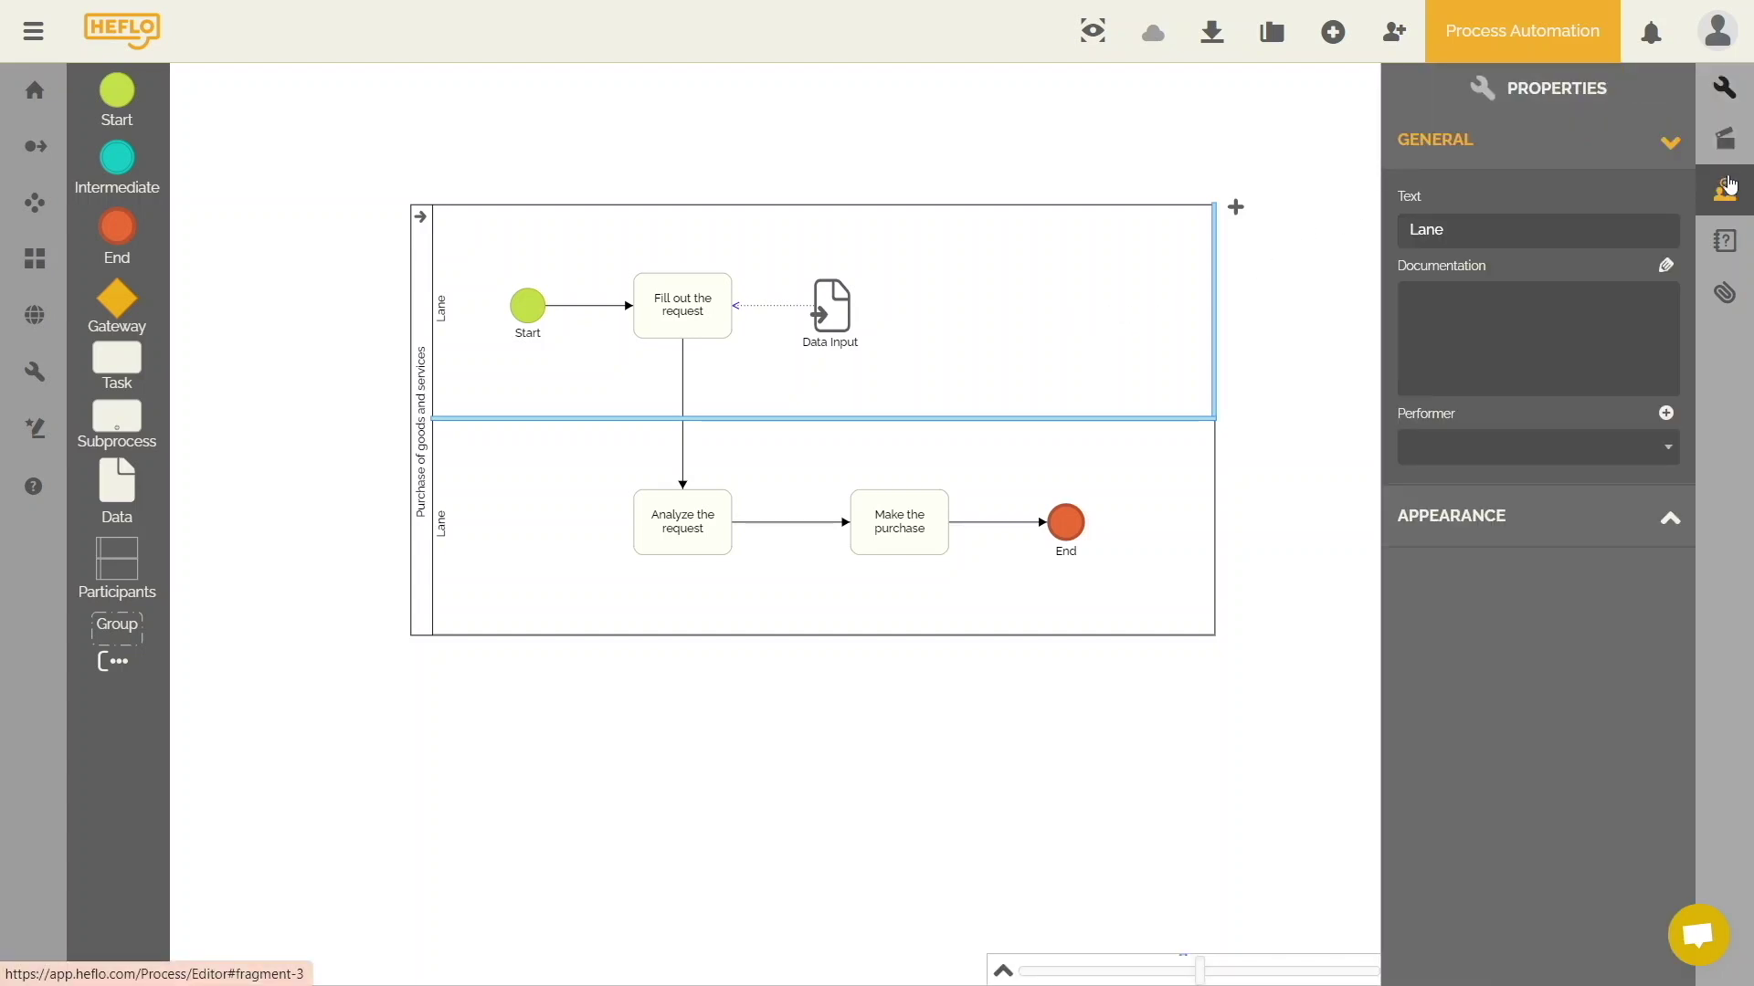
left_click(1668, 448)
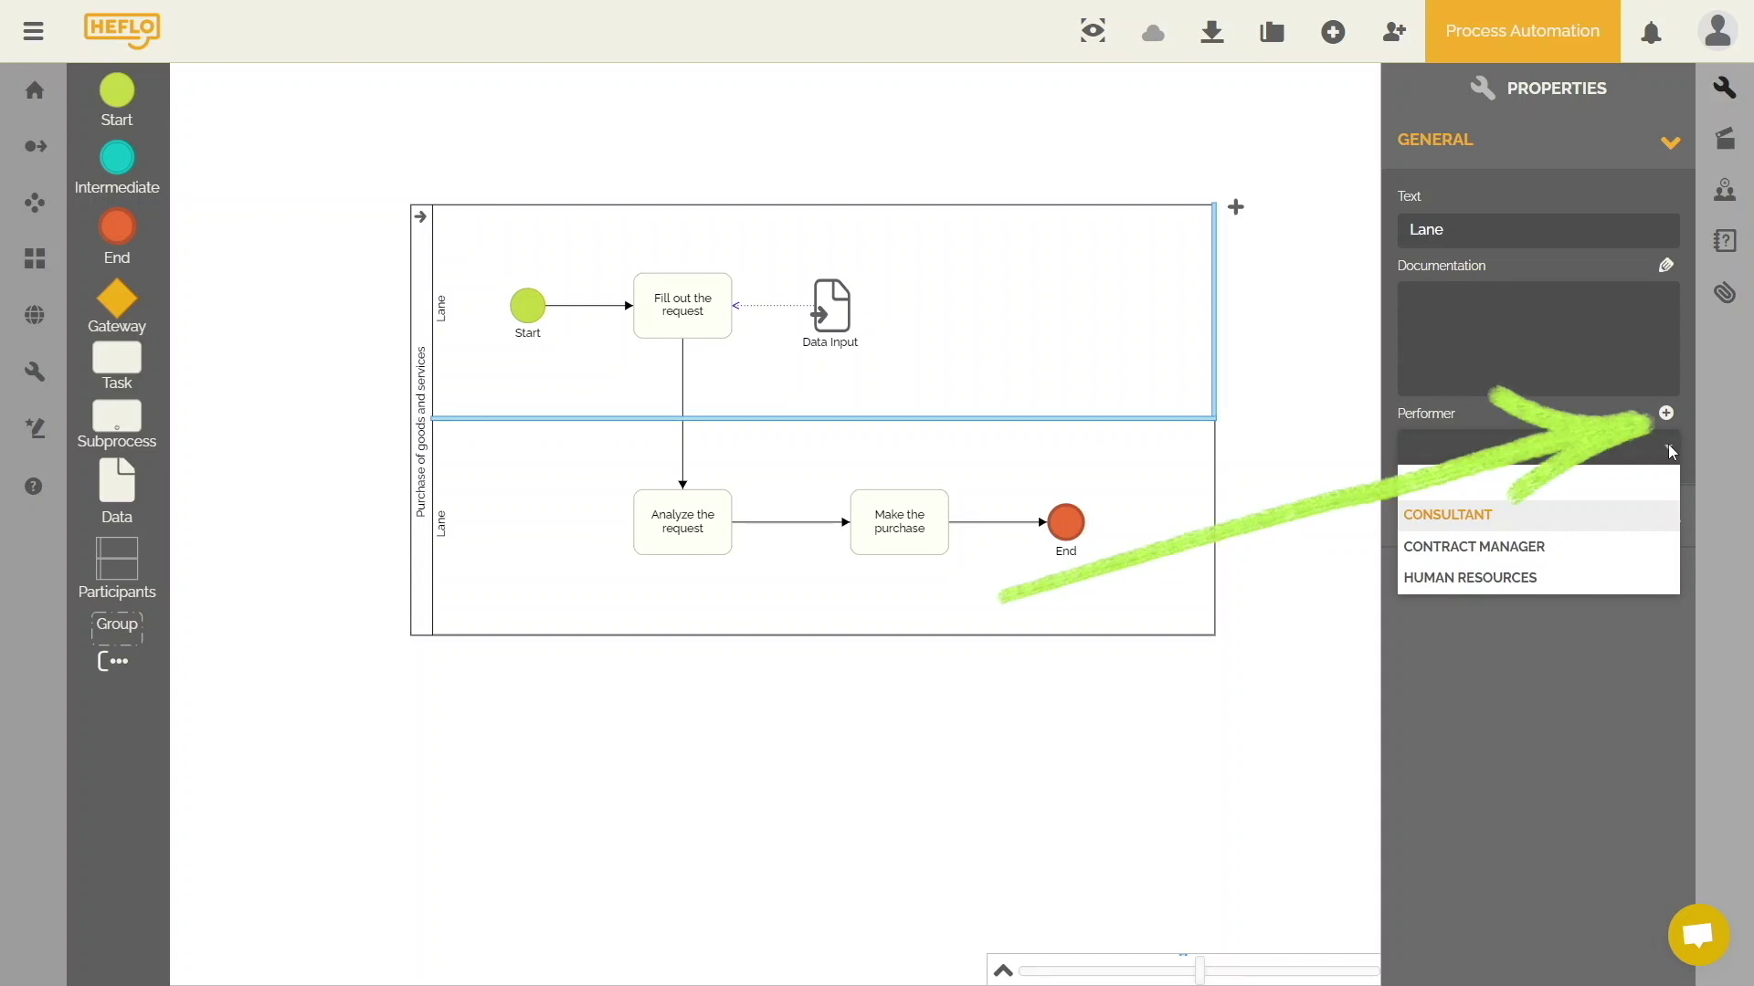
left_click(1666, 414)
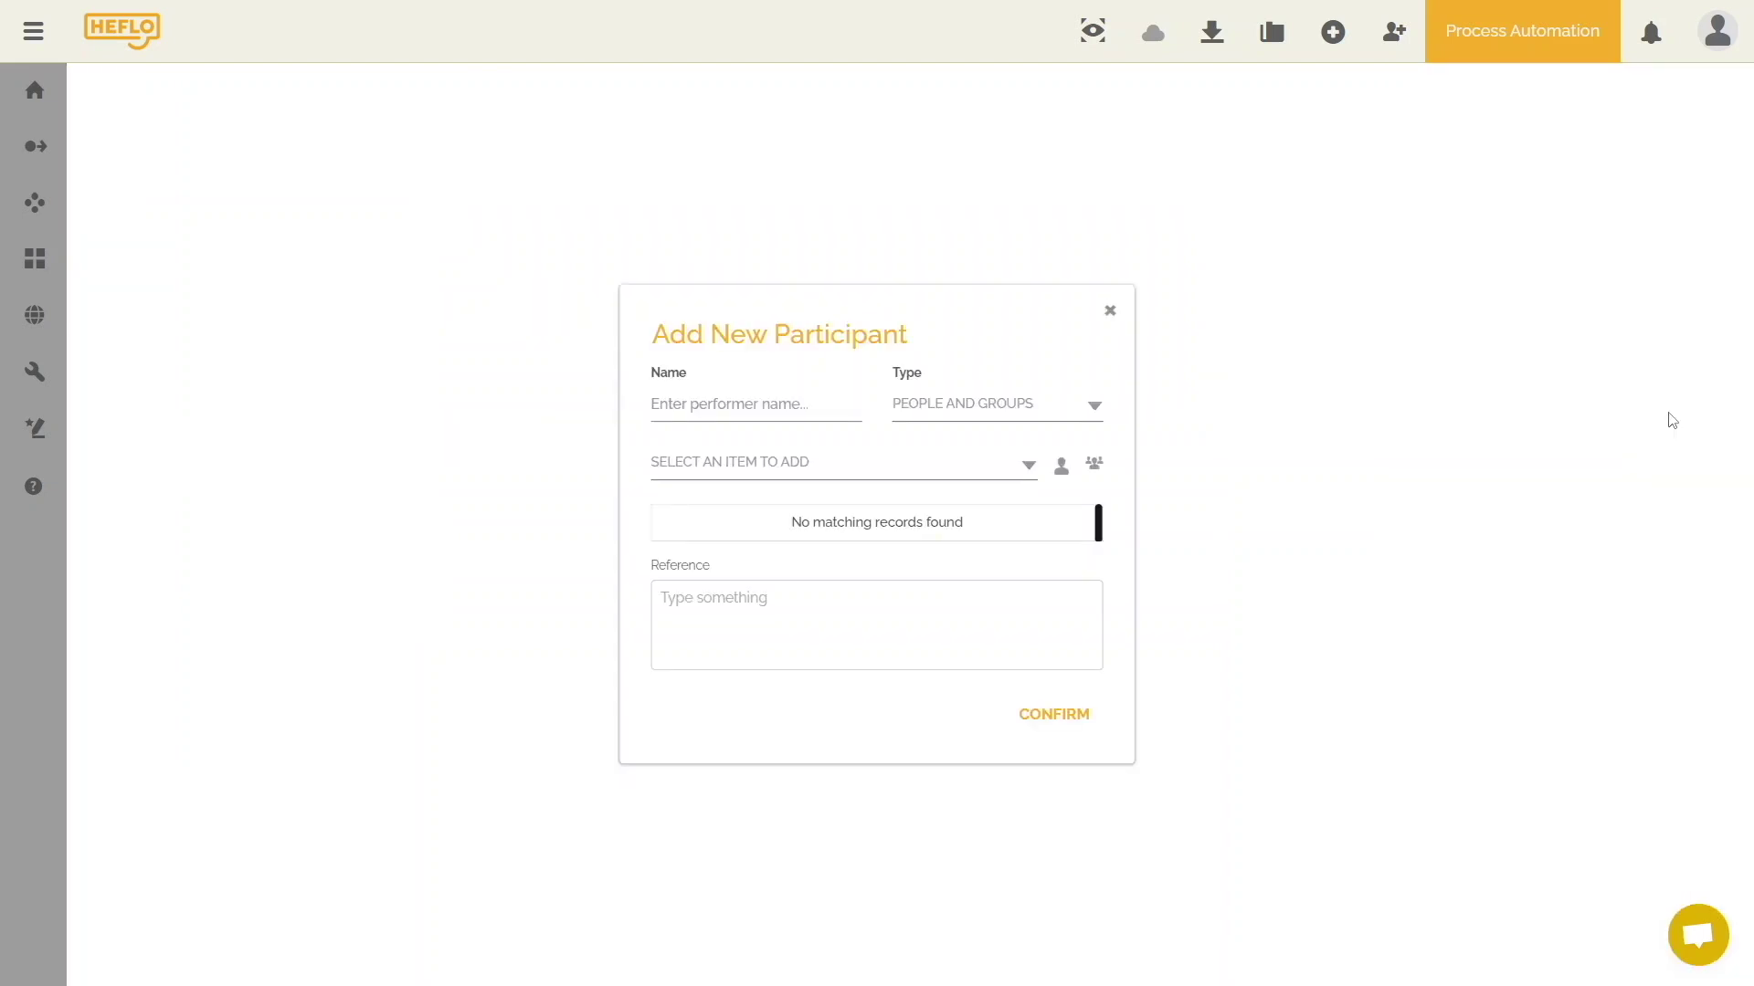
left_click(676, 403)
type("Requesters")
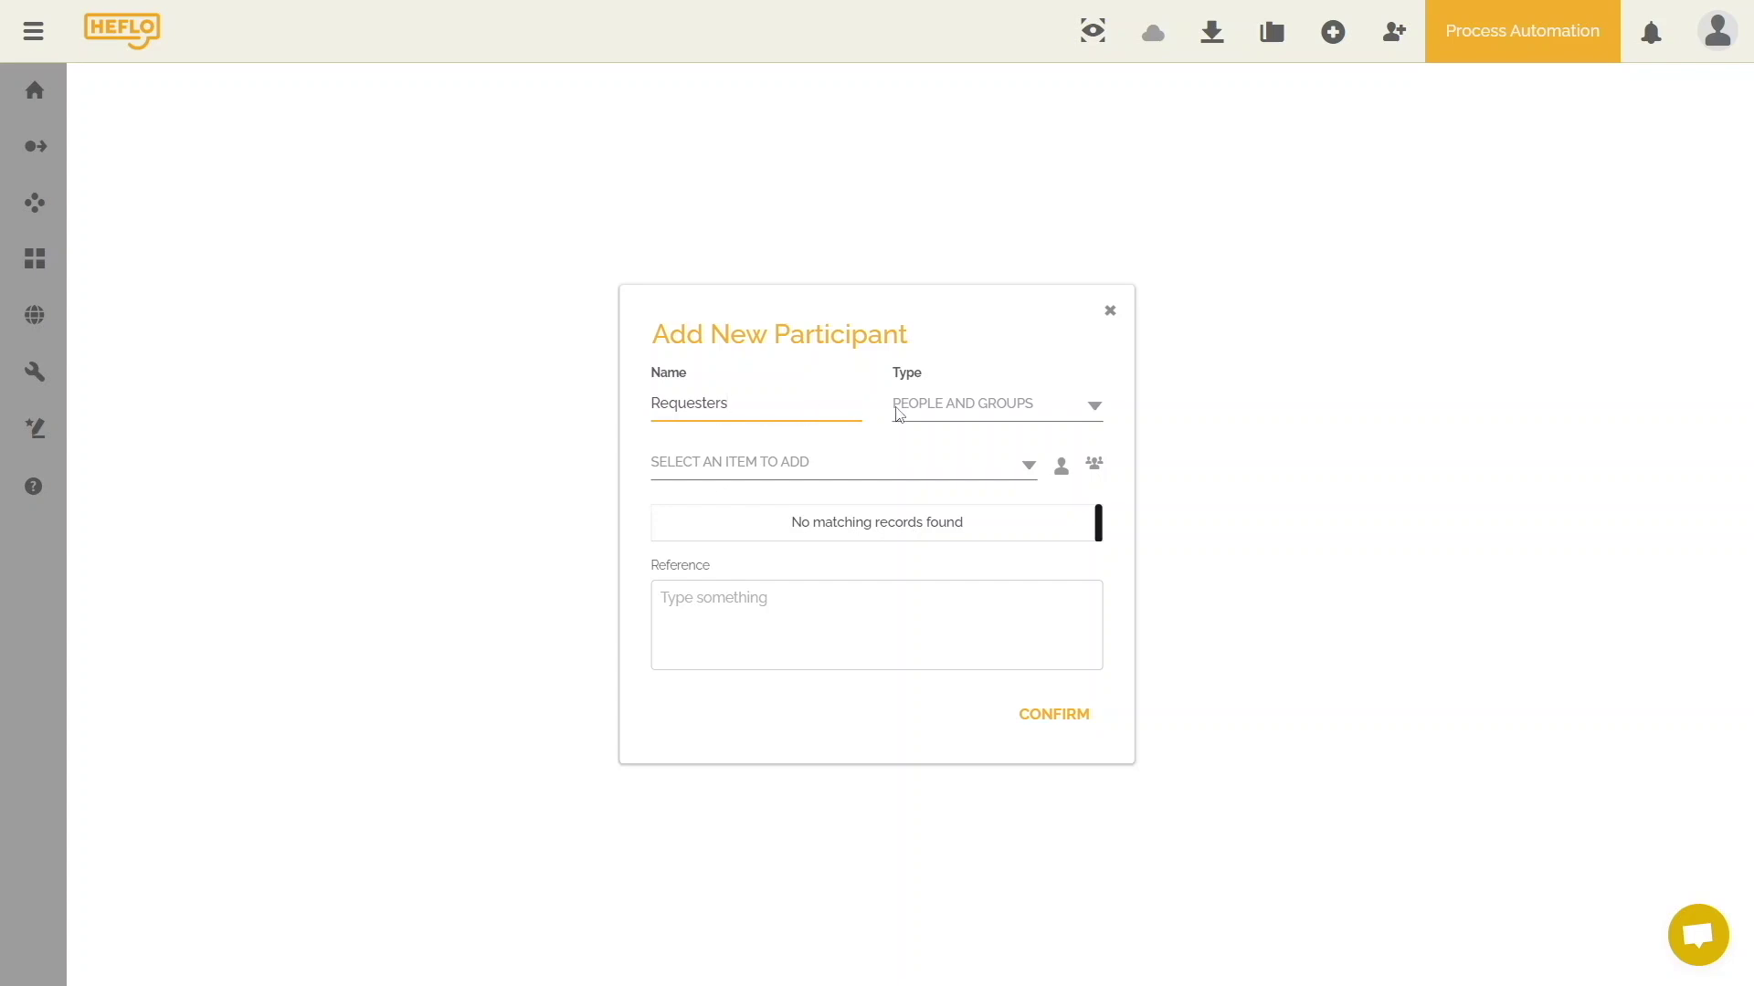
left_click(985, 405)
scroll(974, 469, "down", 1)
left_click(973, 610)
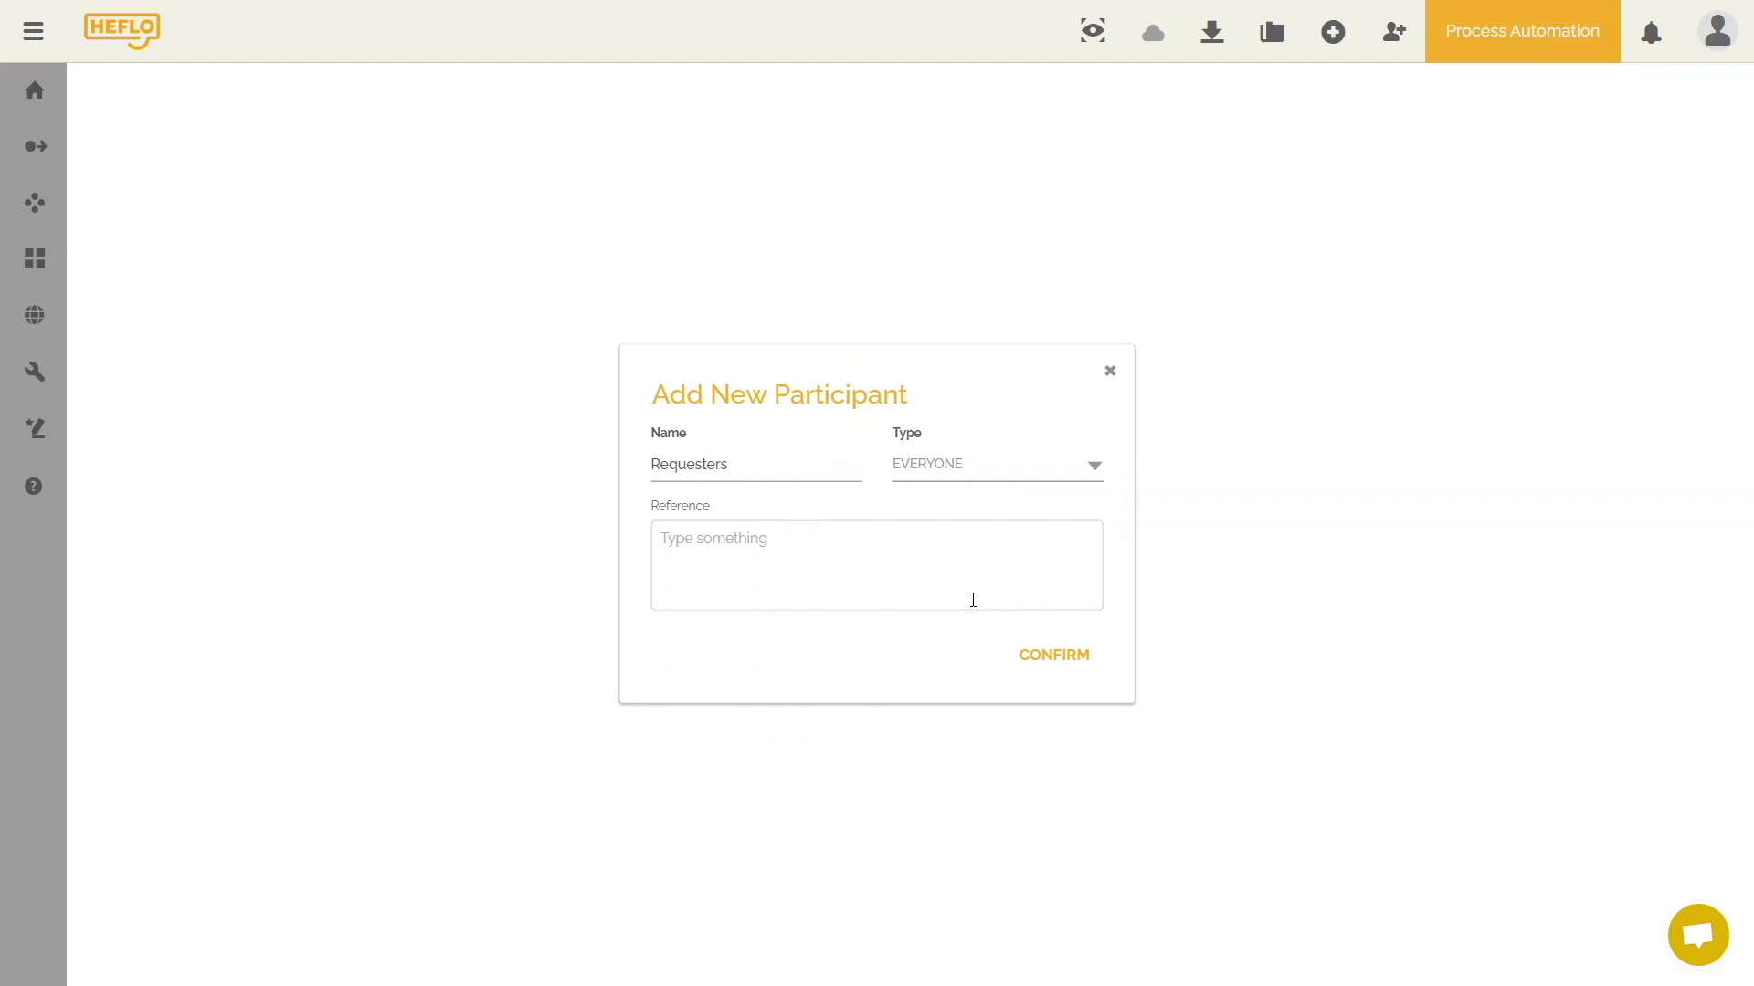
left_click(1094, 667)
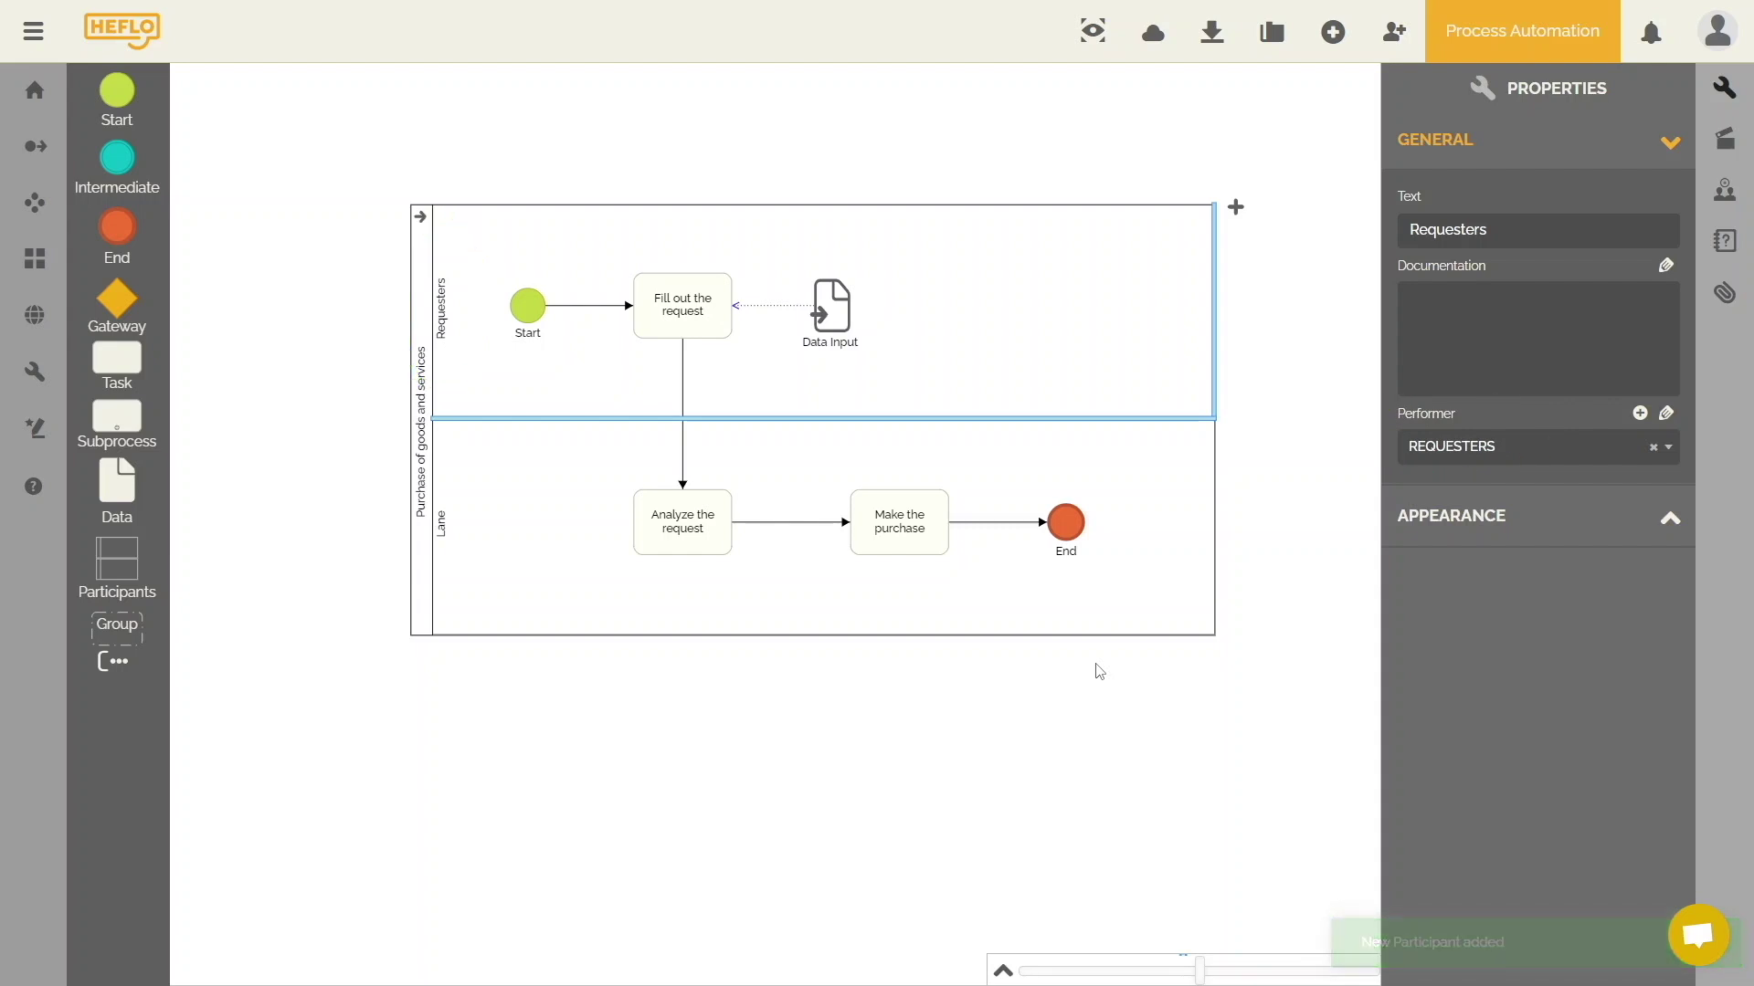
Start a new performer named "Purchasers" of type People and Groups for the lane containing "Analyze the request".
left_click(1064, 618)
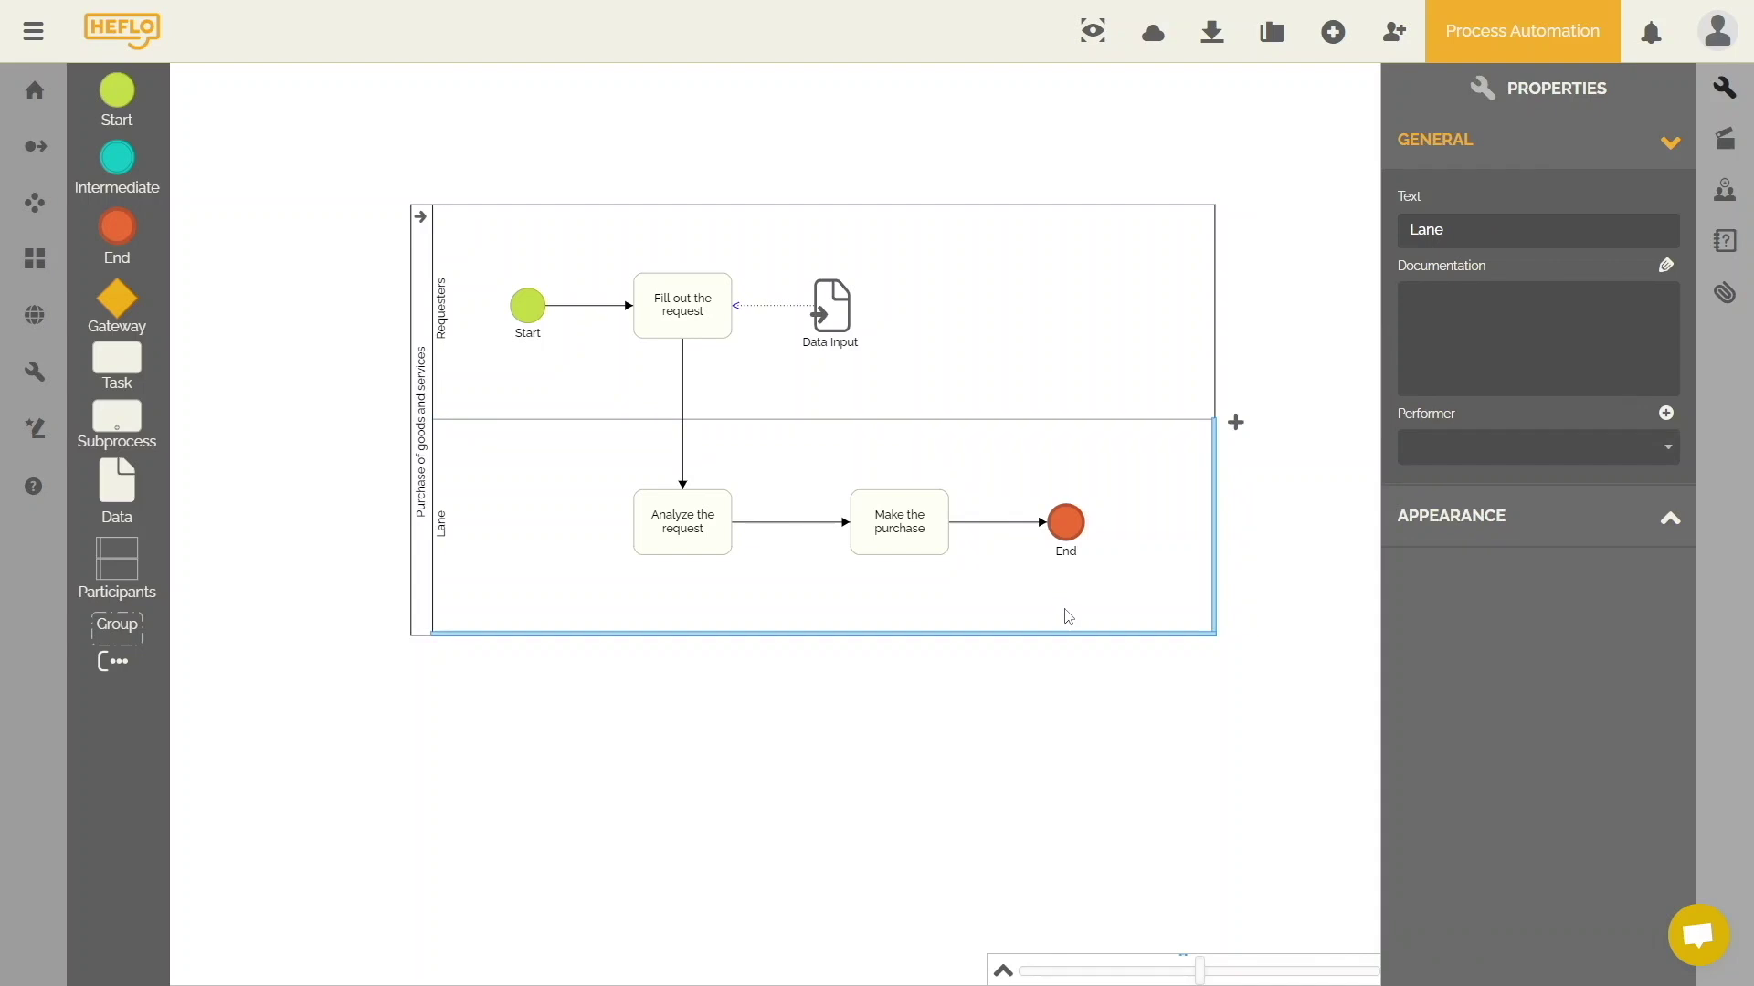
left_click(1665, 414)
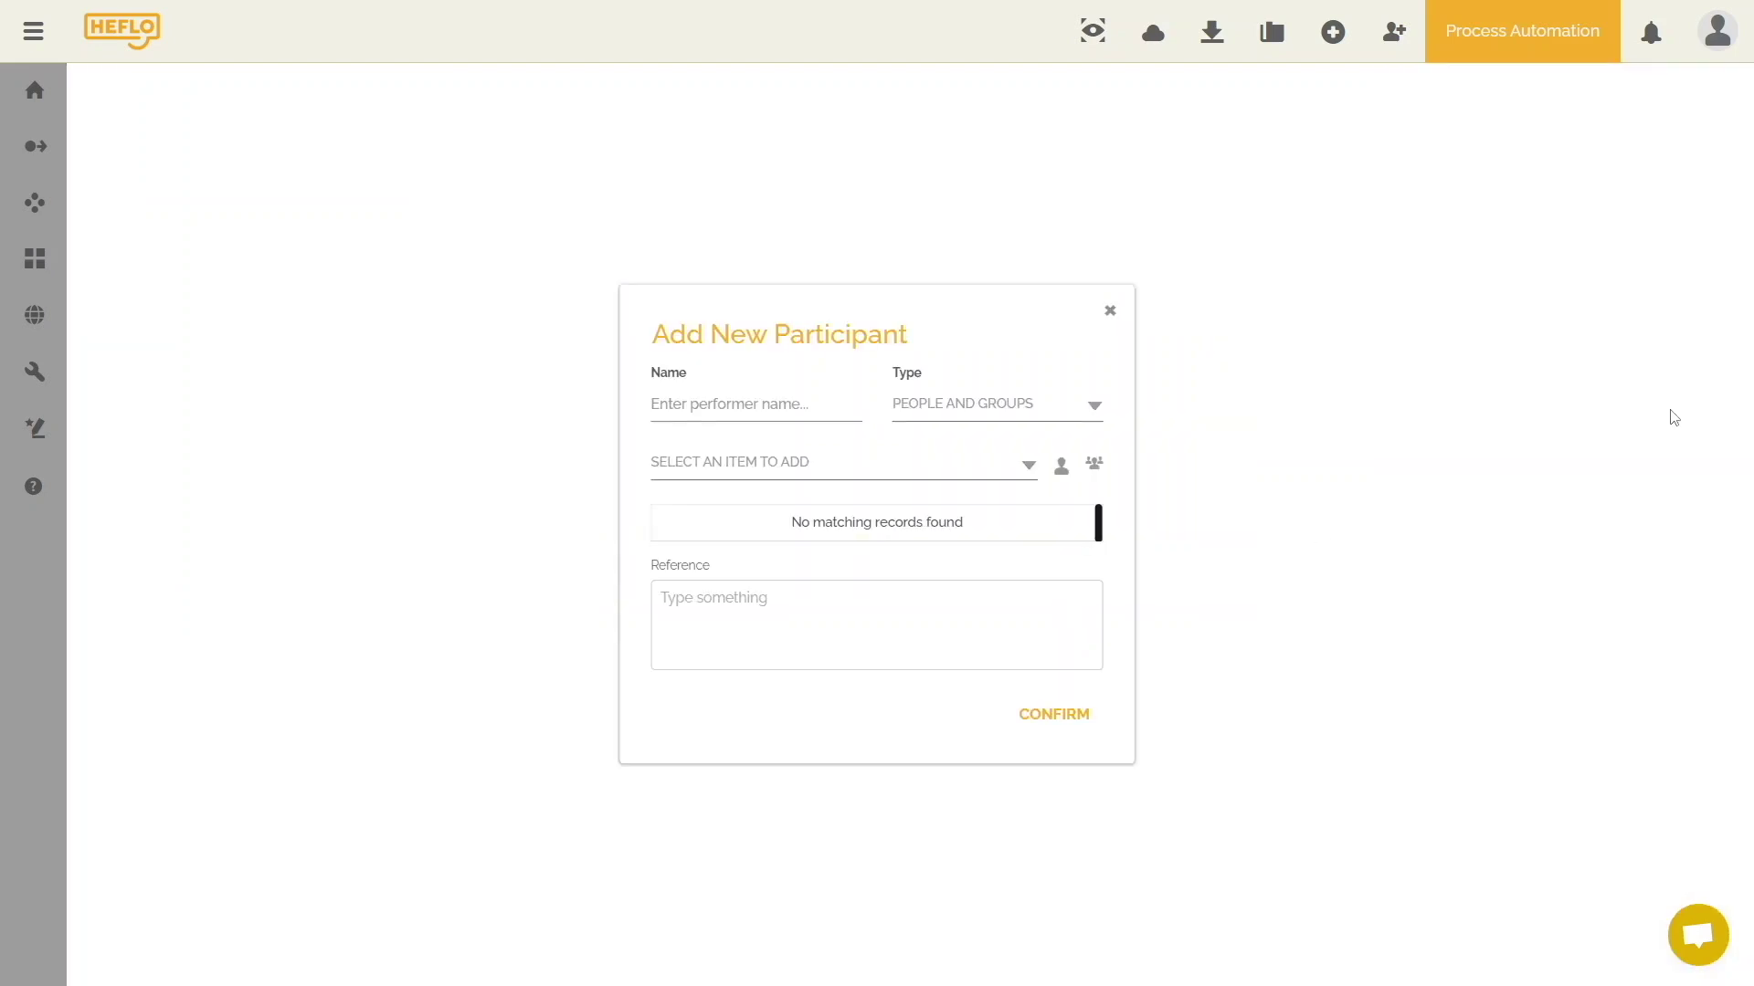
left_click(812, 402)
type("Purchasers")
left_click(945, 404)
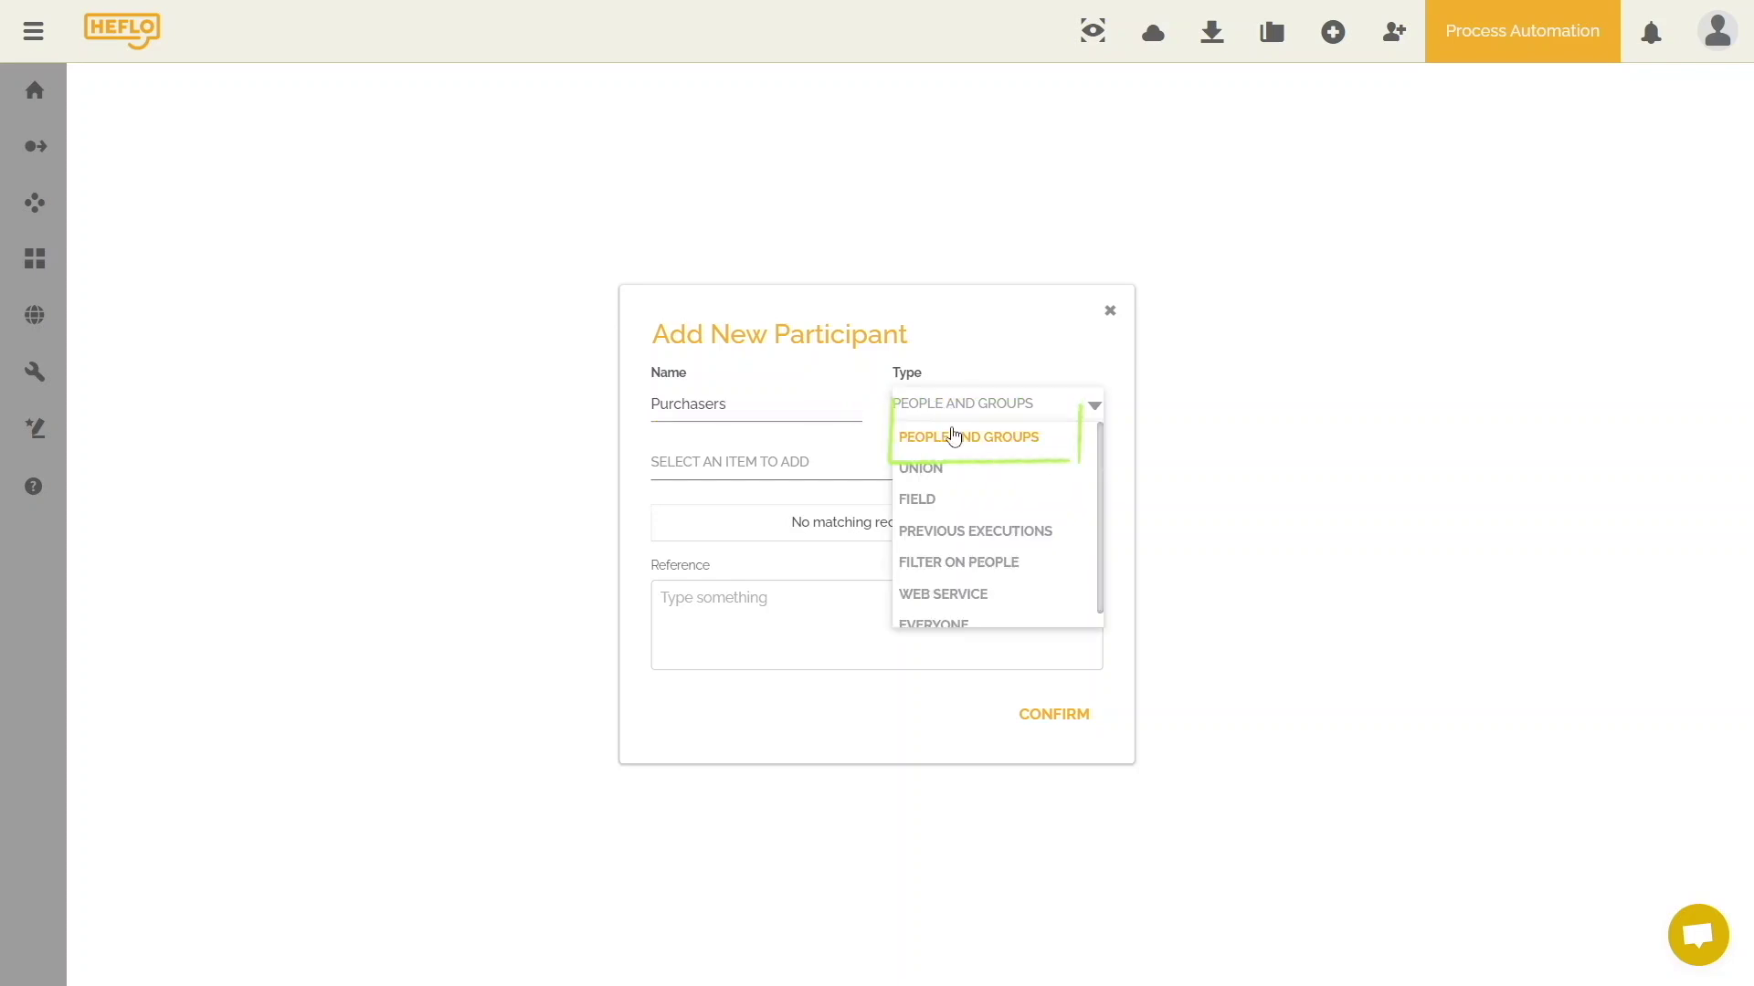
left_click(952, 438)
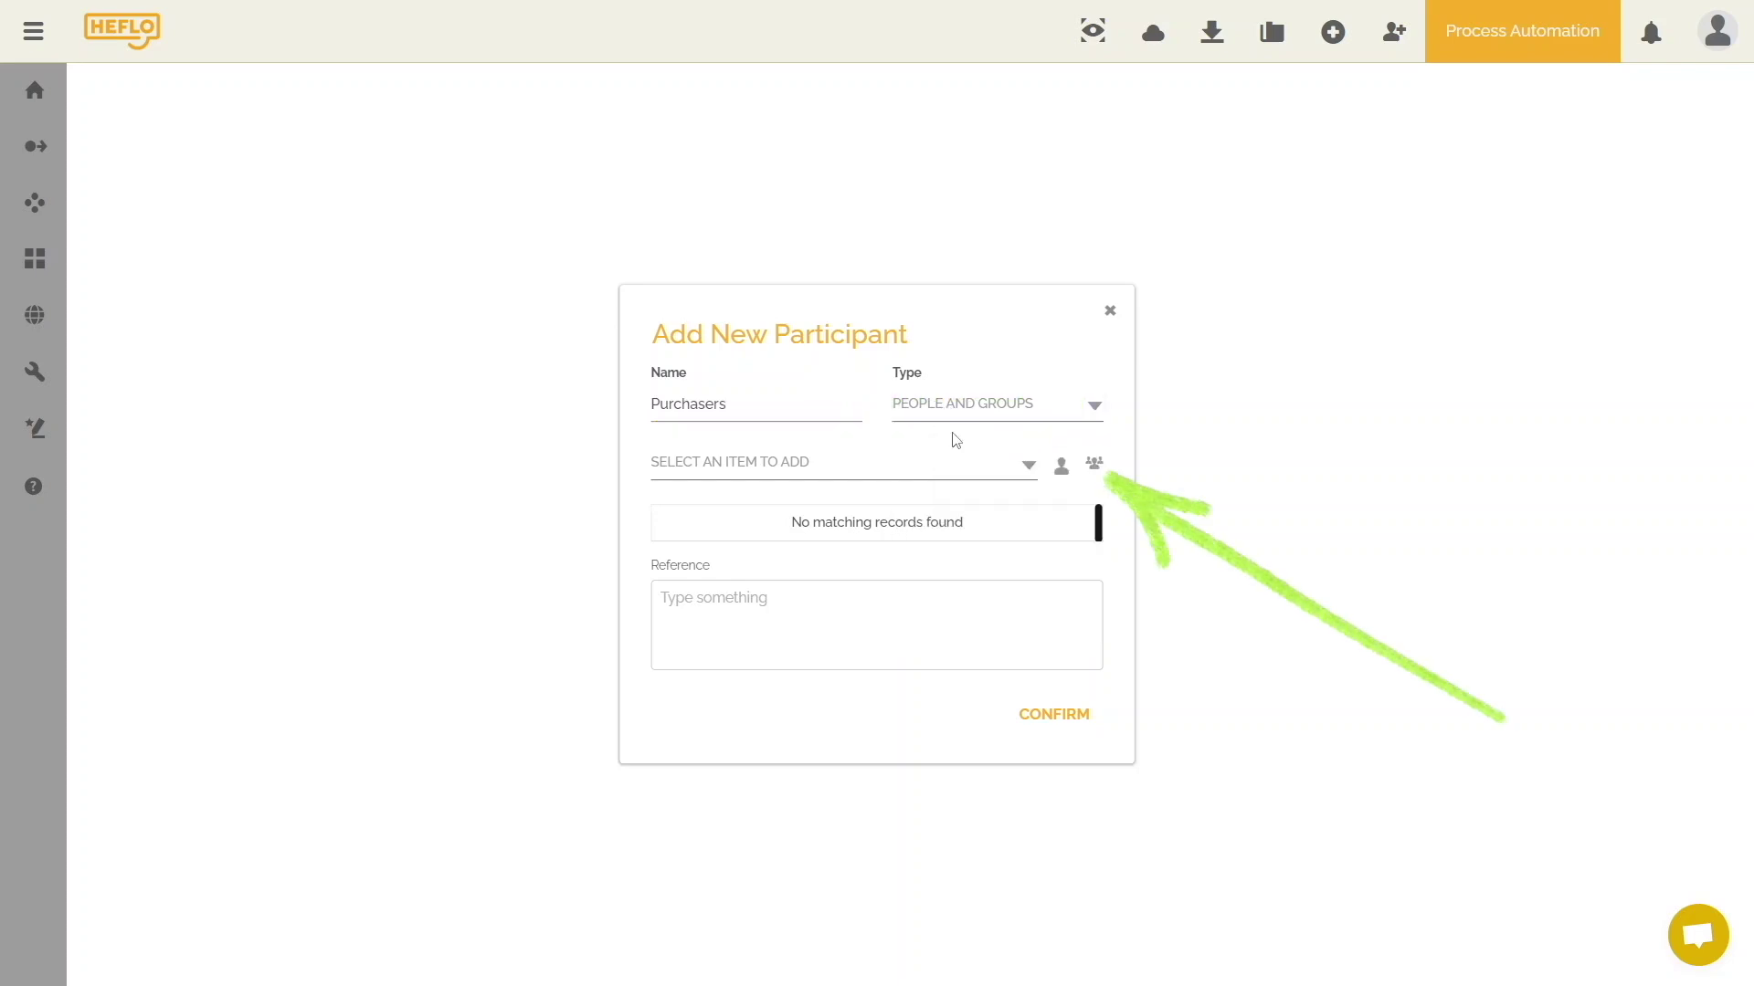
Create and save a new group "Purchasers" with all the listed people as members.
left_click(1095, 465)
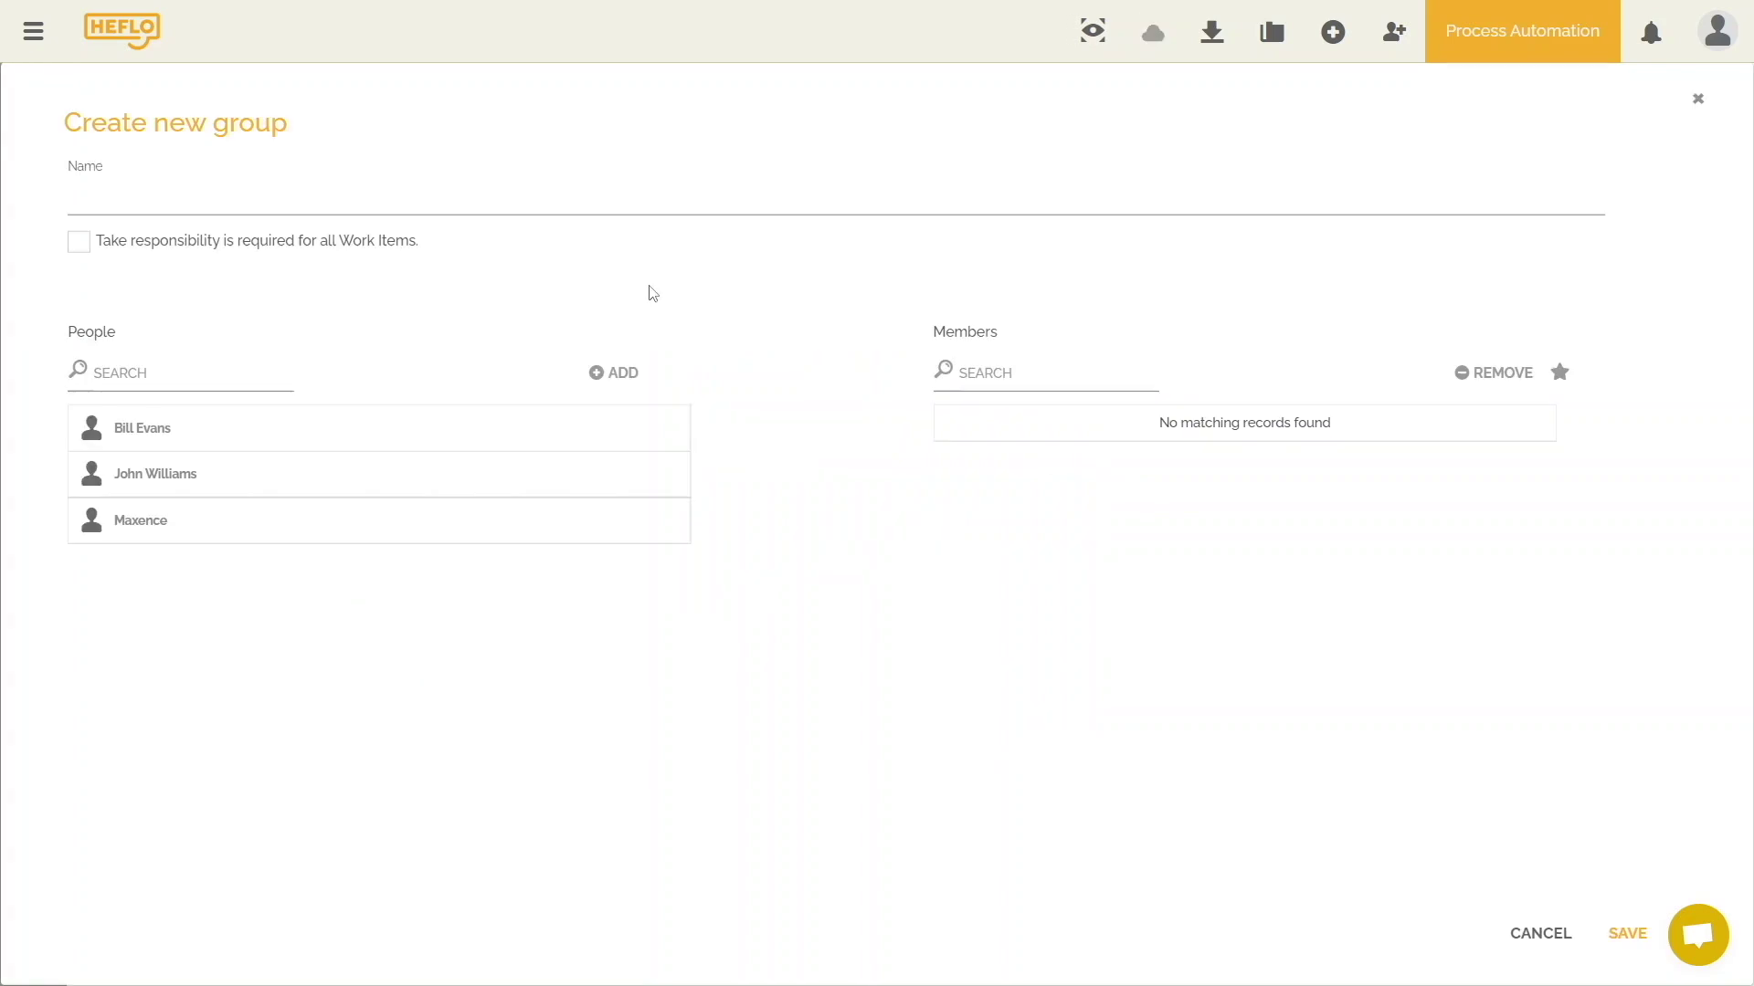
type("Purchasers")
left_click_drag(148, 454, 183, 531)
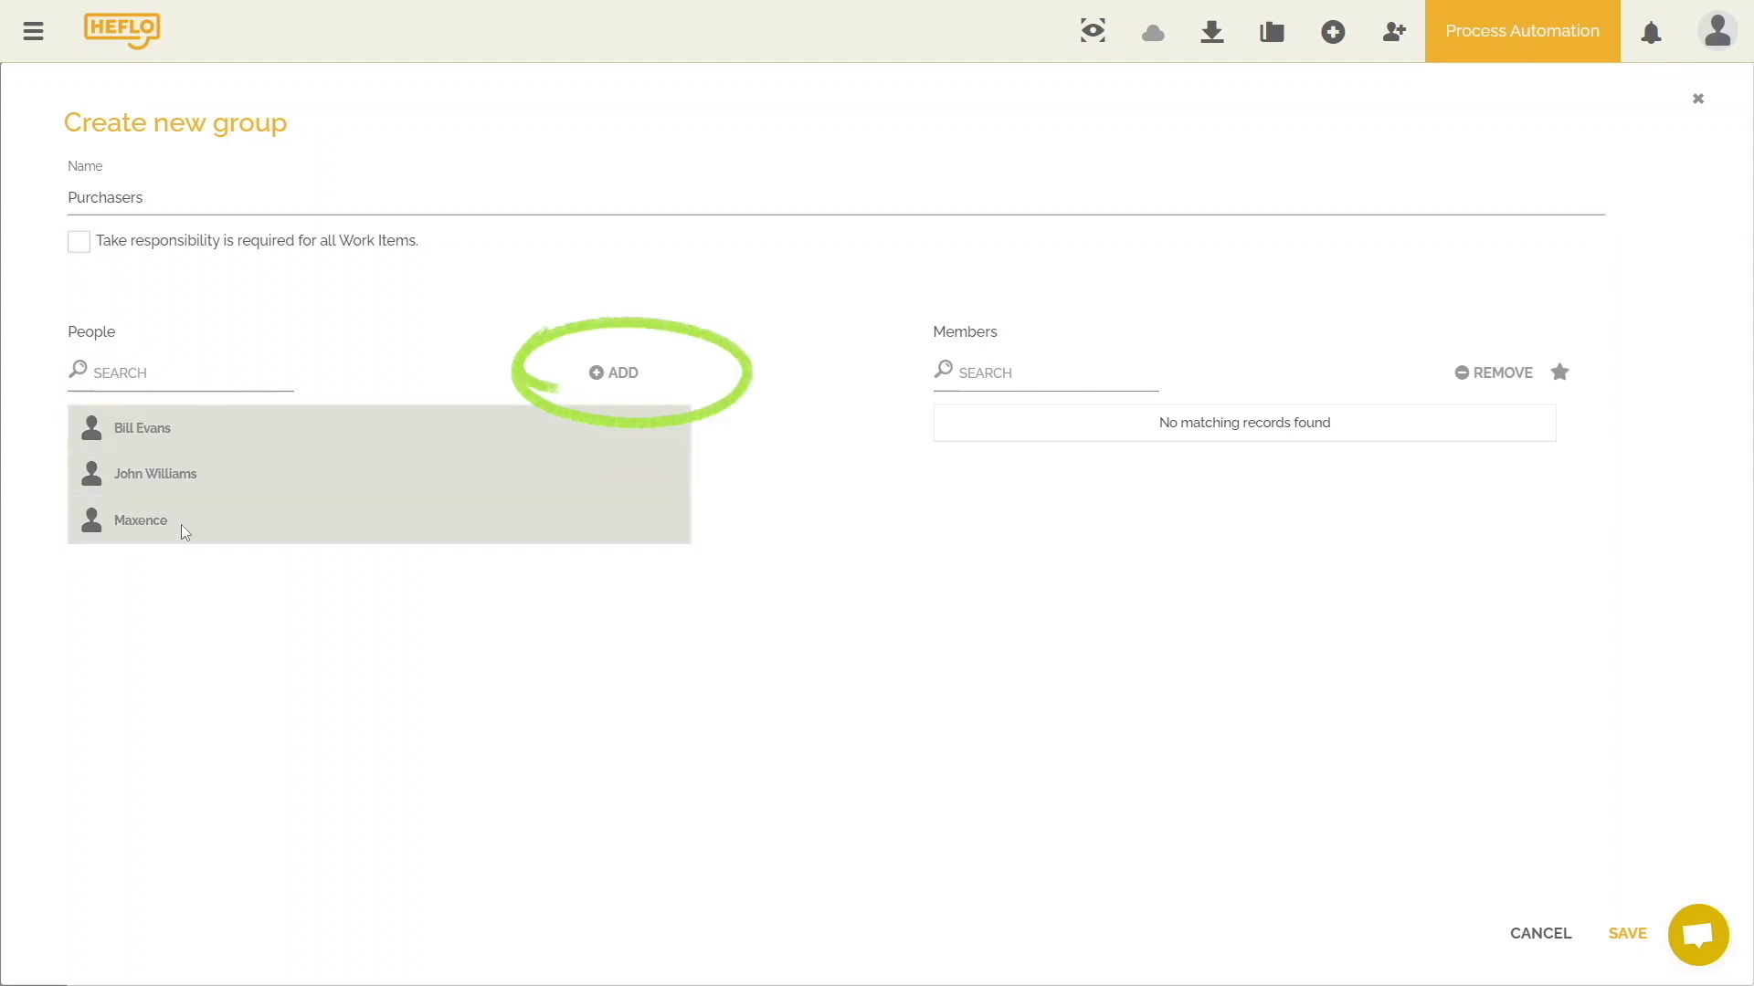
left_click(620, 376)
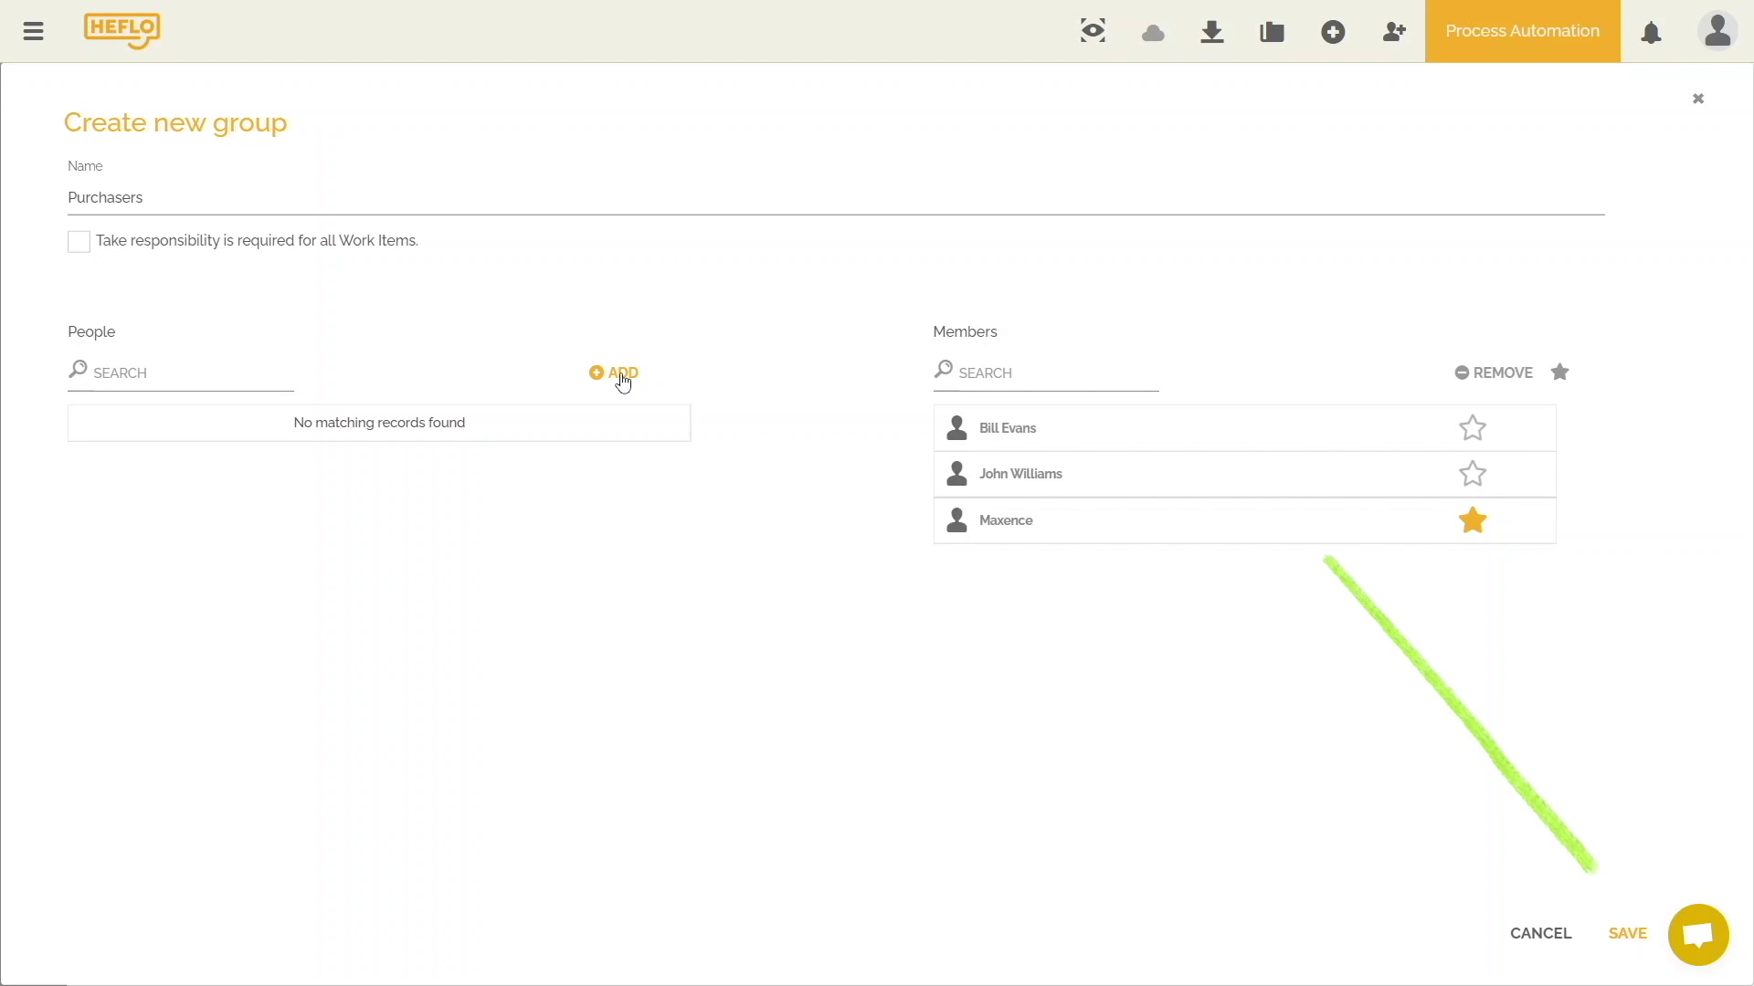
left_click(1628, 933)
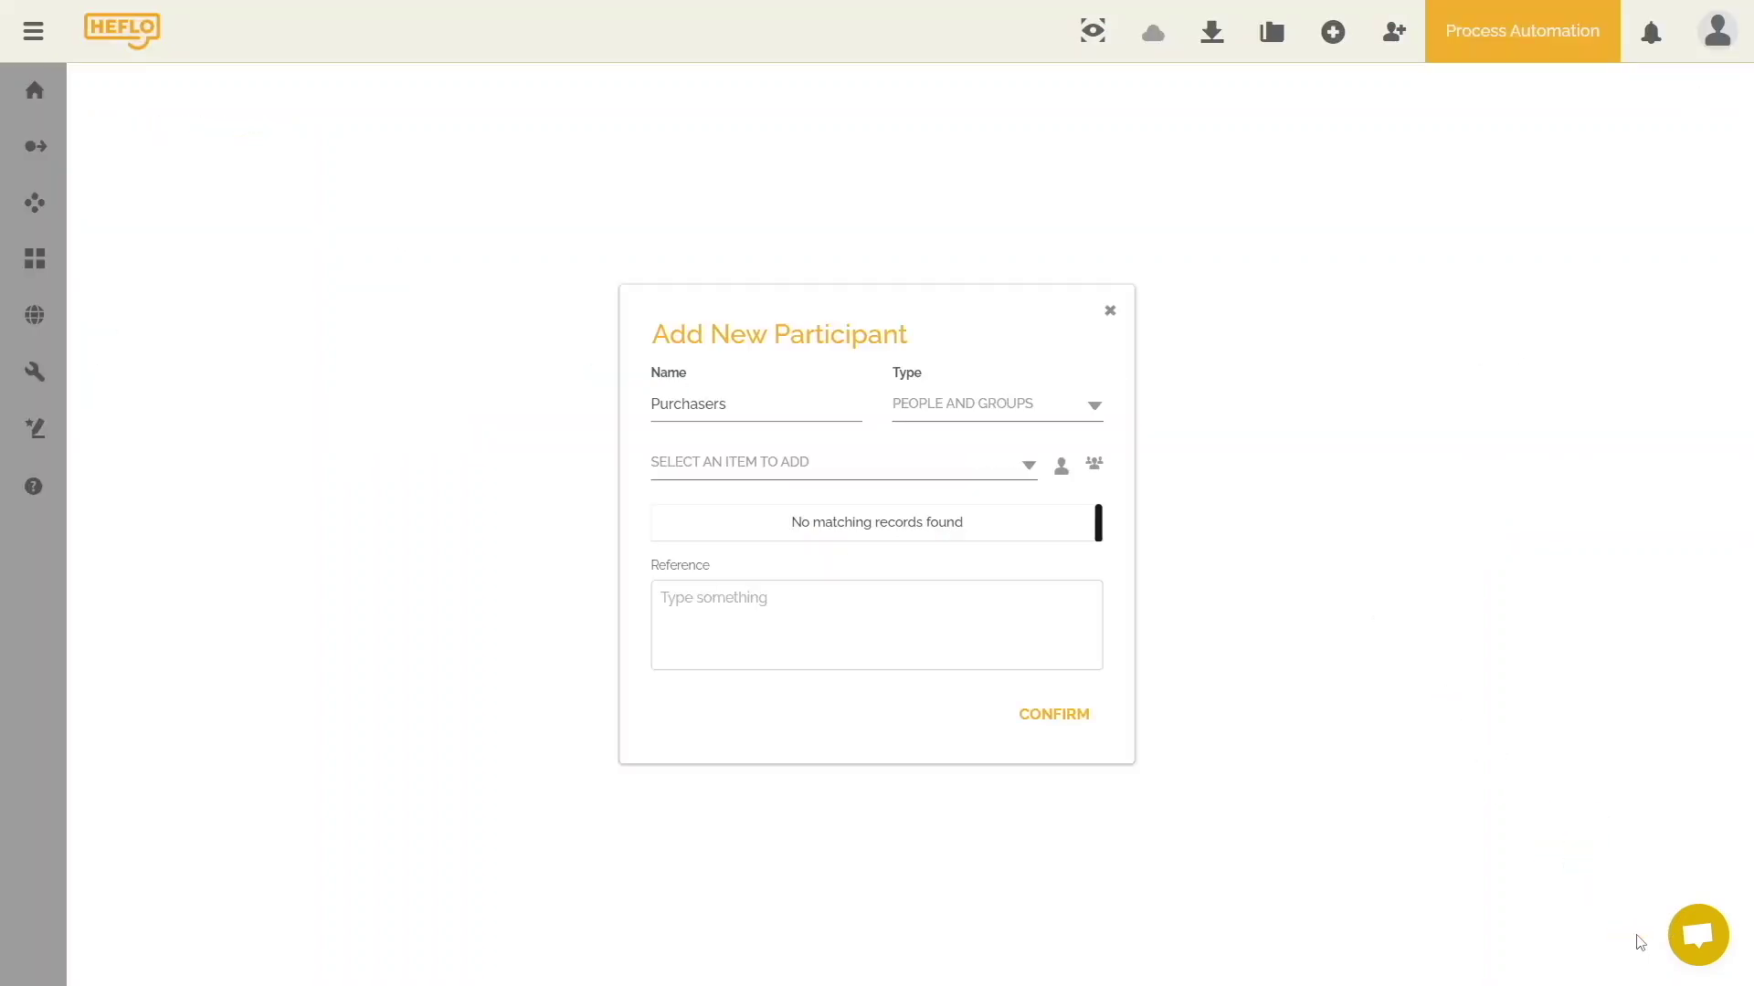
Add the Purchasers group to the new participant and confirm it as the lane's performer.
left_click(787, 462)
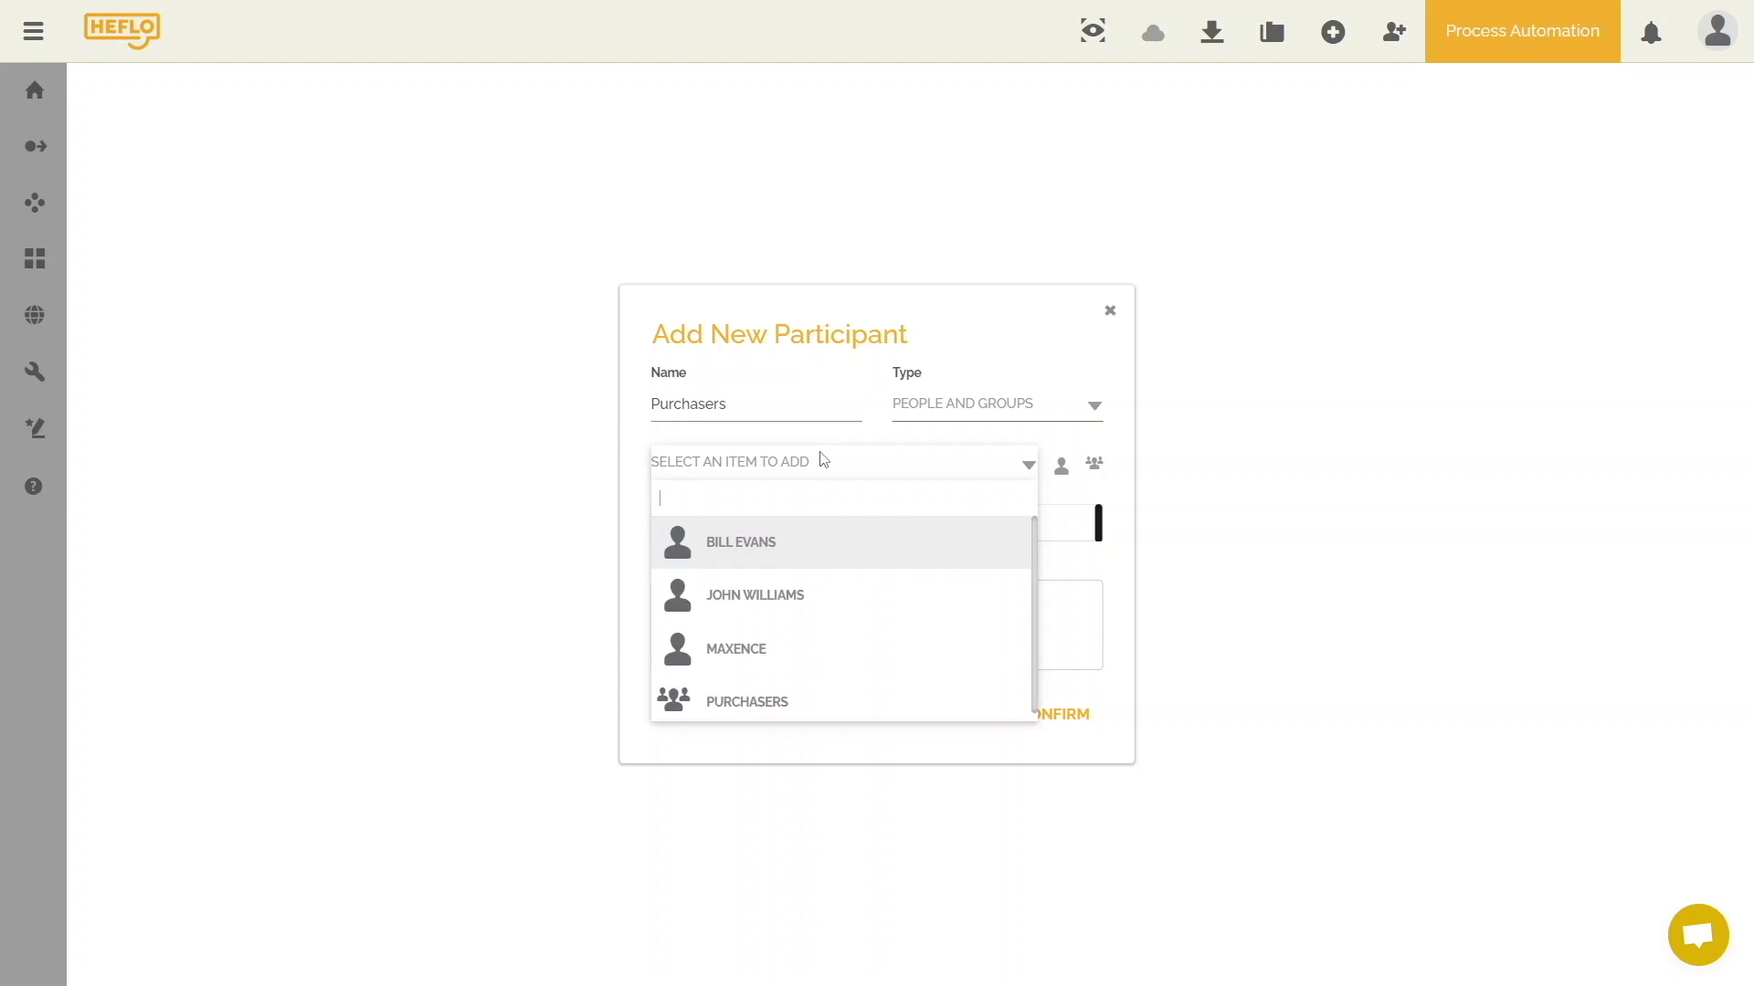
left_click(798, 699)
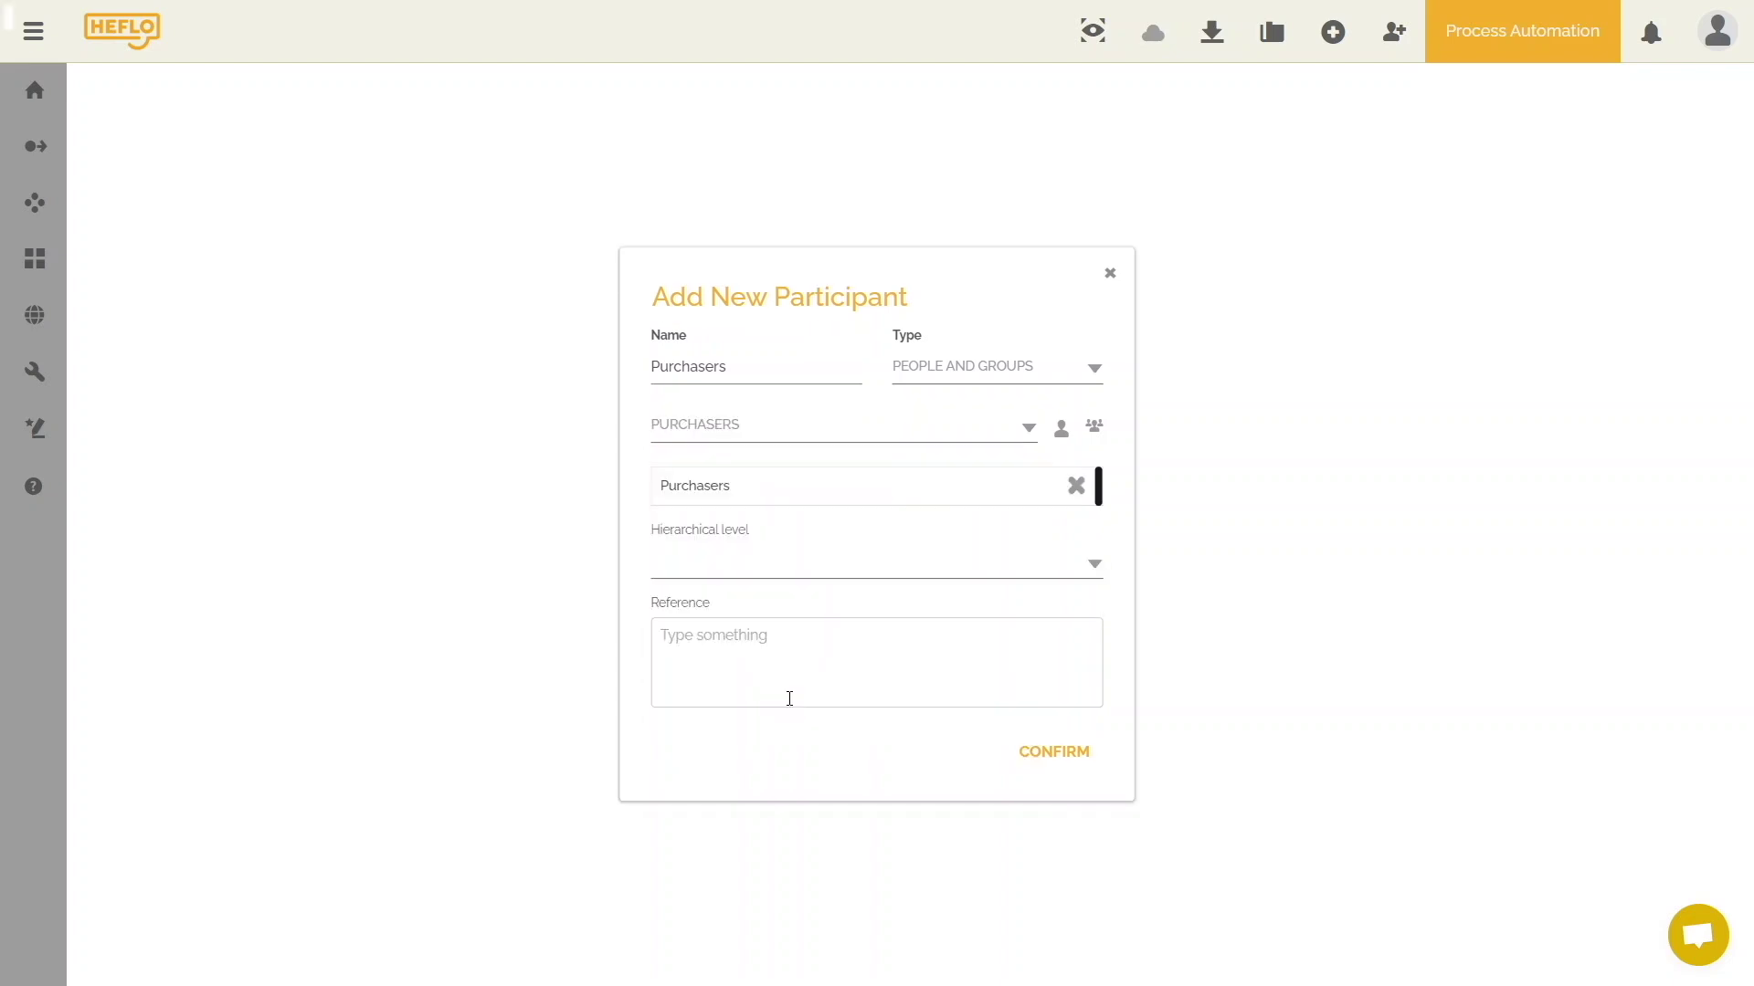
left_click(1038, 760)
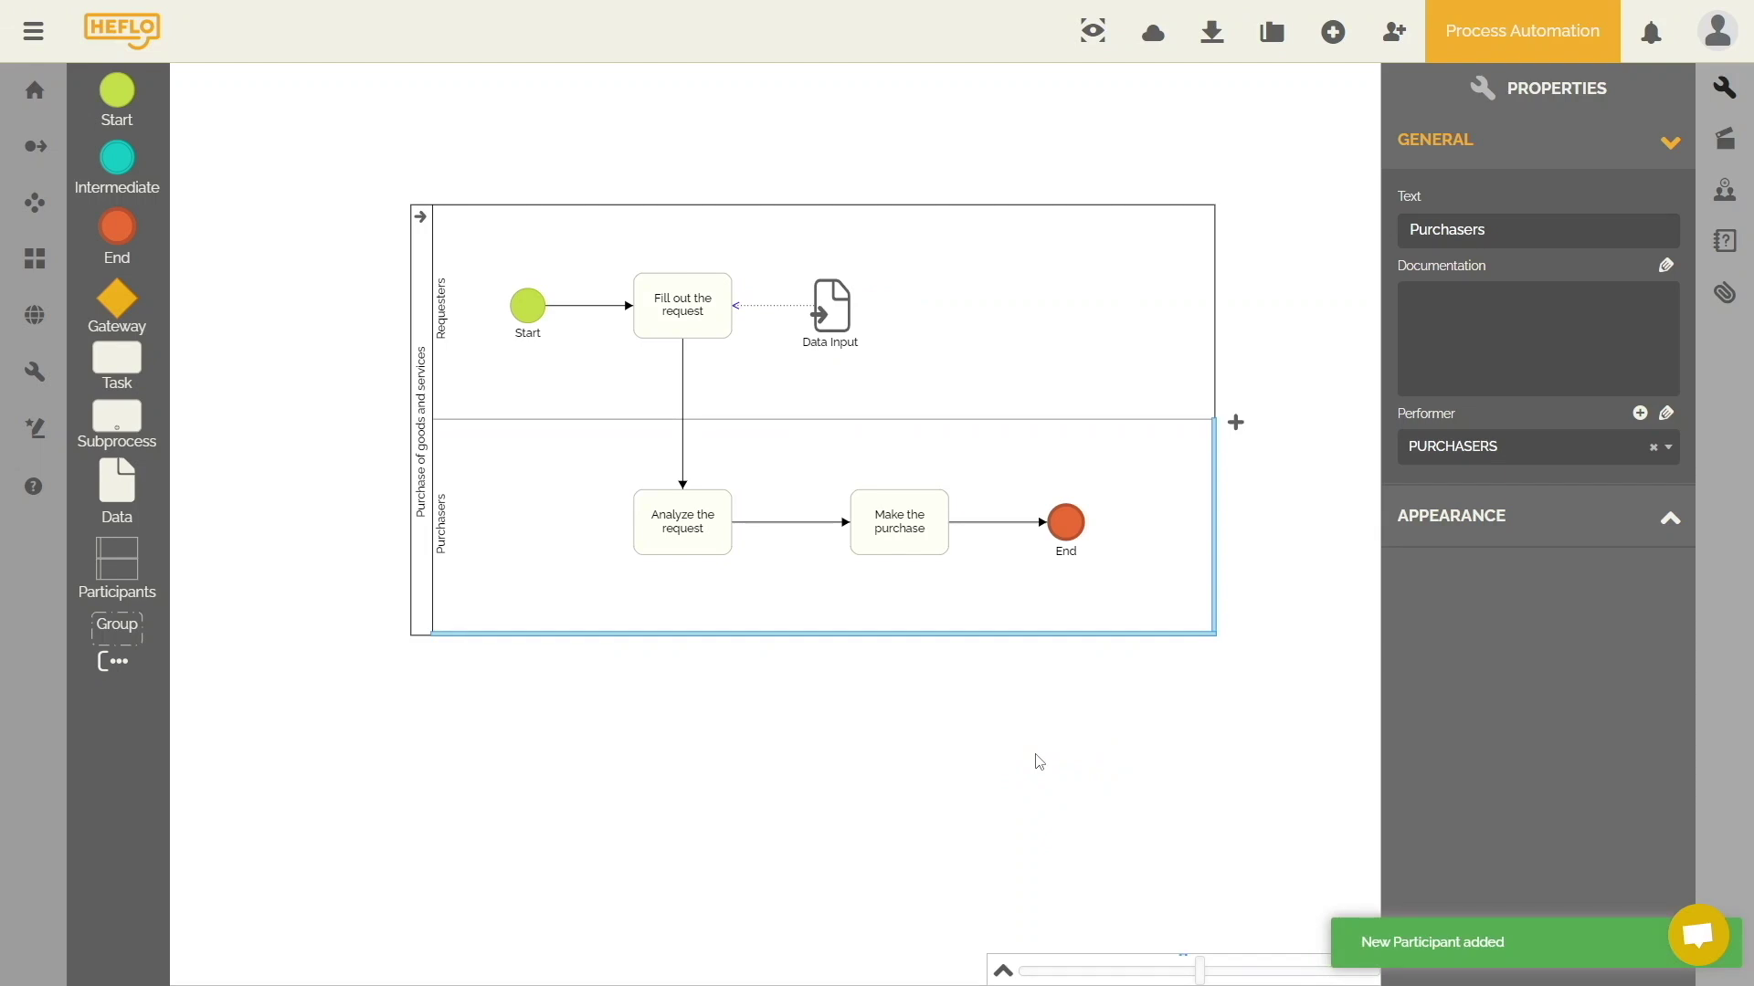
left_click(1040, 761)
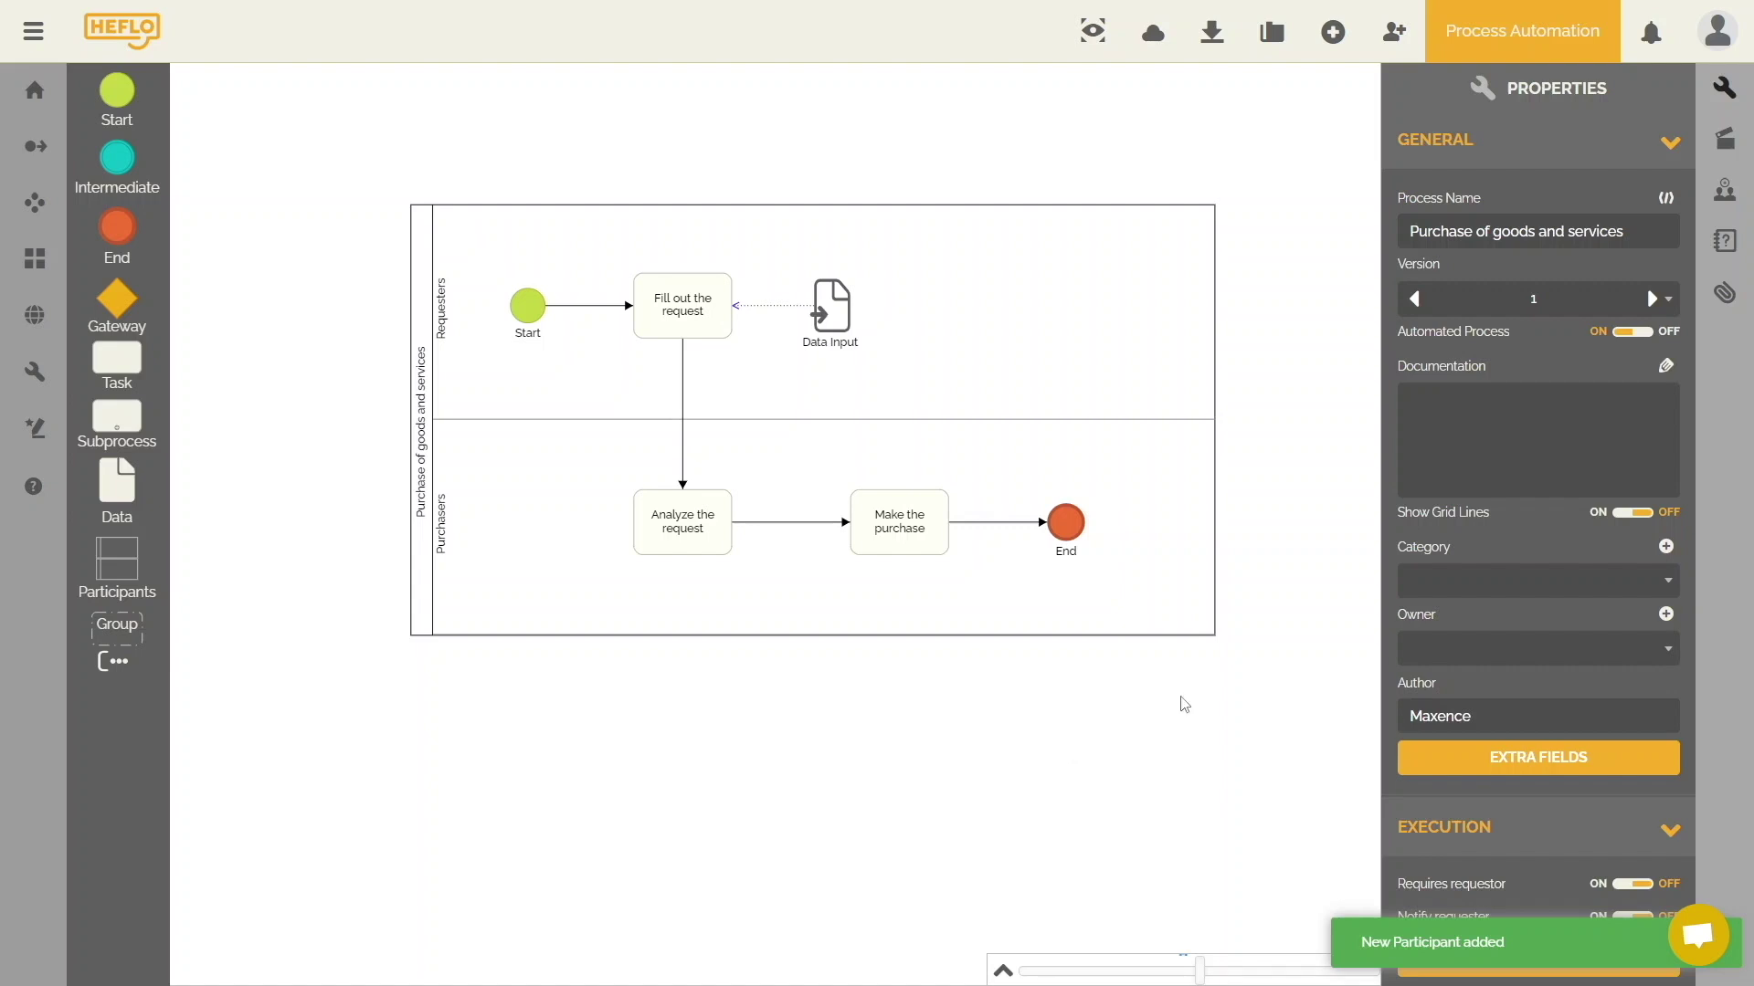
Validate the process and dismiss the validation result.
left_click(1735, 150)
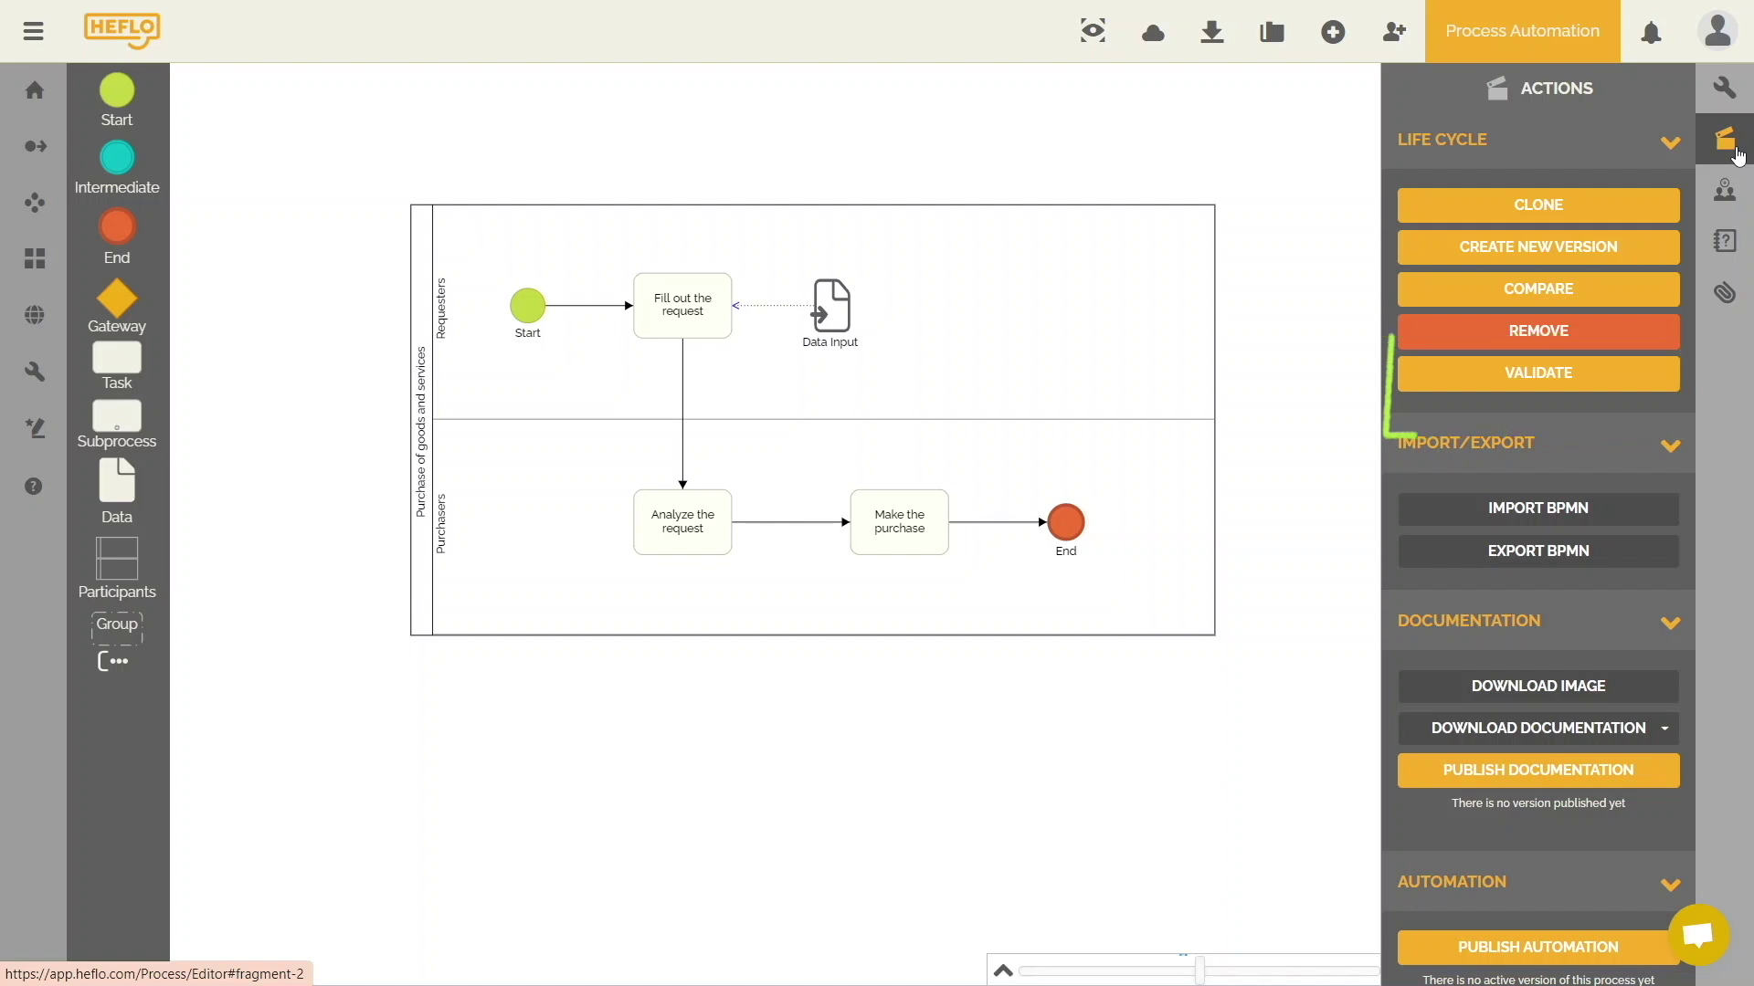
left_click(1636, 376)
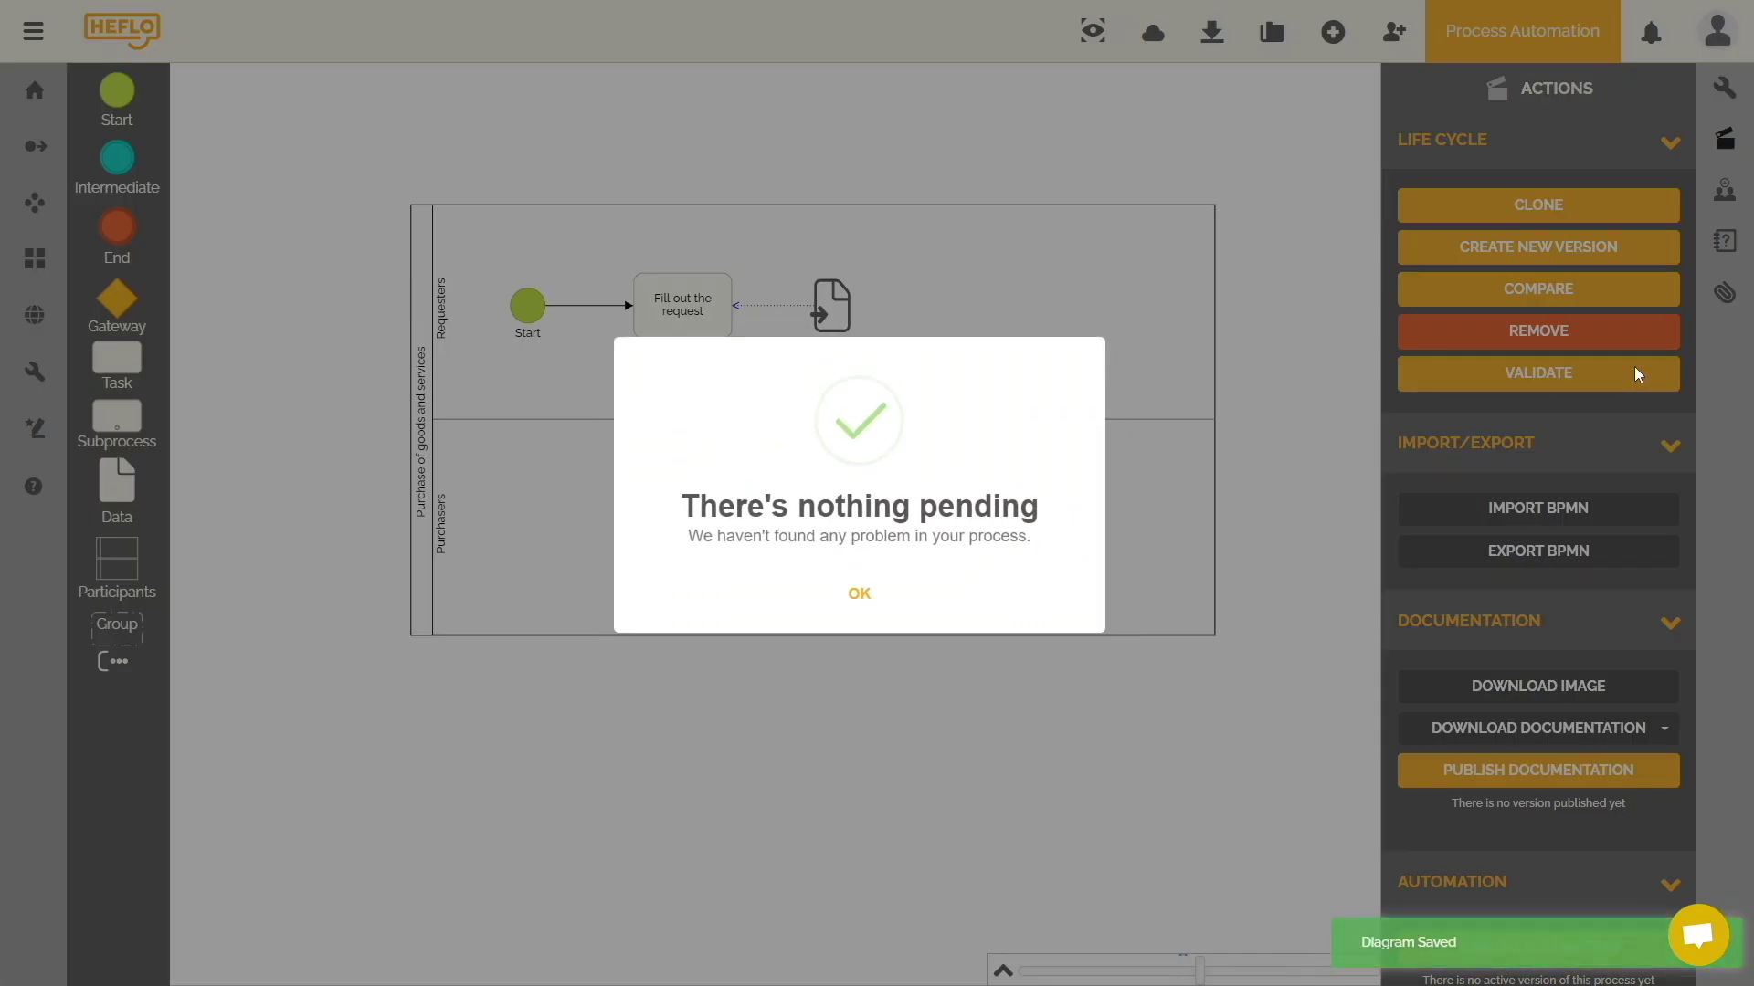
left_click(852, 594)
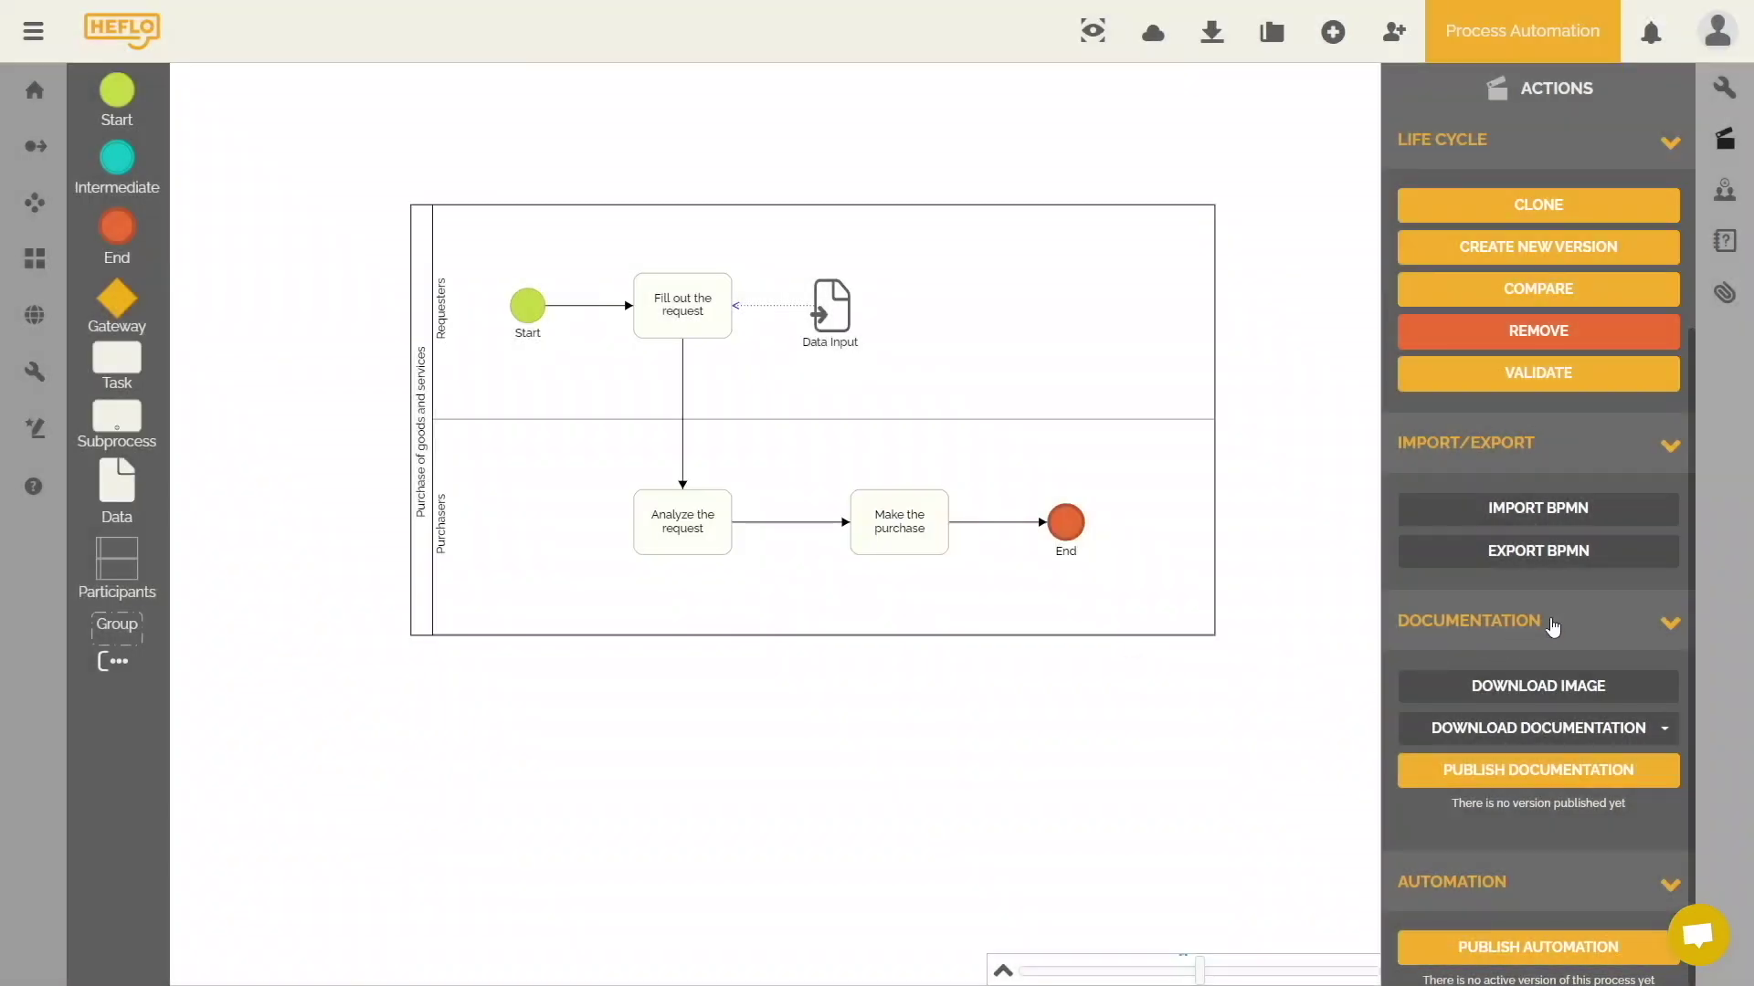
Publish the process automation and postpone creating work items from it.
scroll(1557, 626, "down", 3)
left_click(1565, 673)
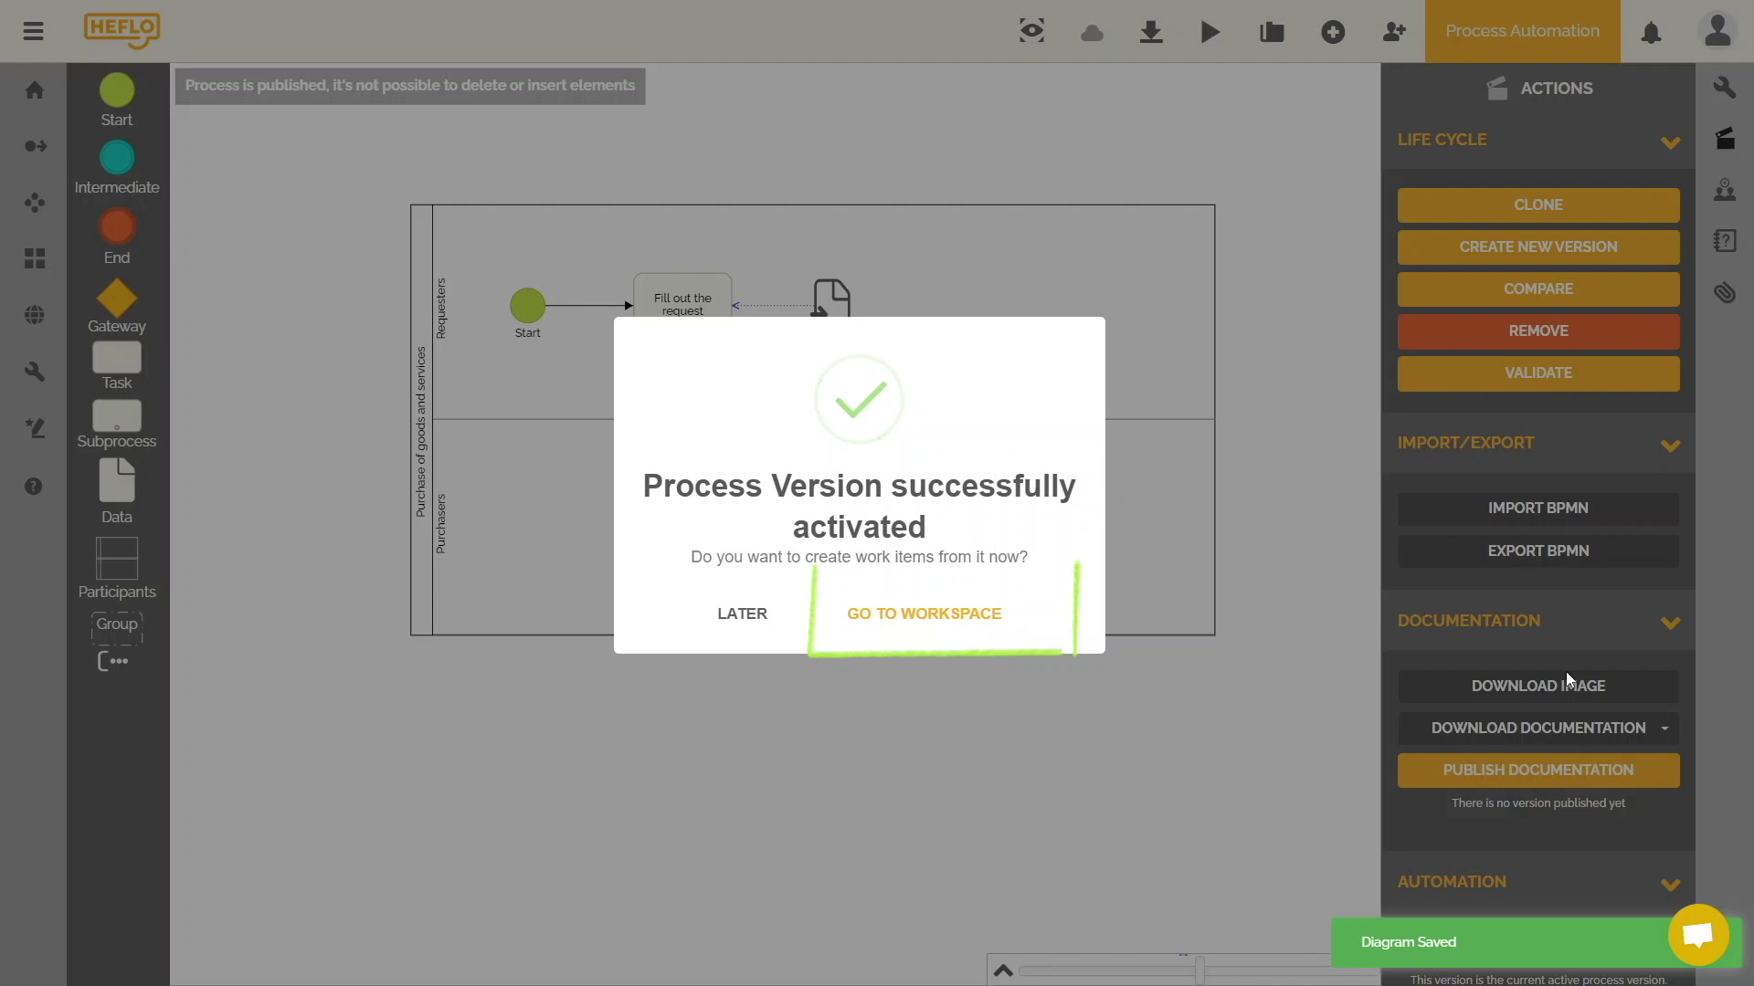
left_click(720, 621)
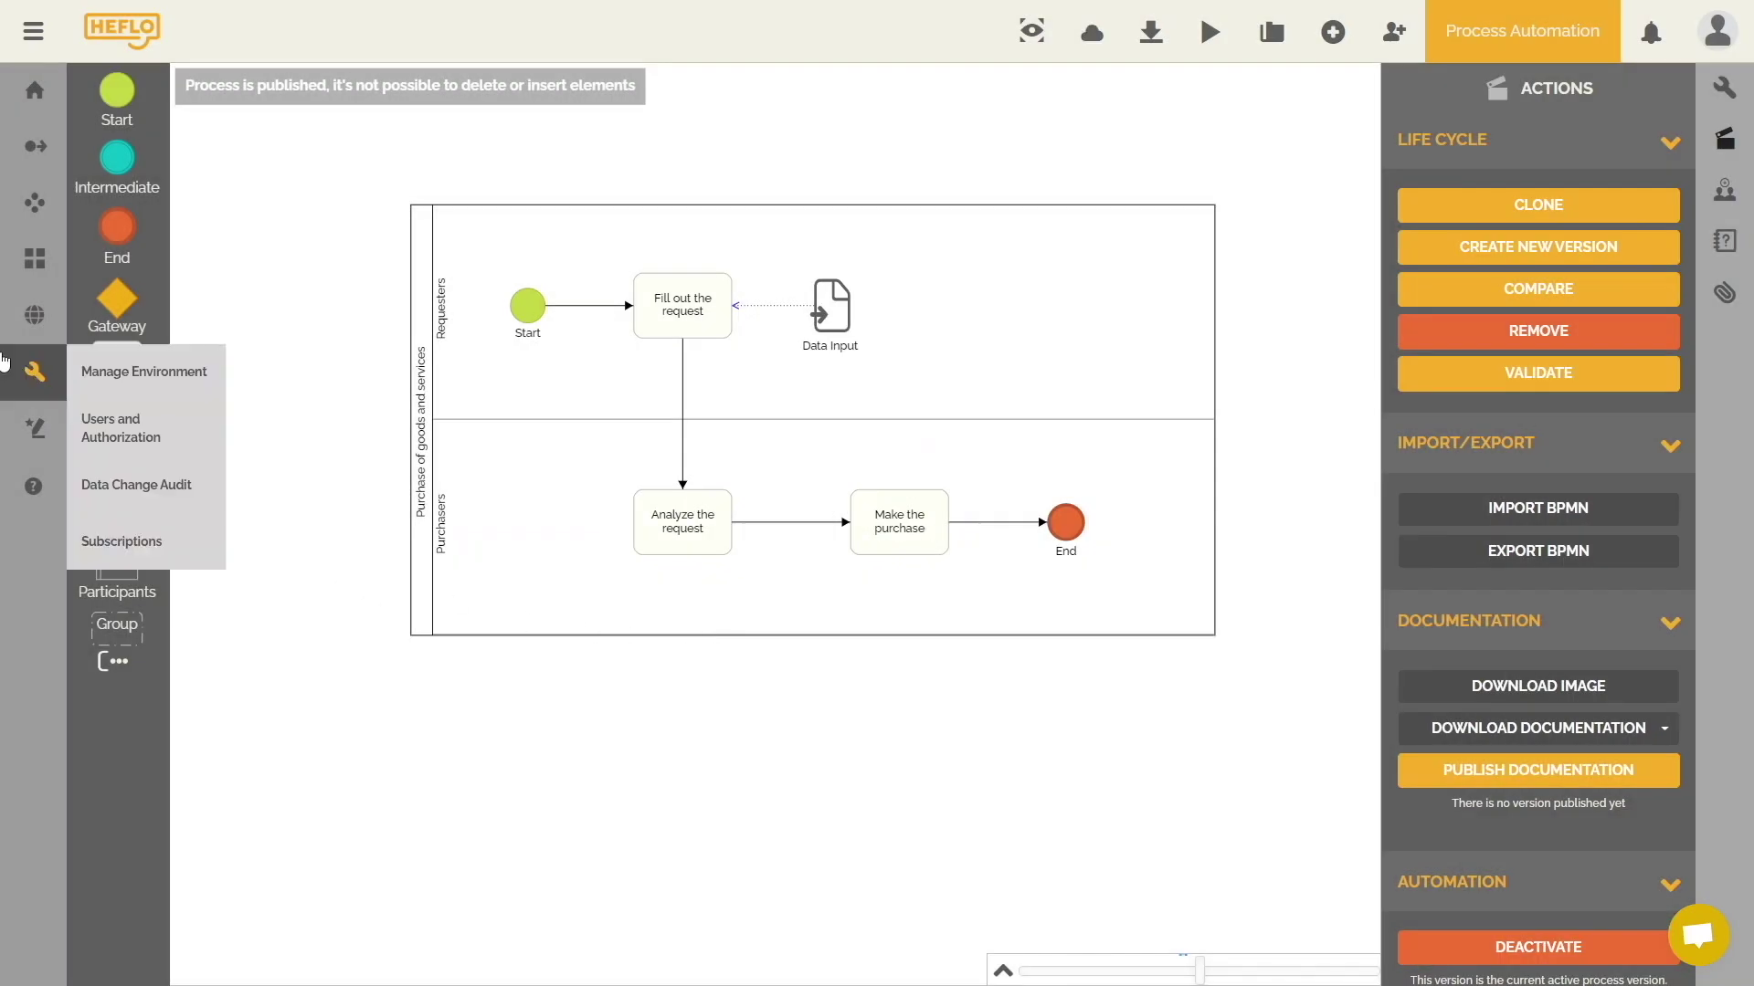
Start a new "Purchase of goods and services" work item from the workspace task list.
mouse_move(14, 215)
mouse_move(33, 258)
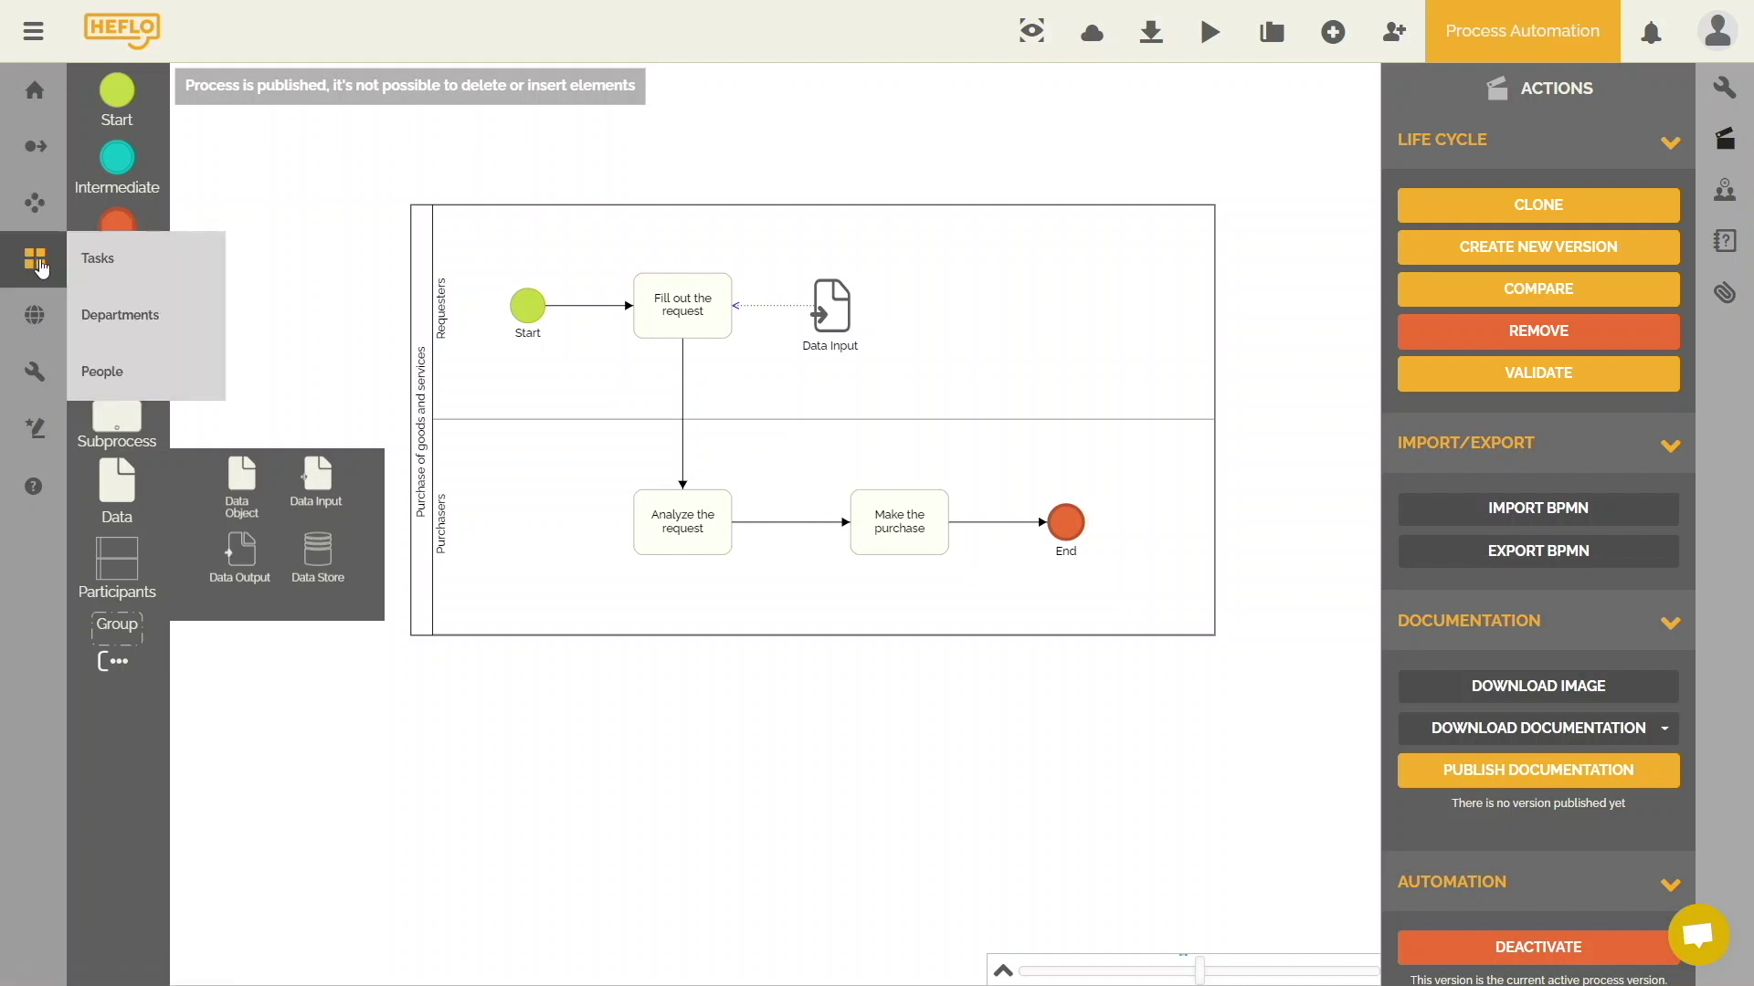
left_click(99, 264)
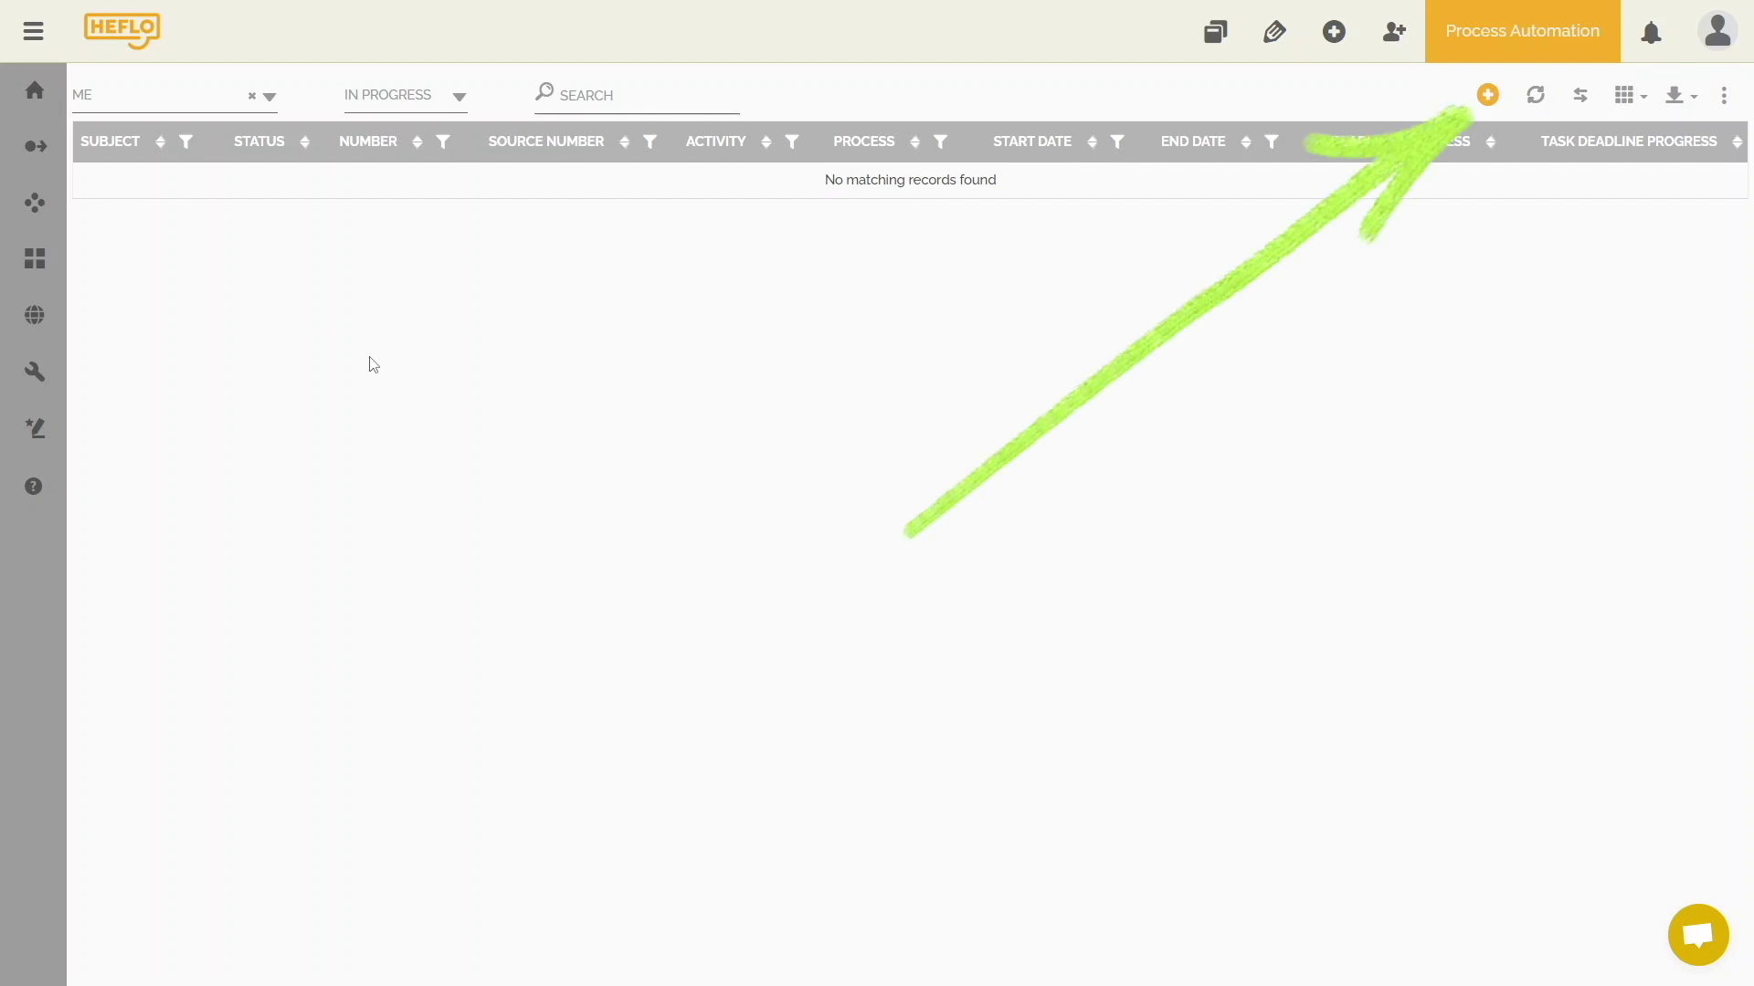
left_click(1488, 96)
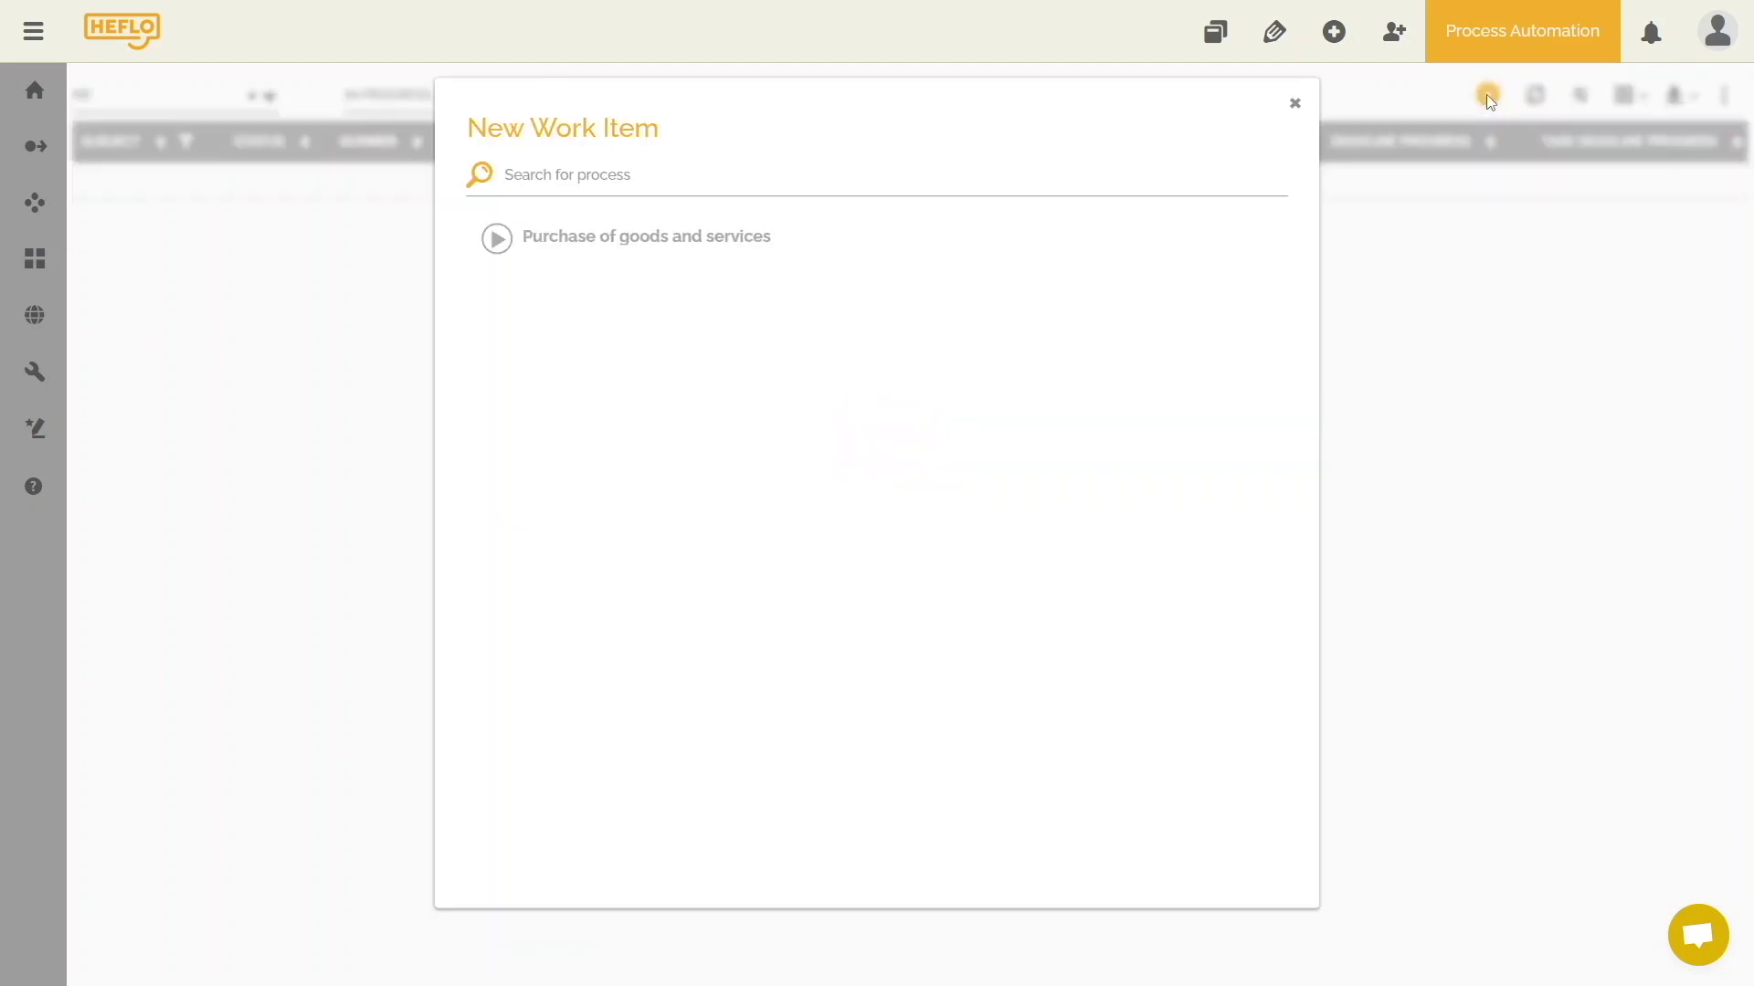
left_click(712, 243)
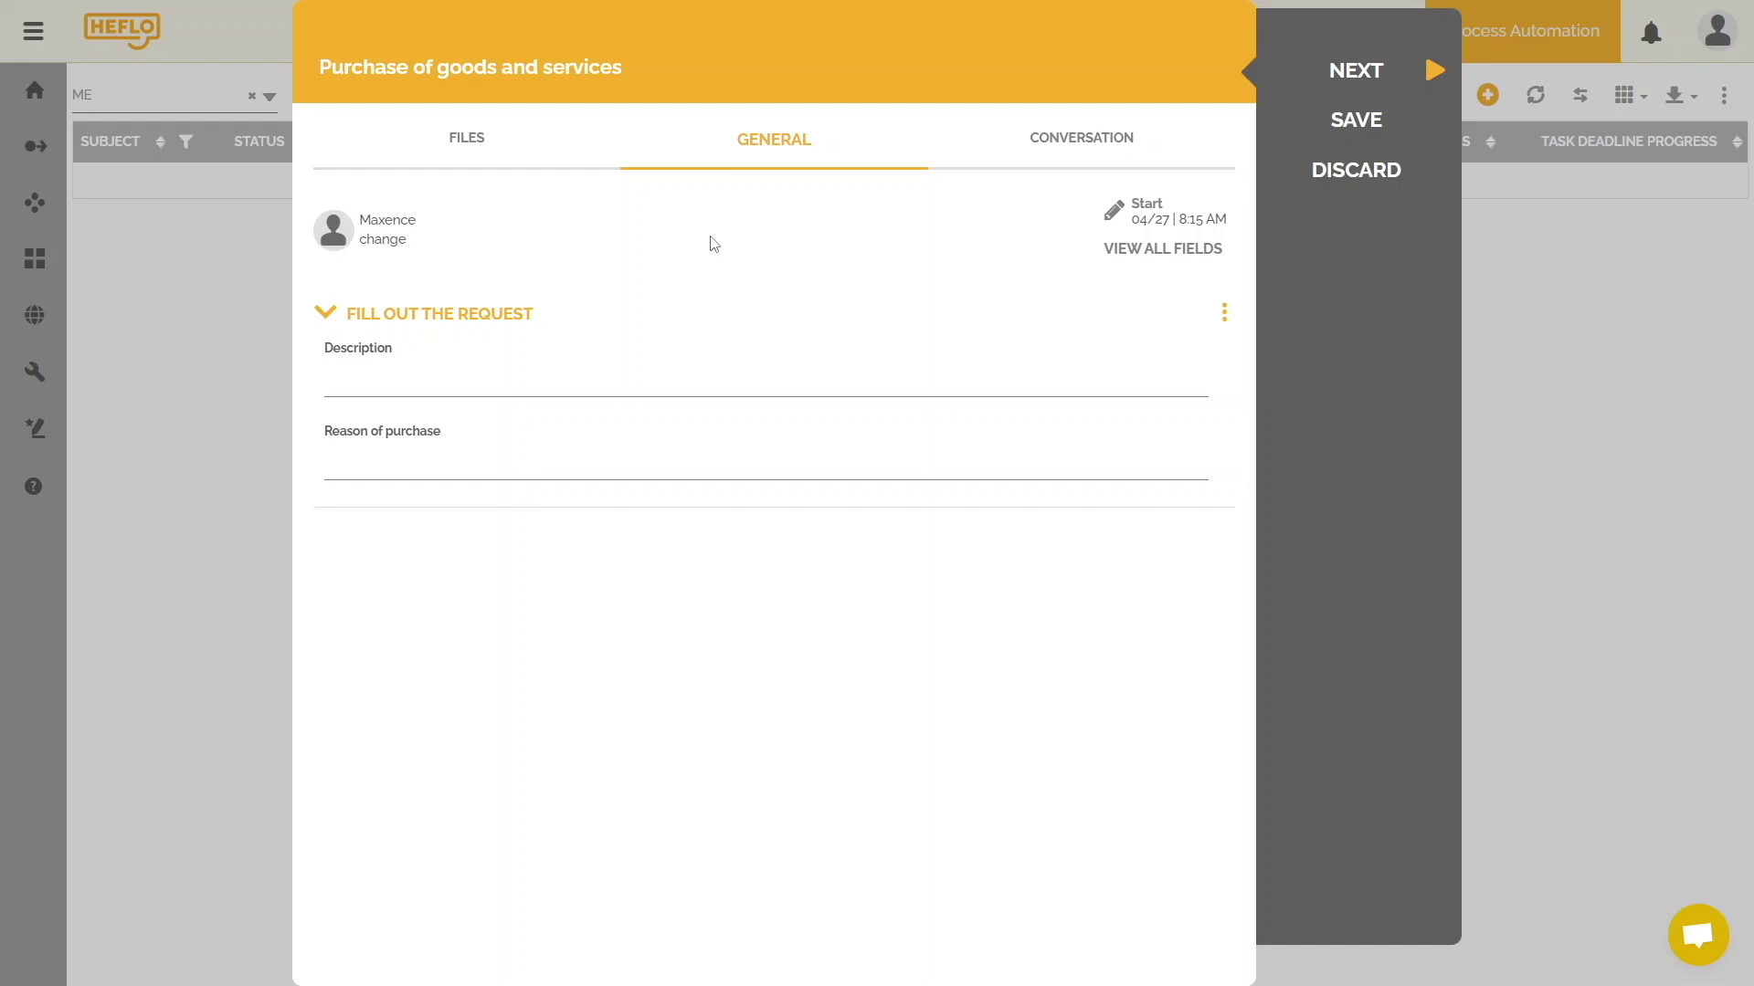
Enter the description "Purchase one laptop, pens and other office supplies" and the reason "New employee at the department", and save the work item.
left_click(527, 388)
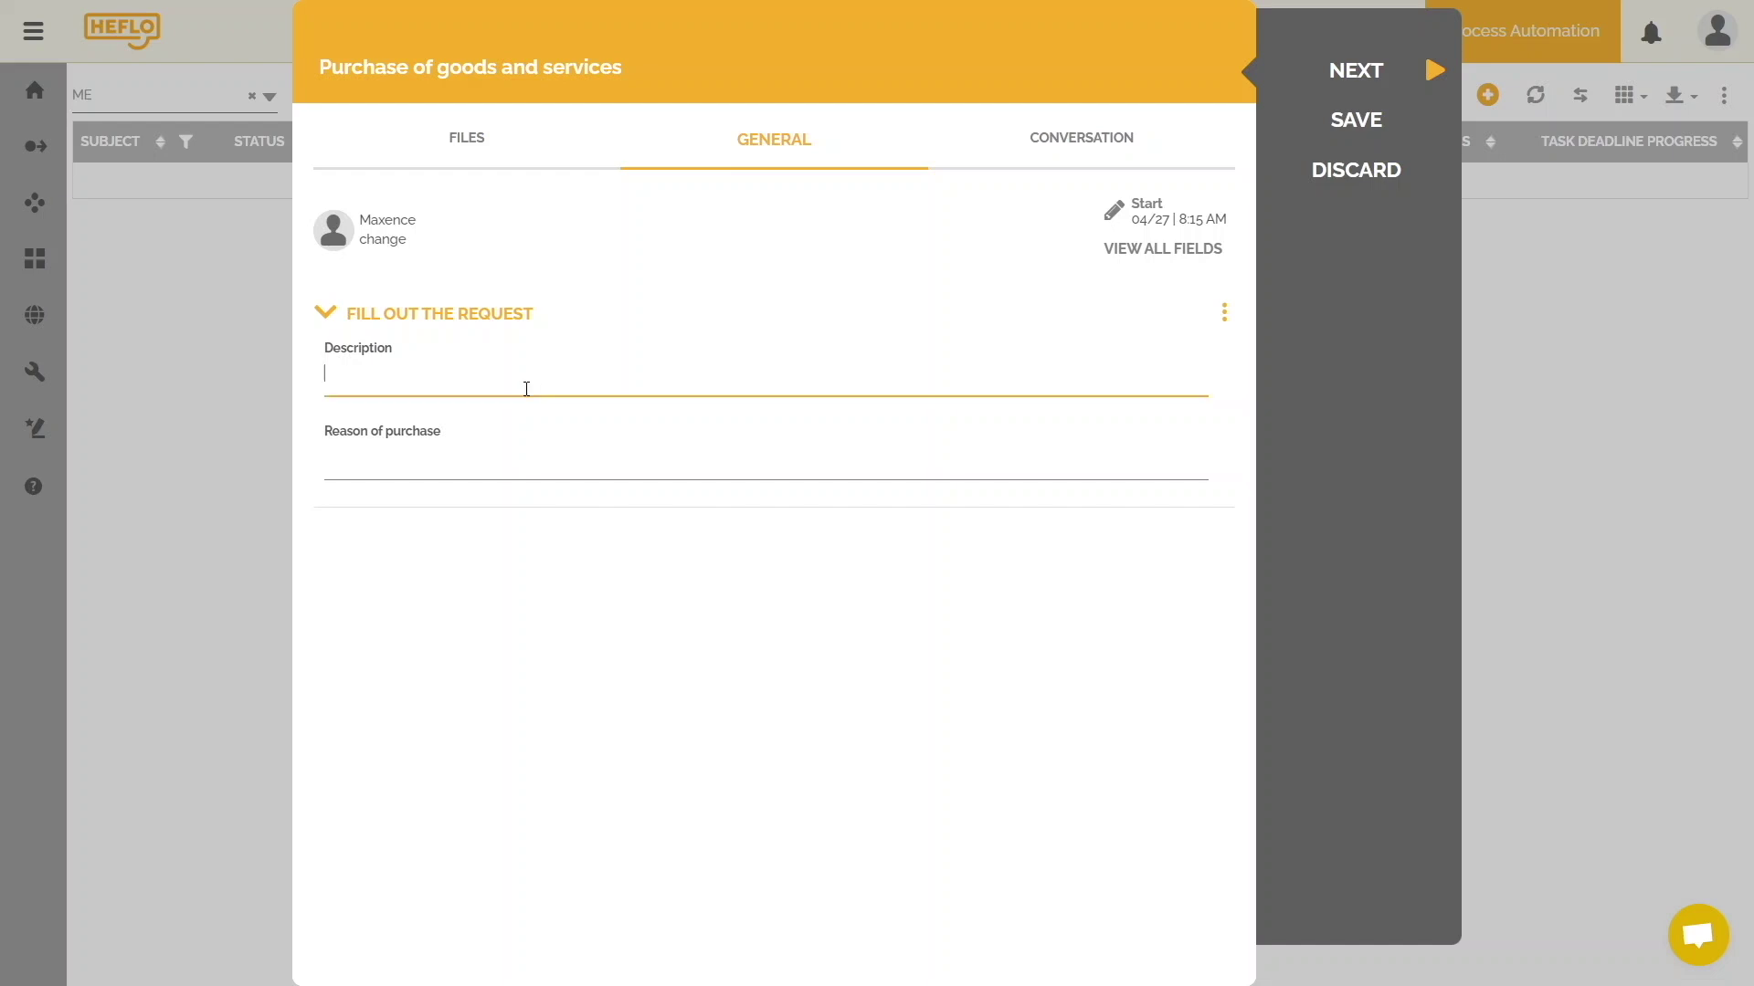
type("Purchase one laptop, pens and other office supplies")
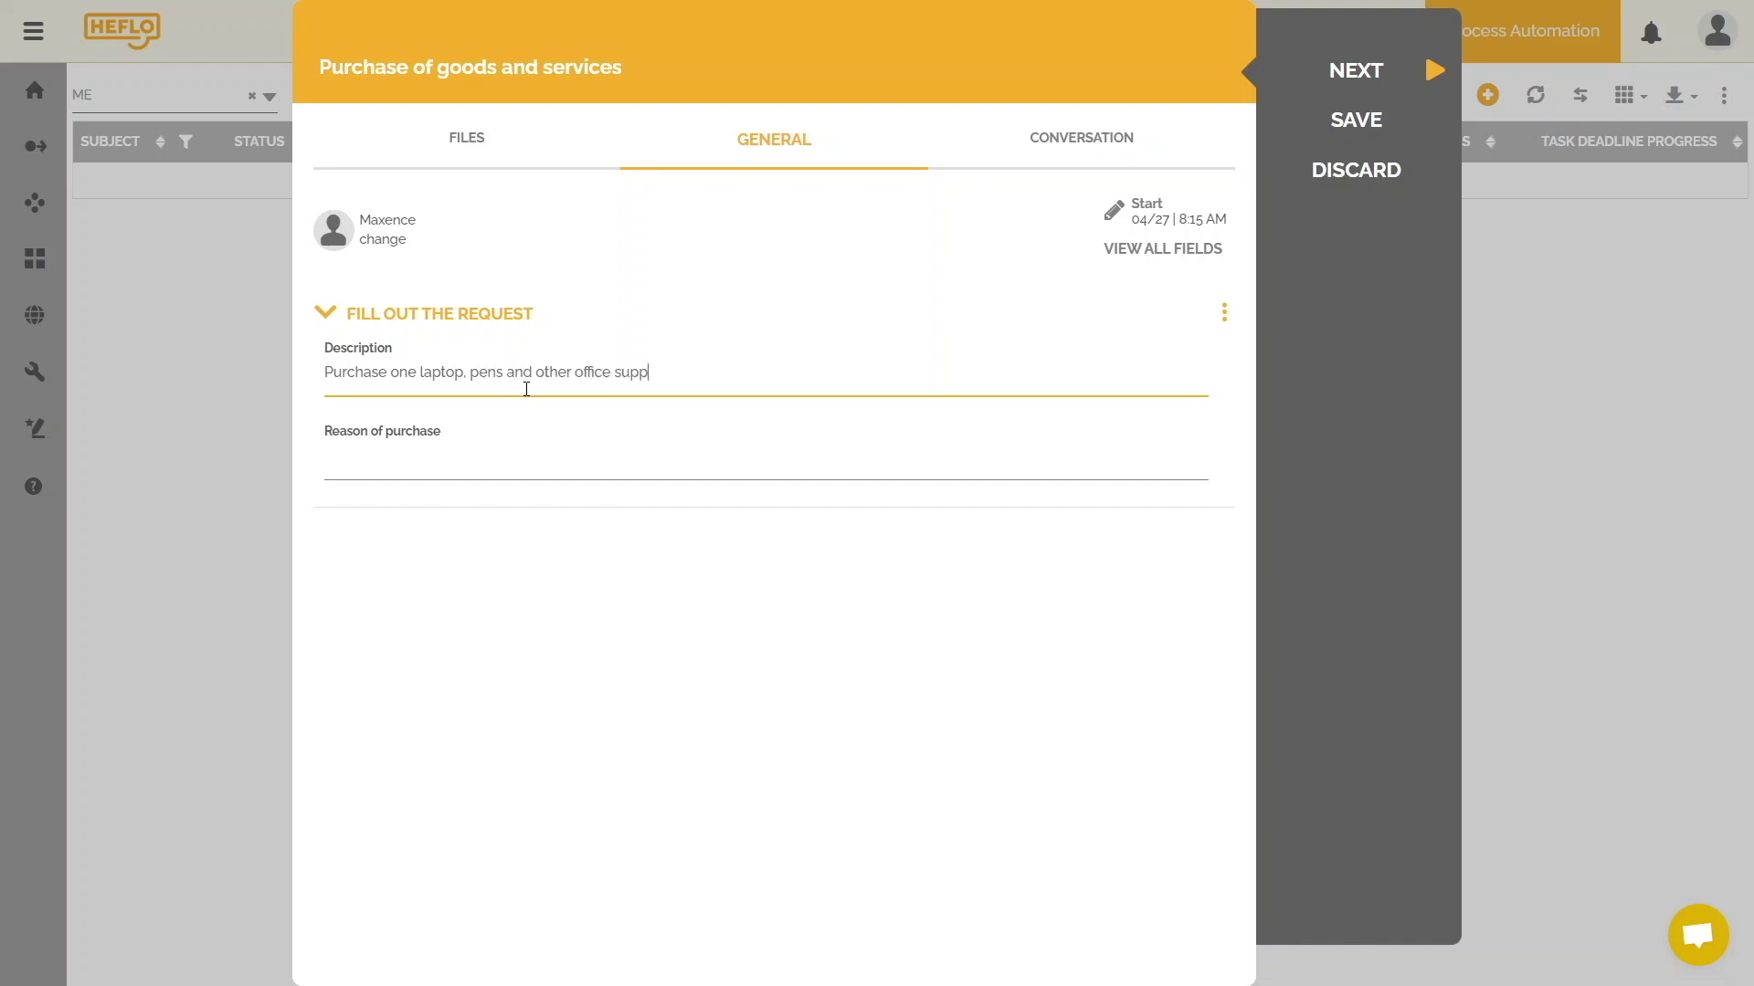
left_click(486, 455)
type("New employee a")
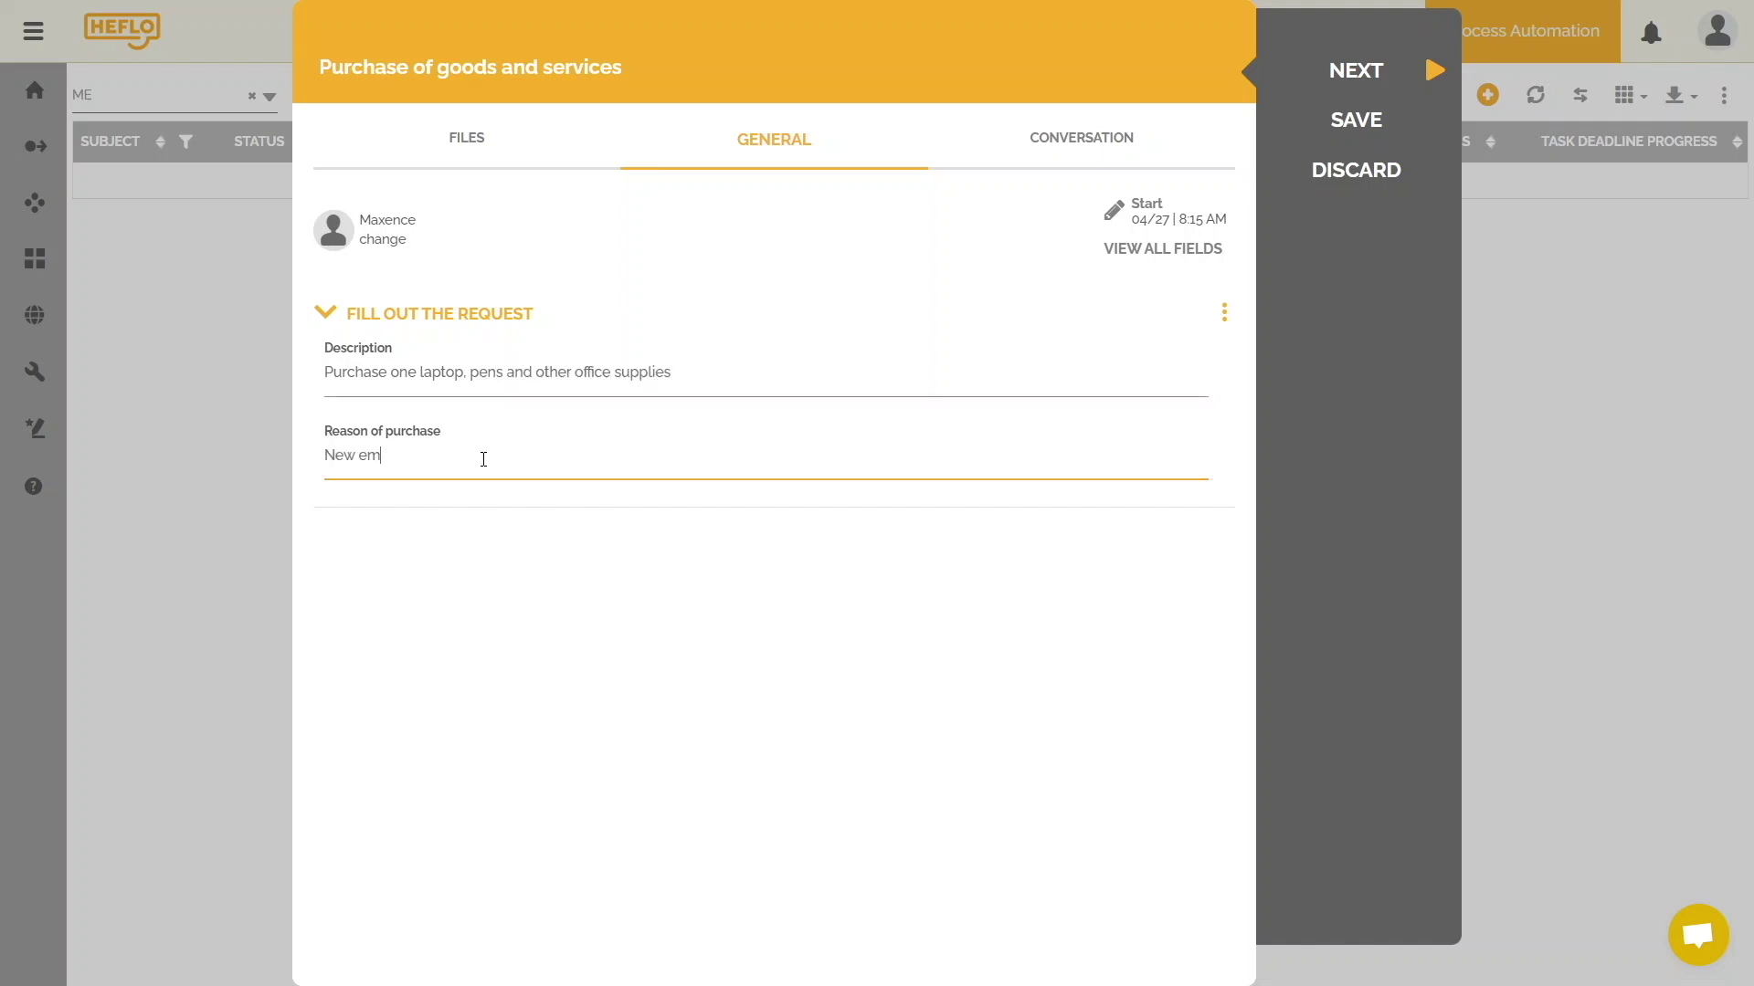
type("t the department")
left_click(1356, 130)
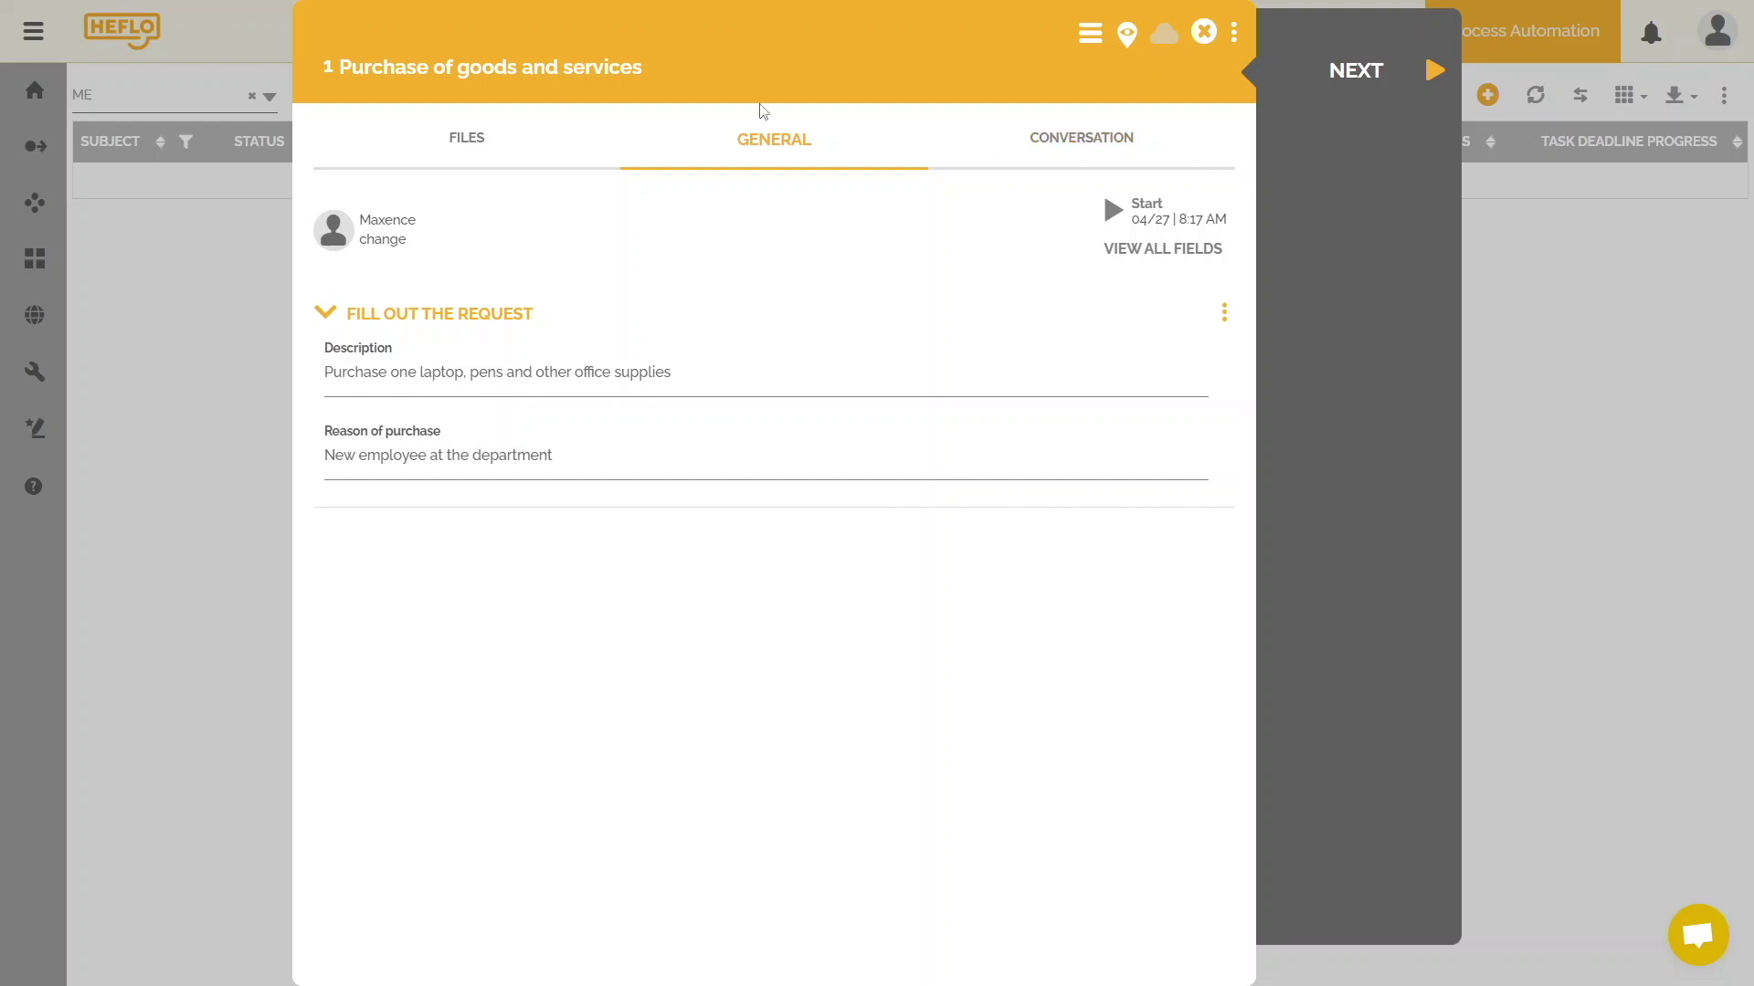
Extend the work item's title to "Purchase of goods and services - for new employee".
left_click(630, 72)
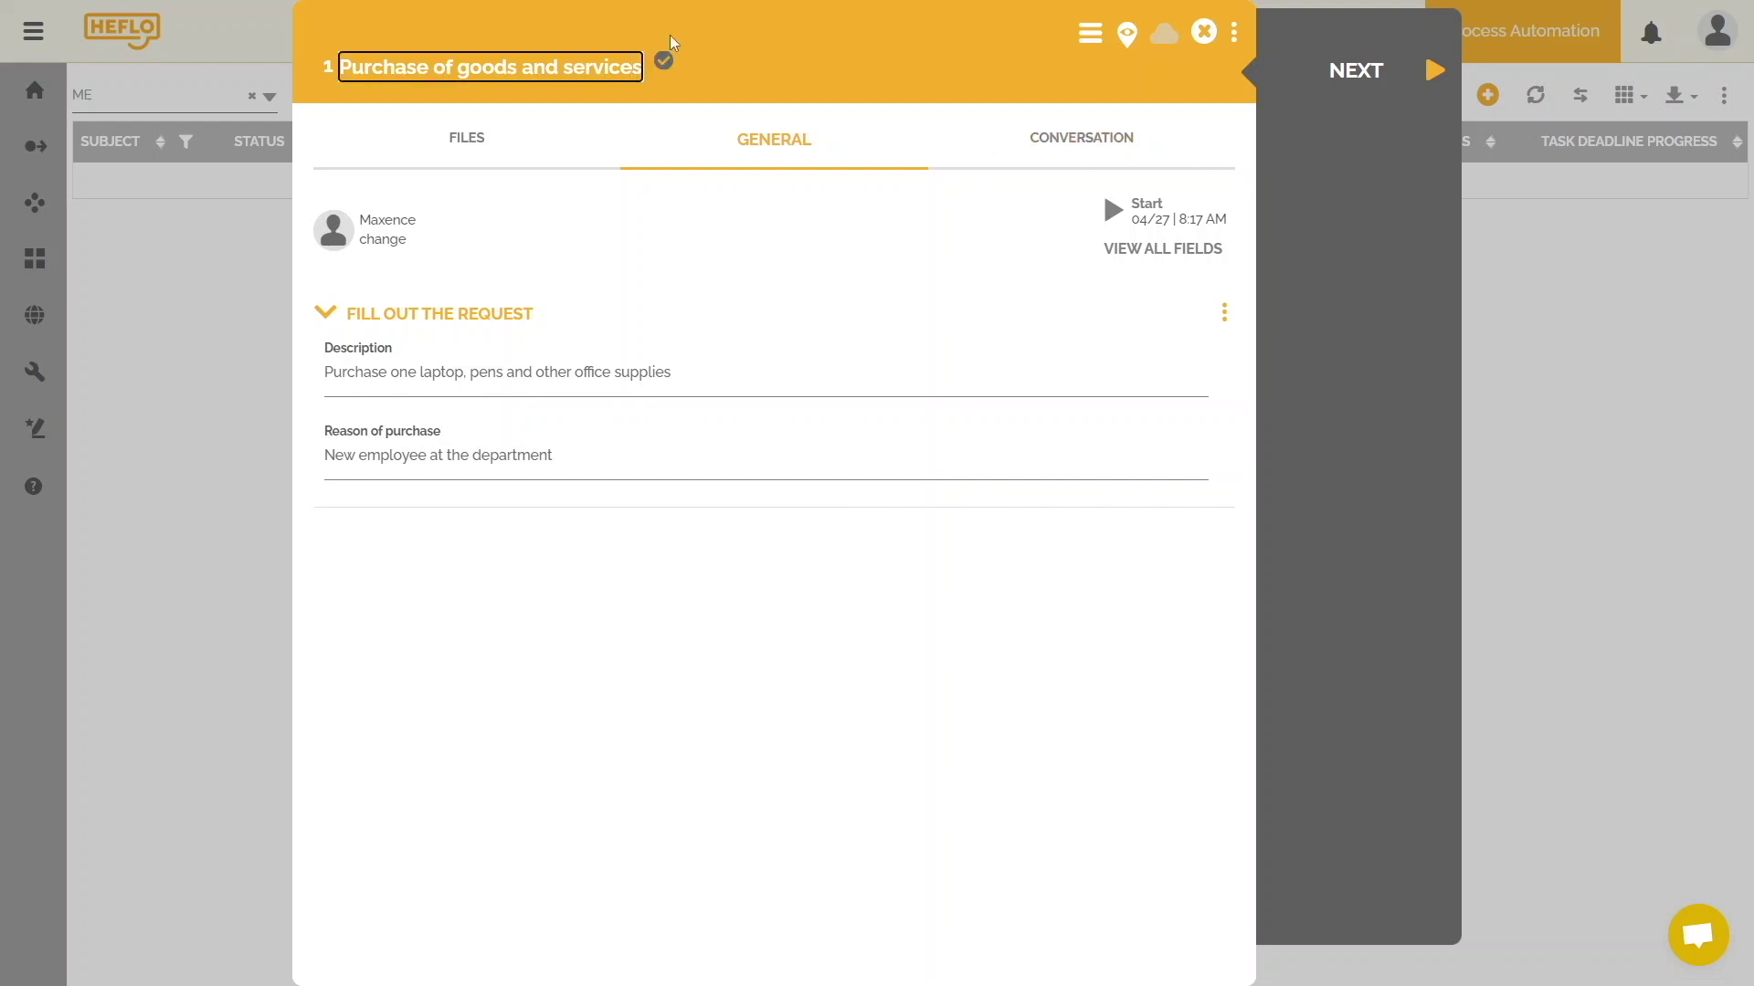
type("- for new employee")
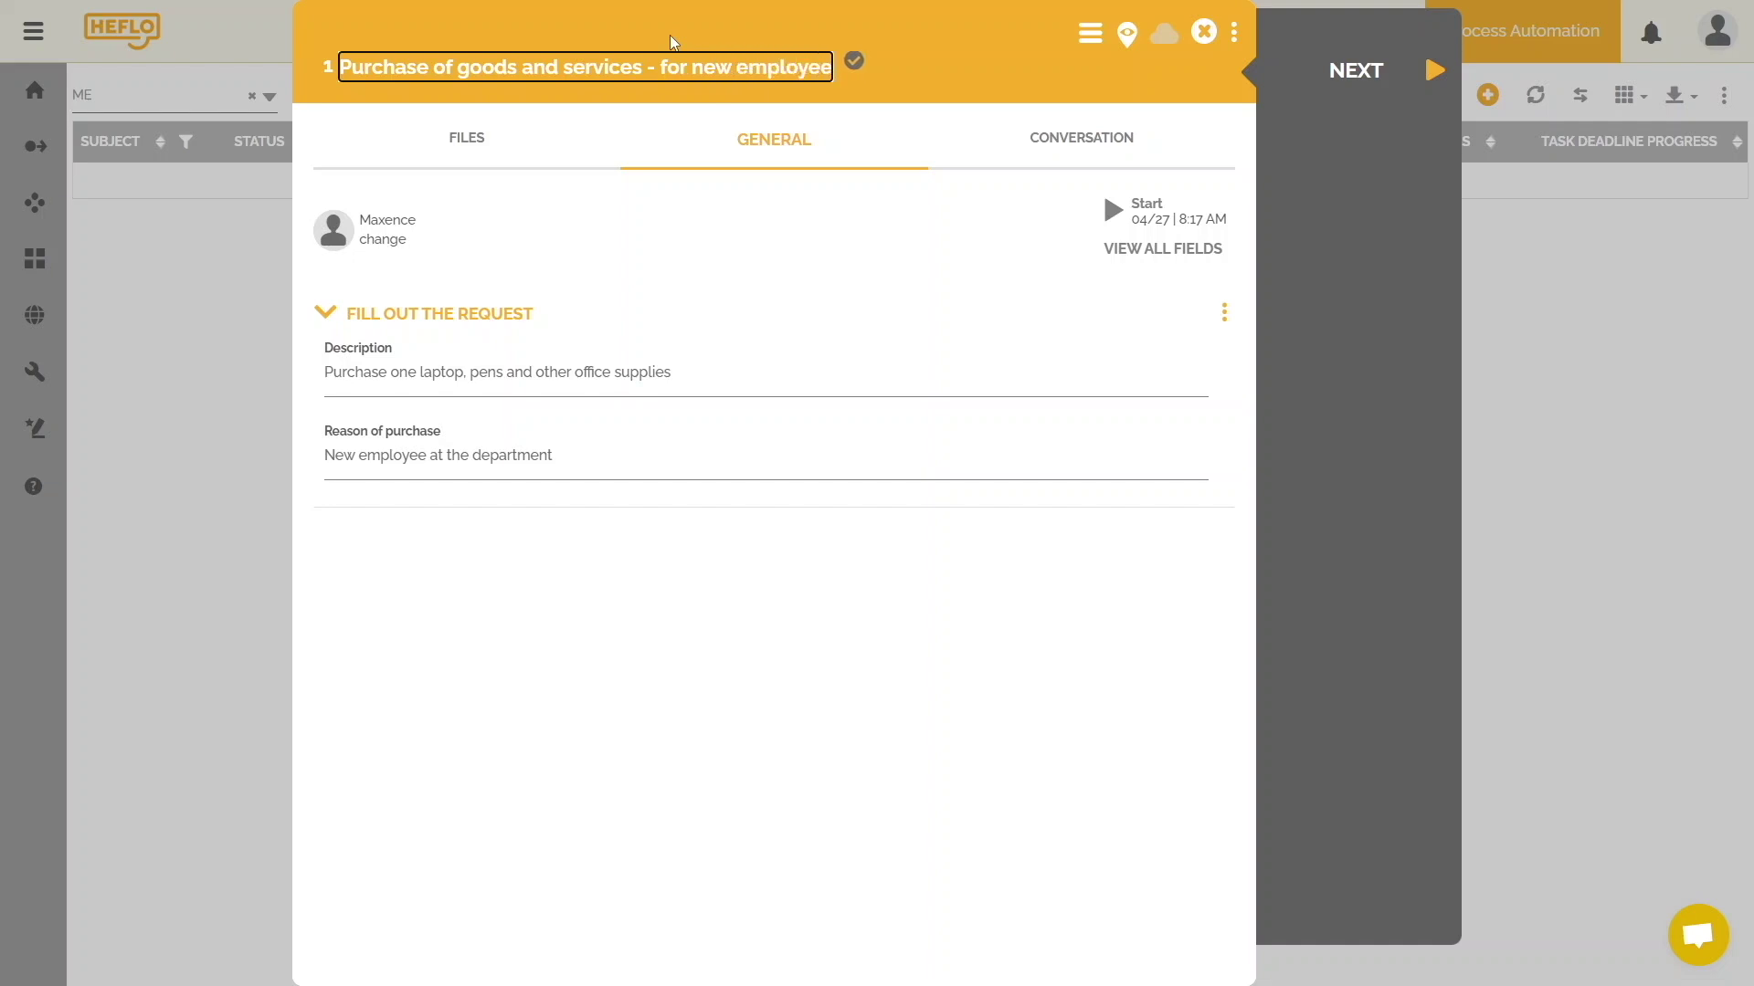
left_click(884, 84)
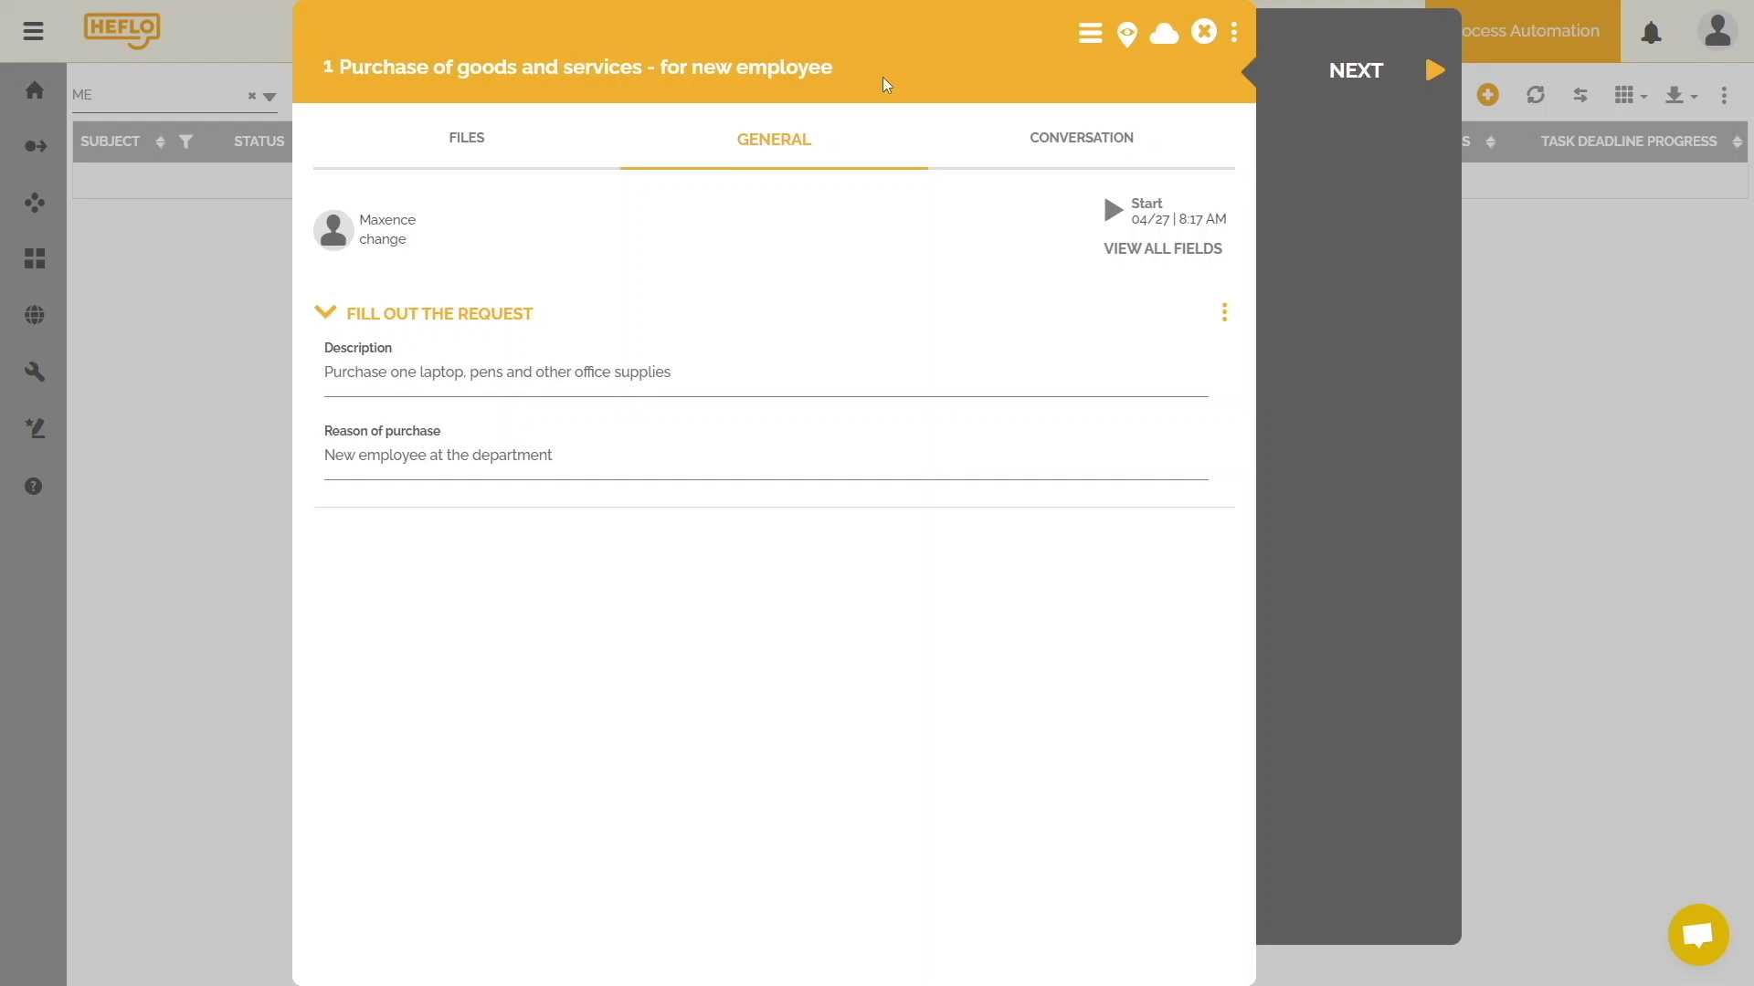
Advance the work item to Analyze the request and consult the completed Fill out the request task through its process diagram.
left_click(1370, 73)
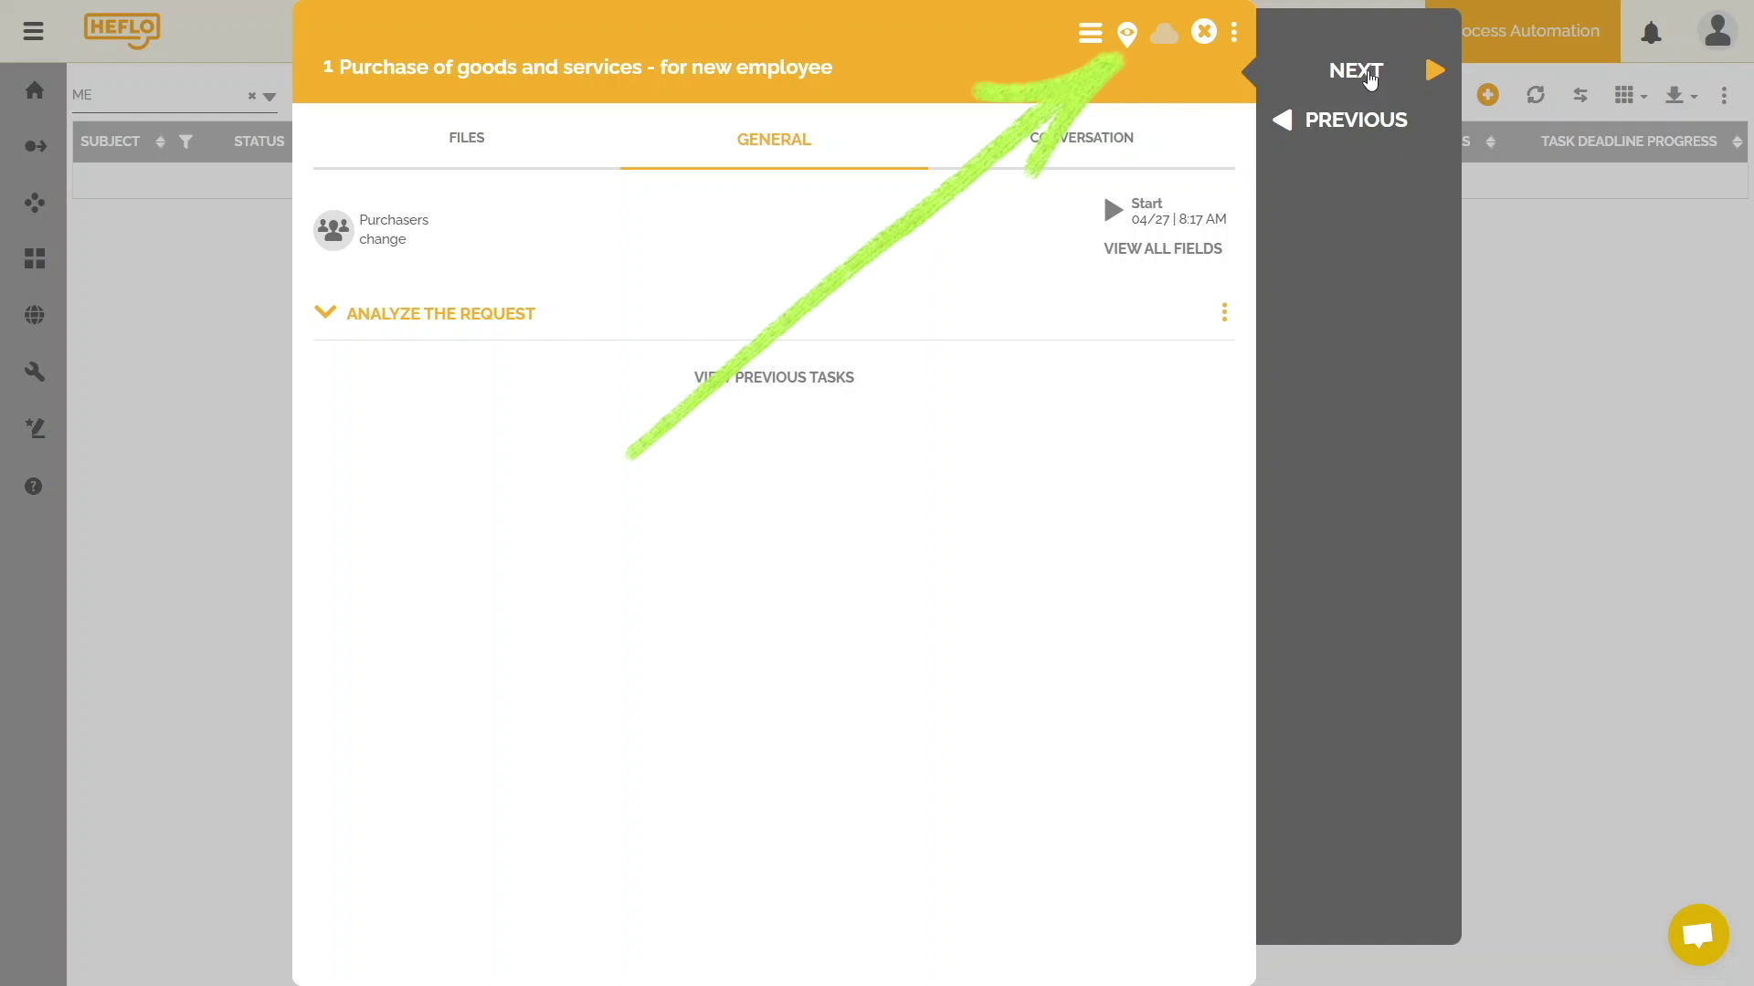
left_click(1127, 35)
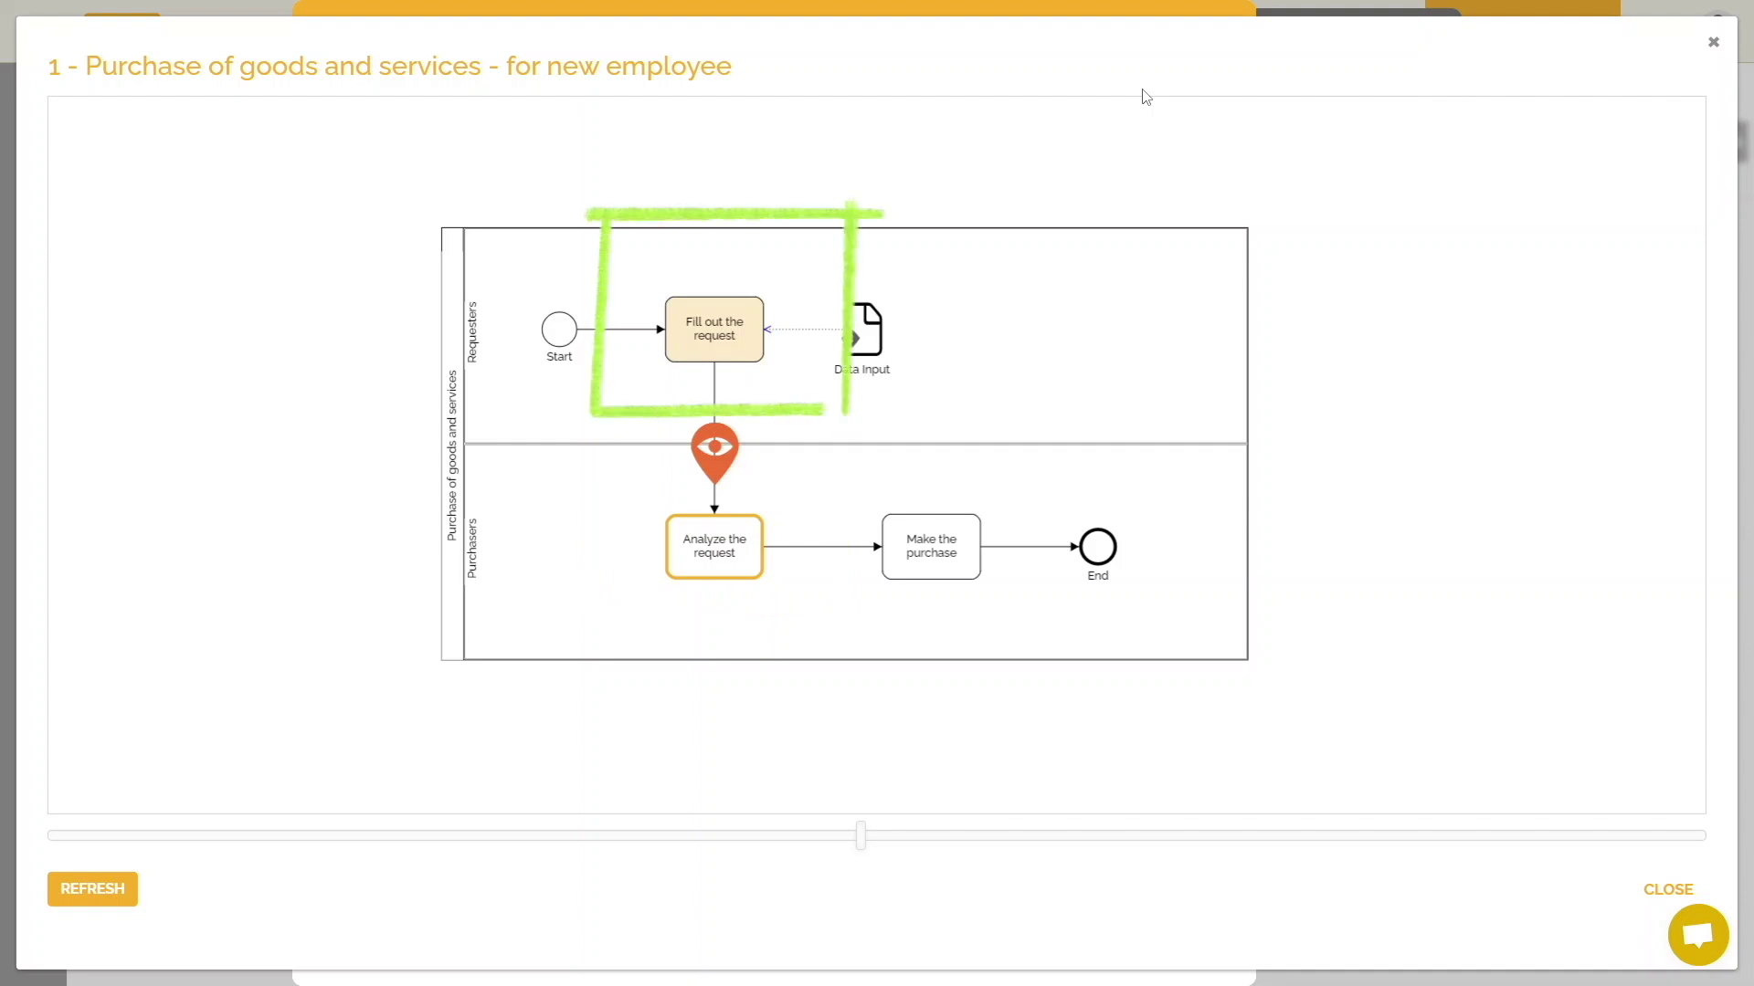
left_click(719, 330)
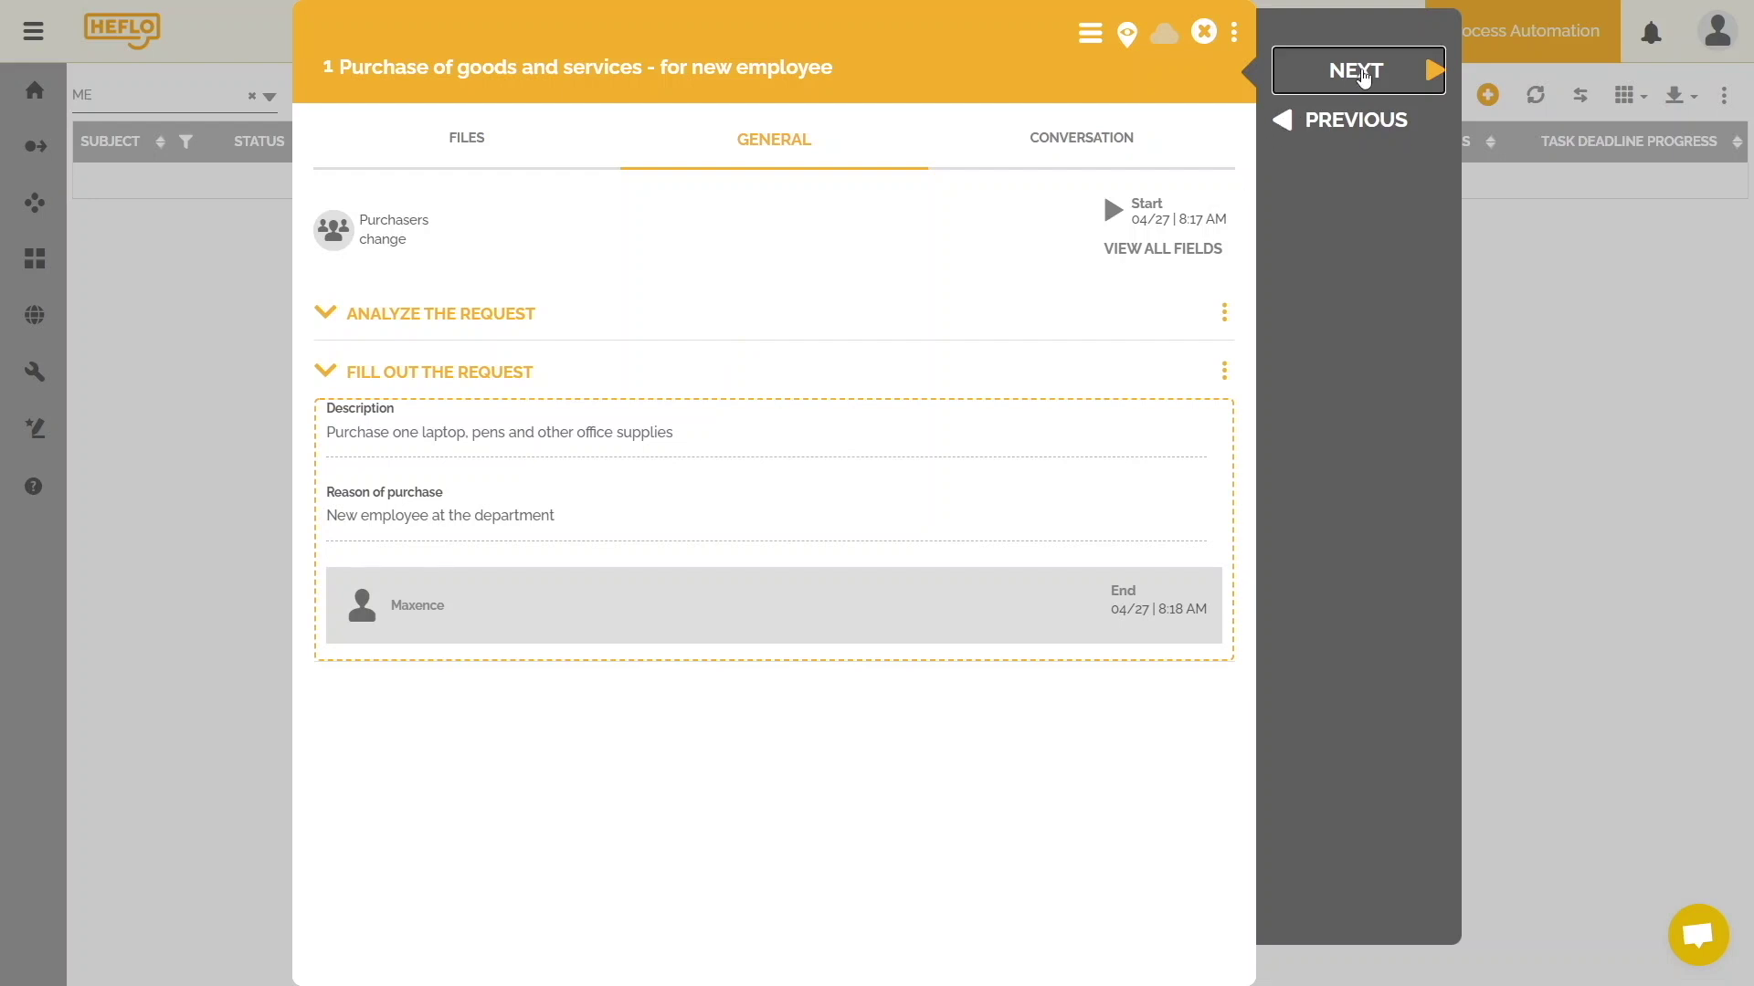
Complete the Analyze the request and Make the purchase tasks to end the work item, and close it.
left_click(1359, 71)
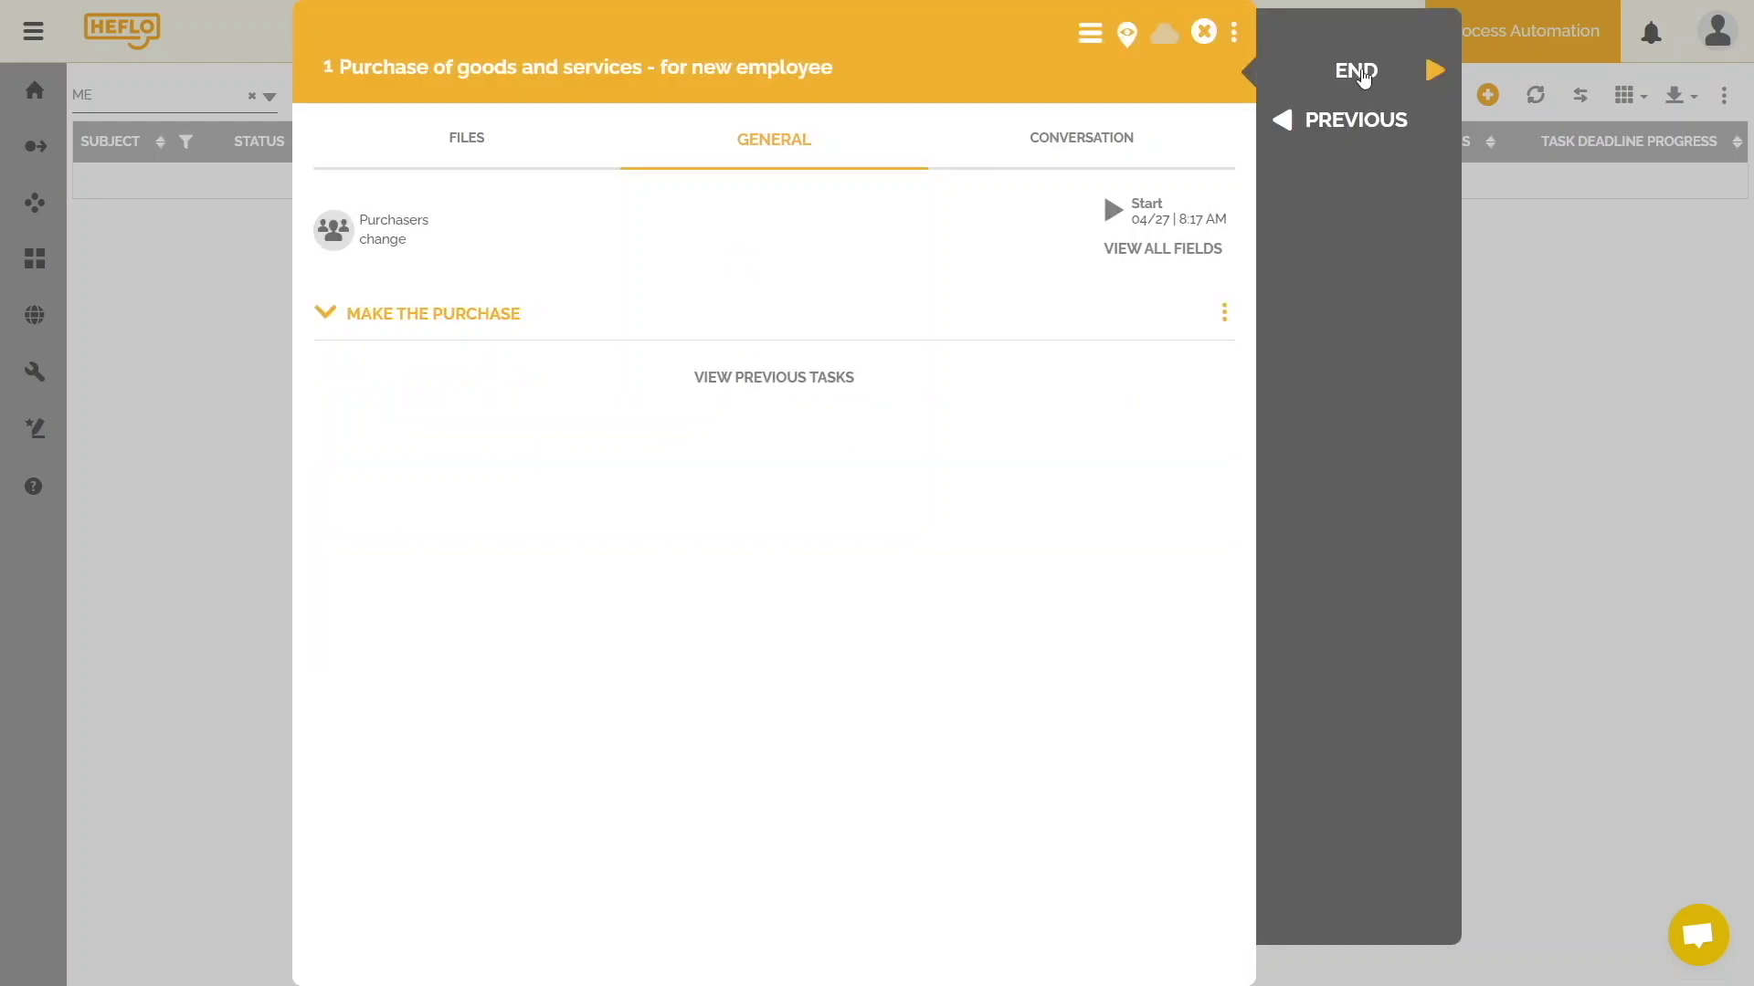
left_click(1359, 71)
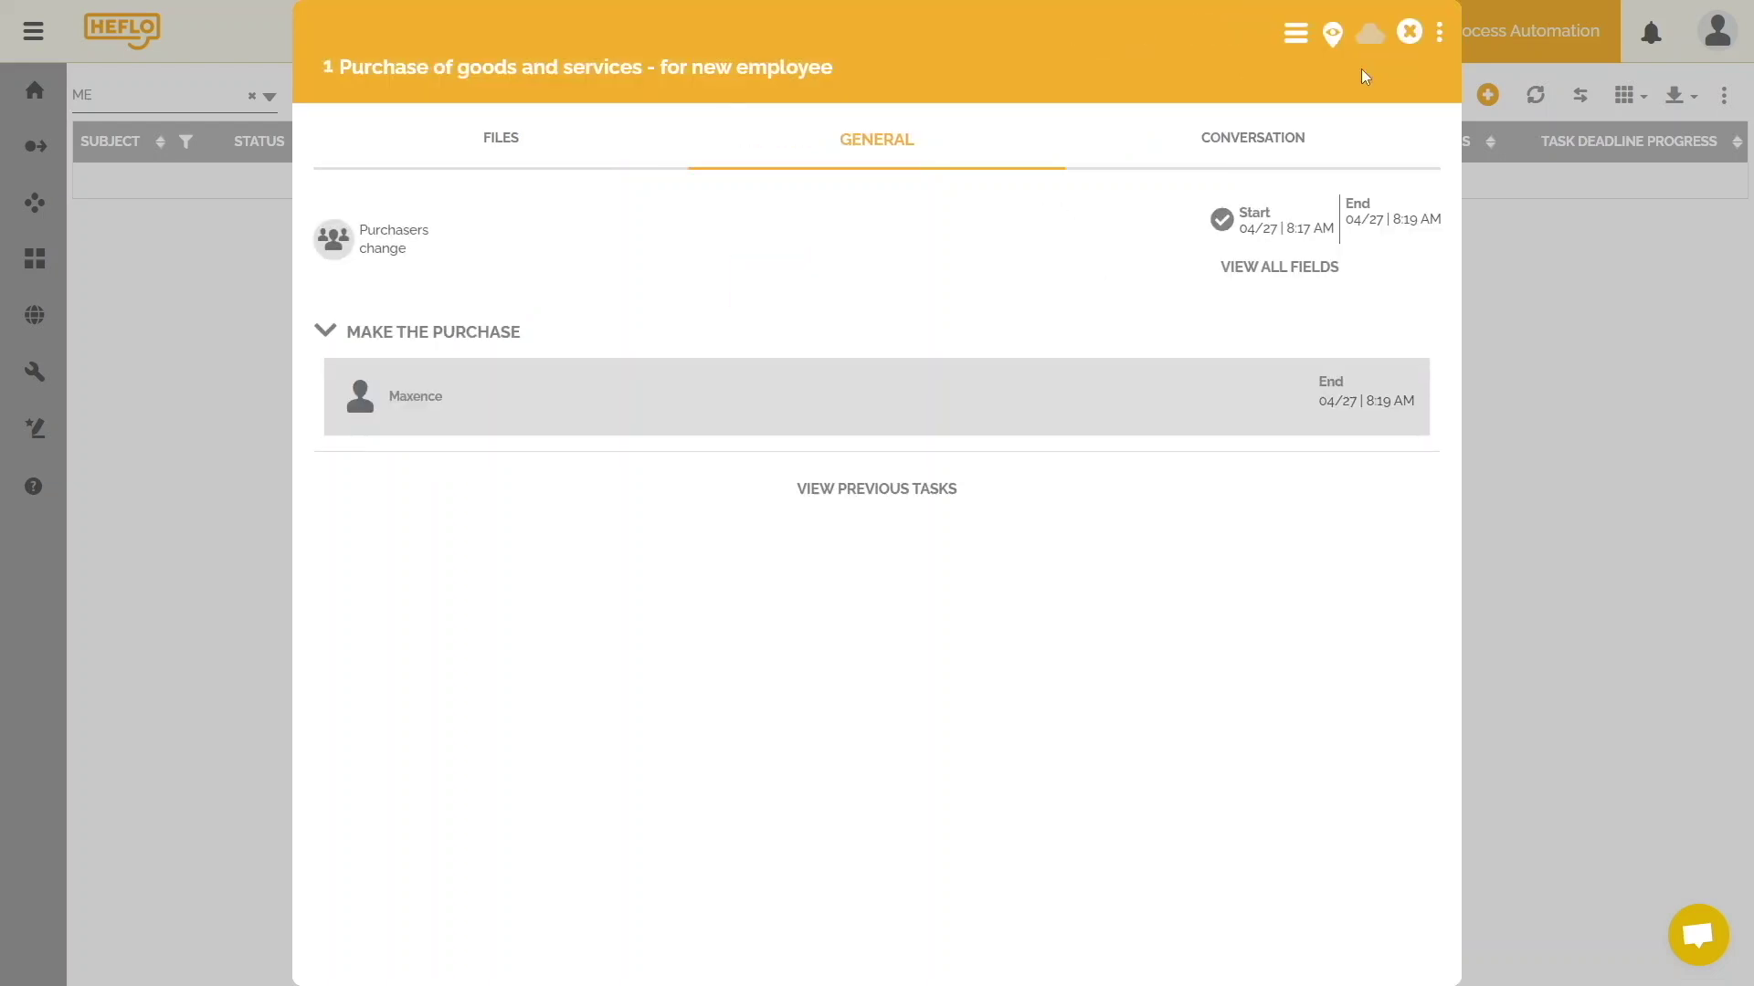
left_click(1411, 32)
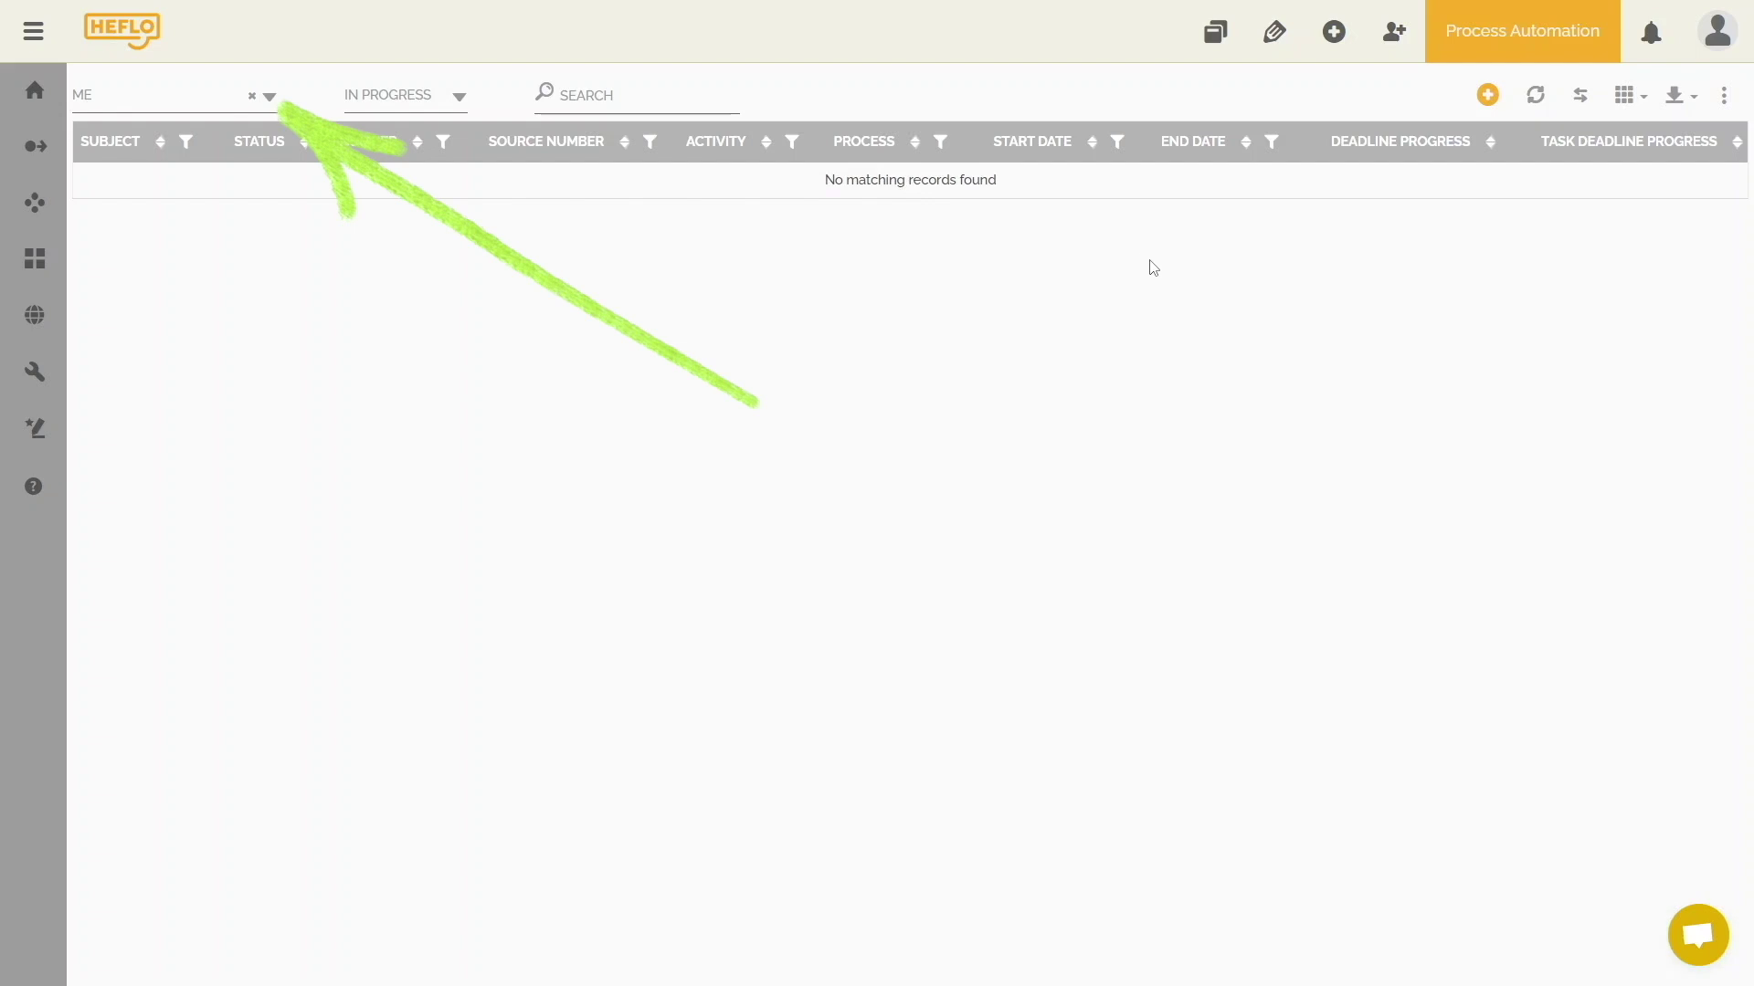
Filter the task list to the Purchasers group's finished work items.
left_click(272, 97)
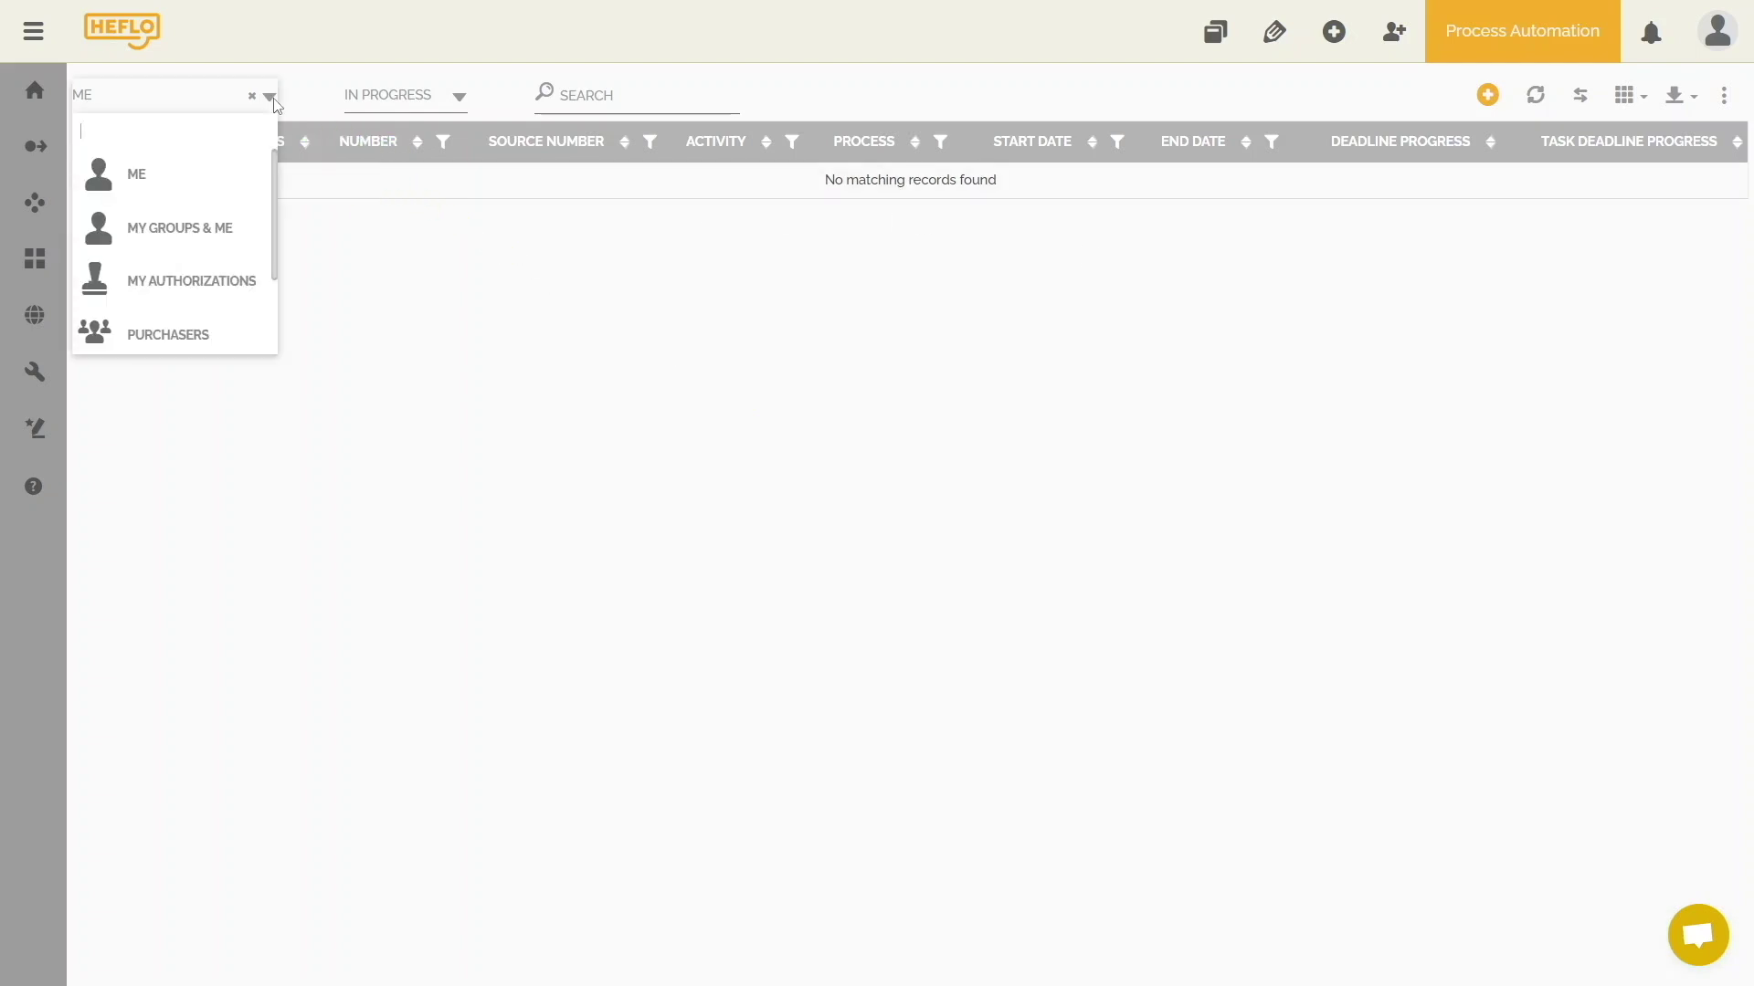
left_click(159, 338)
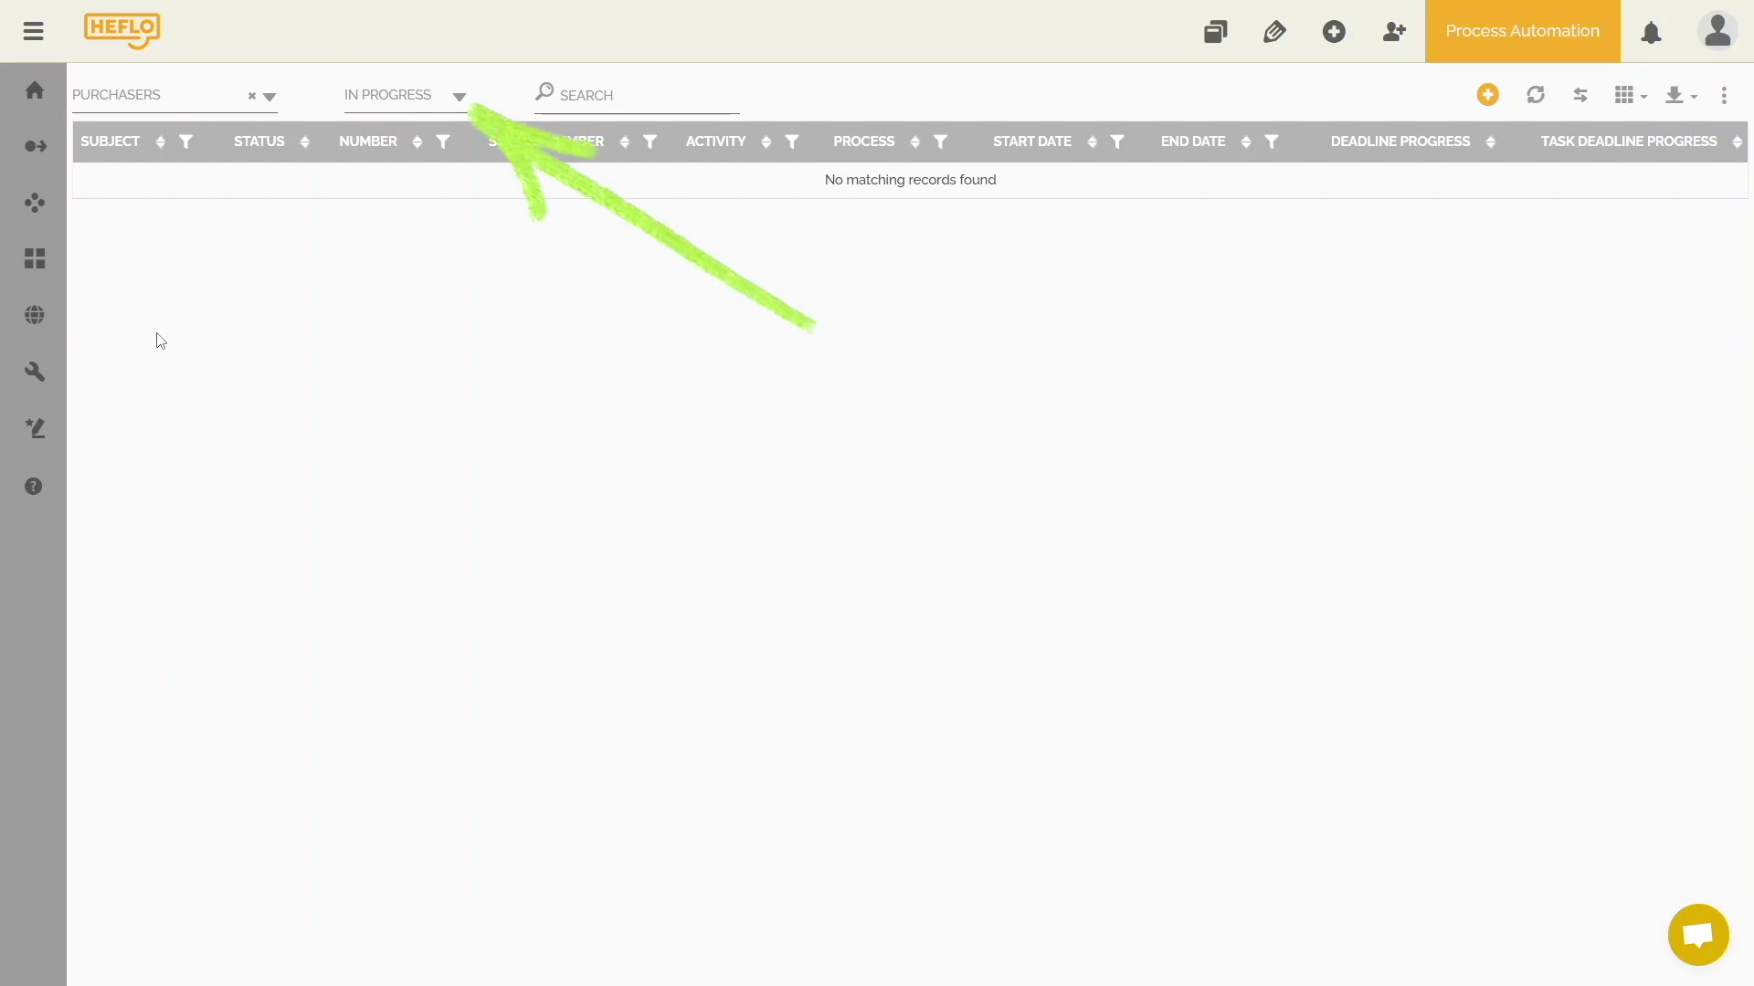
left_click(459, 98)
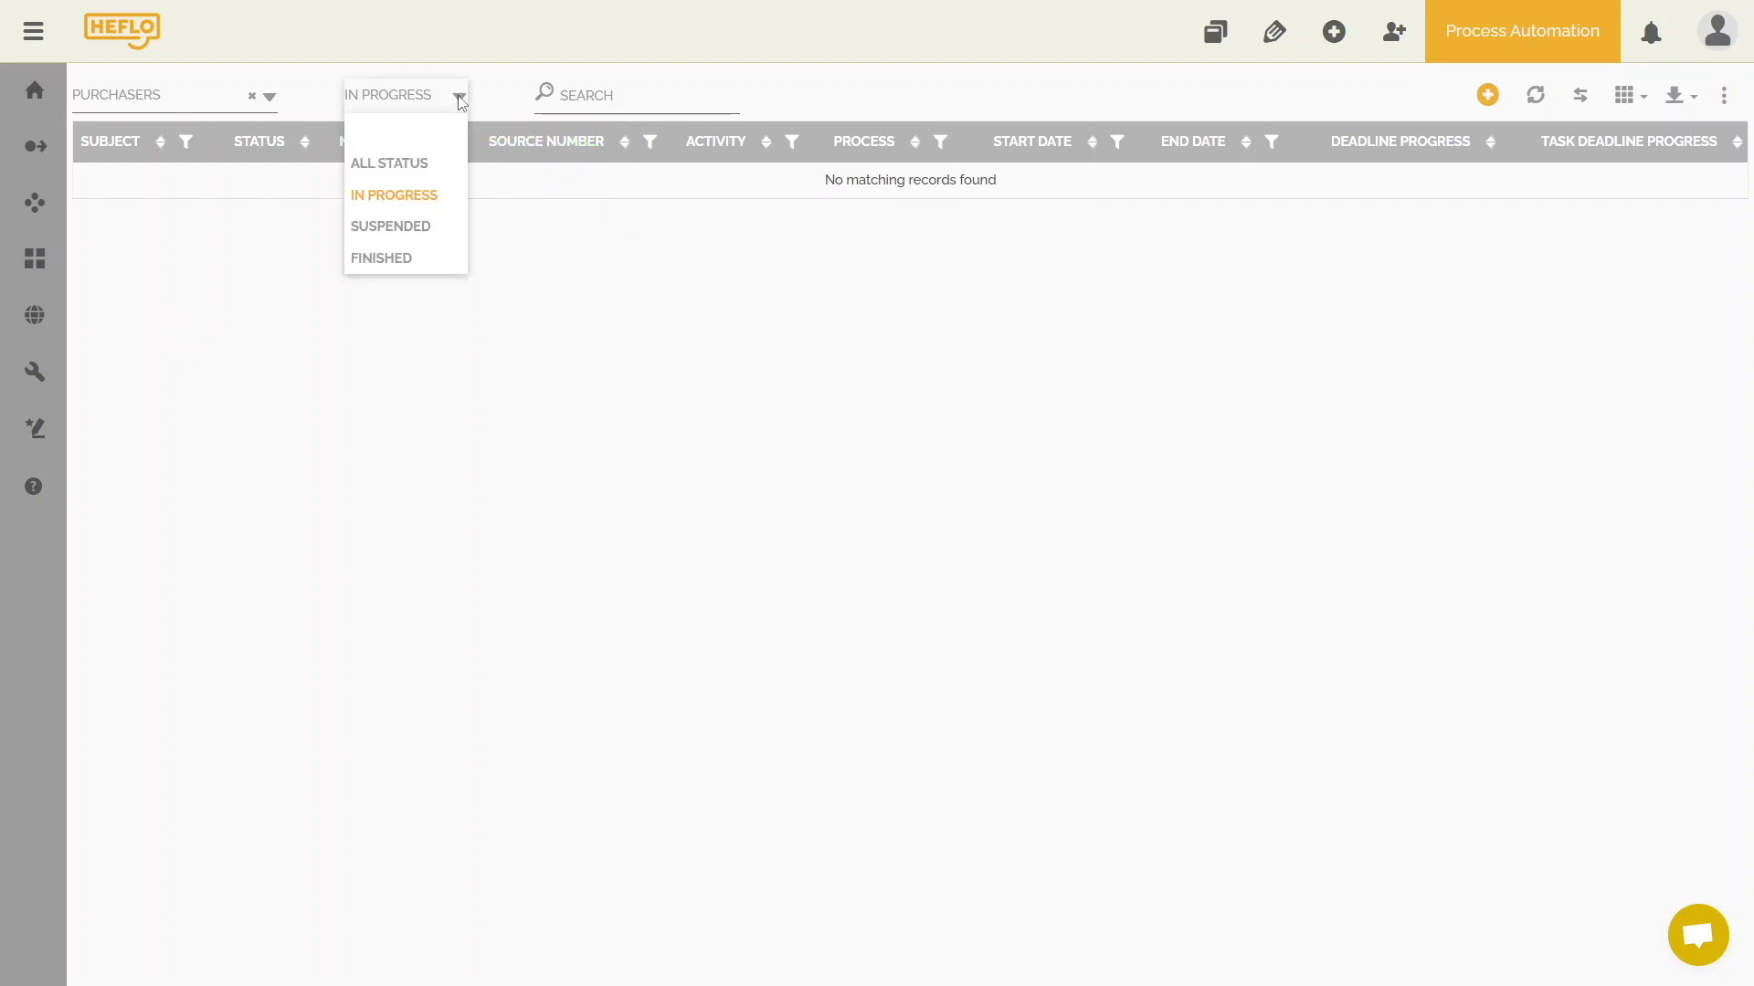
left_click(393, 265)
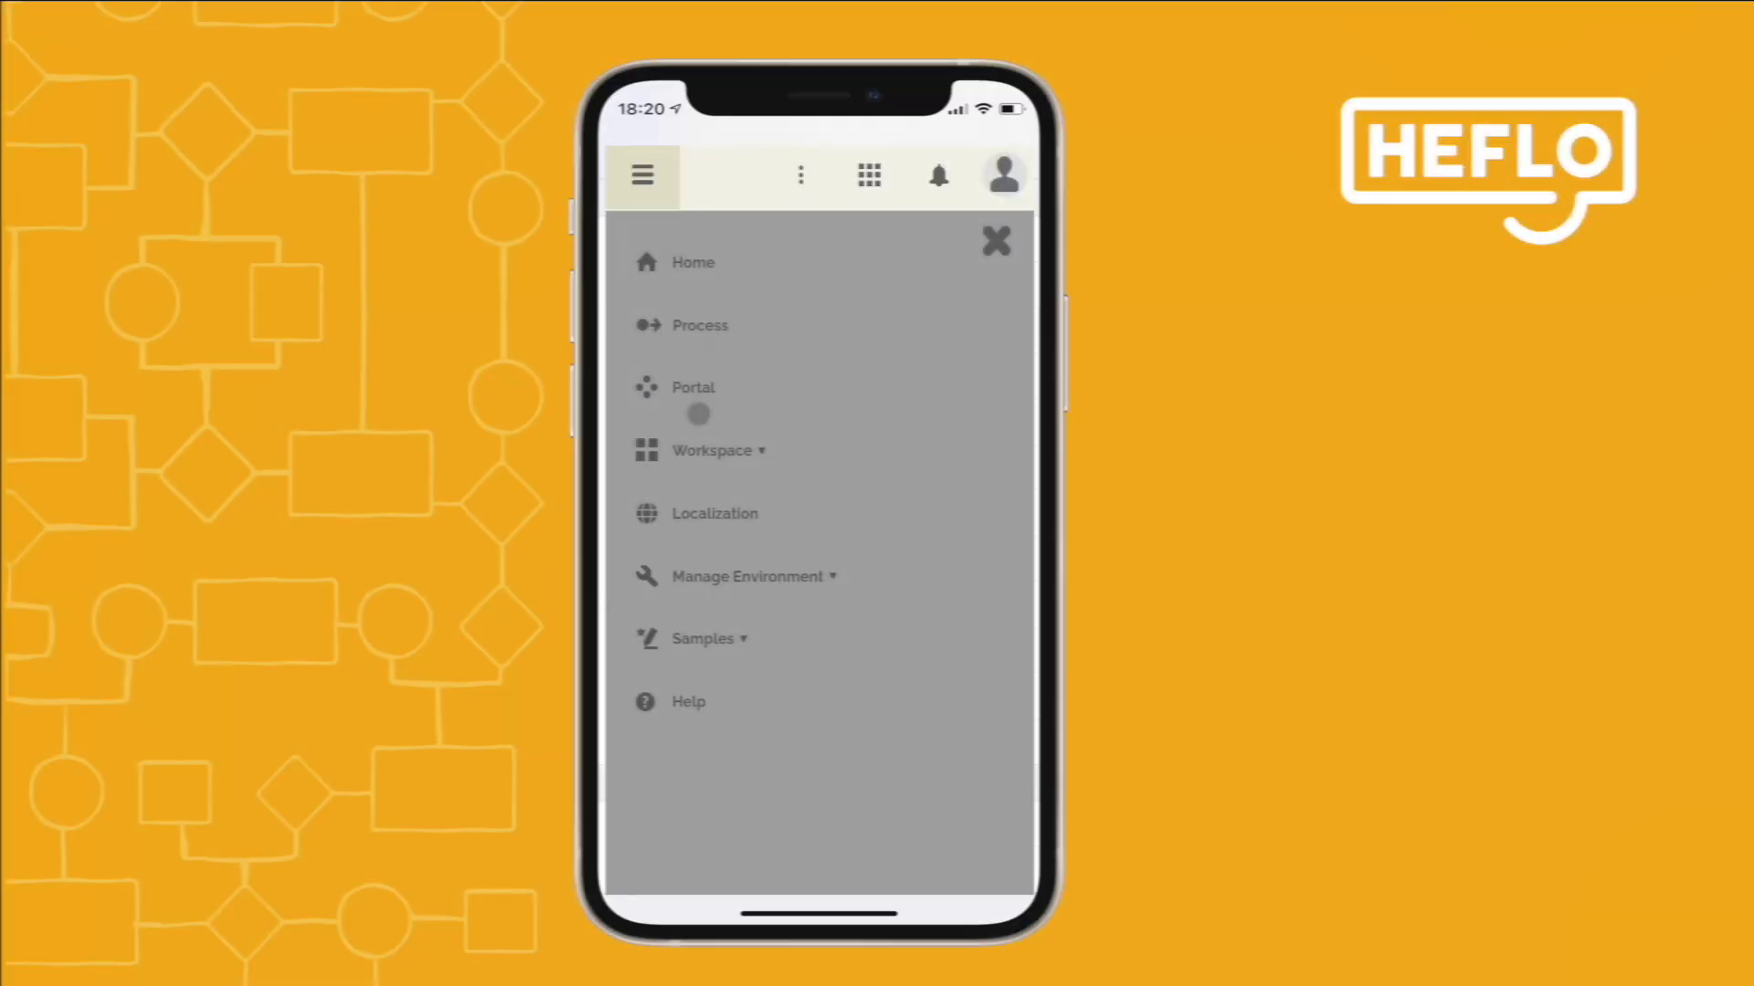
Switch to HEFLO on the phone and start a new "Purchase of goods and services" work item from the workspace tasks.
left_click(699, 476)
left_click(687, 513)
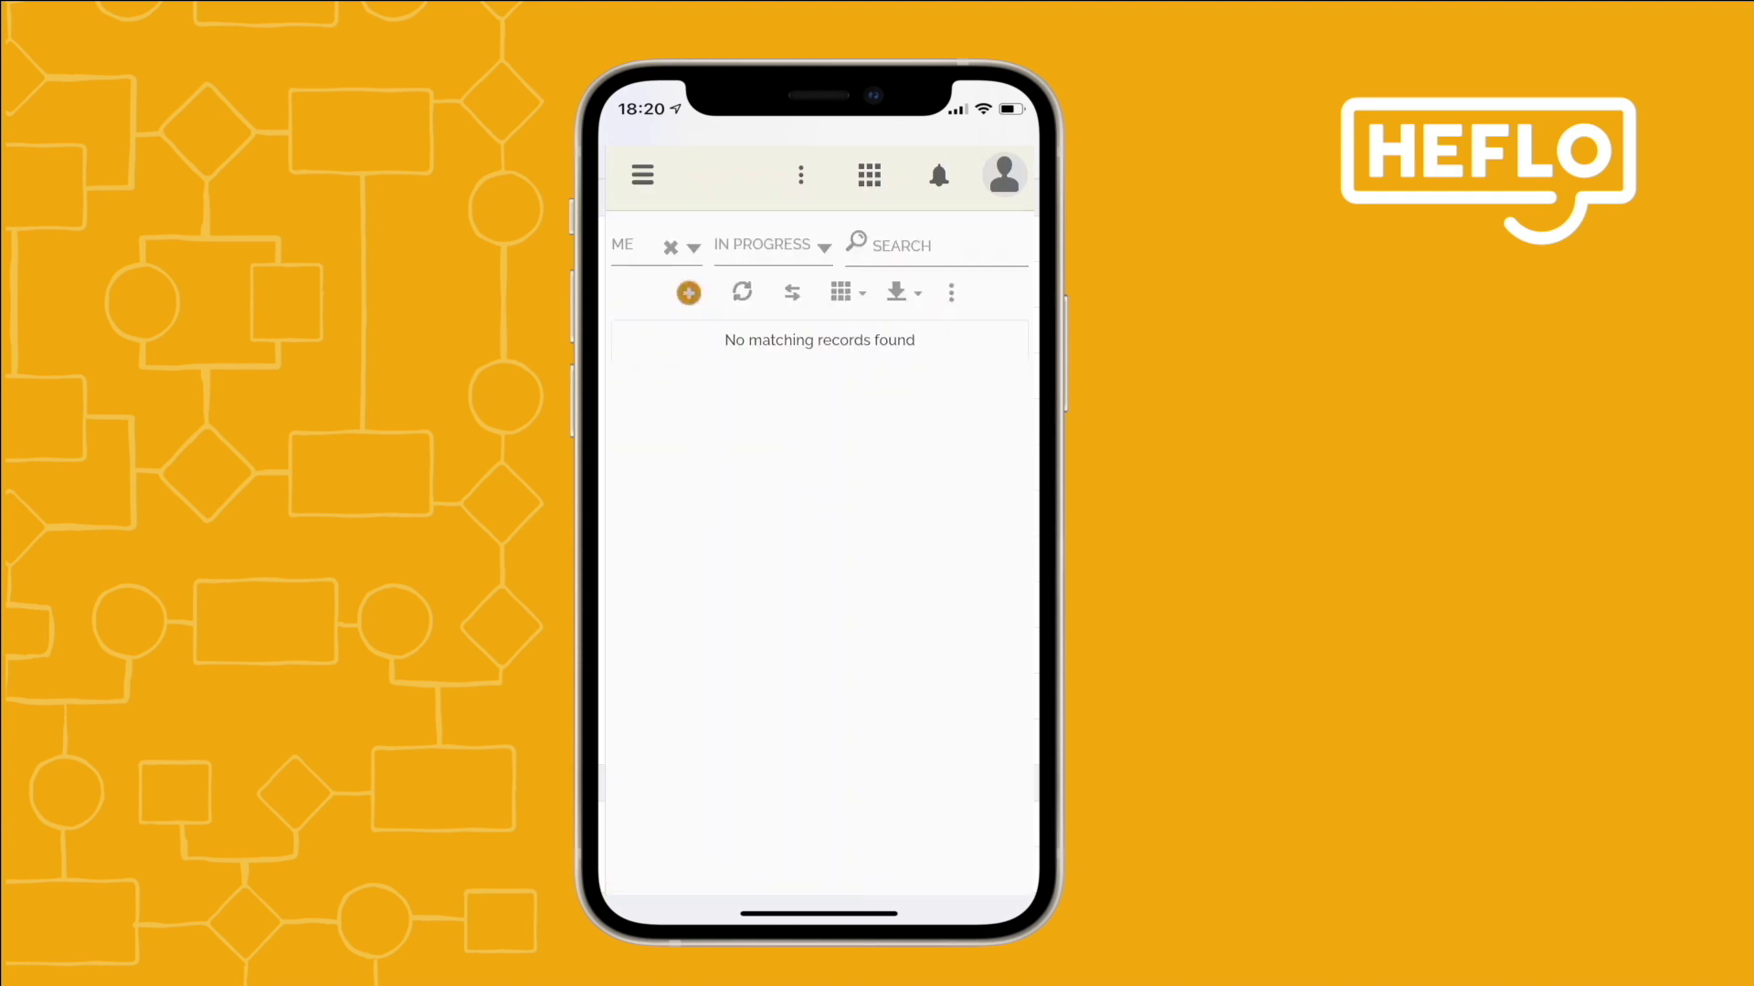
left_click(688, 293)
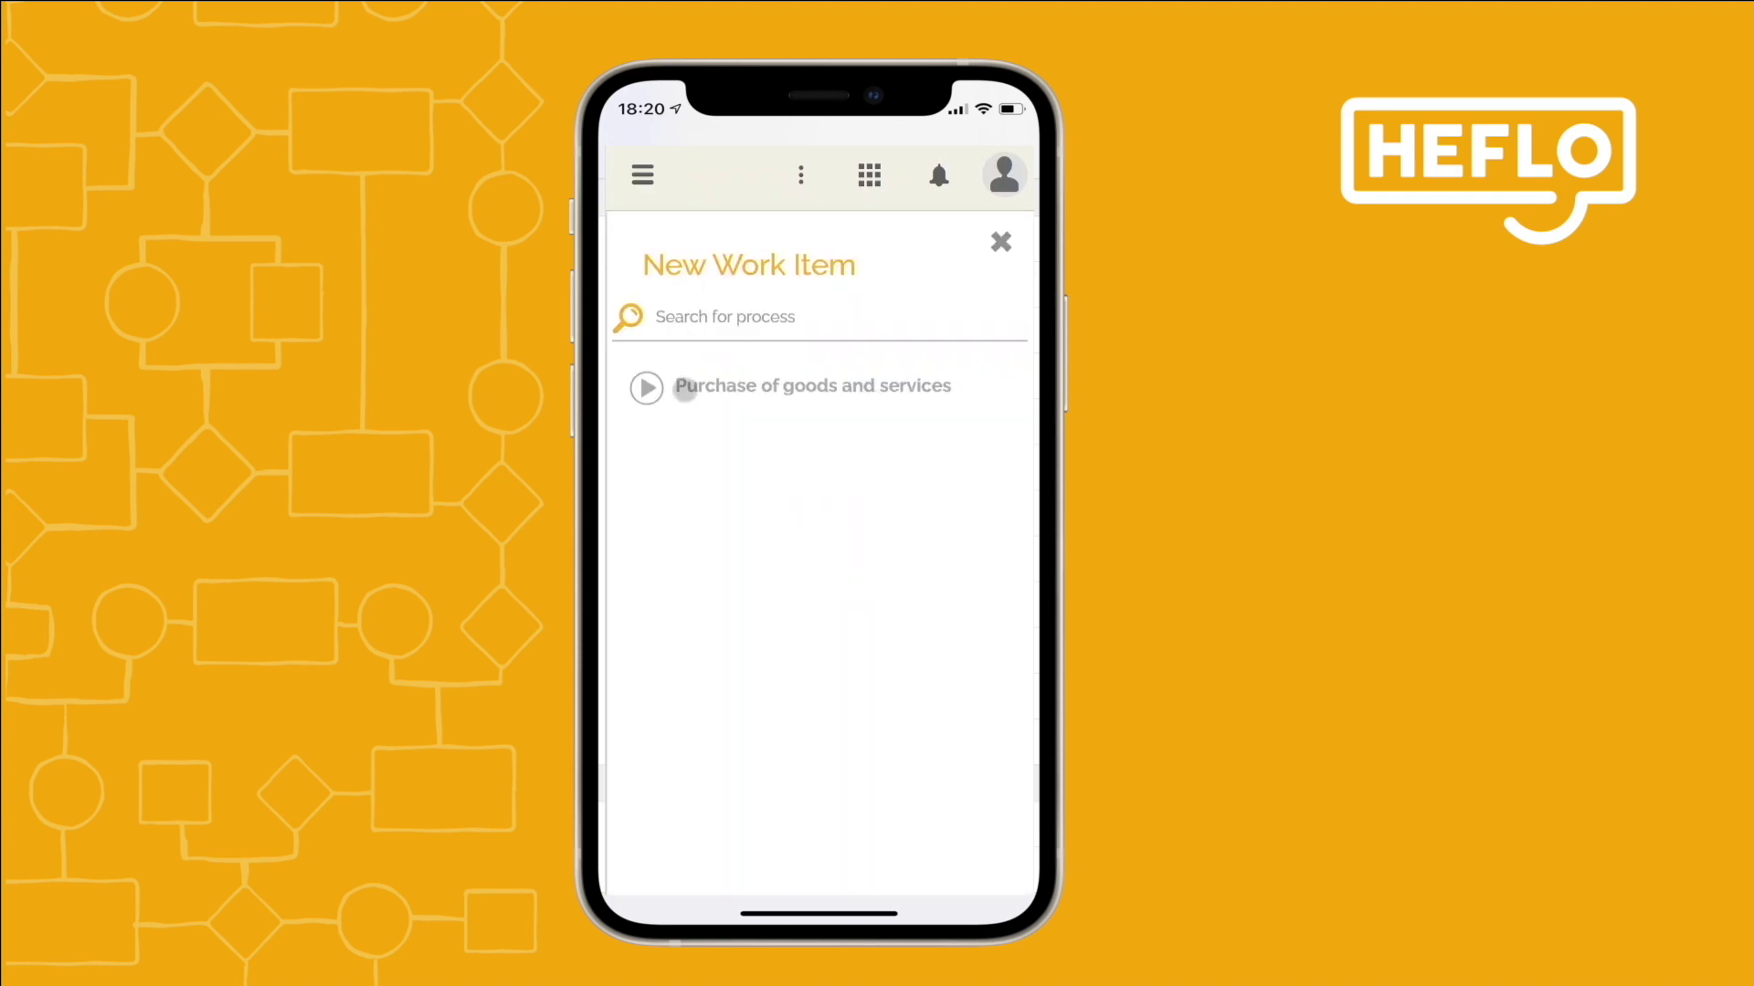
left_click(685, 389)
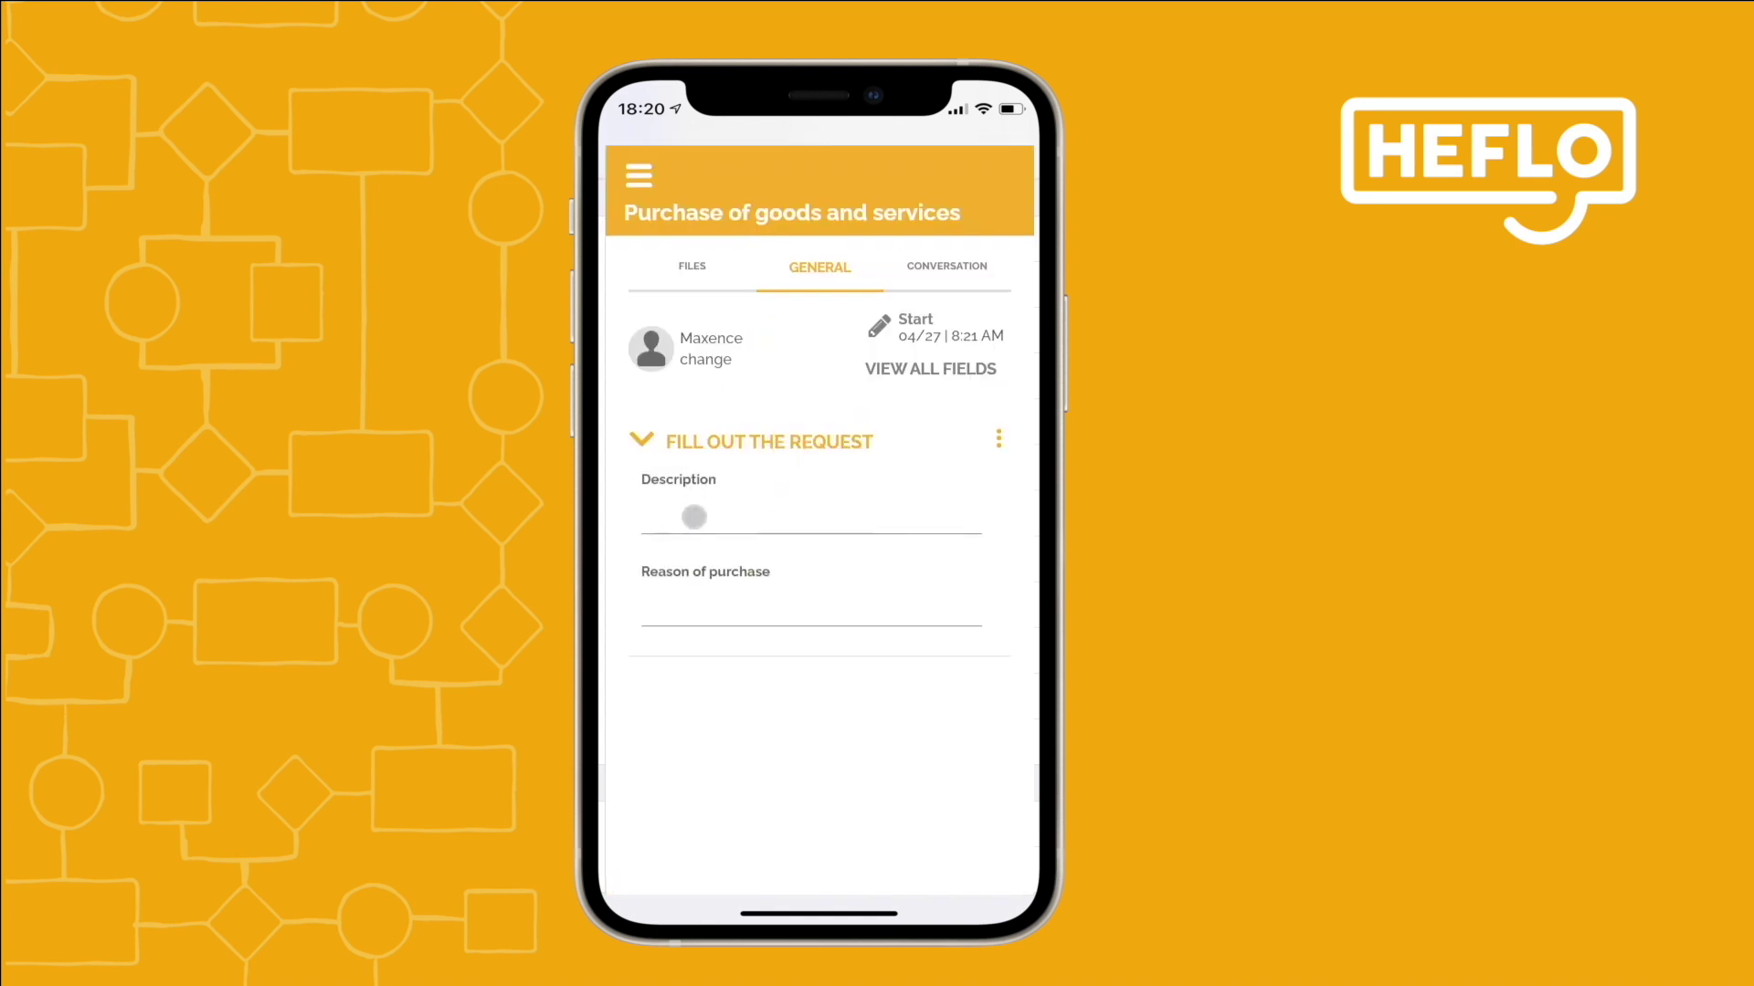
Enter the description "Purchase office supplies" and the reason "New employee at the department", and advance the request to its next task.
left_click(694, 517)
type("Purchase office ")
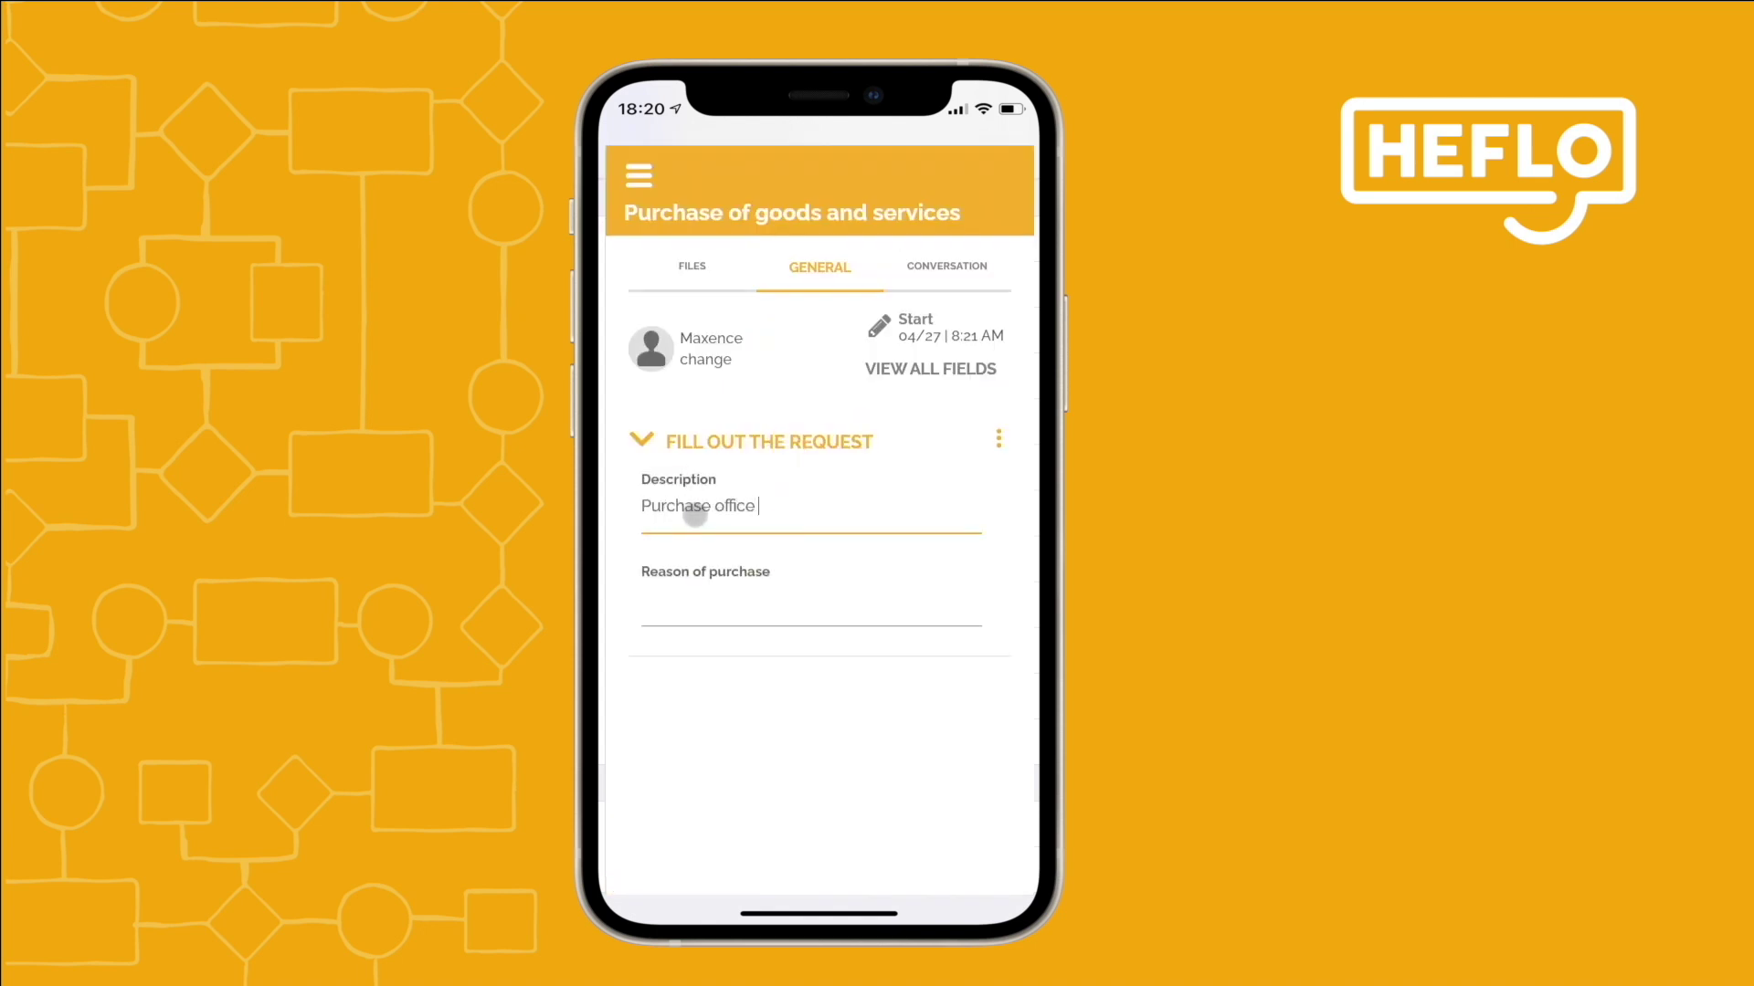
type("supplies")
left_click(710, 613)
type("New employee a")
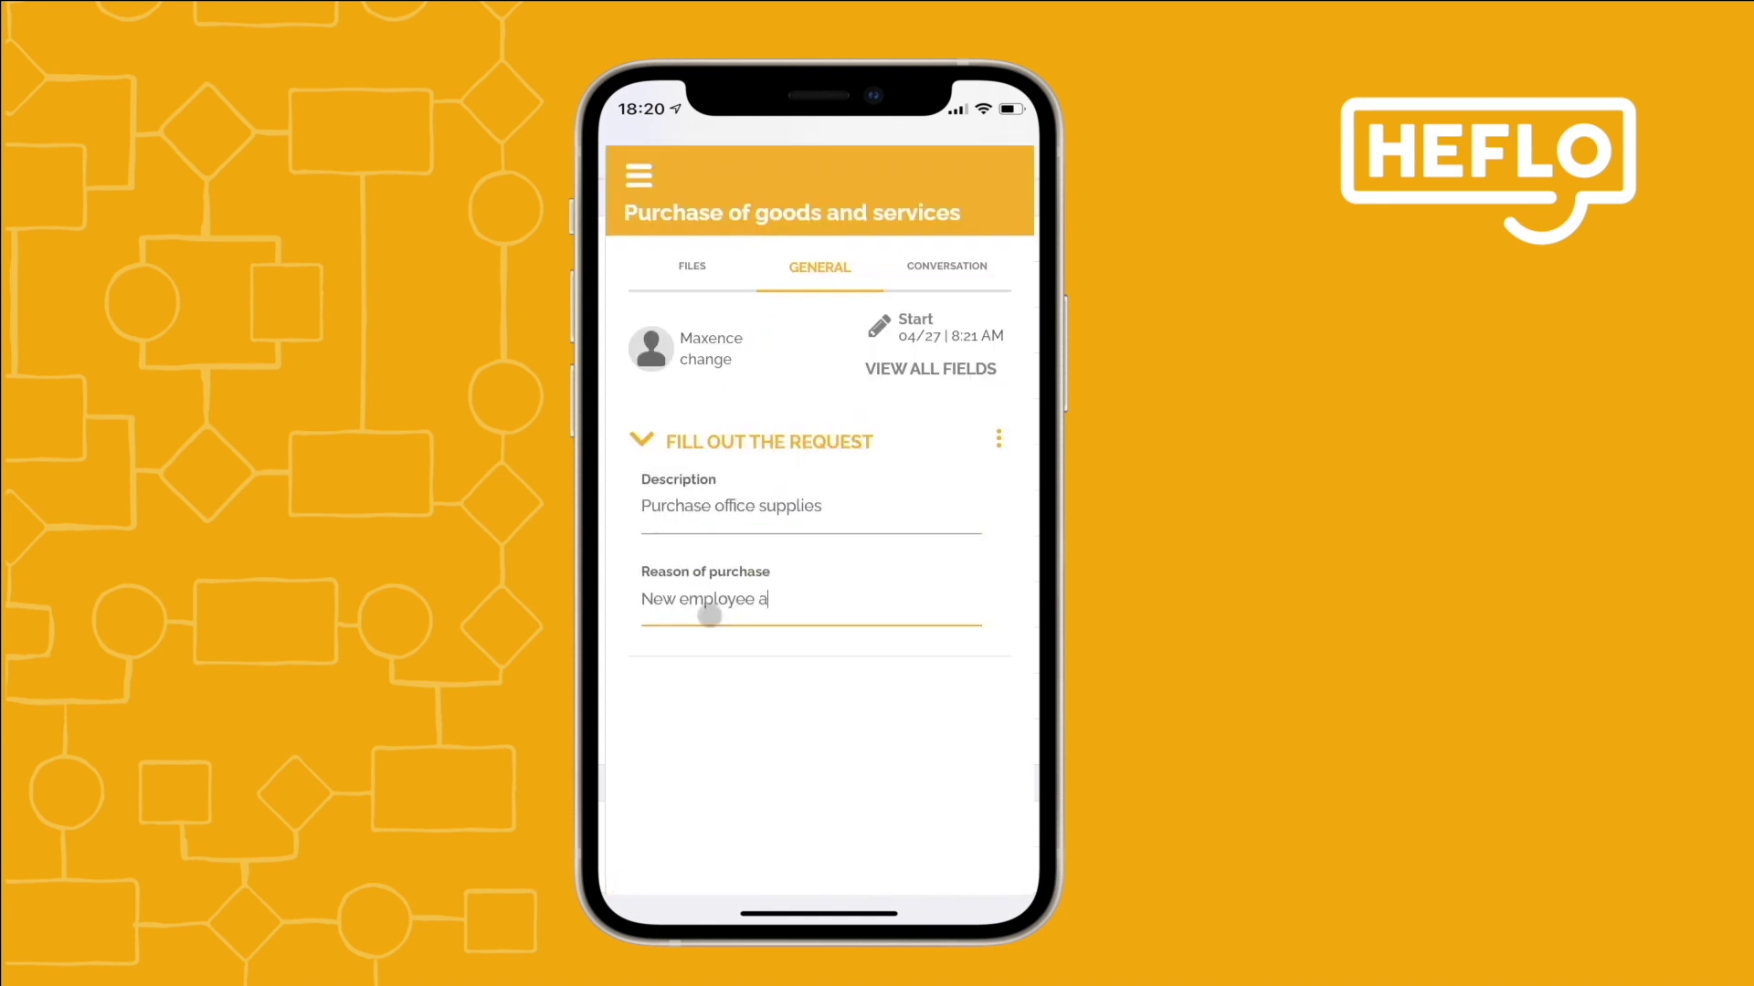
type("t the department")
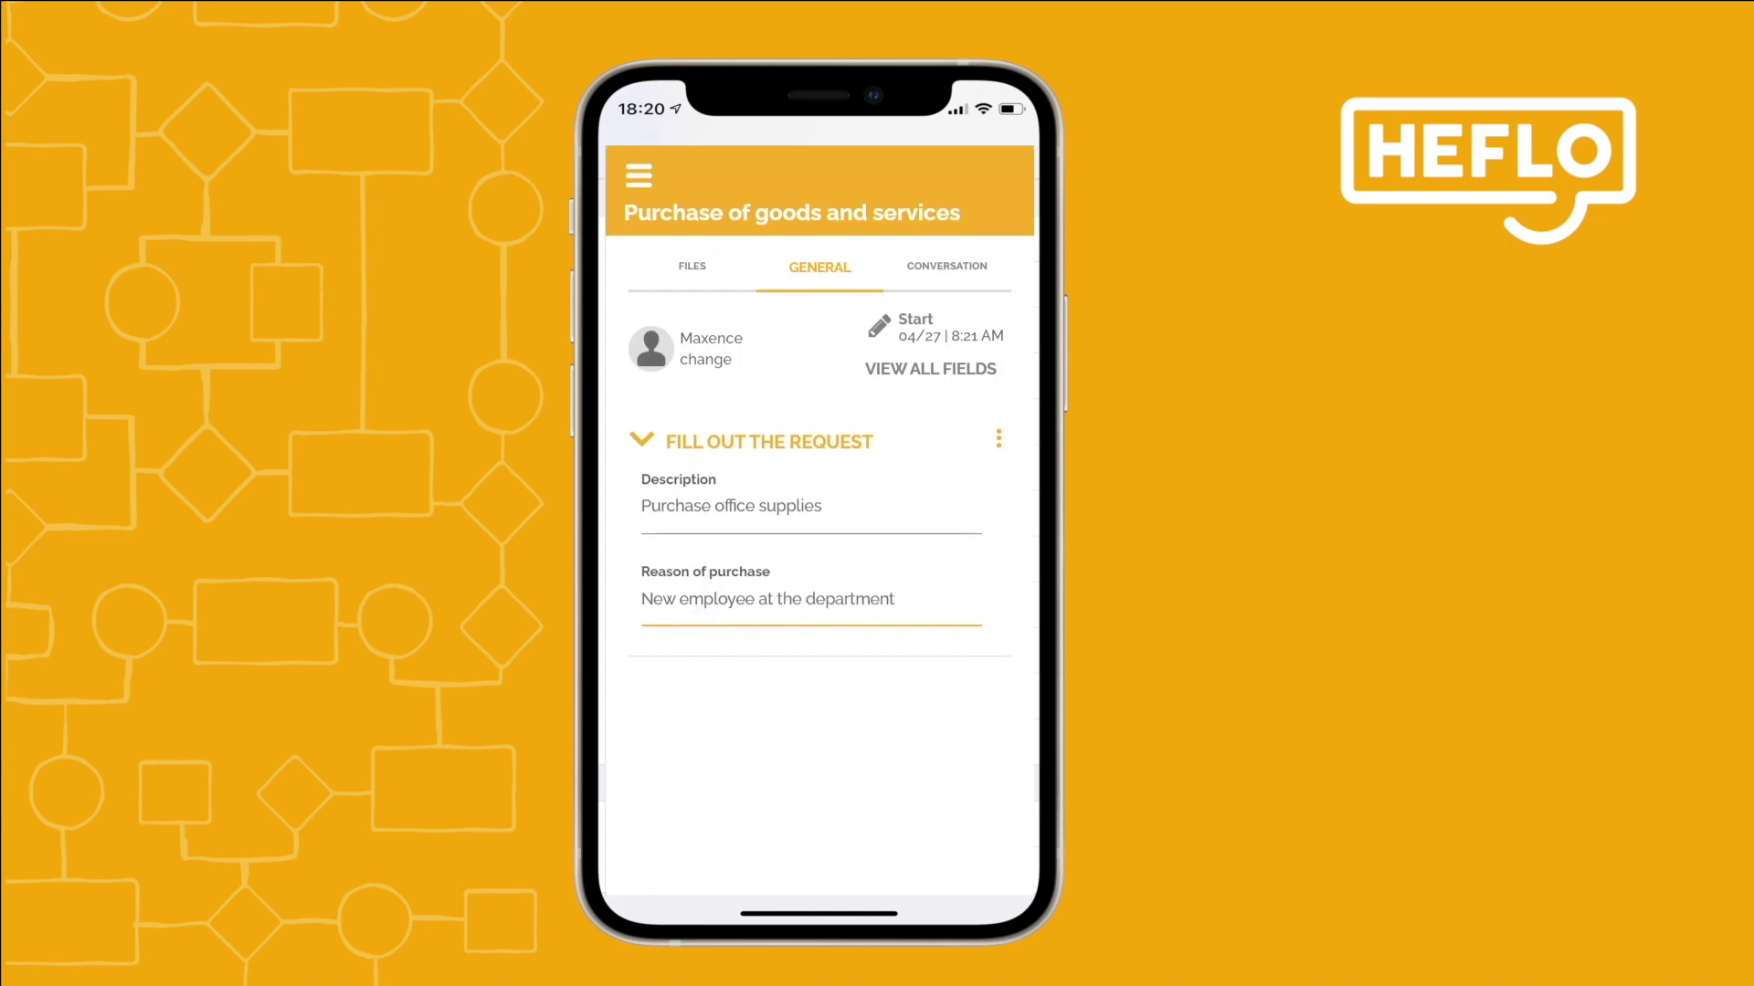
left_click(639, 175)
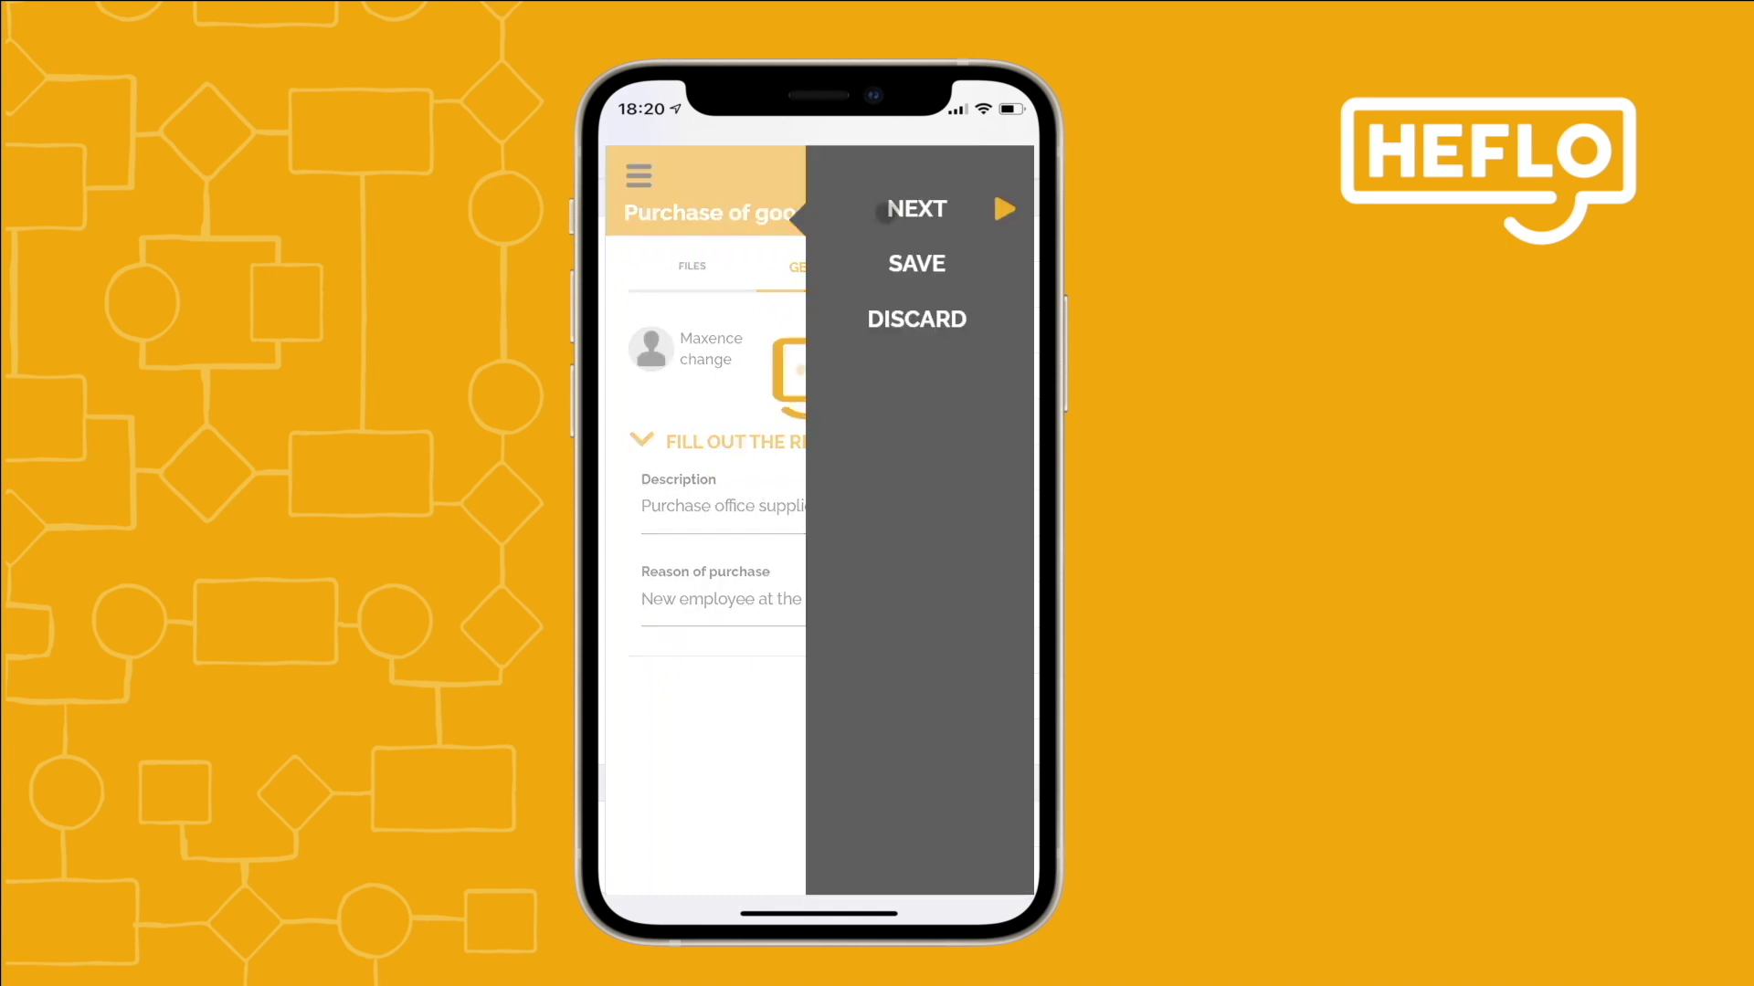
left_click(884, 212)
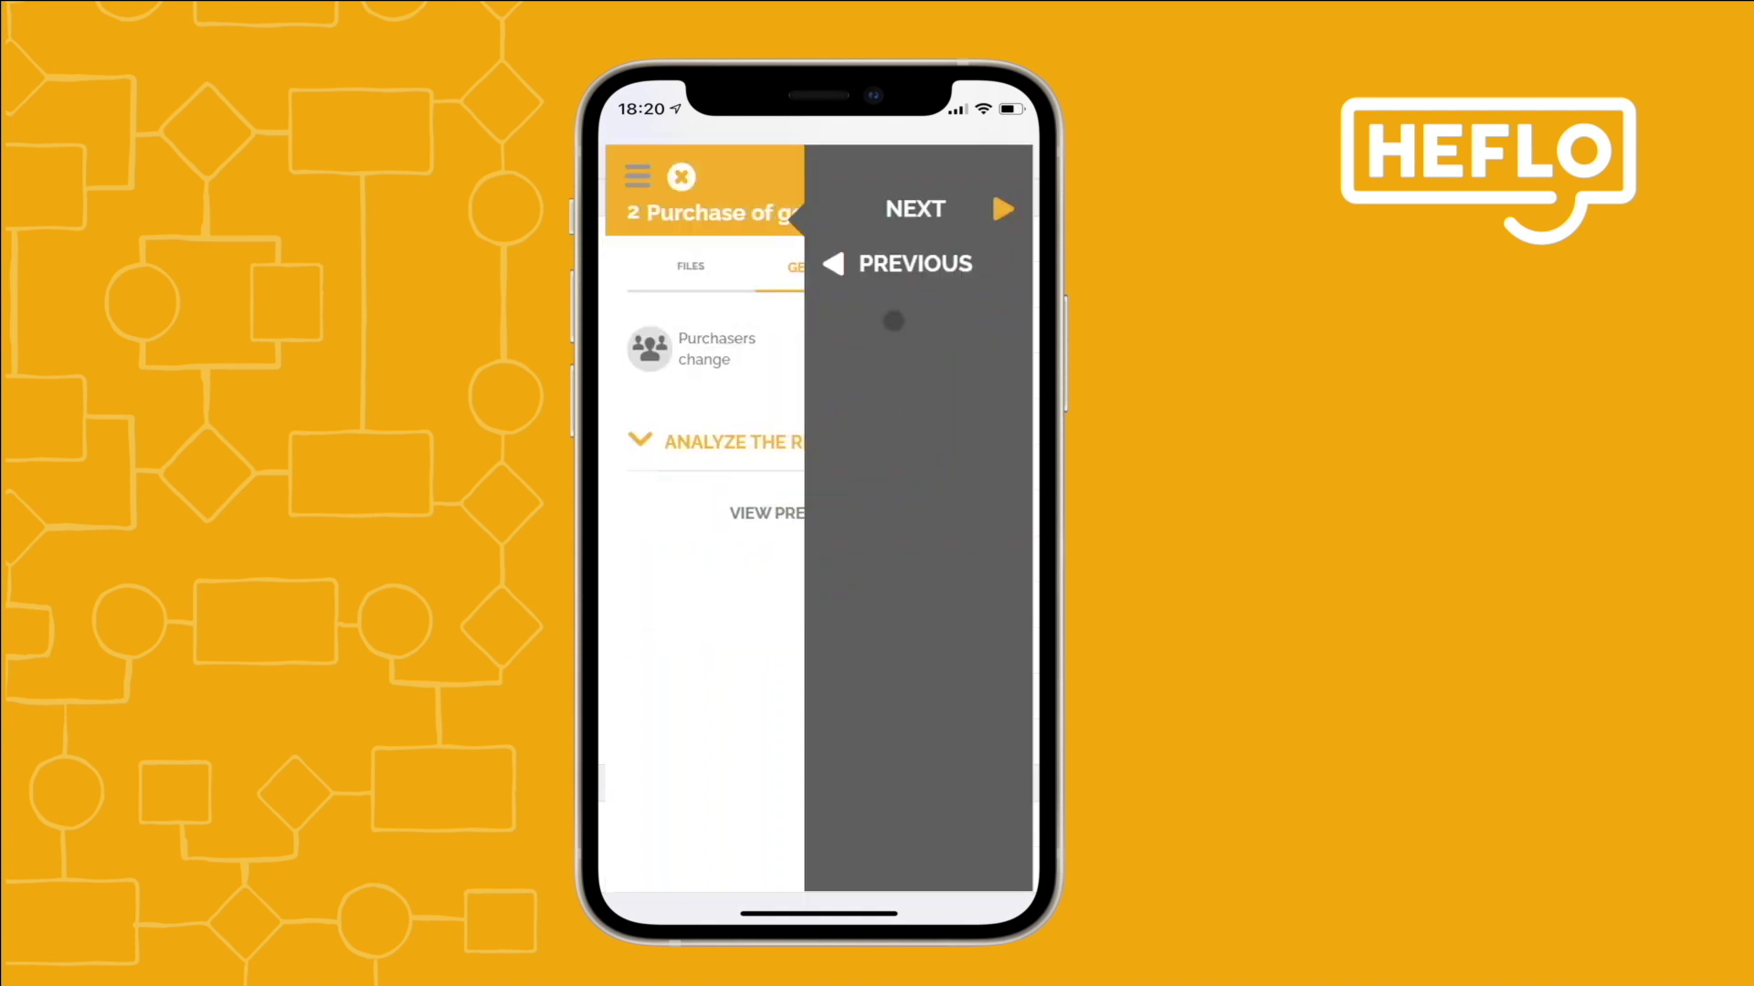
Review the completed Fill out the request task through the second work item's process diagram.
left_click(633, 182)
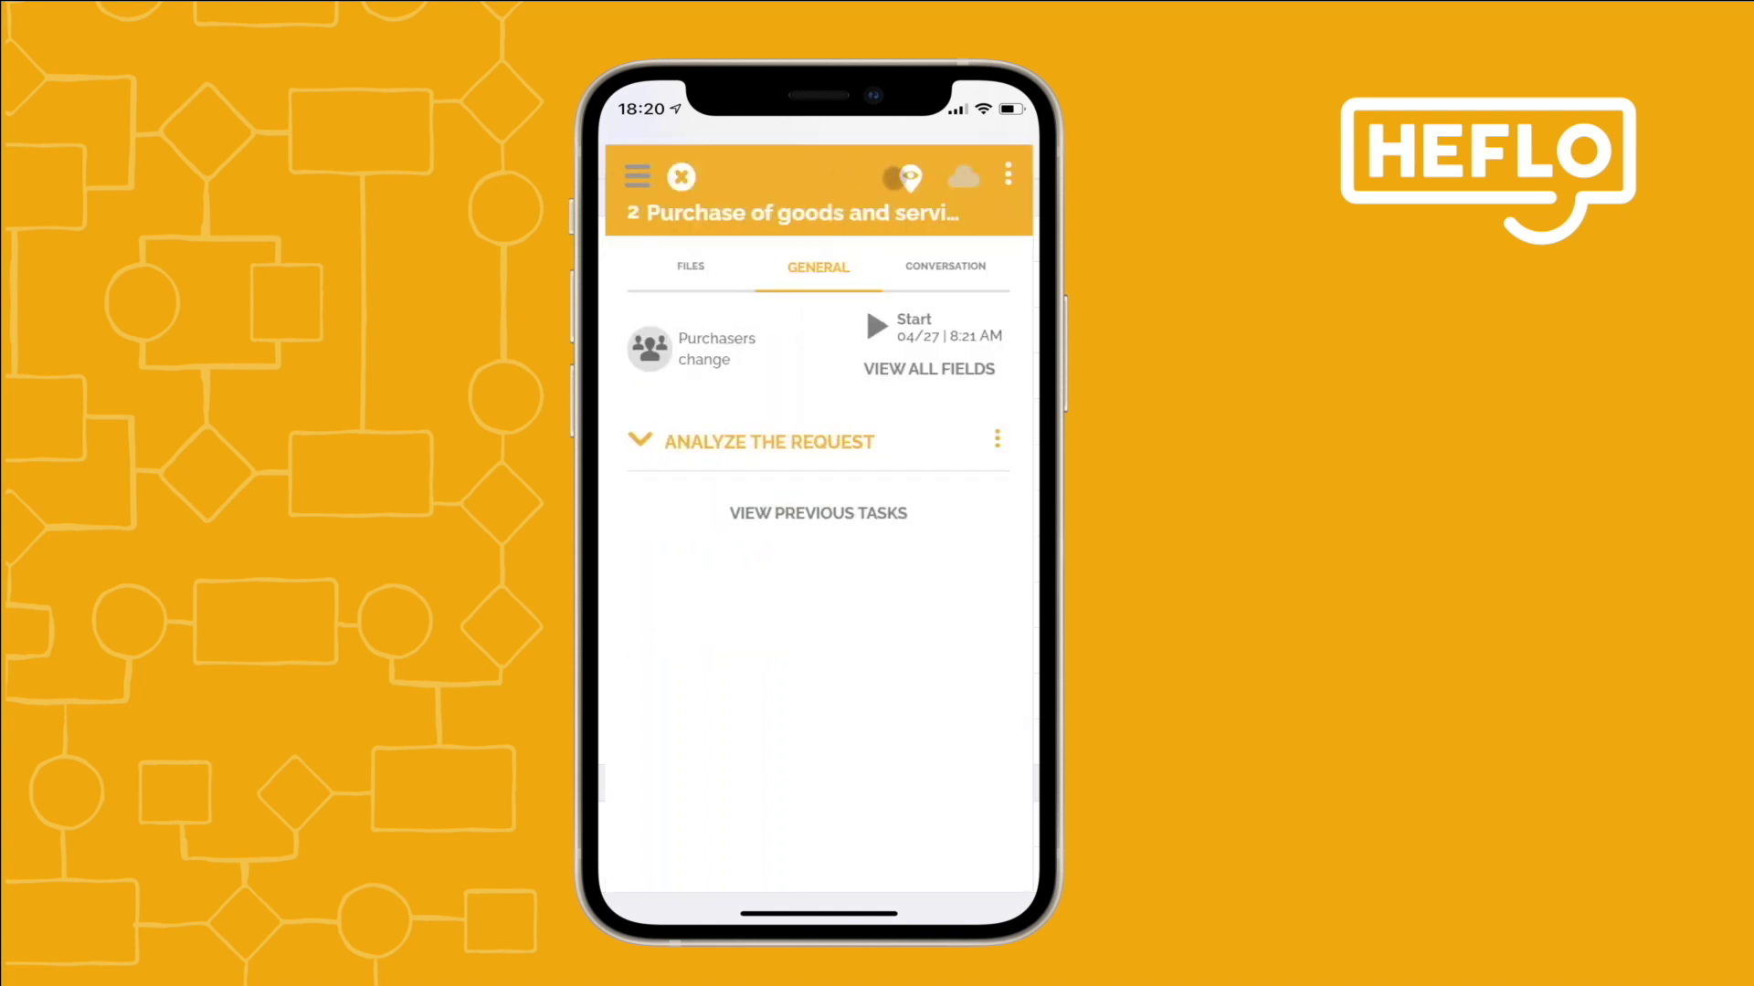
left_click(908, 176)
left_click_drag(1023, 421, 1016, 592)
scroll(738, 622, "up", 5)
left_click_drag(812, 710, 784, 686)
left_click(852, 390)
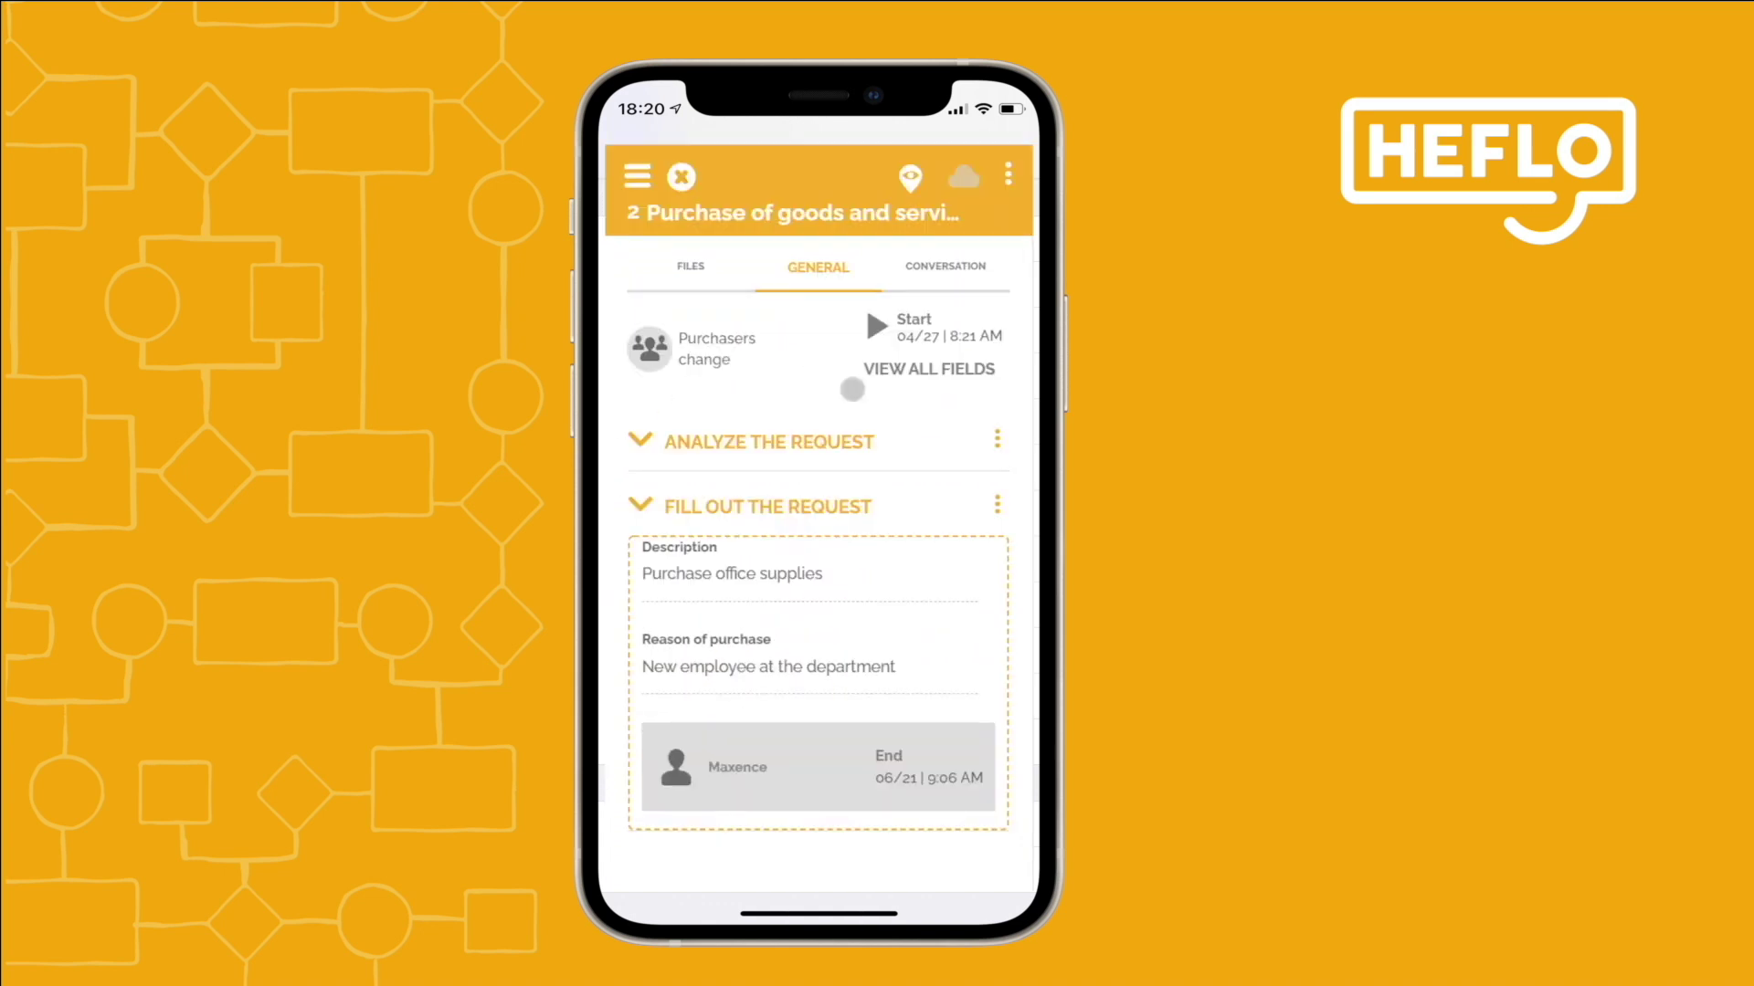
Complete the analysis and purchase tasks of the second work item to end it.
left_click(637, 177)
left_click(918, 209)
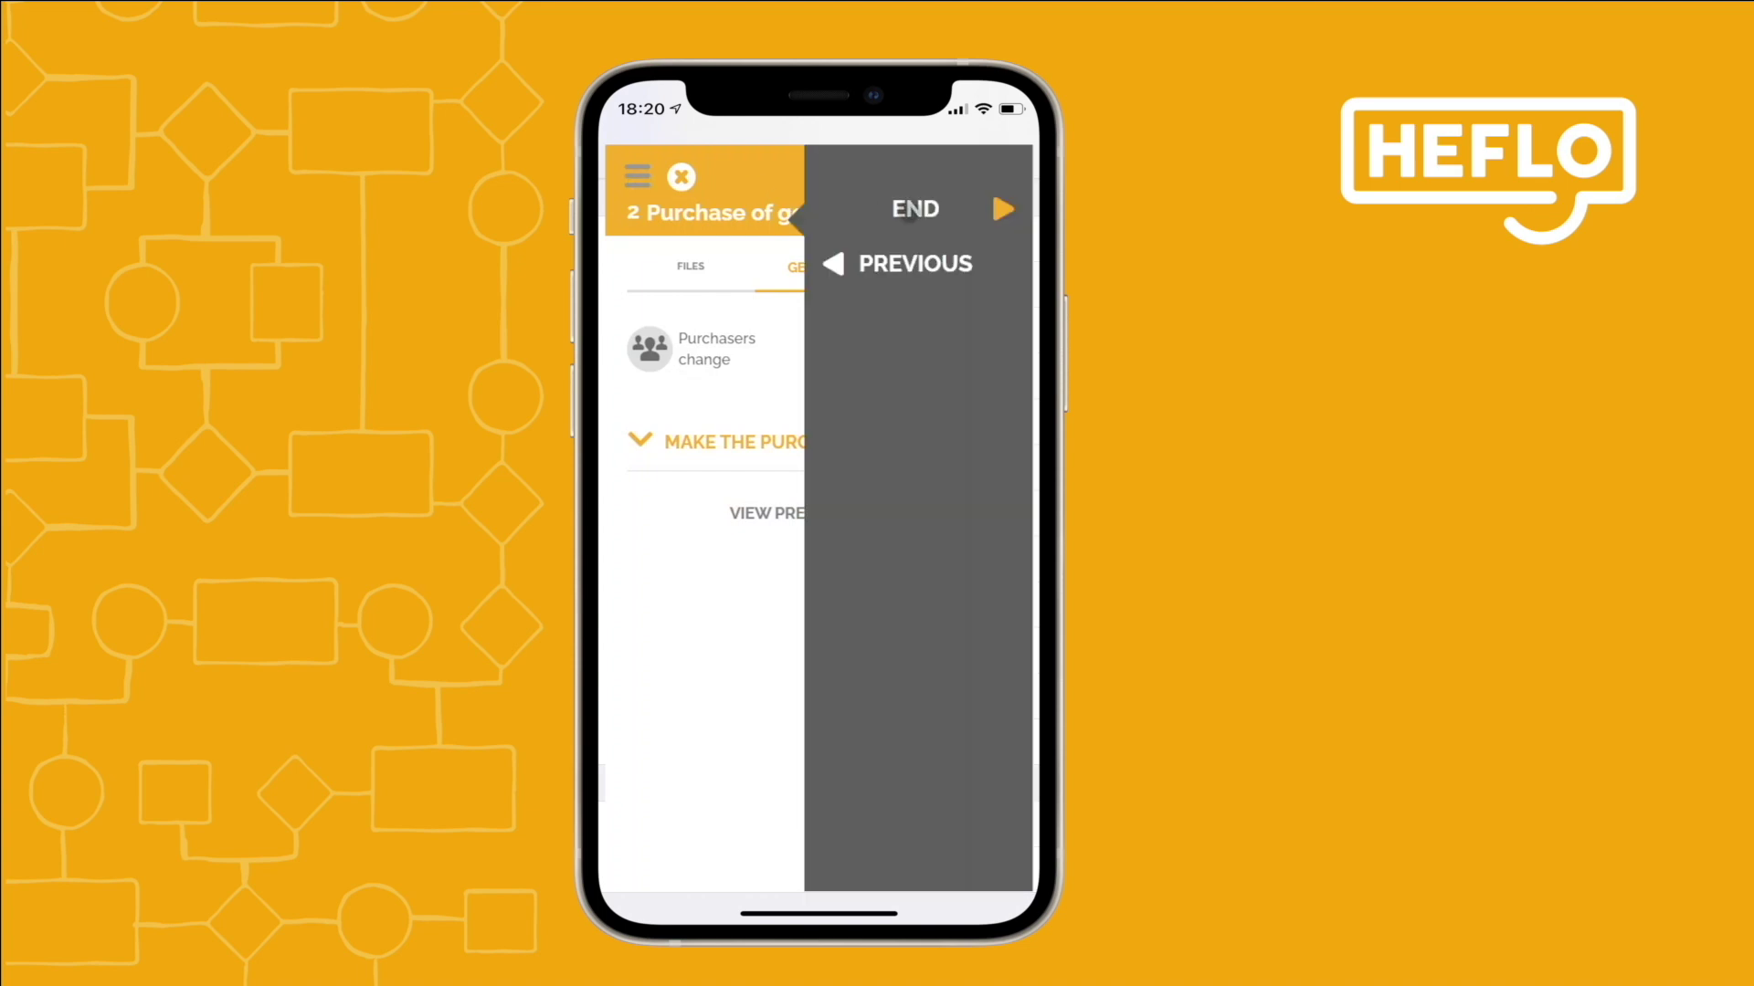
left_click(913, 209)
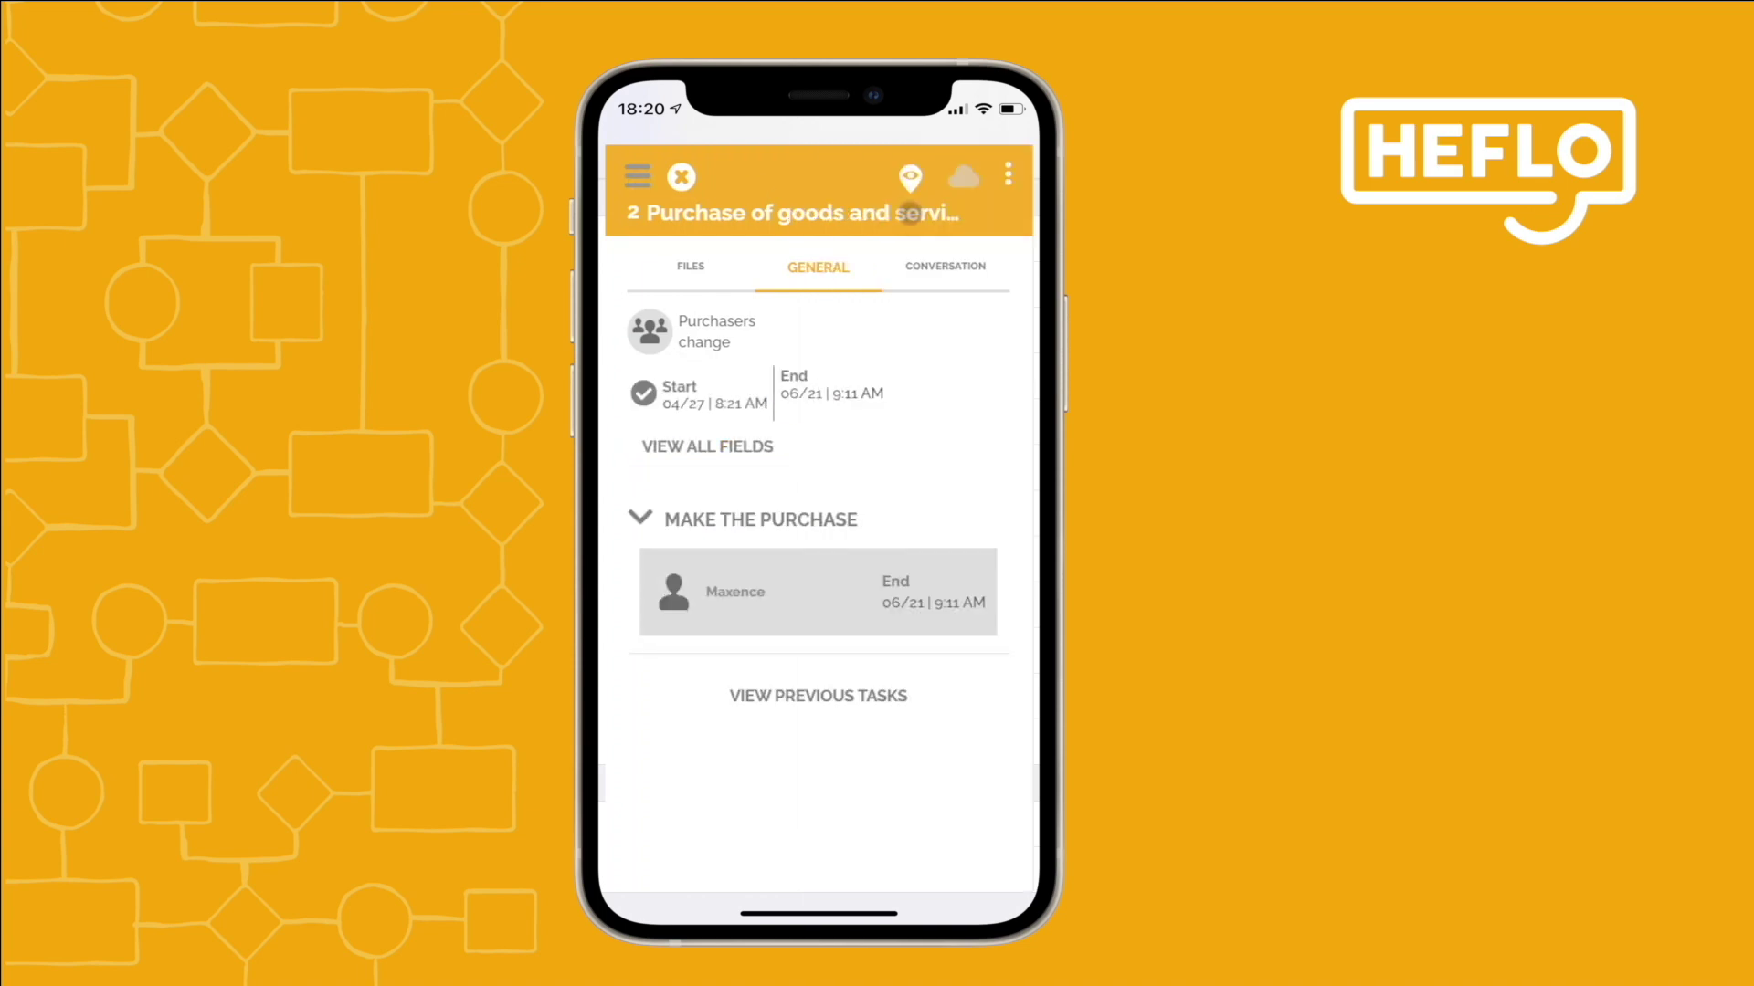